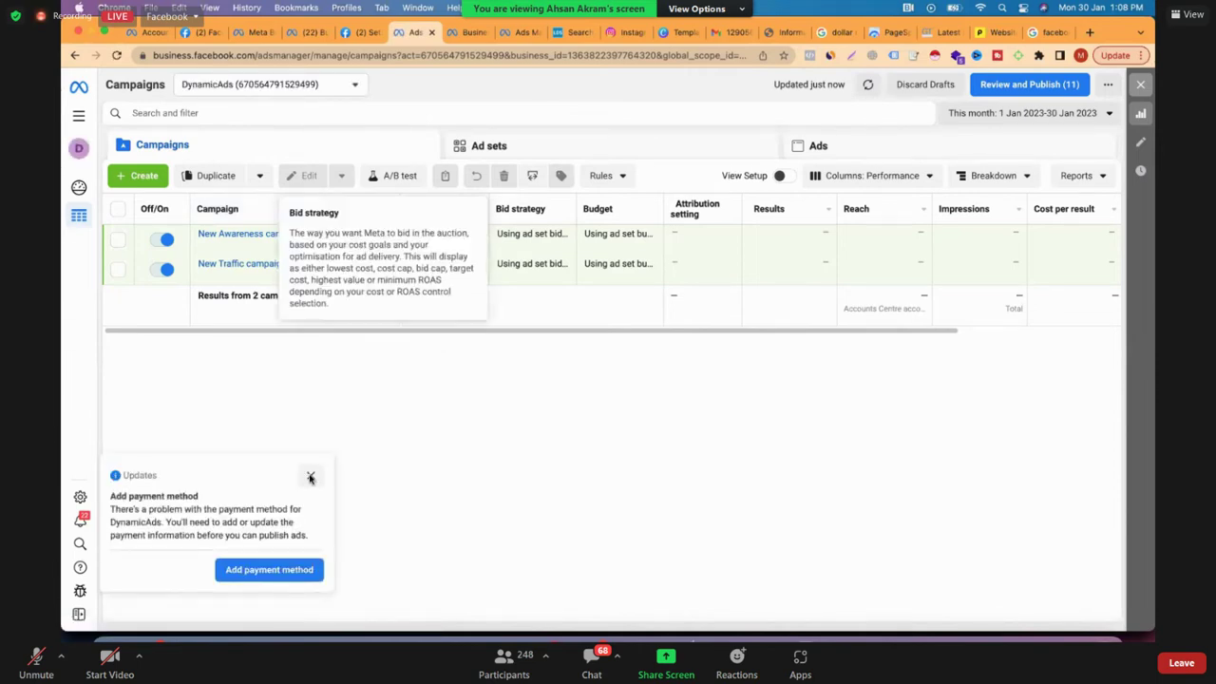
- Dismiss the payment method notice and open the T shirt ad set of the New Traffic campaign for editing
left_click(310, 477)
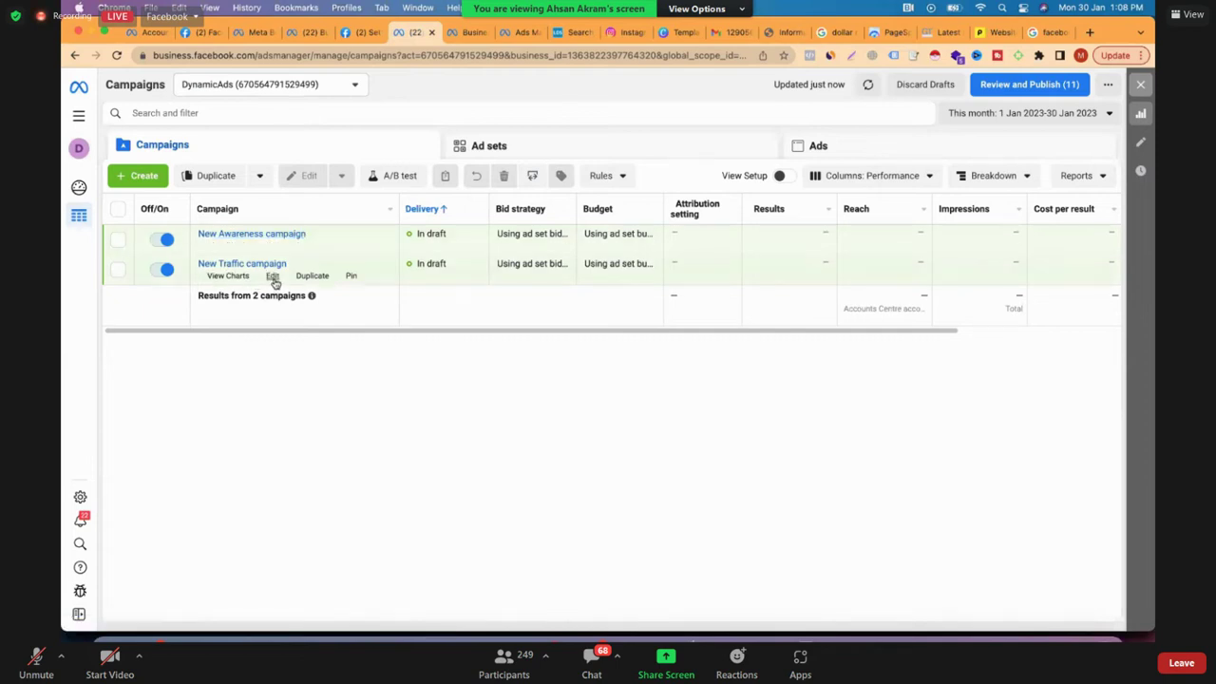
left_click(273, 277)
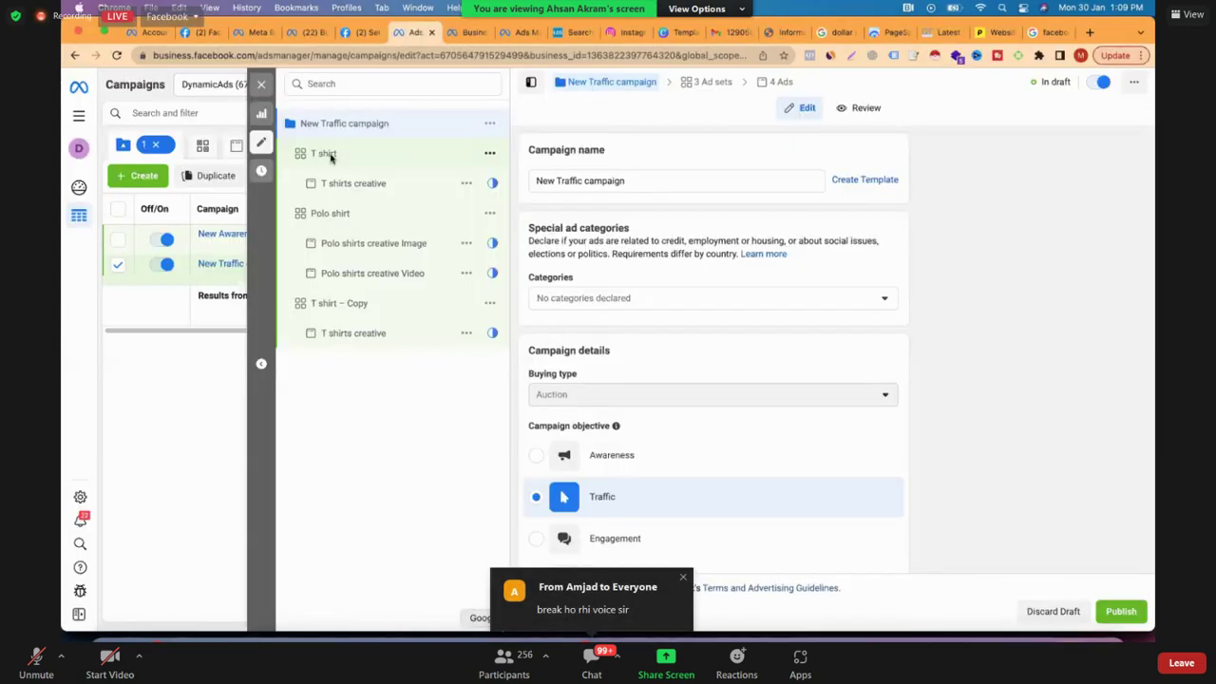
left_click(327, 154)
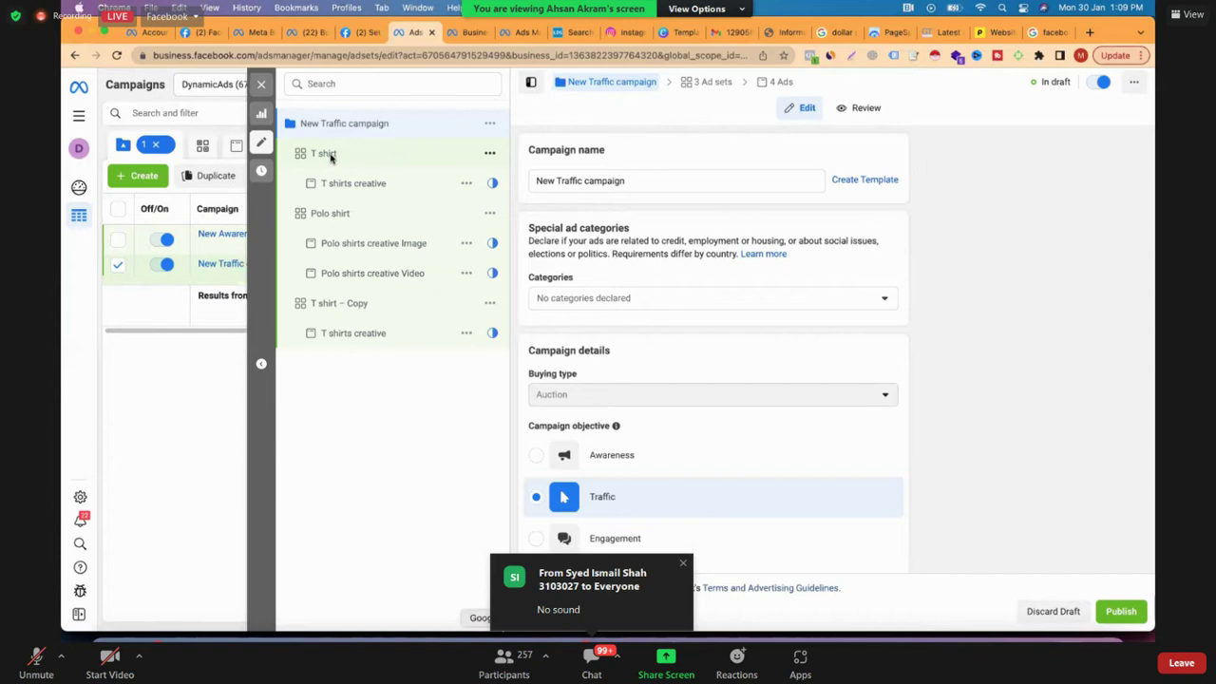
left_click(324, 154)
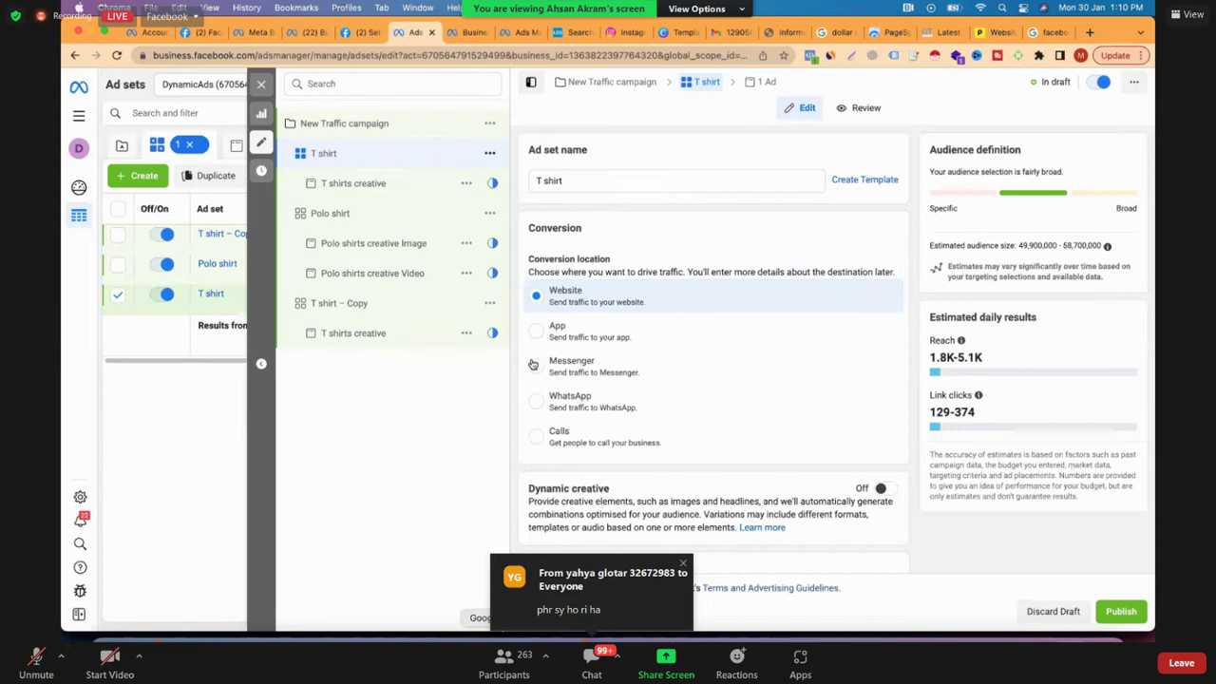
- Browse the detailed targeting categories in the T shirt ad set's audience settings
scroll(533, 364, "down", 10)
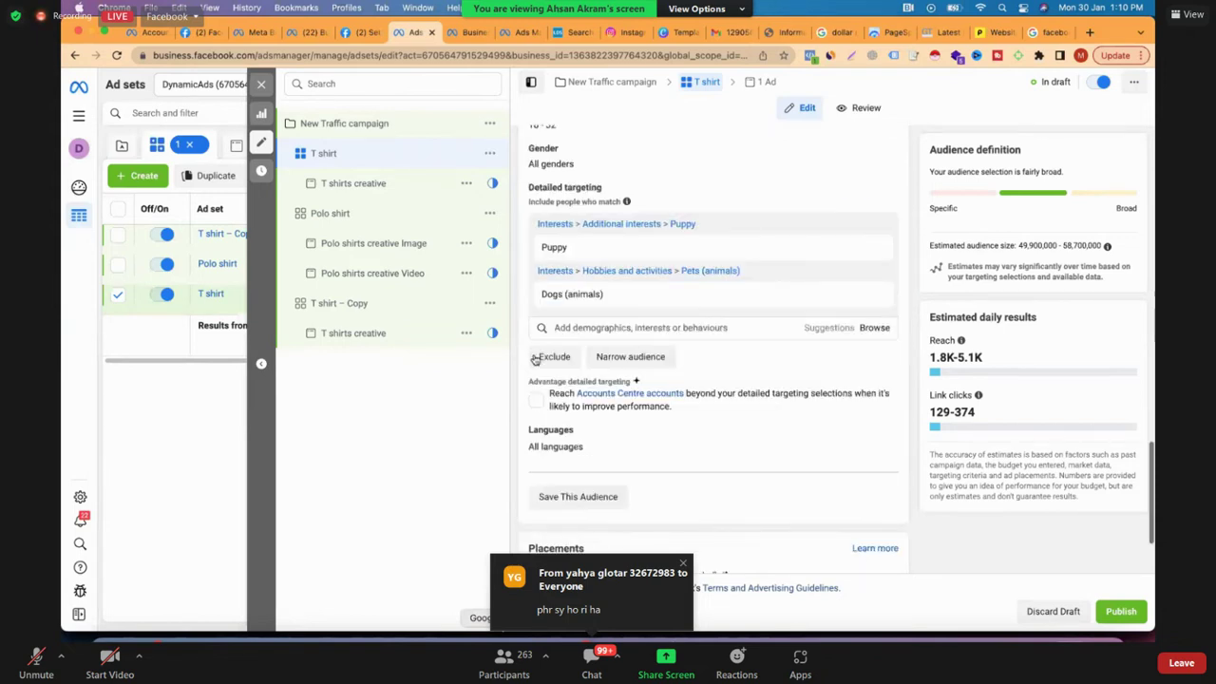
left_click(538, 357)
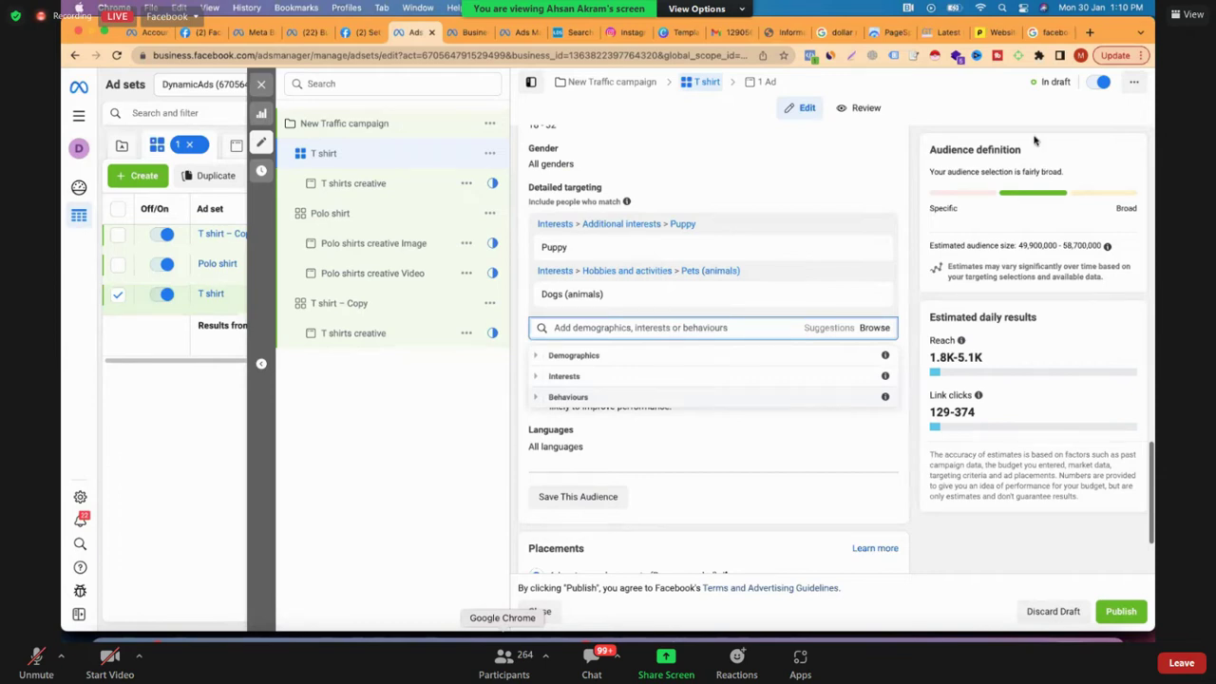
left_click(559, 405)
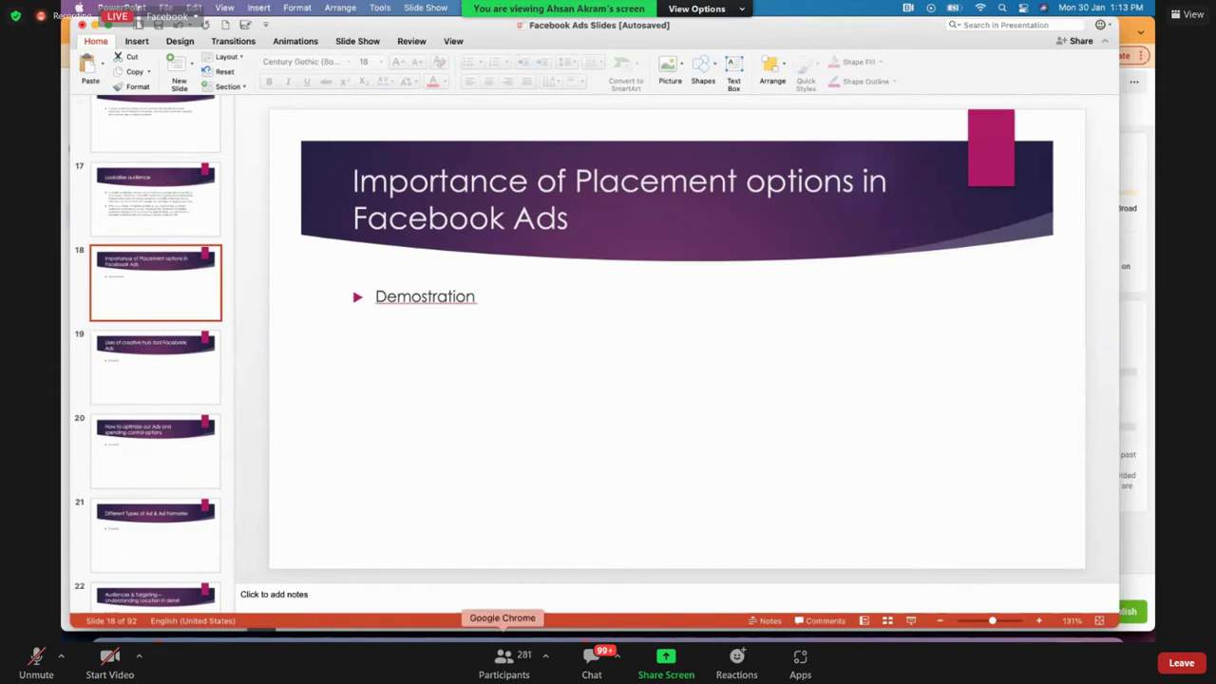
key("super")
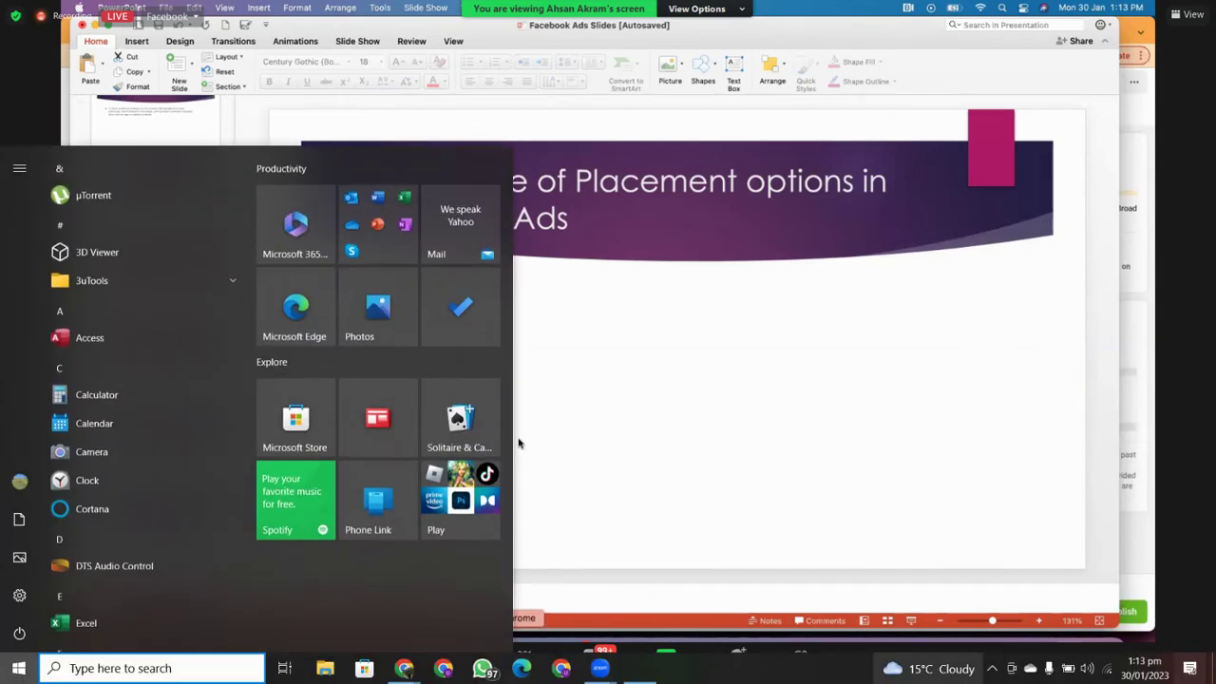
key("super")
left_click(332, 161)
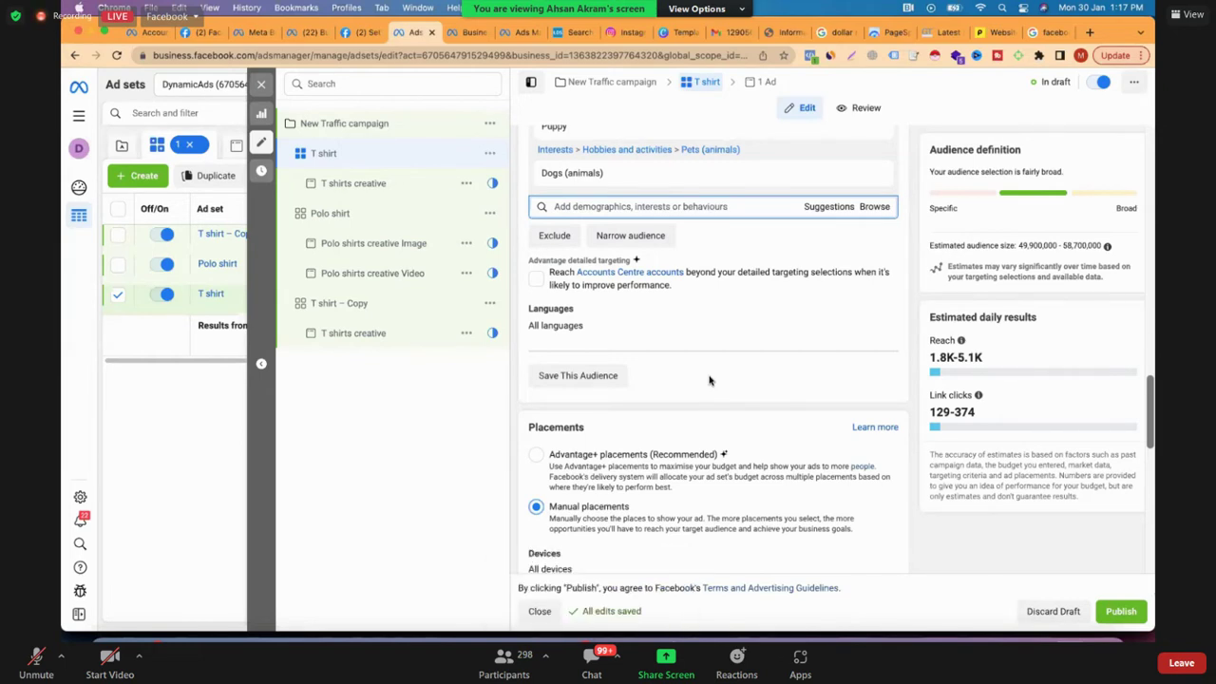
- Review the ad set's manual placement devices and platforms, keeping both Mobile and Desktop selected
scroll(709, 380, "down", 3)
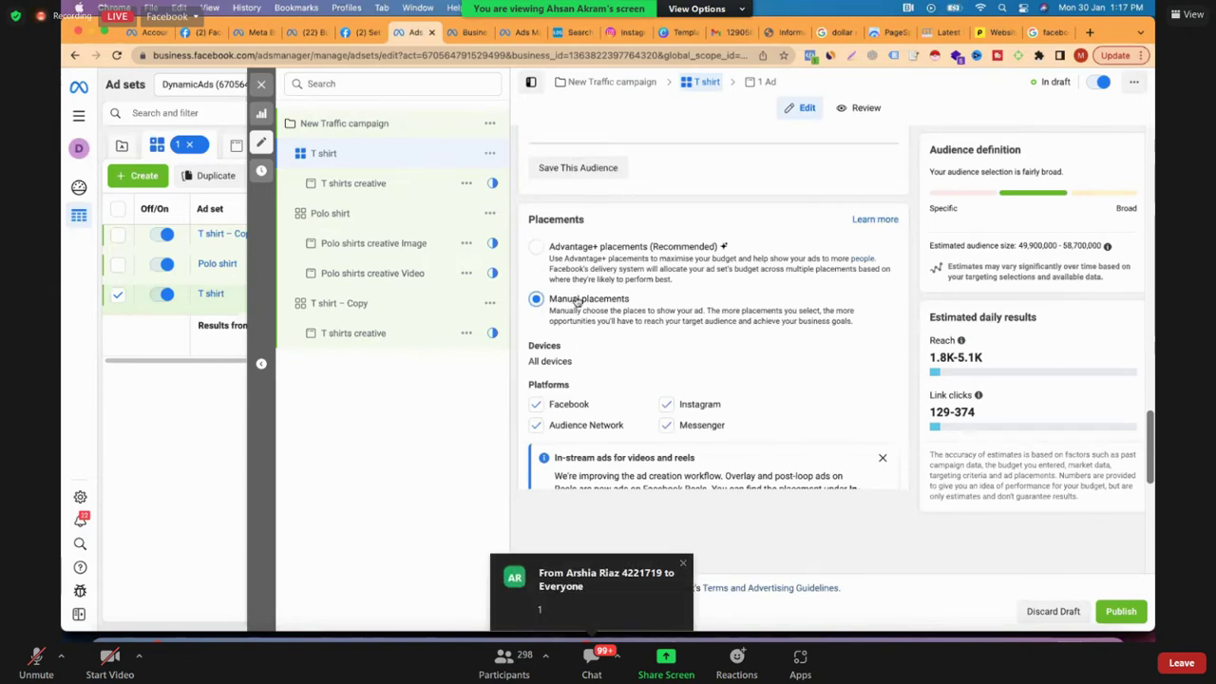
scroll(583, 350, "down", 1)
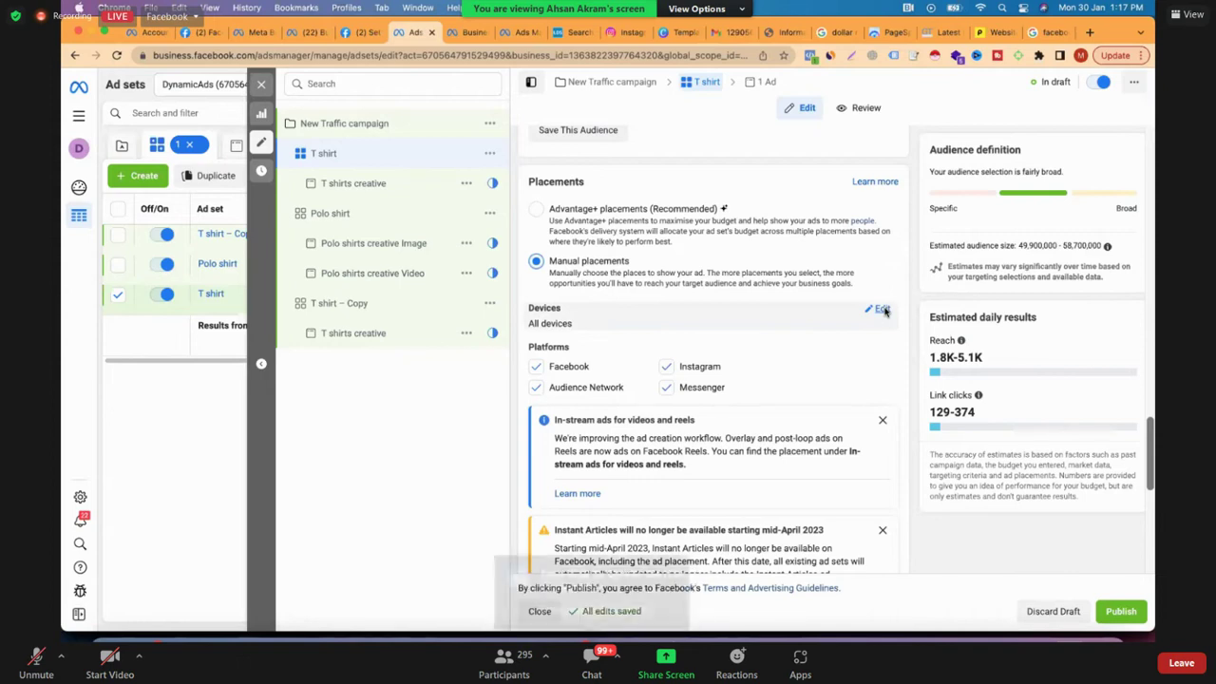
left_click(883, 310)
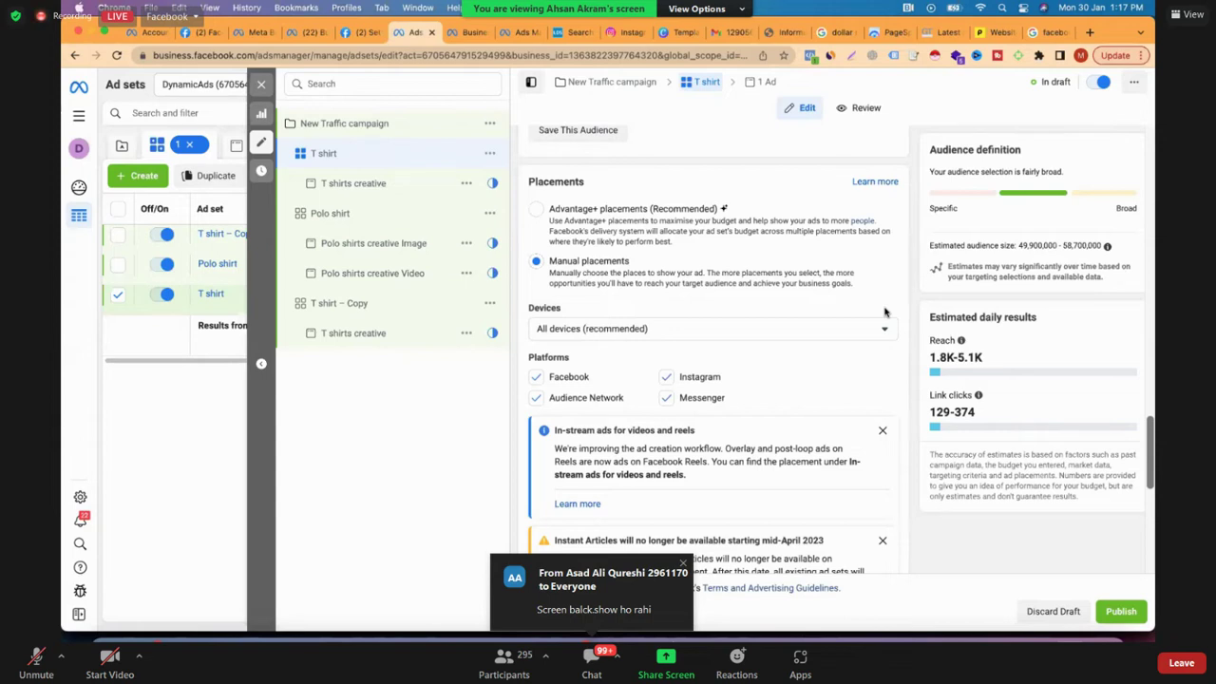
left_click(647, 331)
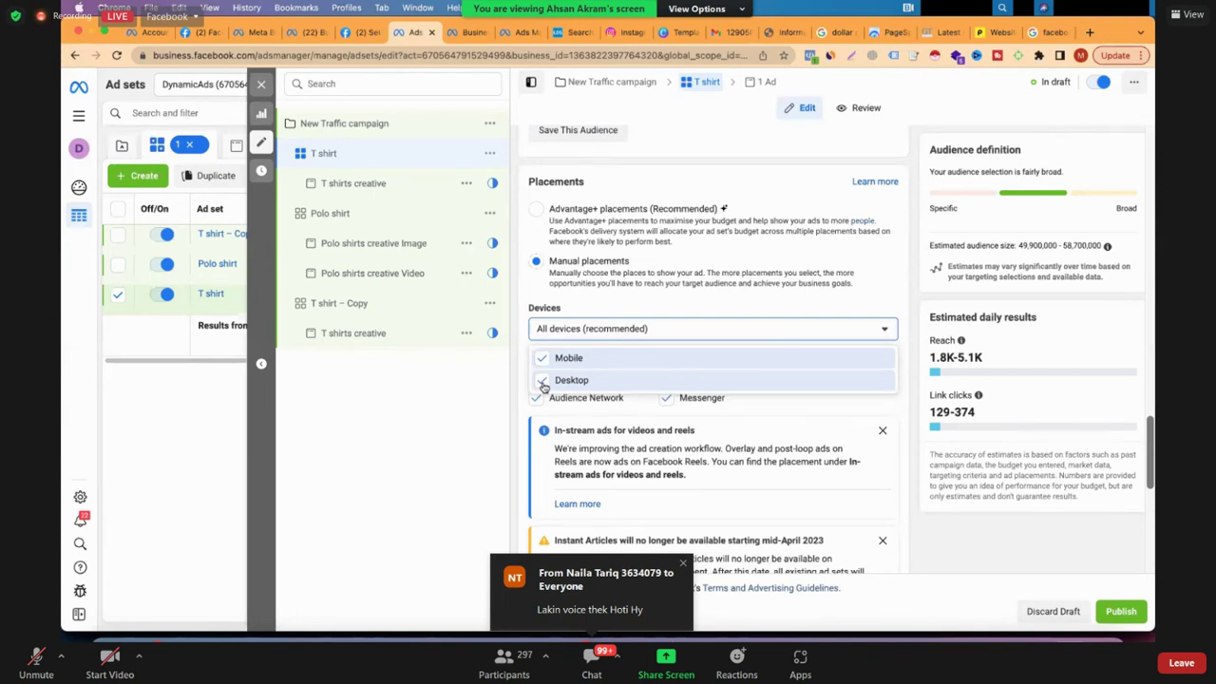
left_click(551, 385)
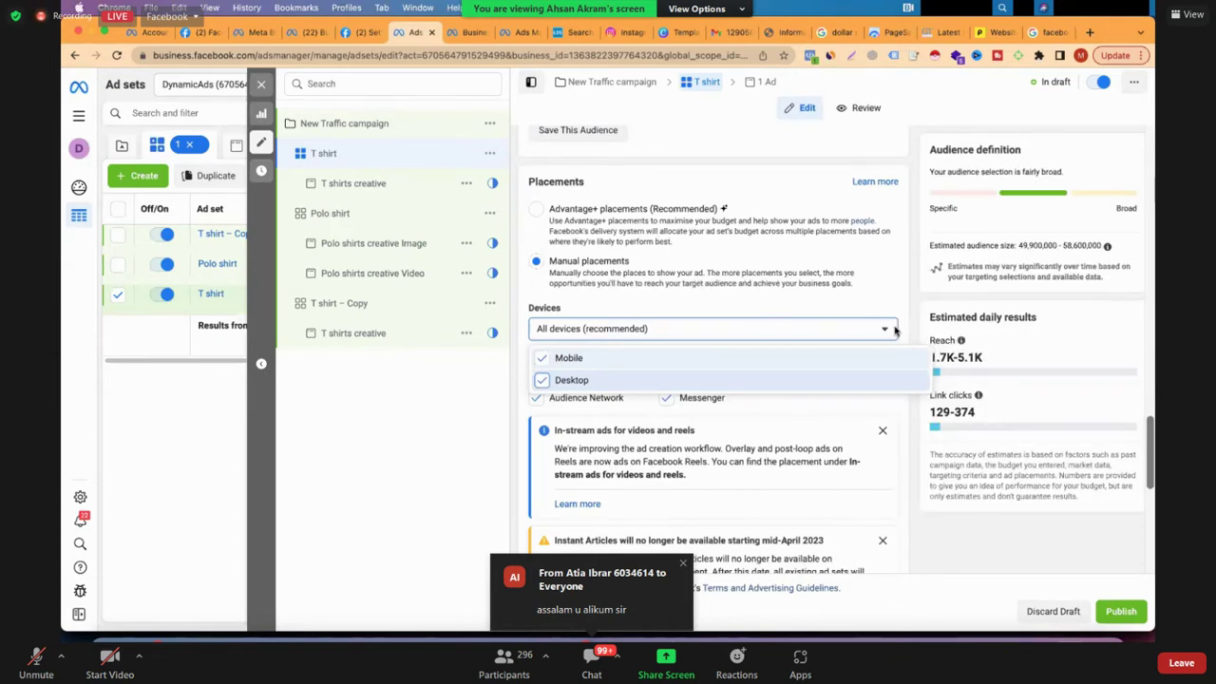
left_click(915, 315)
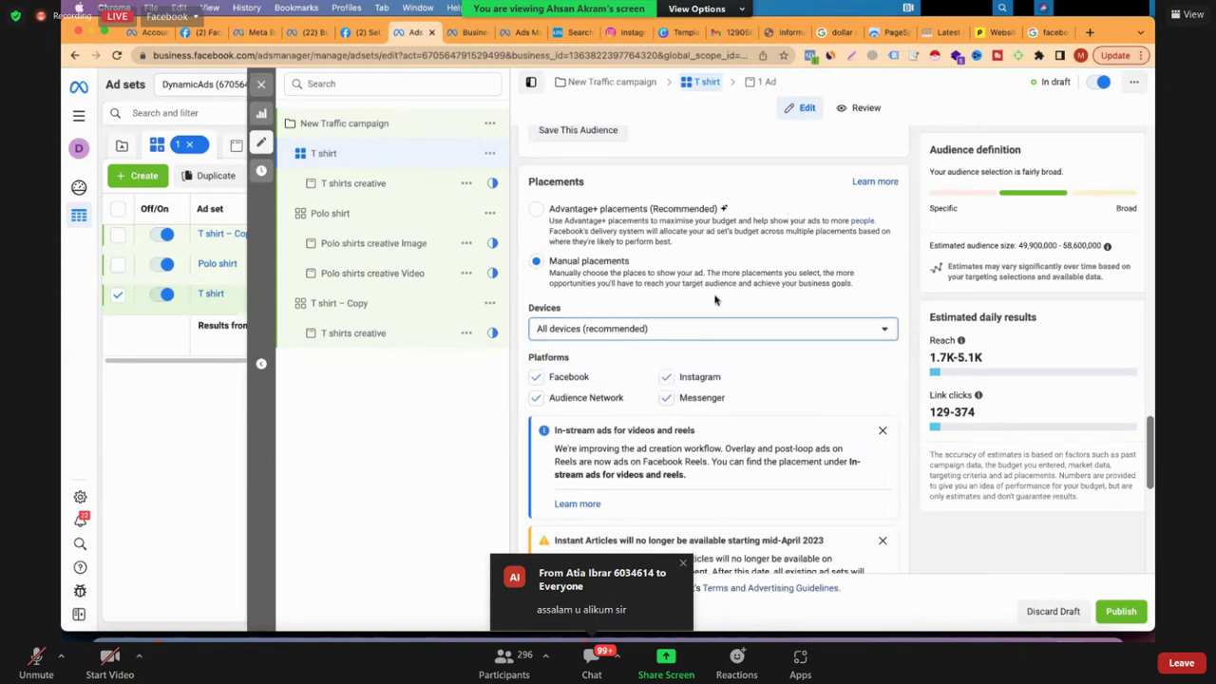
scroll(570, 300, "down", 1)
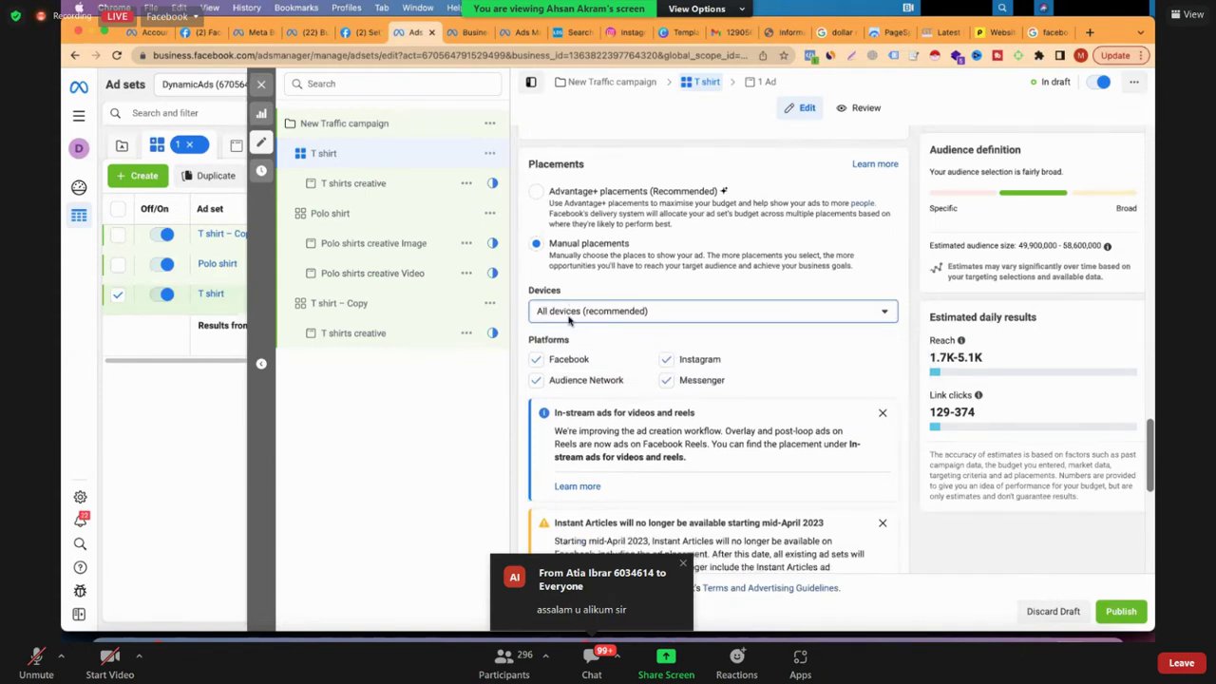
scroll(589, 341, "down", 1)
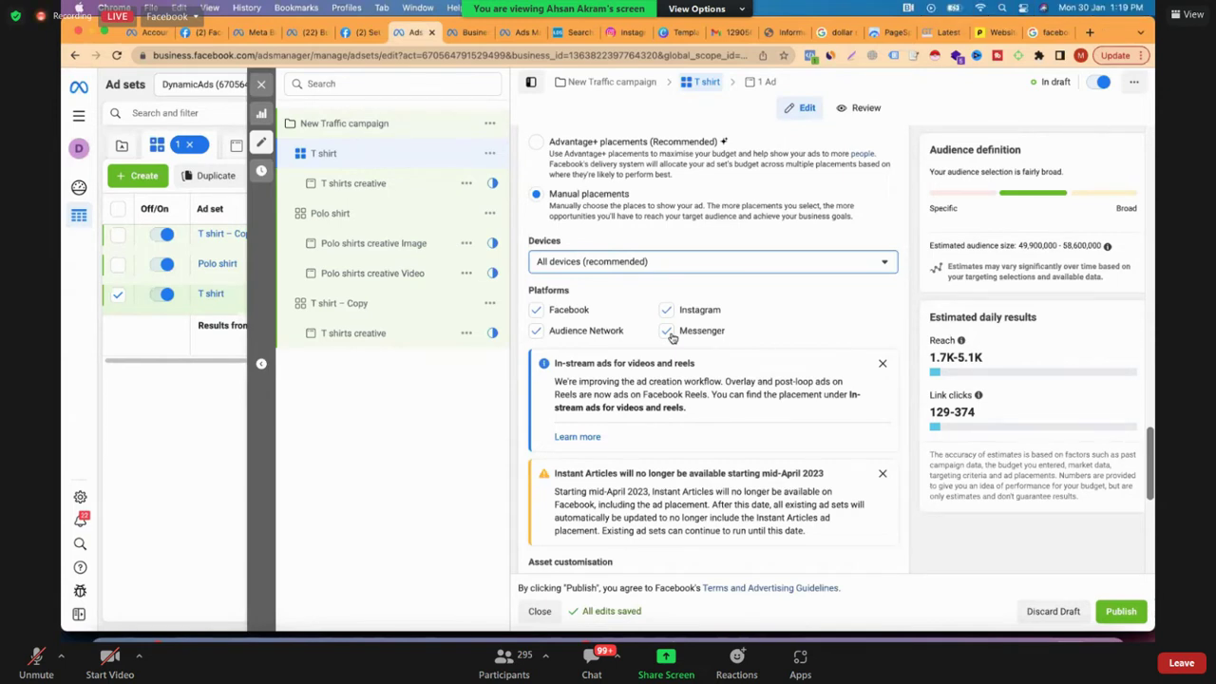
scroll(646, 380, "down", 1)
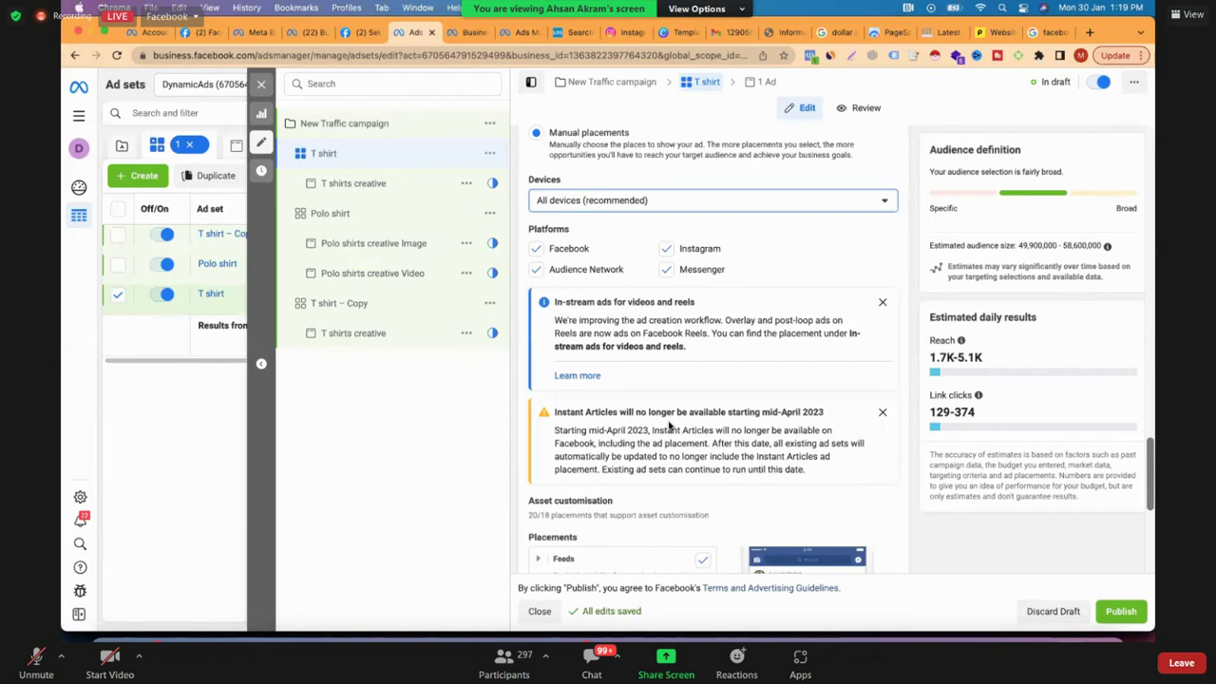
- Search Google for "instant article example" and look through the related image results
left_click(1042, 35)
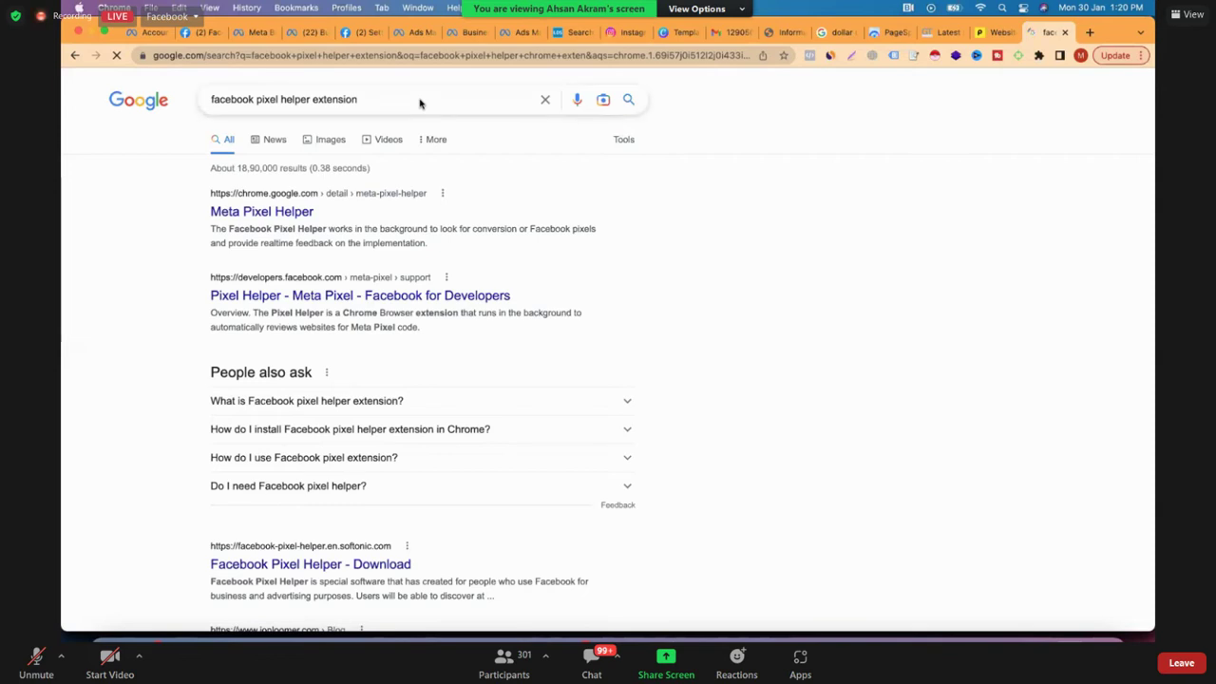
left_click(421, 101)
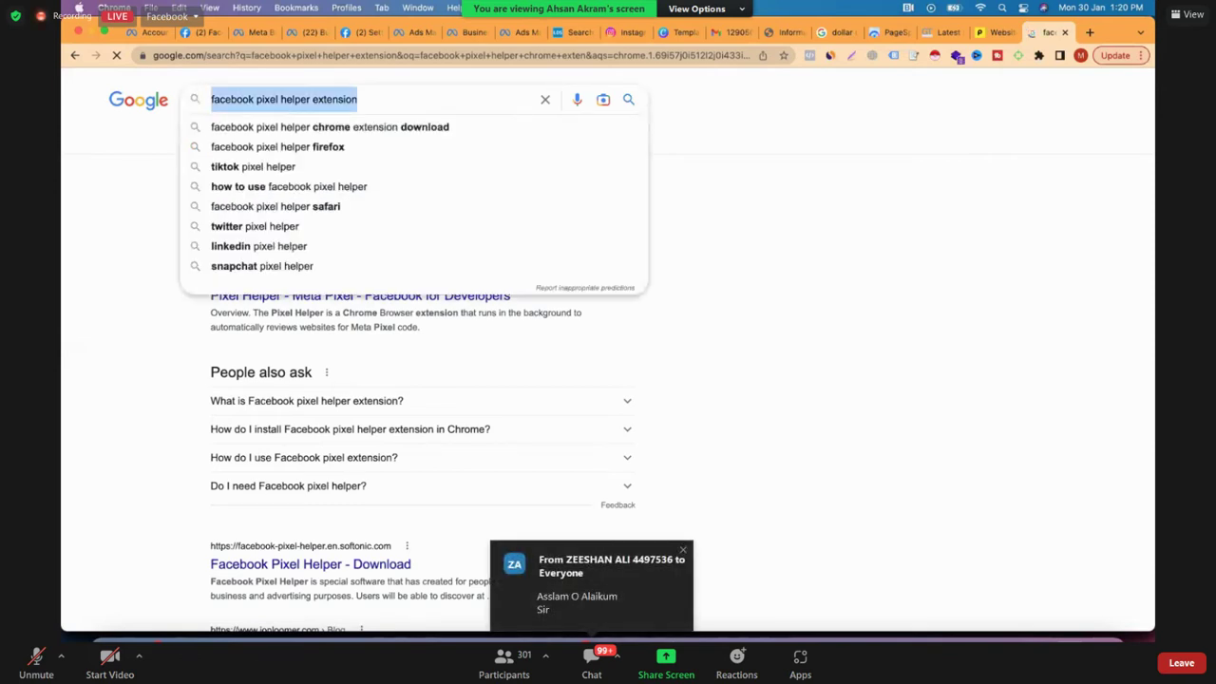
type("instant a")
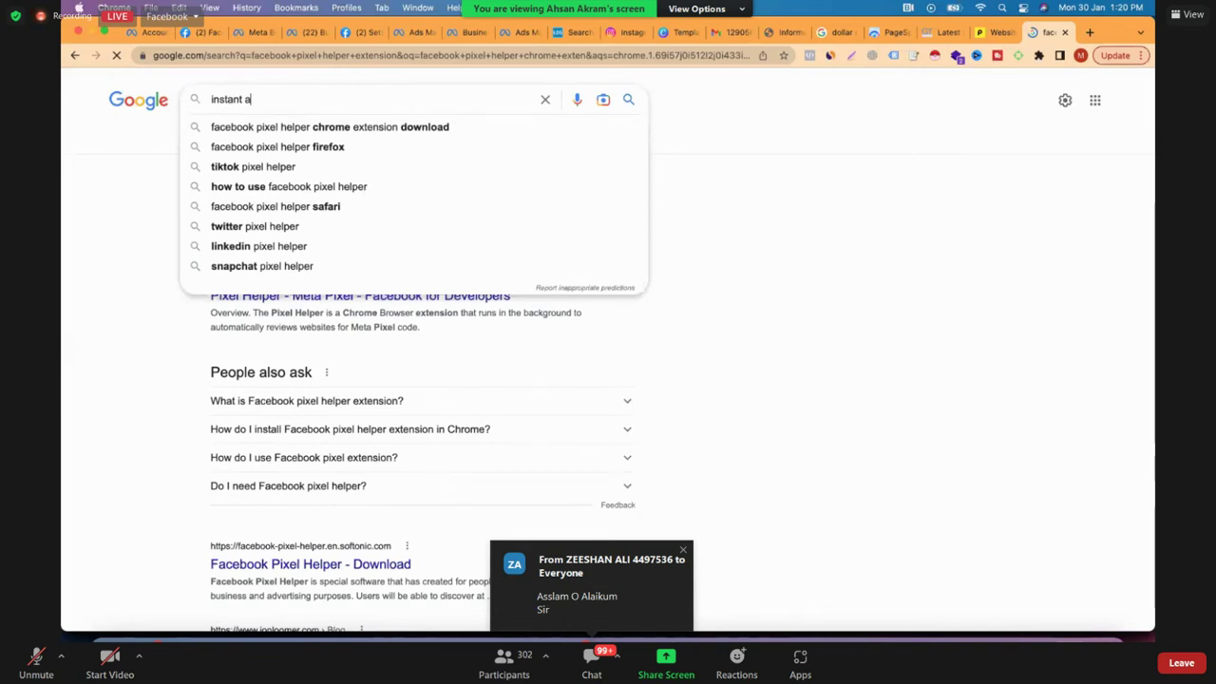
type("rticle exampl")
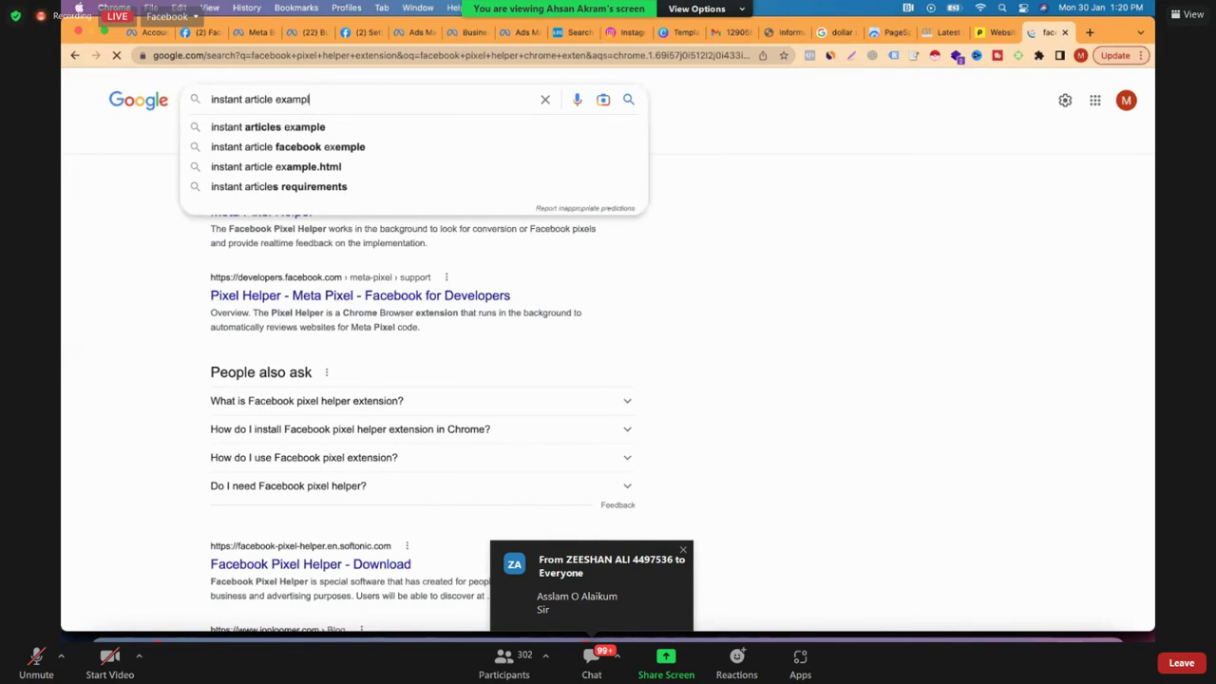
type("e")
key("Return")
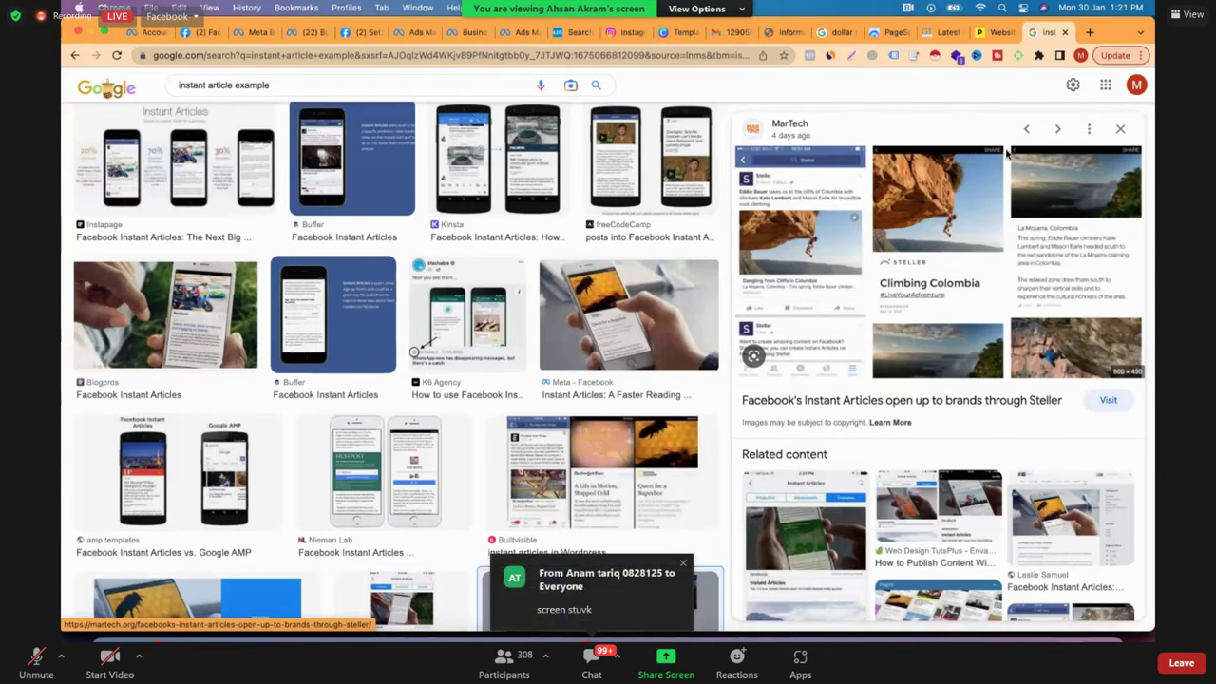
scroll(1006, 152, "down", 5)
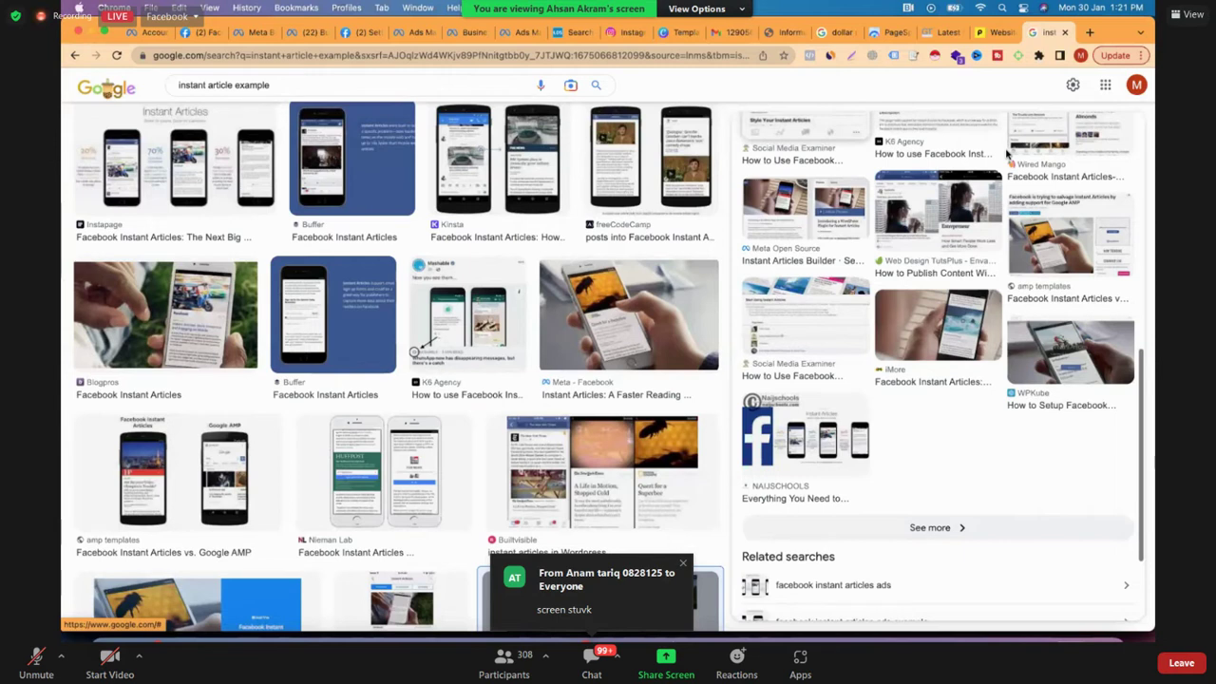
scroll(1006, 152, "up", 5)
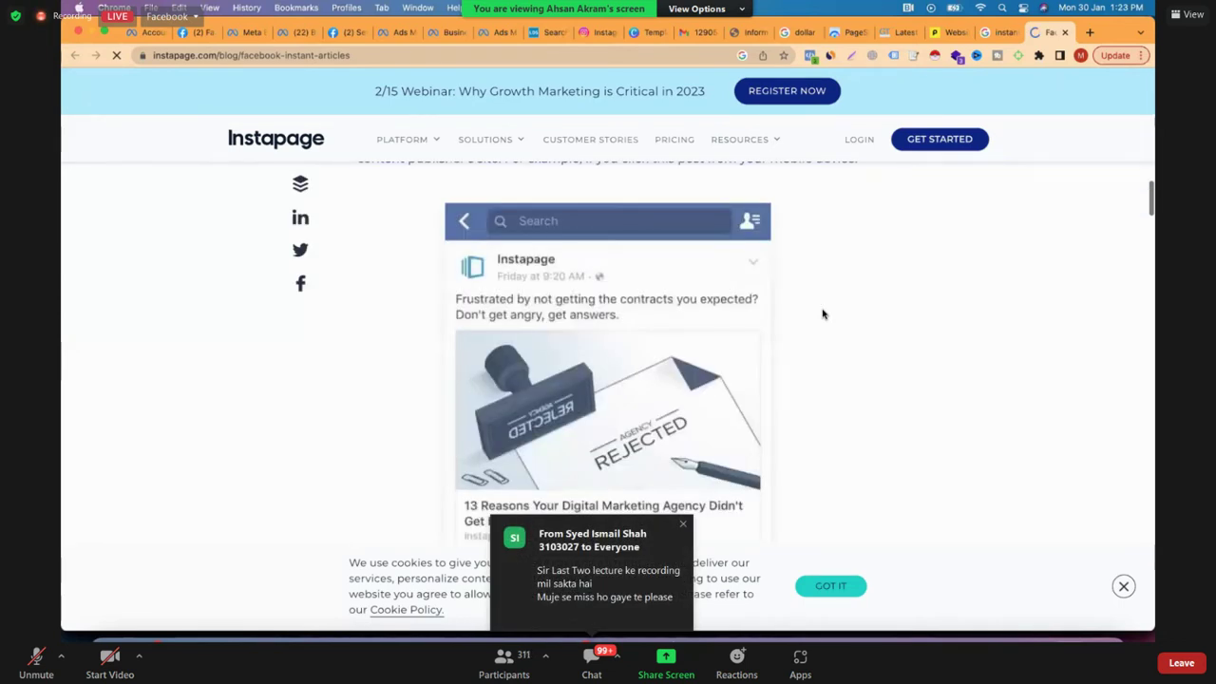
- Examine the Instapage blog article on Facebook Instant Articles, including its mobile post example and the loading-time explanation
scroll(823, 313, "down", 2)
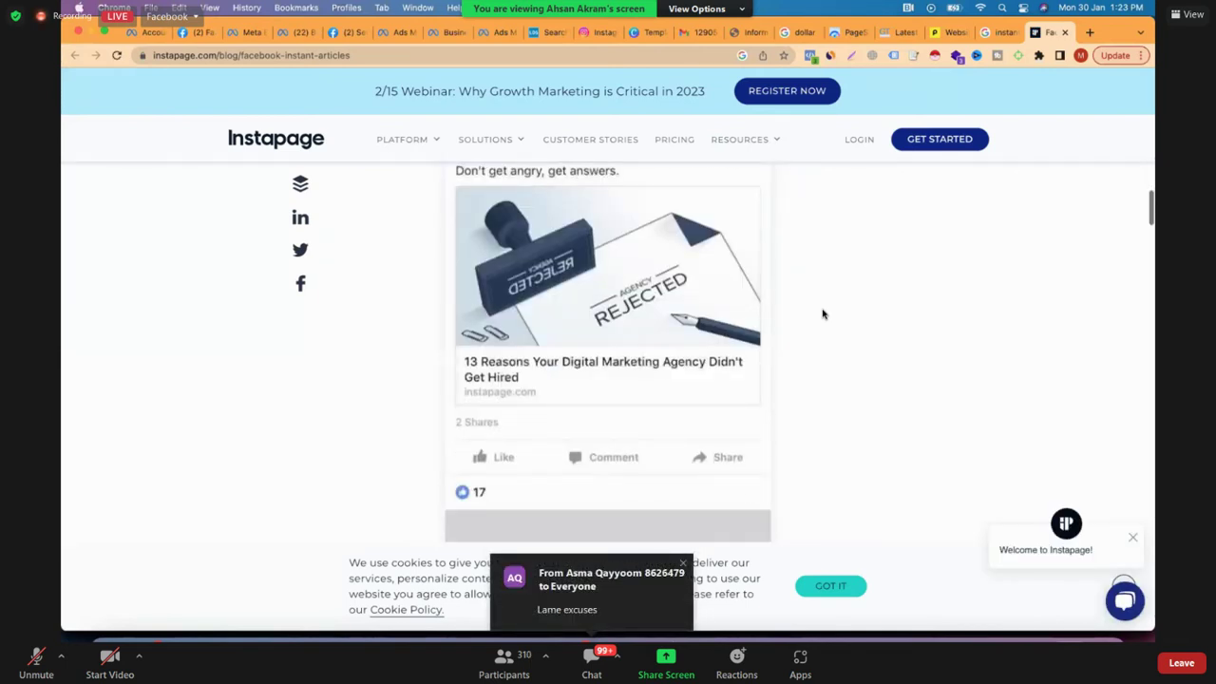
scroll(822, 313, "down", 3)
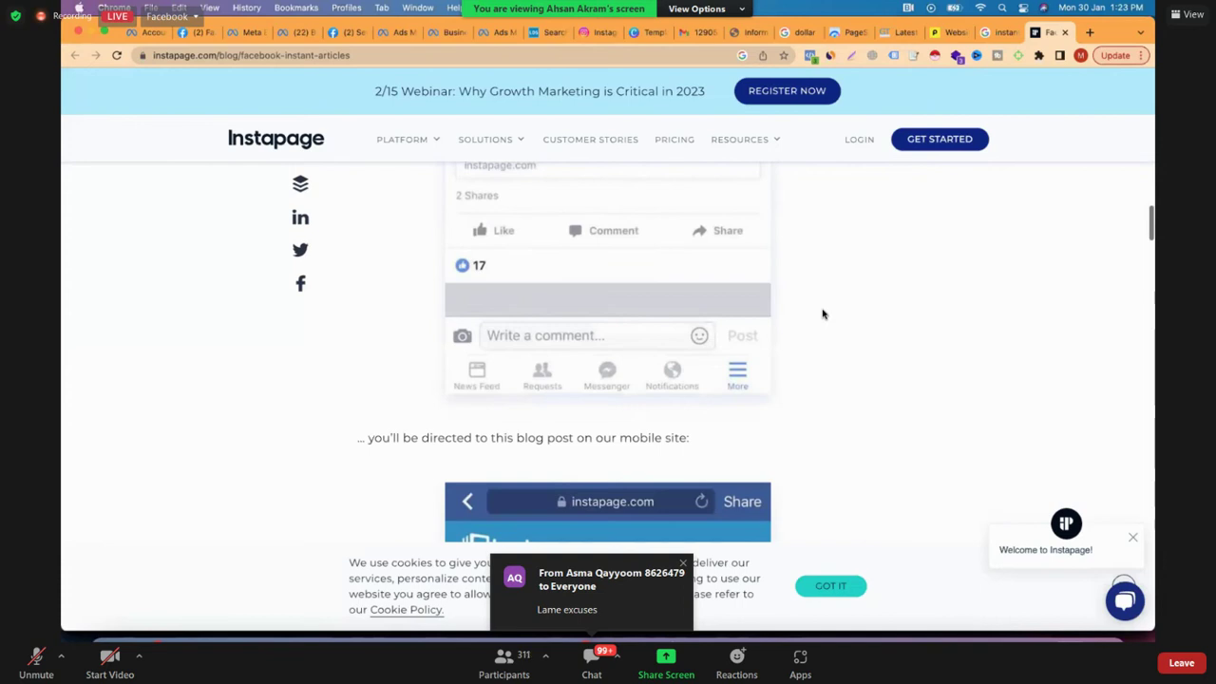
scroll(823, 314, "up", 1)
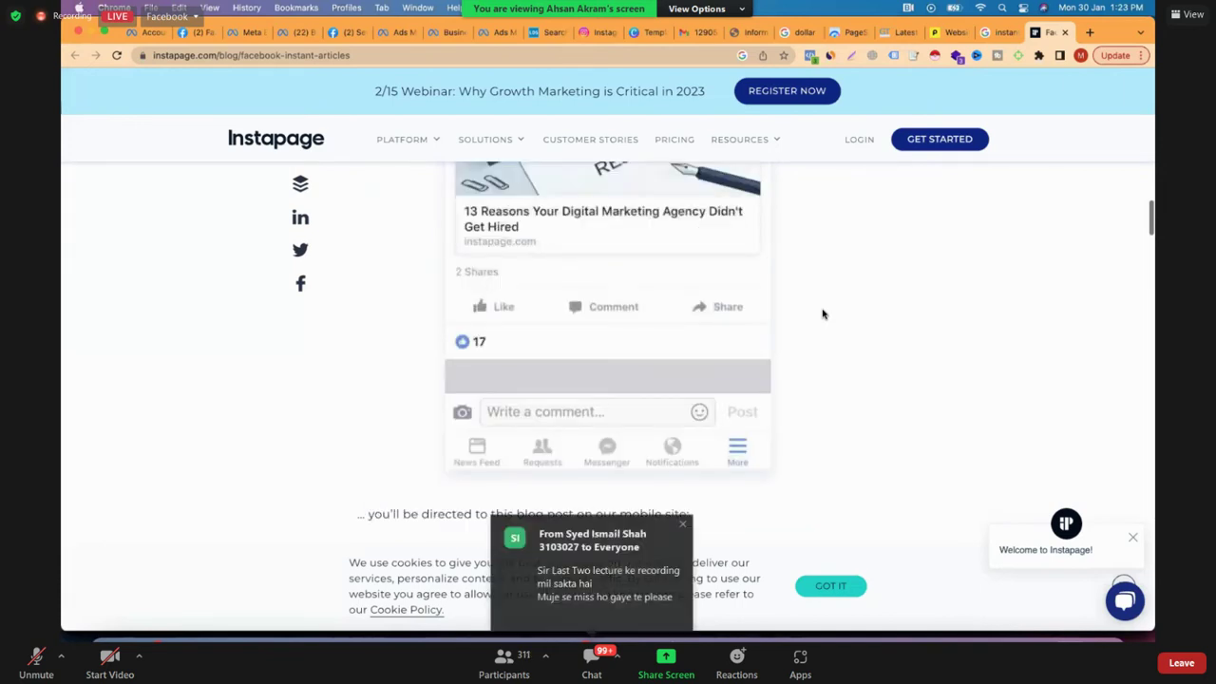
scroll(823, 313, "up", 3)
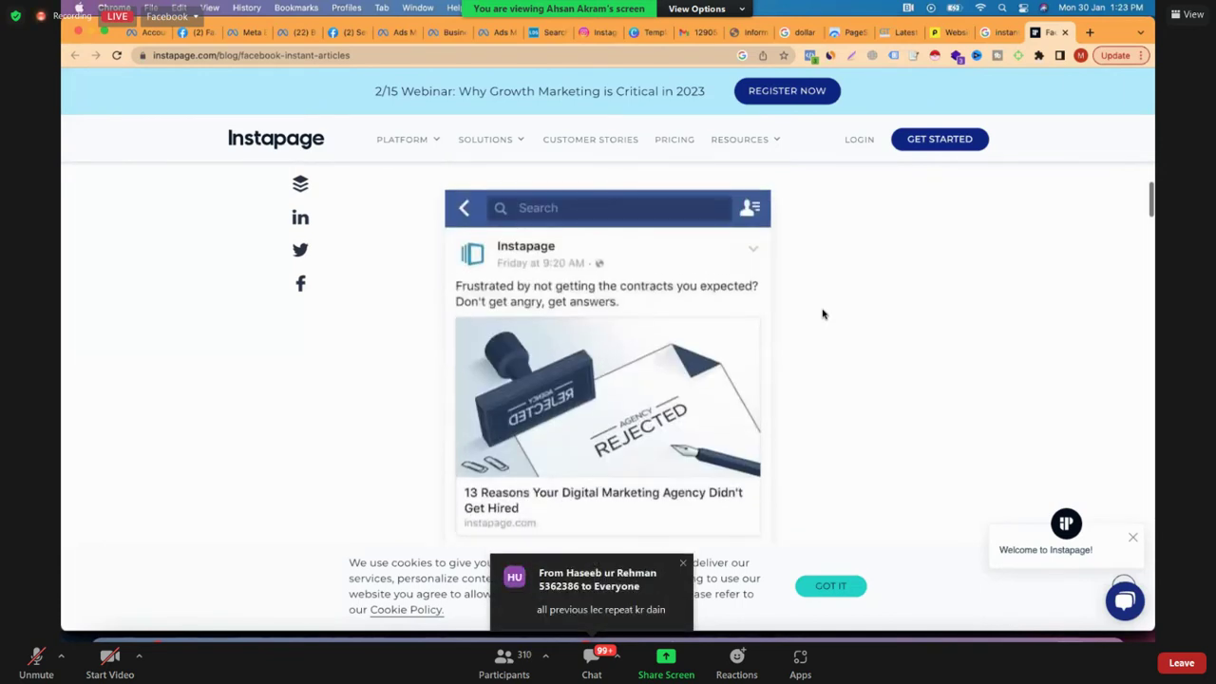
scroll(703, 489, "down", 1)
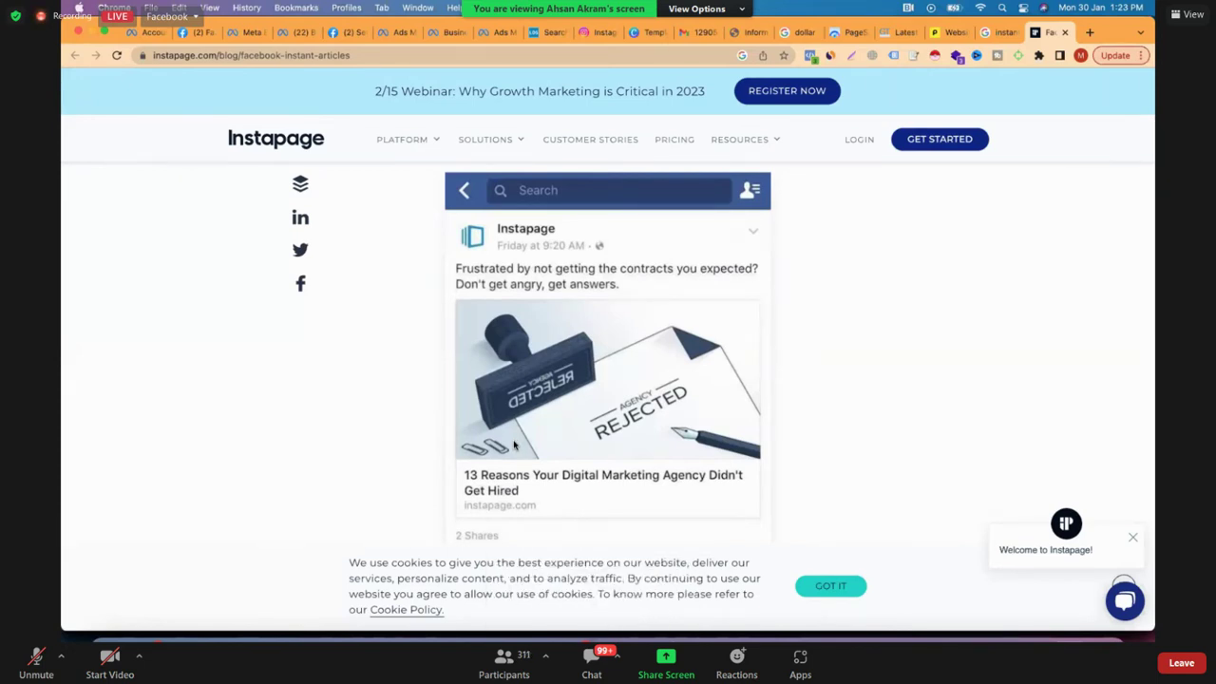
scroll(514, 445, "down", 1)
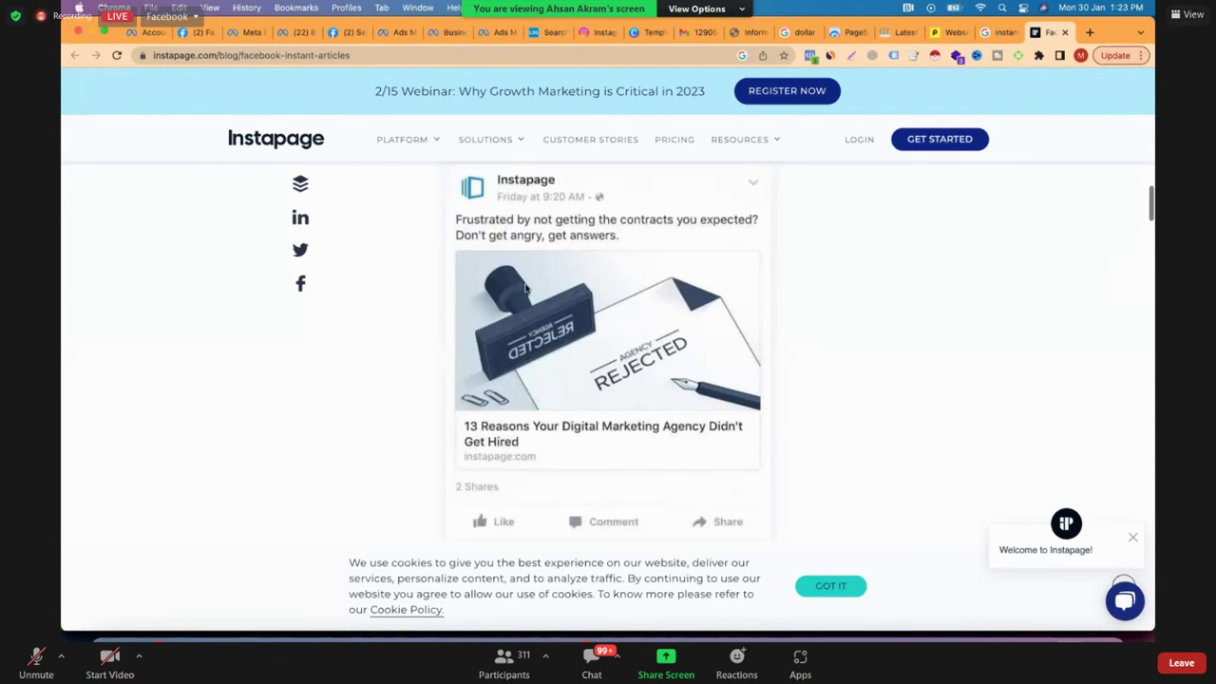
scroll(556, 238, "down", 5)
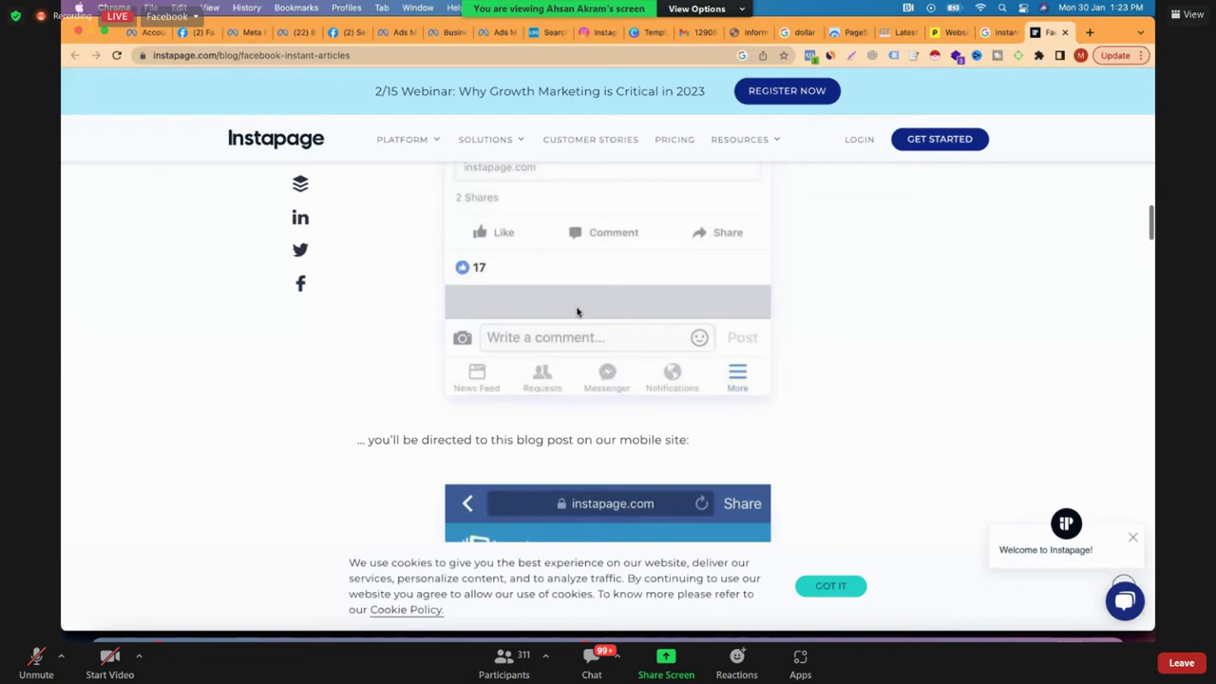
scroll(577, 312, "down", 5)
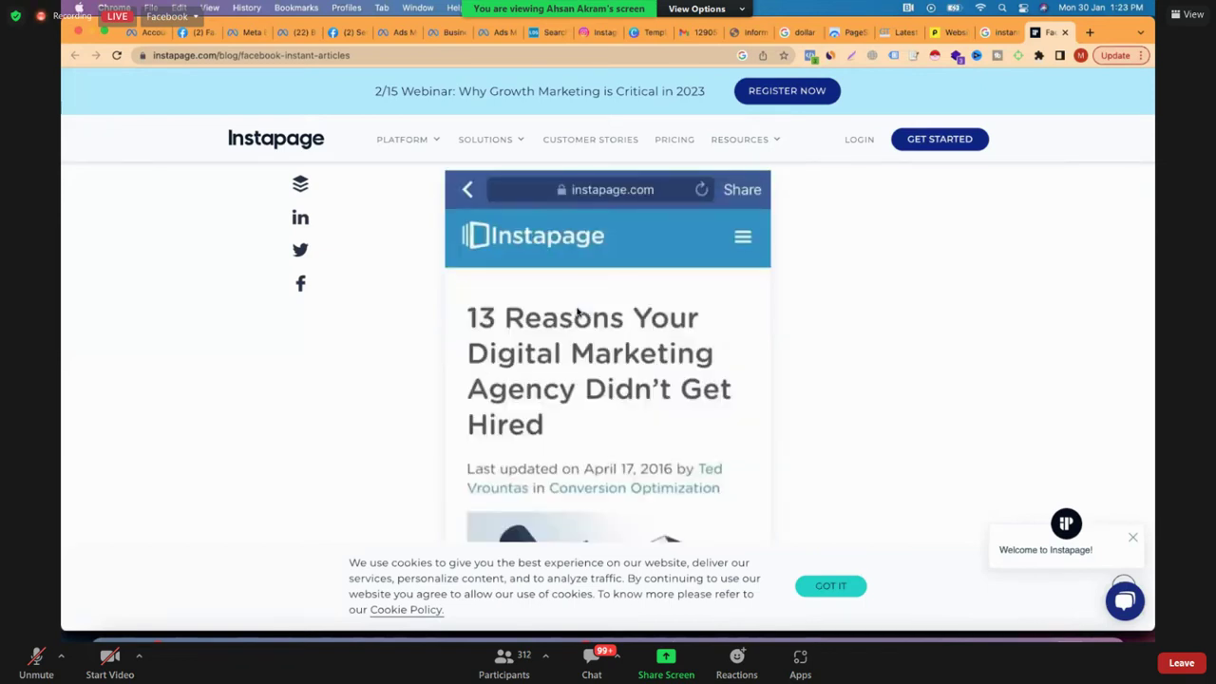
scroll(577, 312, "down", 5)
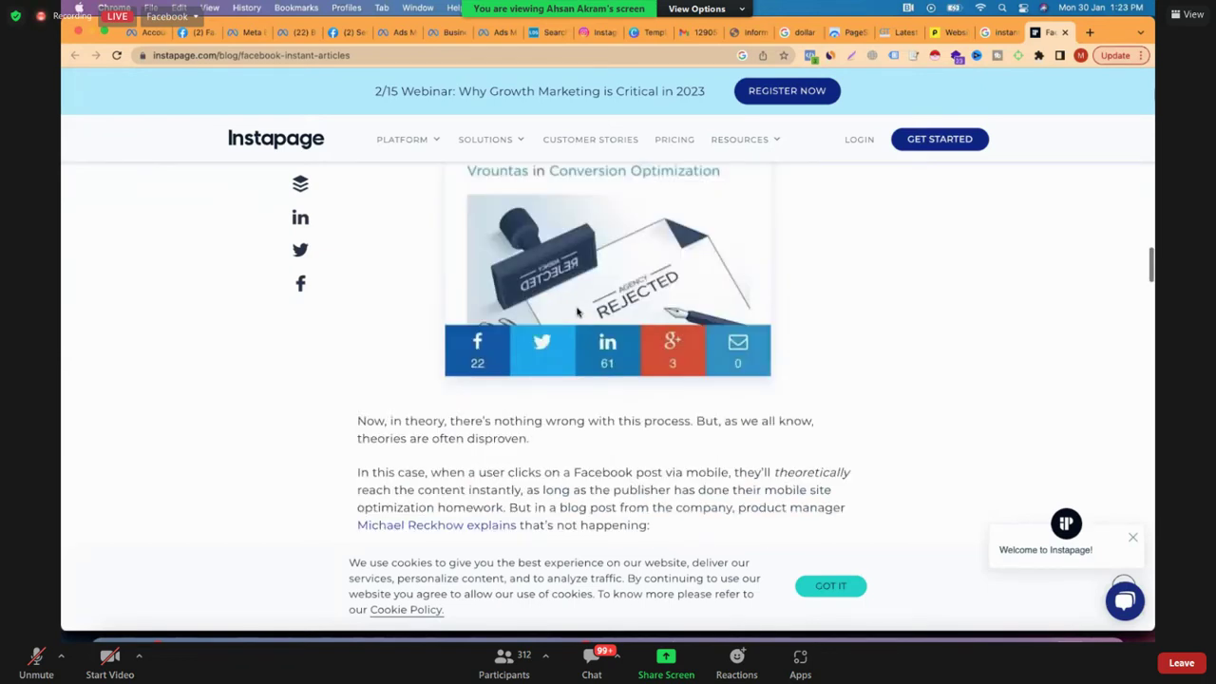
scroll(576, 312, "down", 5)
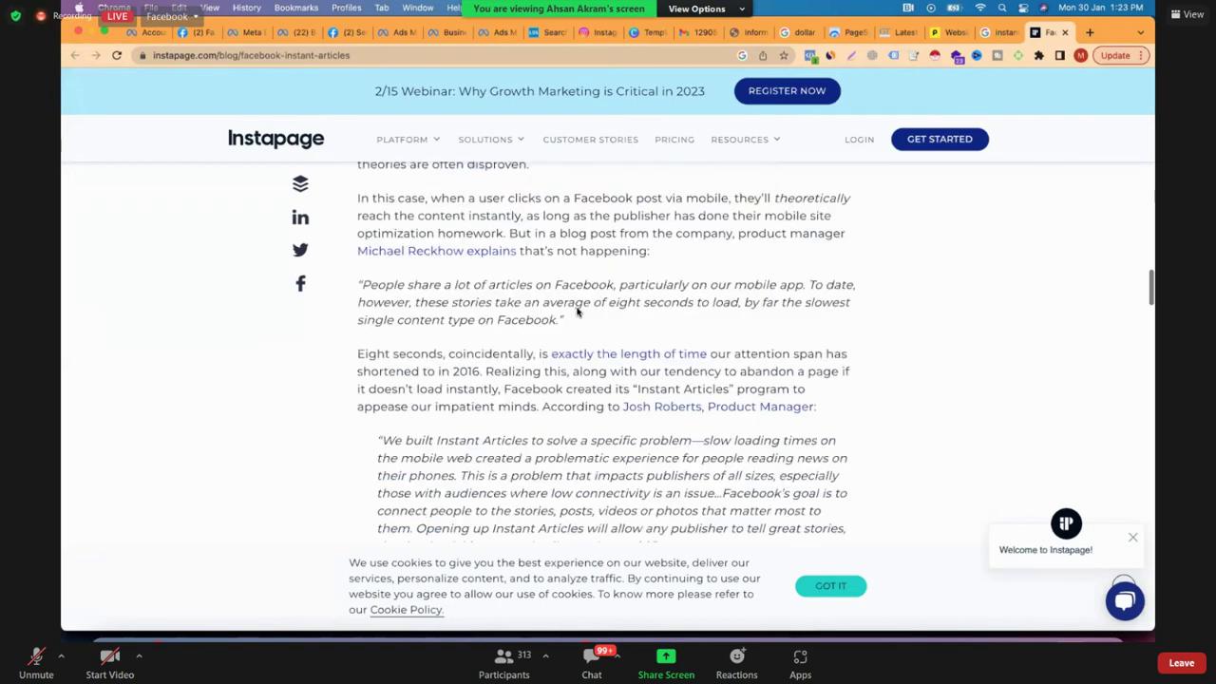
- Read the rest of the Instapage Instant Articles post, covering the pros and cons and the reported results
scroll(577, 311, "down", 5)
scroll(576, 312, "down", 3)
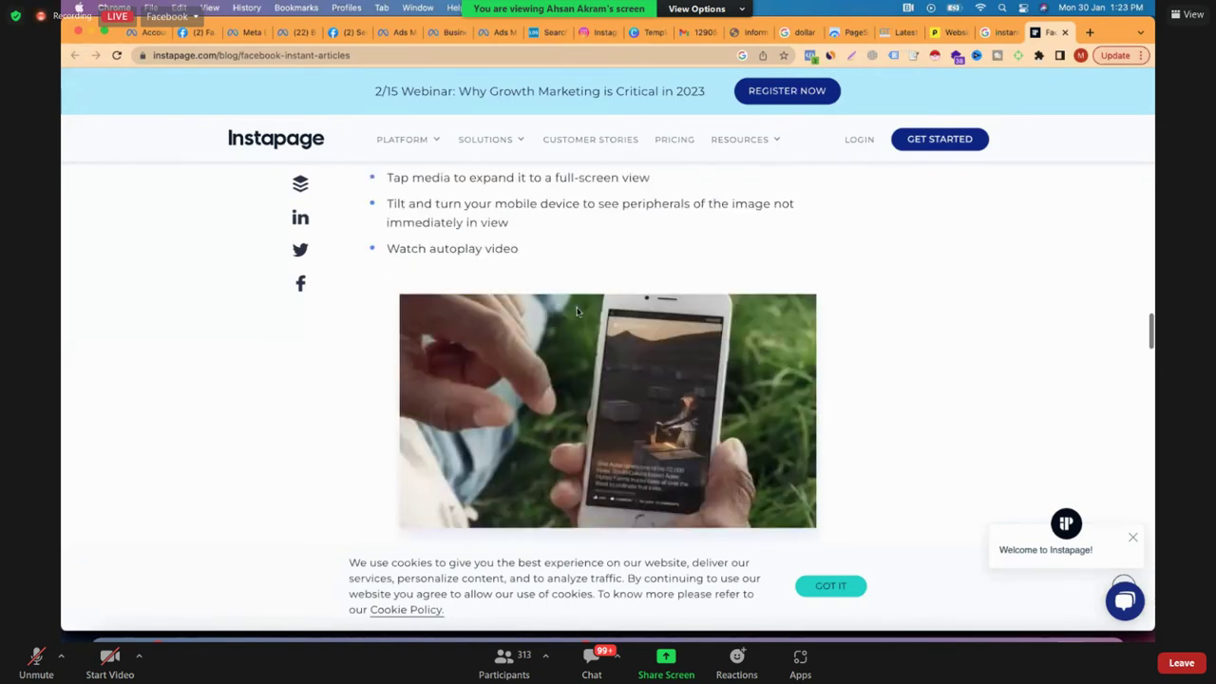
scroll(577, 312, "down", 1)
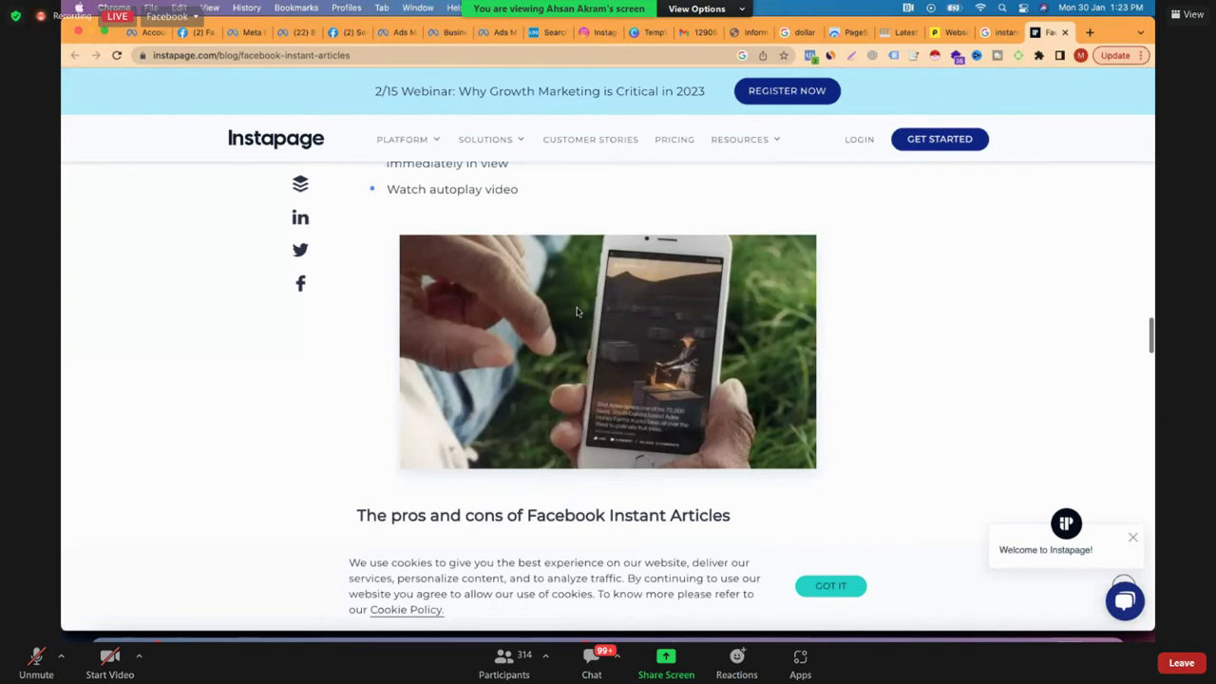
scroll(577, 312, "down", 5)
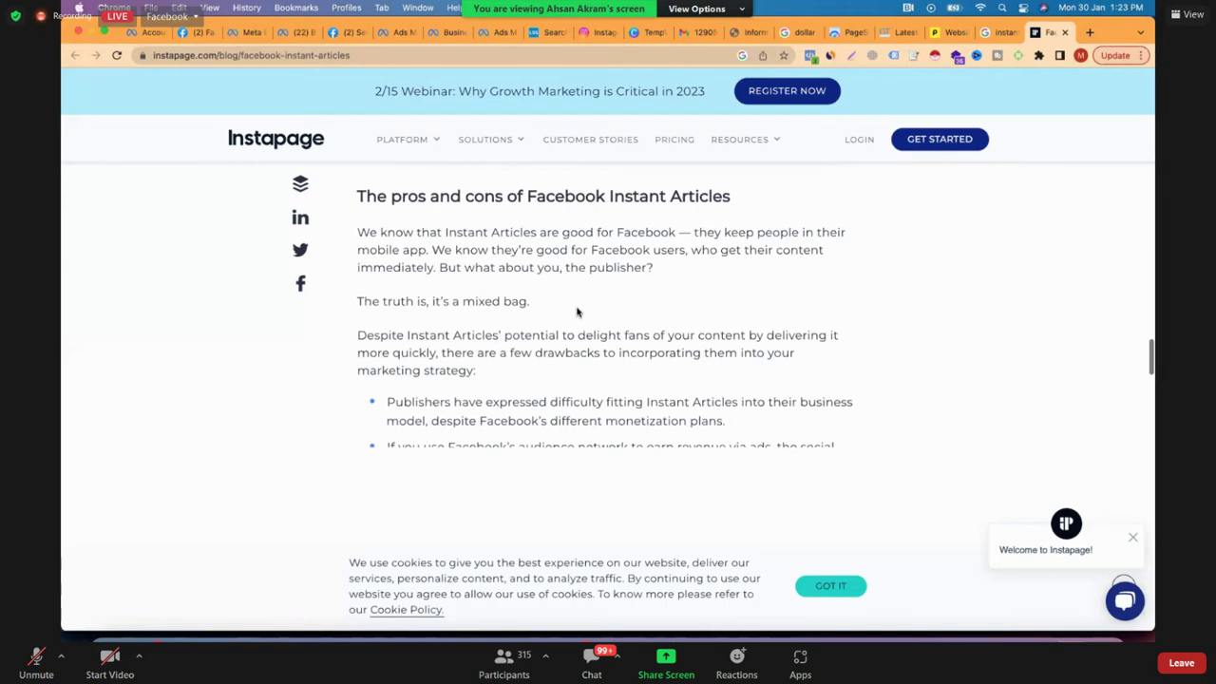
scroll(576, 311, "down", 6)
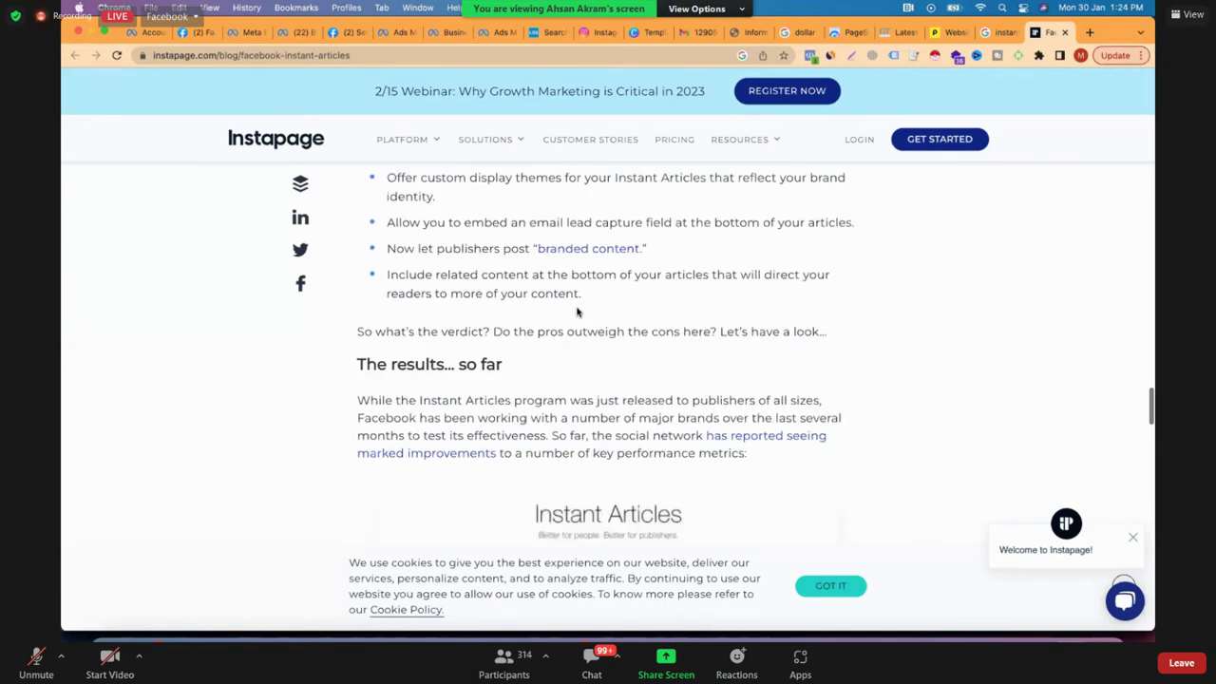
scroll(577, 312, "down", 3)
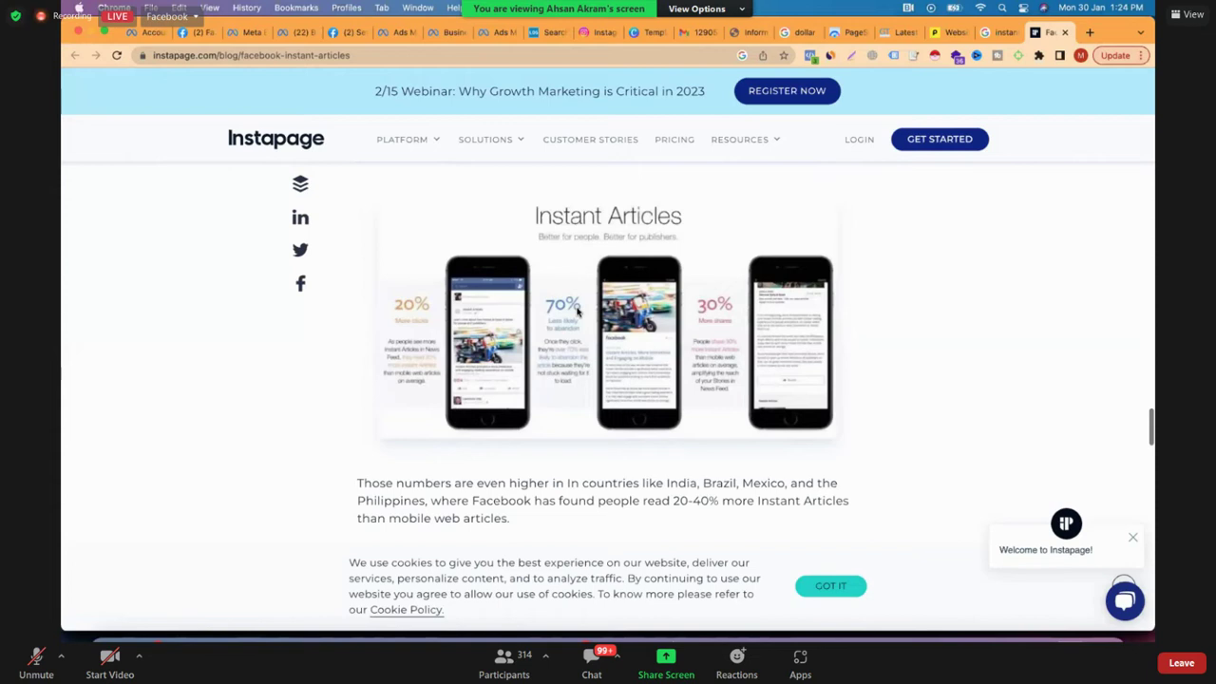
scroll(577, 311, "down", 1)
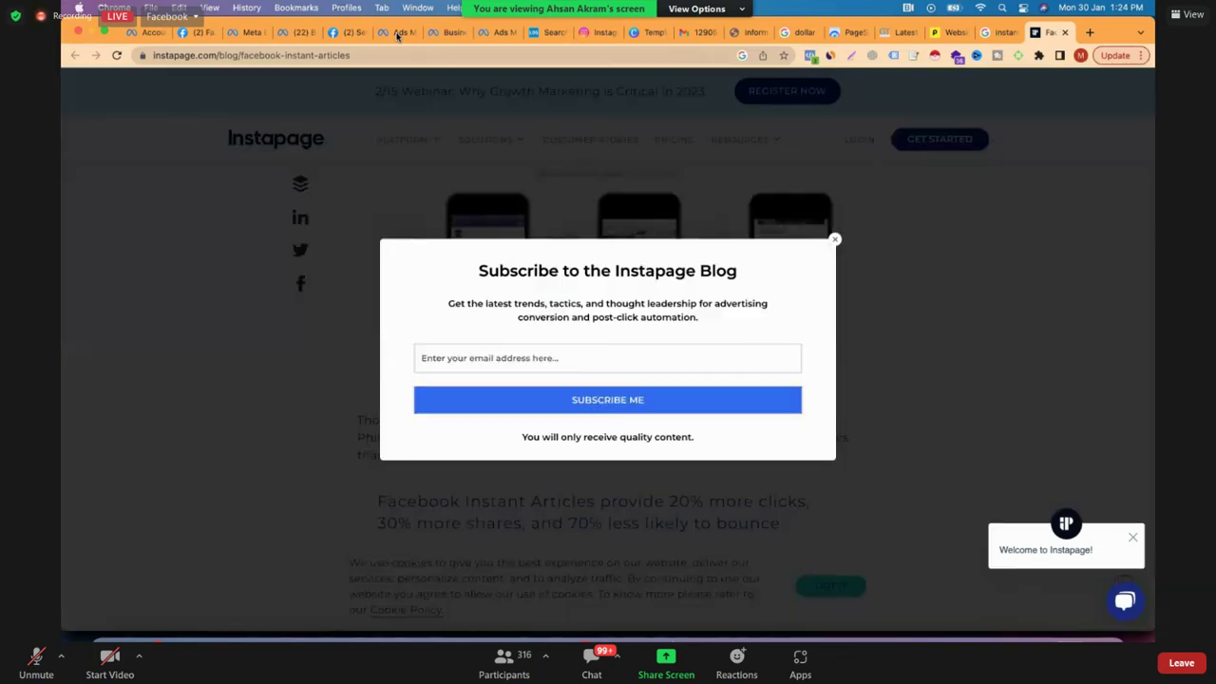
- Return to the T shirt ad set in Ads Manager and exclude Facebook Instant Articles from the In-article placements
left_click(398, 34)
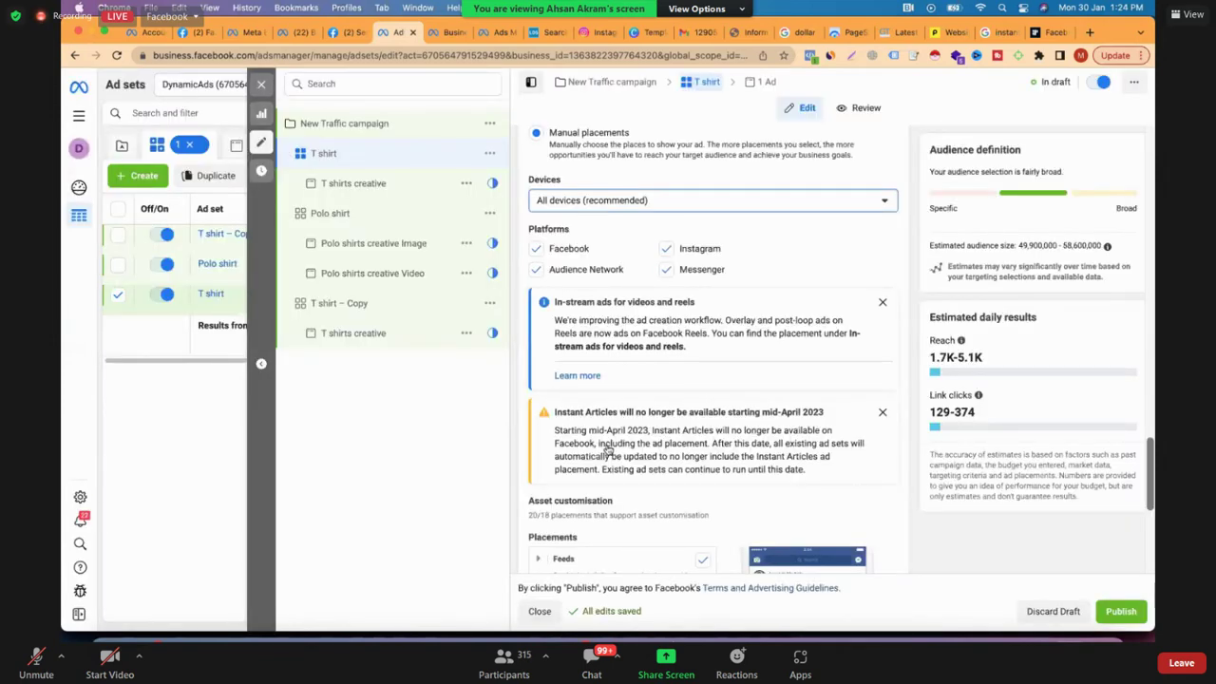
scroll(706, 441, "down", 4)
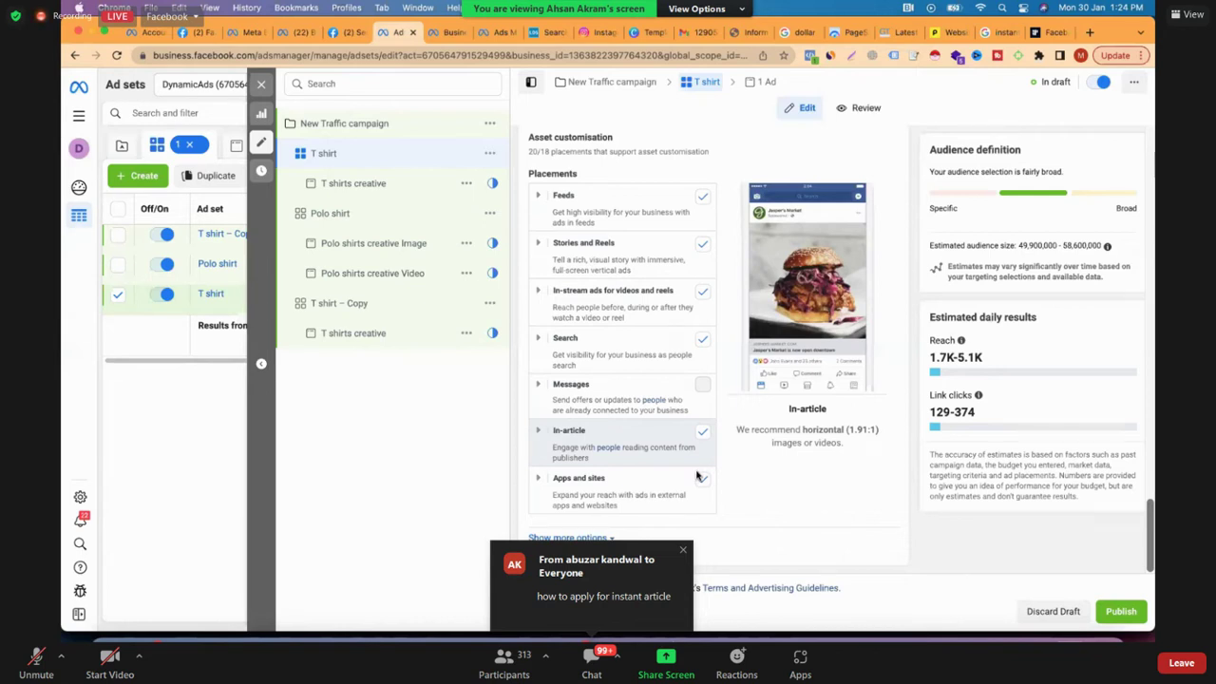
left_click(586, 464)
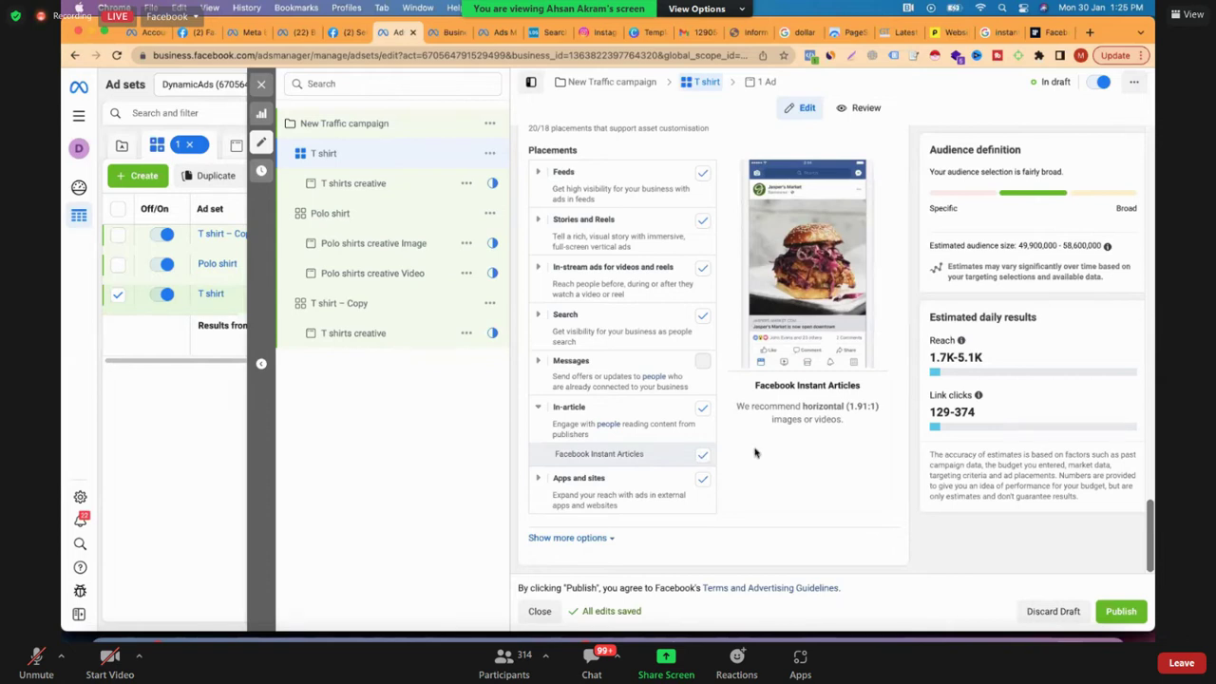
key("space")
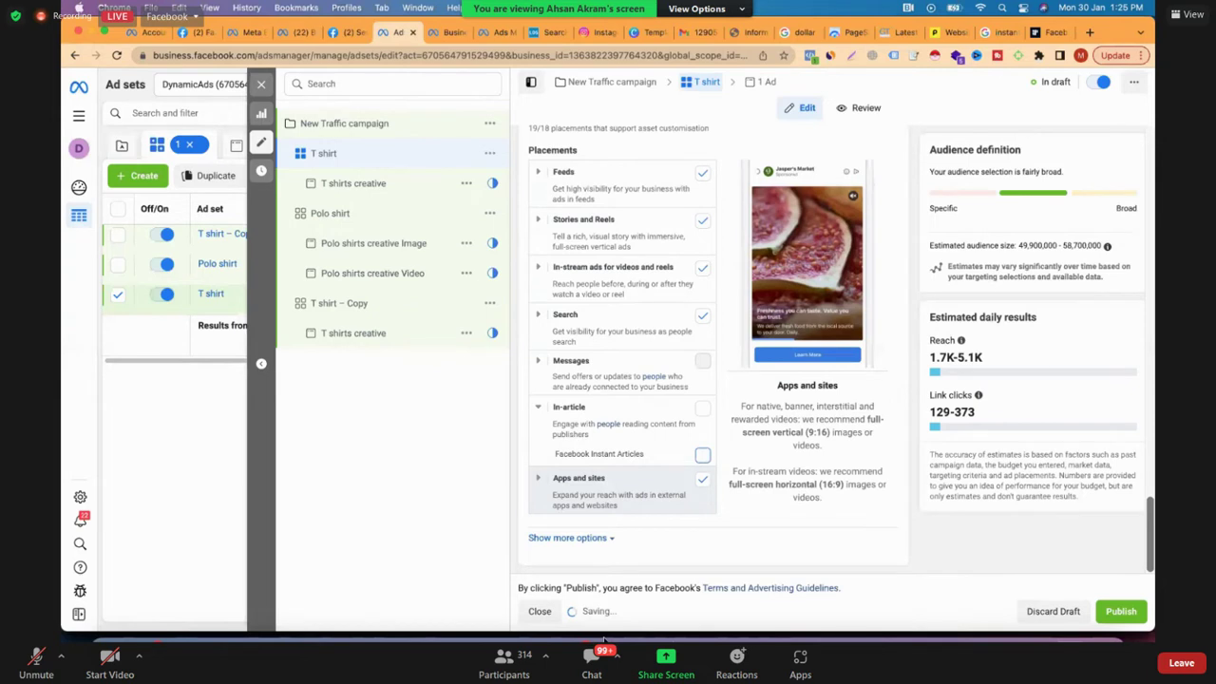
- Expand the Apps and sites, Search and In-stream ads placement groups and review their individual placements
left_click(617, 487)
scroll(665, 489, "down", 1)
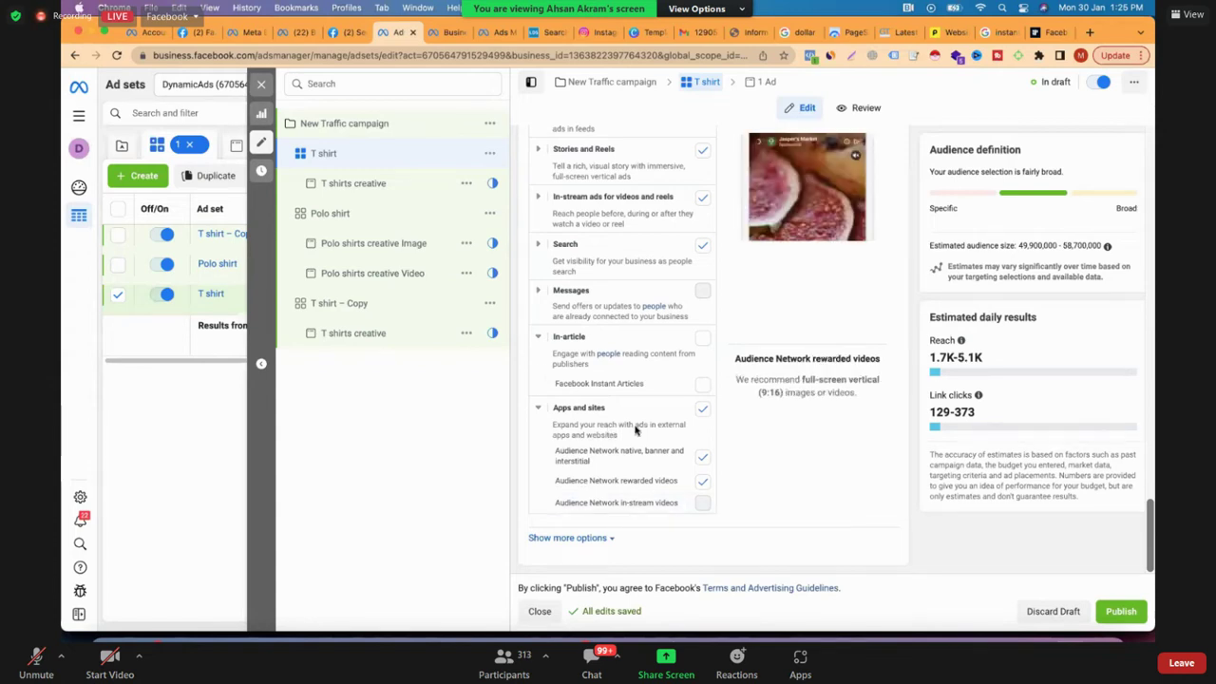
scroll(638, 429, "up", 2)
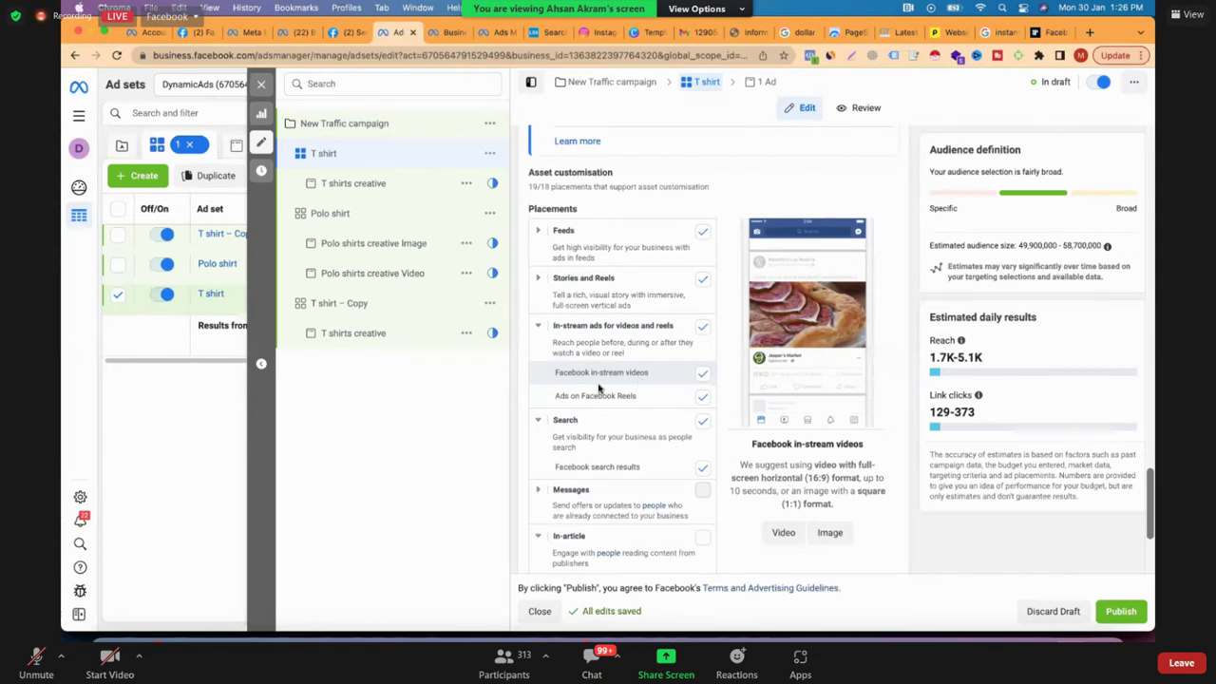
scroll(595, 384, "up", 1)
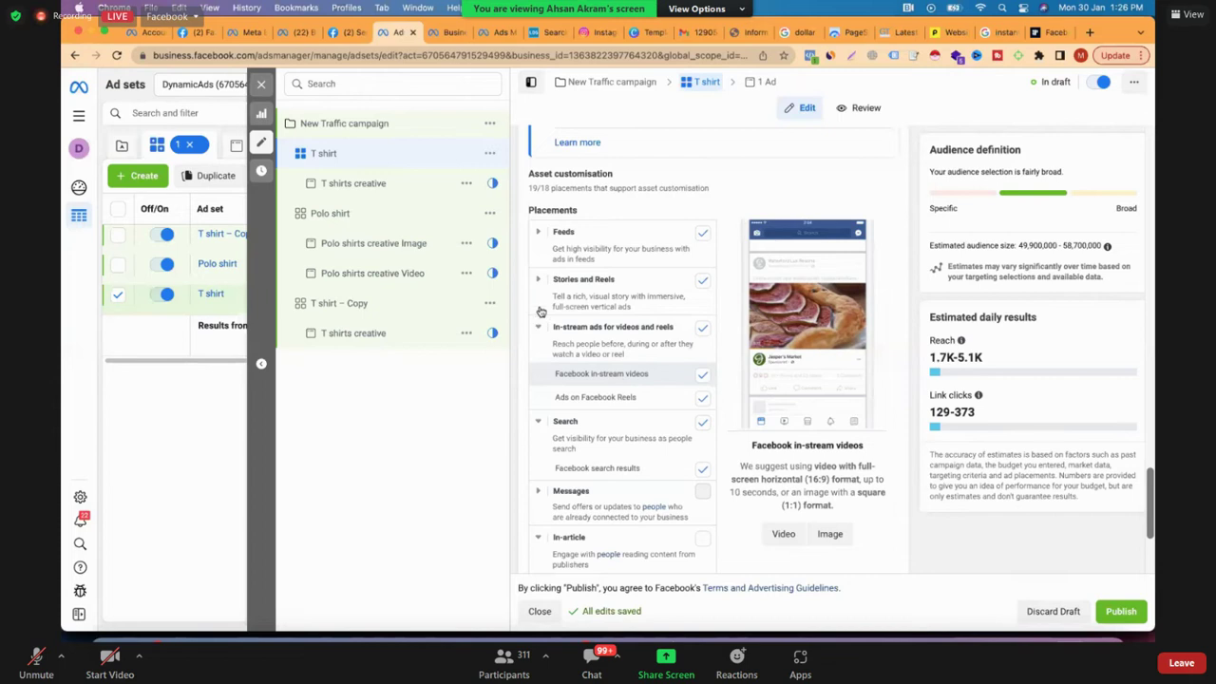
scroll(542, 313, "up", 1)
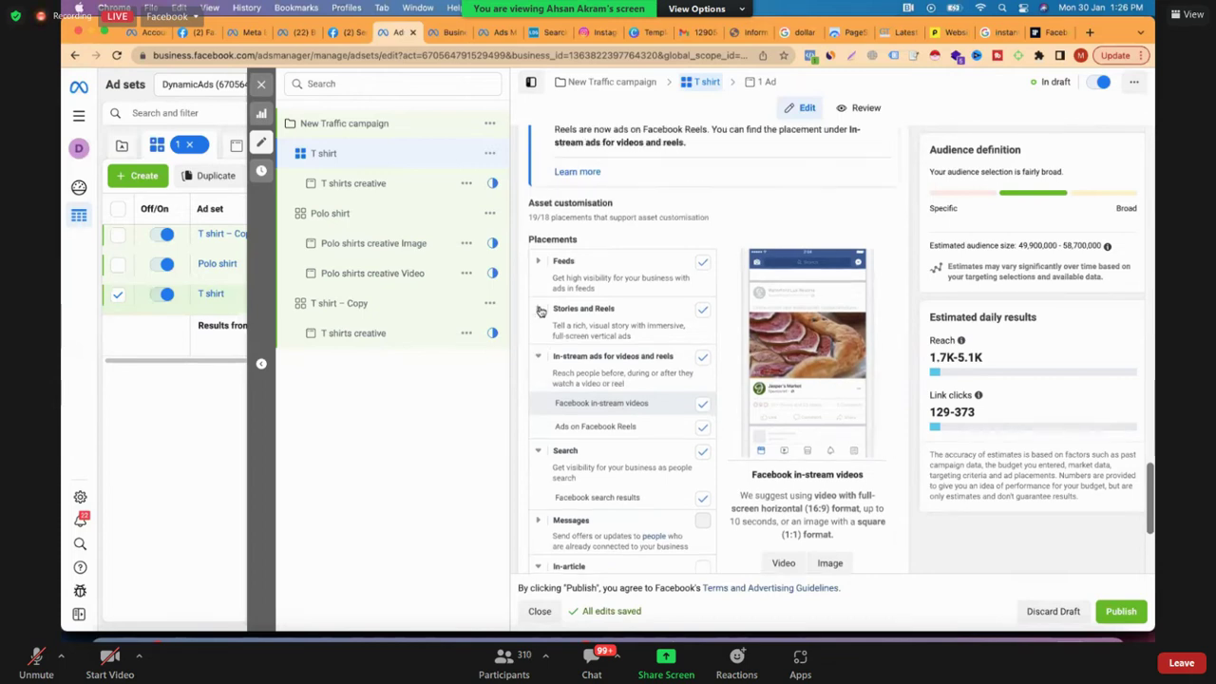
- Expand the Feeds and Stories and Reels groups and preview the Facebook Feed, Instagram feed and Facebook Marketplace placements
left_click(583, 328)
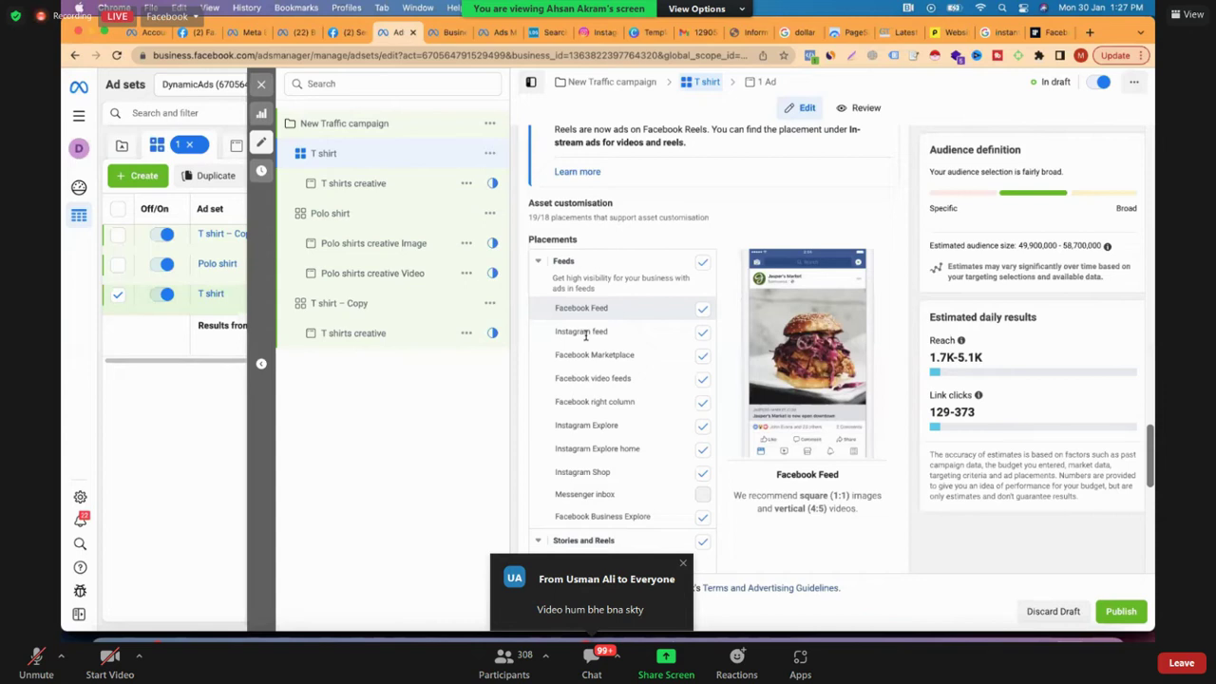
left_click(583, 331)
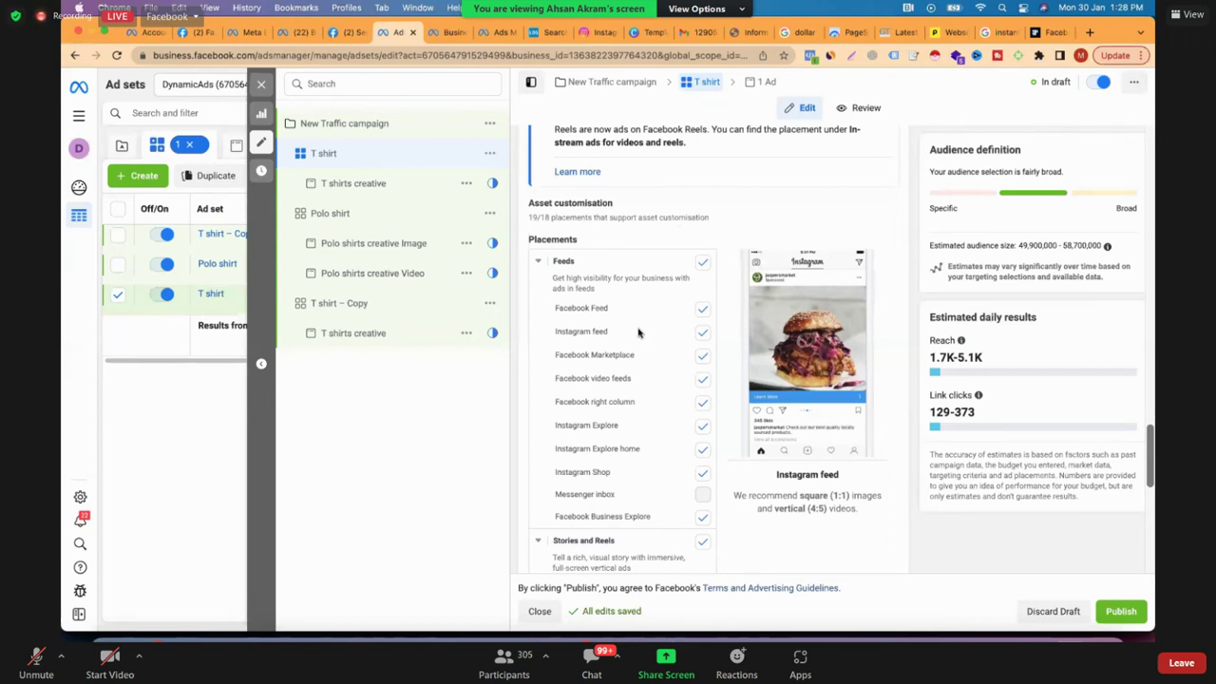
scroll(618, 283, "down", 1)
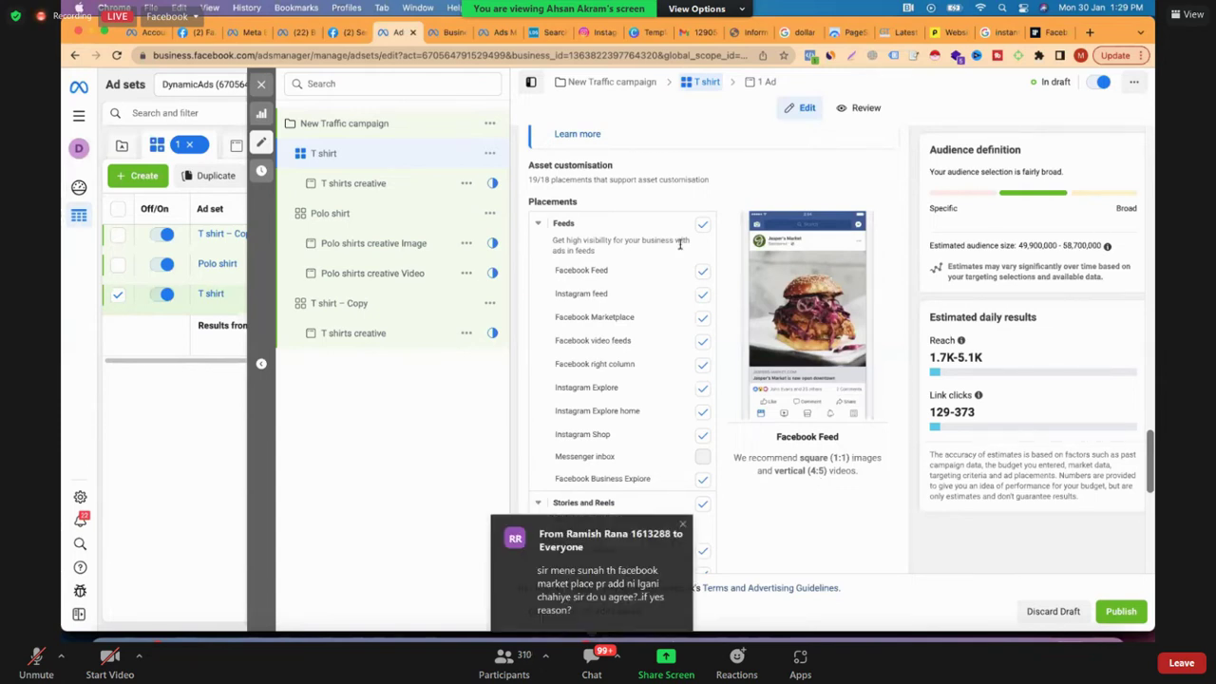
left_click(681, 320)
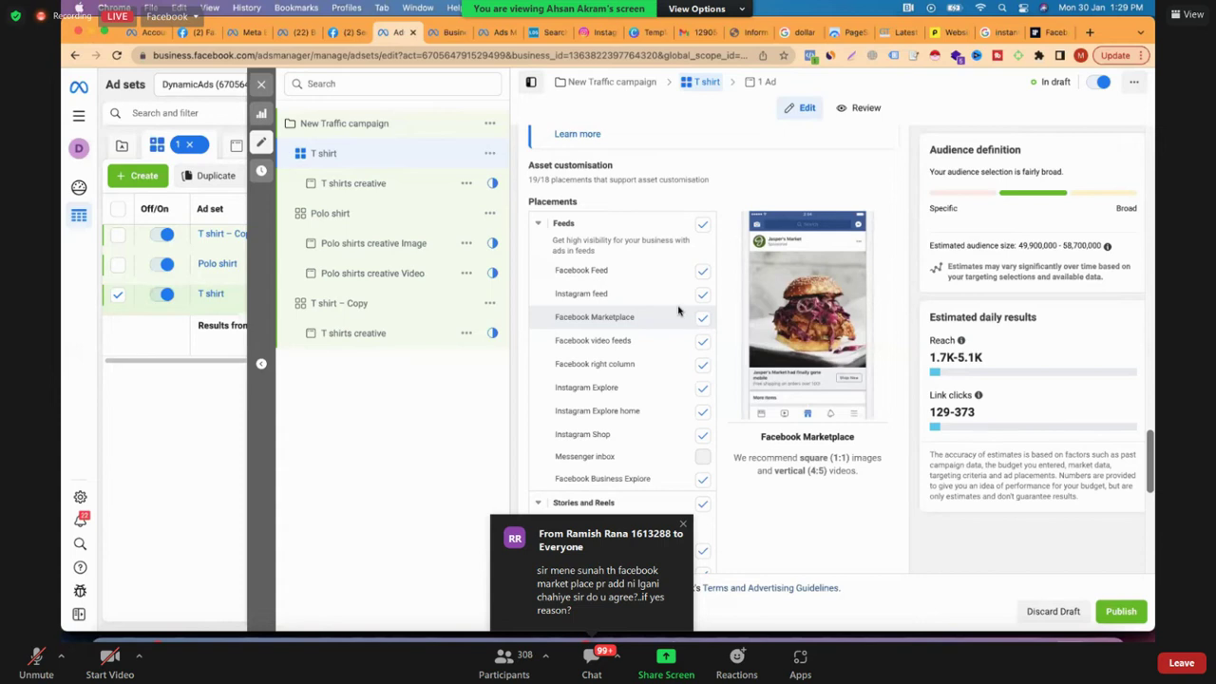
left_click(600, 293)
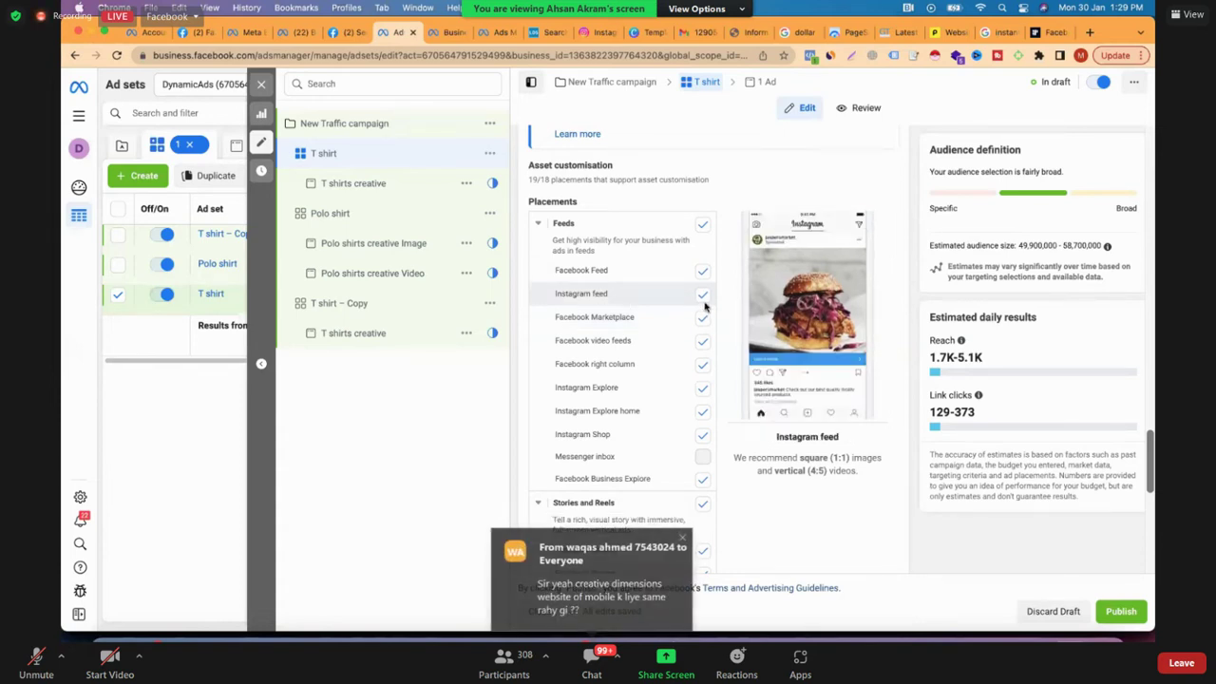
- Restrict the manual placement platforms to Instagram only, excluding Facebook, Audience Network and Messenger
scroll(704, 304, "up", 2)
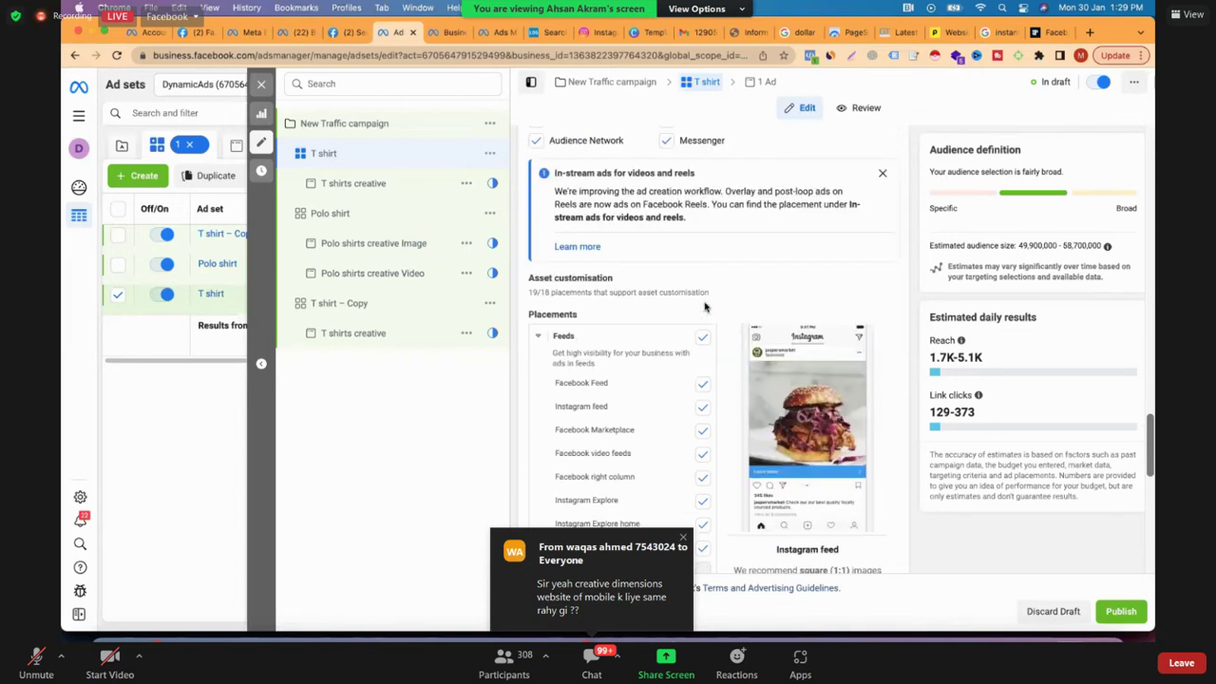
scroll(671, 215, "up", 1)
left_click(670, 214)
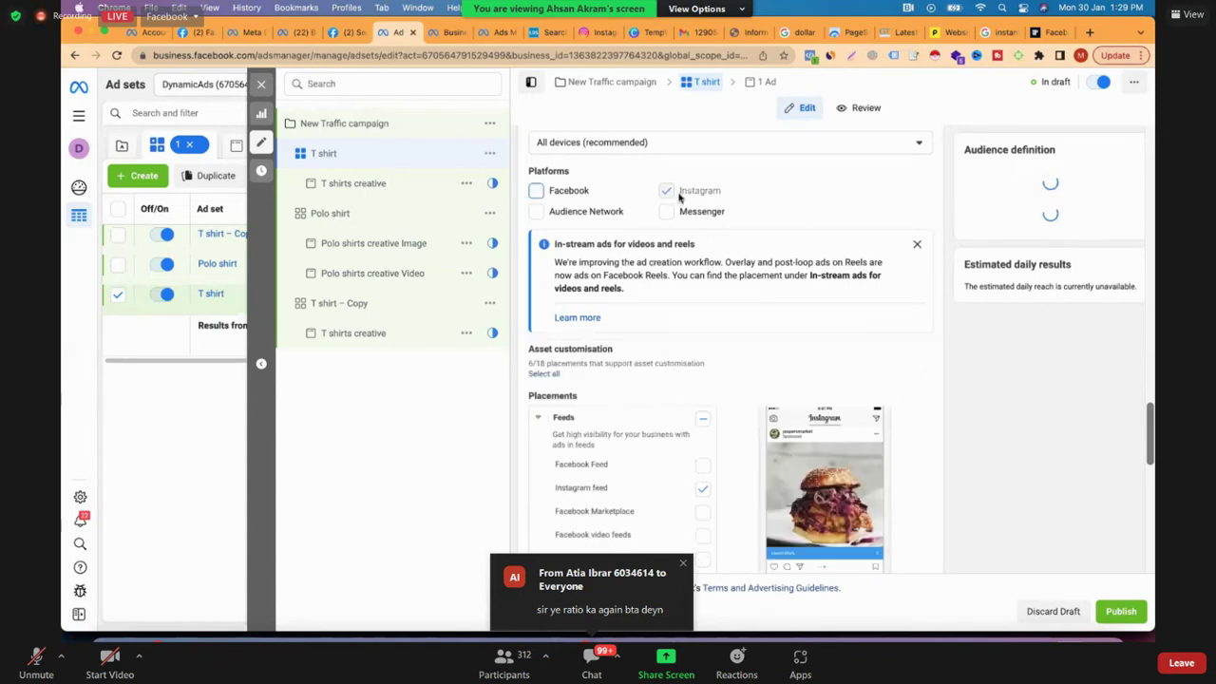
- Review which Instagram placements stay selected under Feeds and Stories and Reels, including their recommended formats
scroll(708, 274, "down", 1)
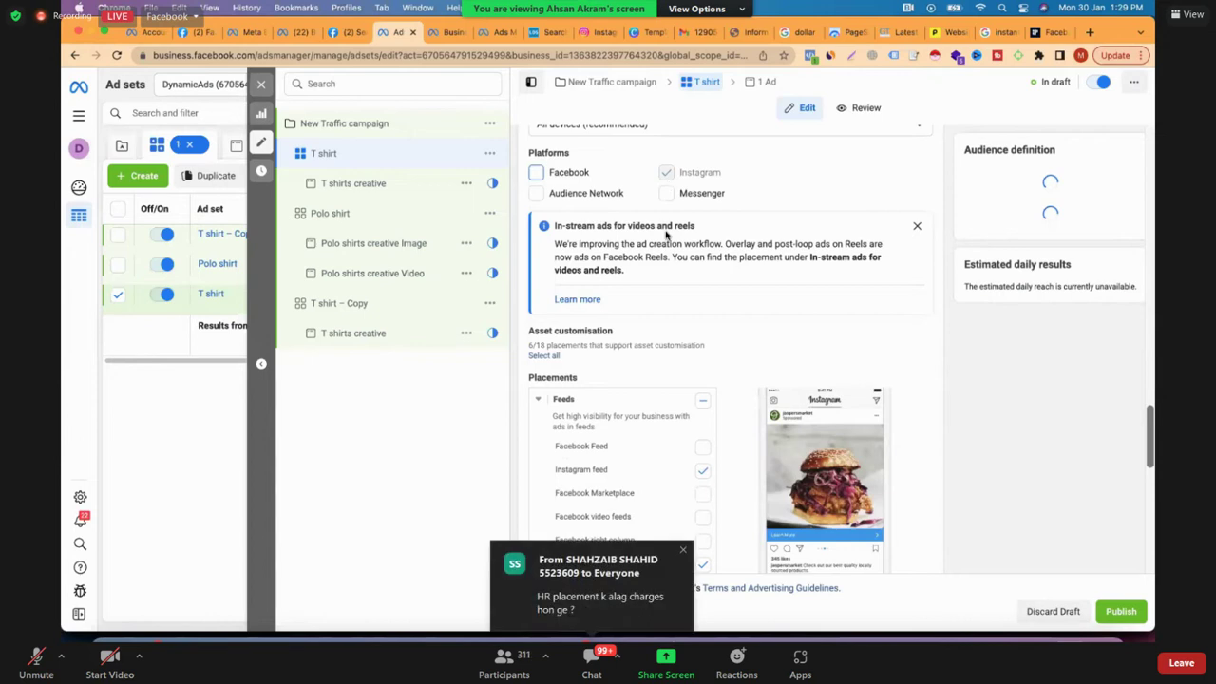
scroll(672, 274, "down", 6)
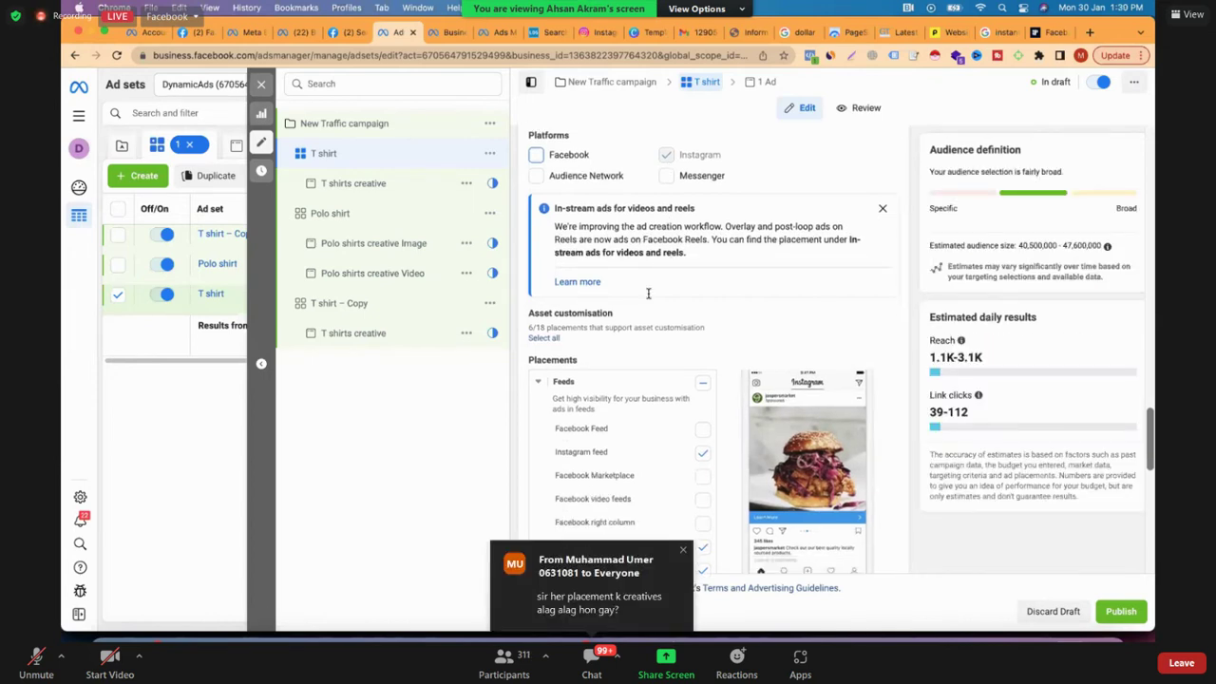
left_click(700, 334)
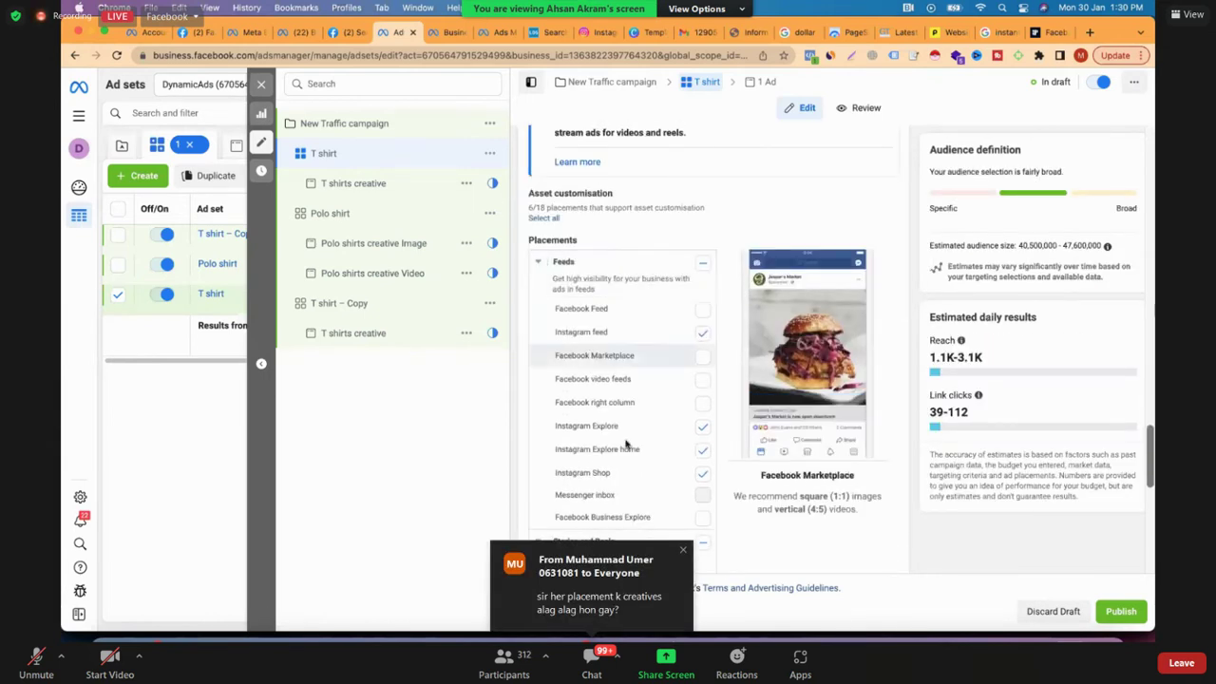
left_click(702, 428)
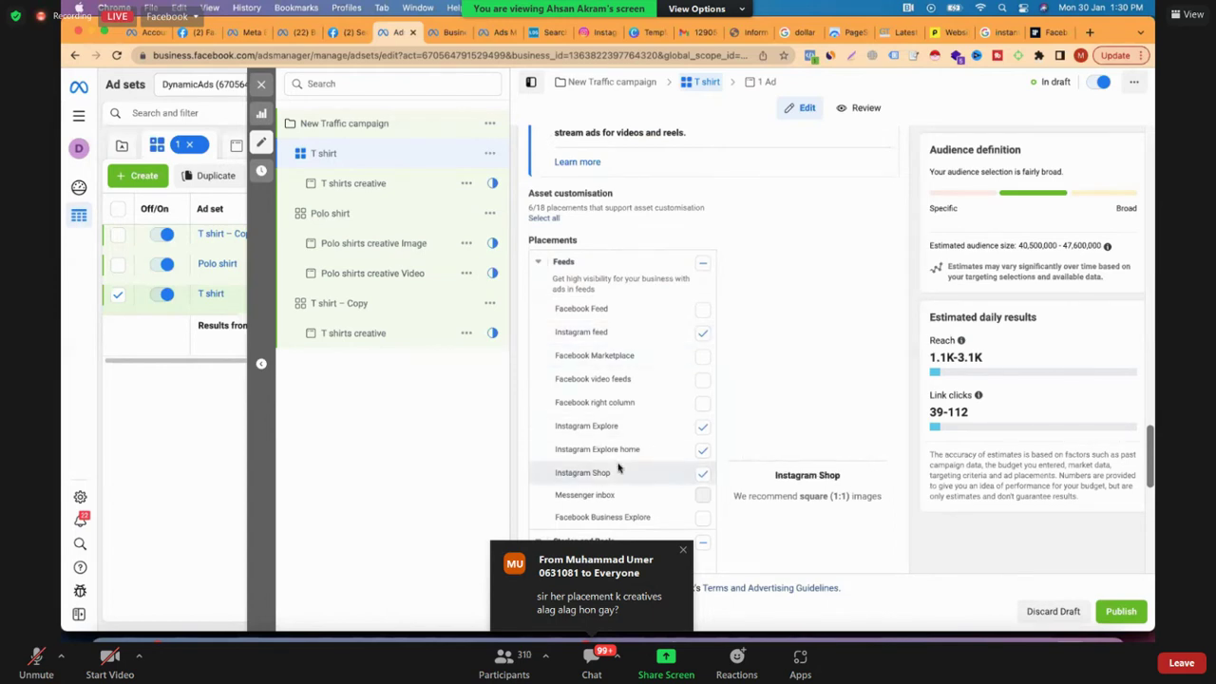
scroll(618, 465, "down", 1)
scroll(617, 465, "down", 2)
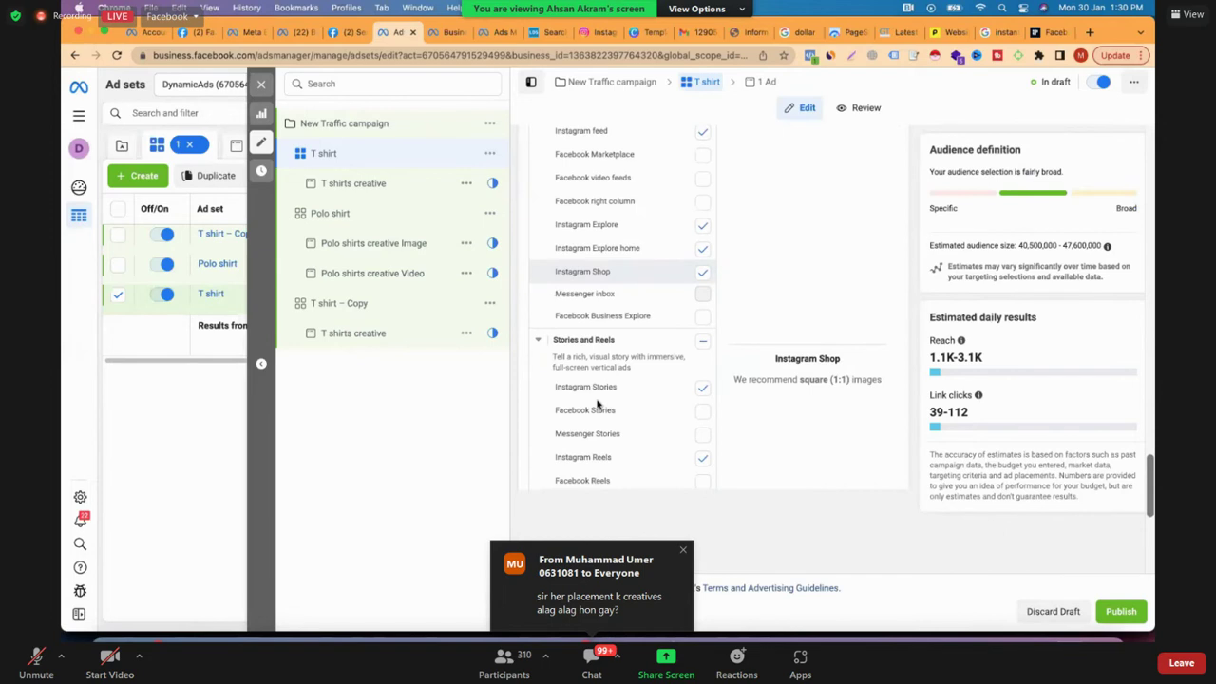
left_click(703, 392)
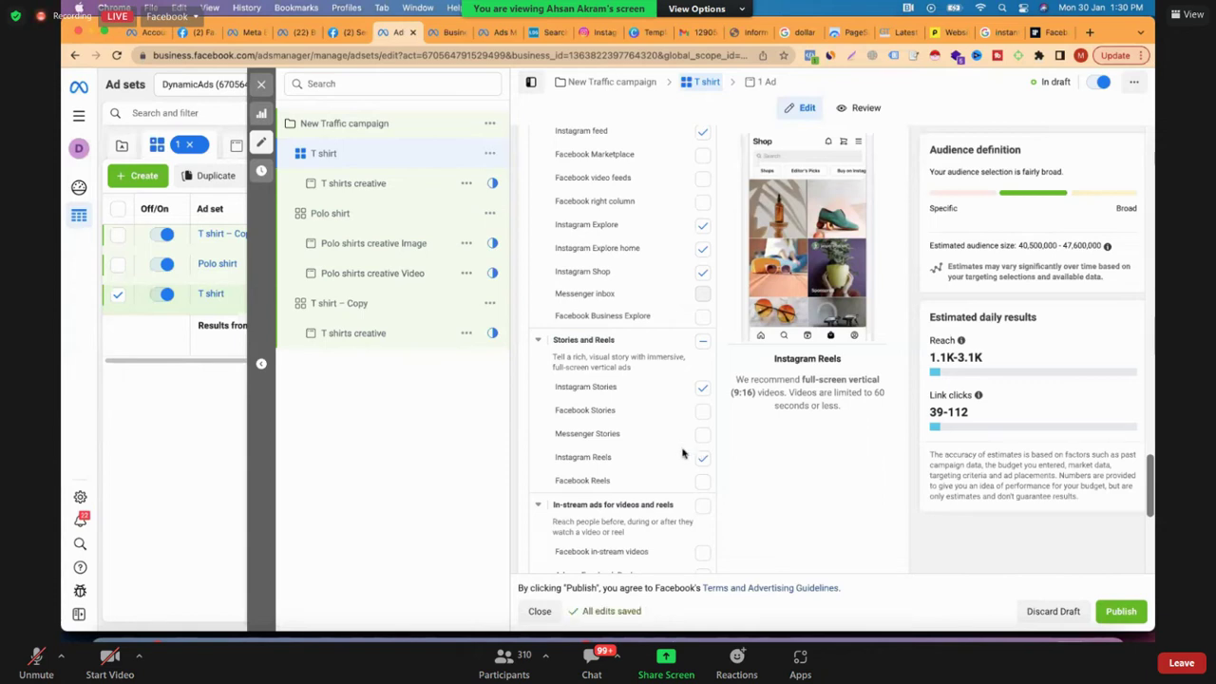
- Switch the T shirt ad set to Advantage+ placements and reveal the additional options with the brand safety settings
scroll(682, 451, "up", 1)
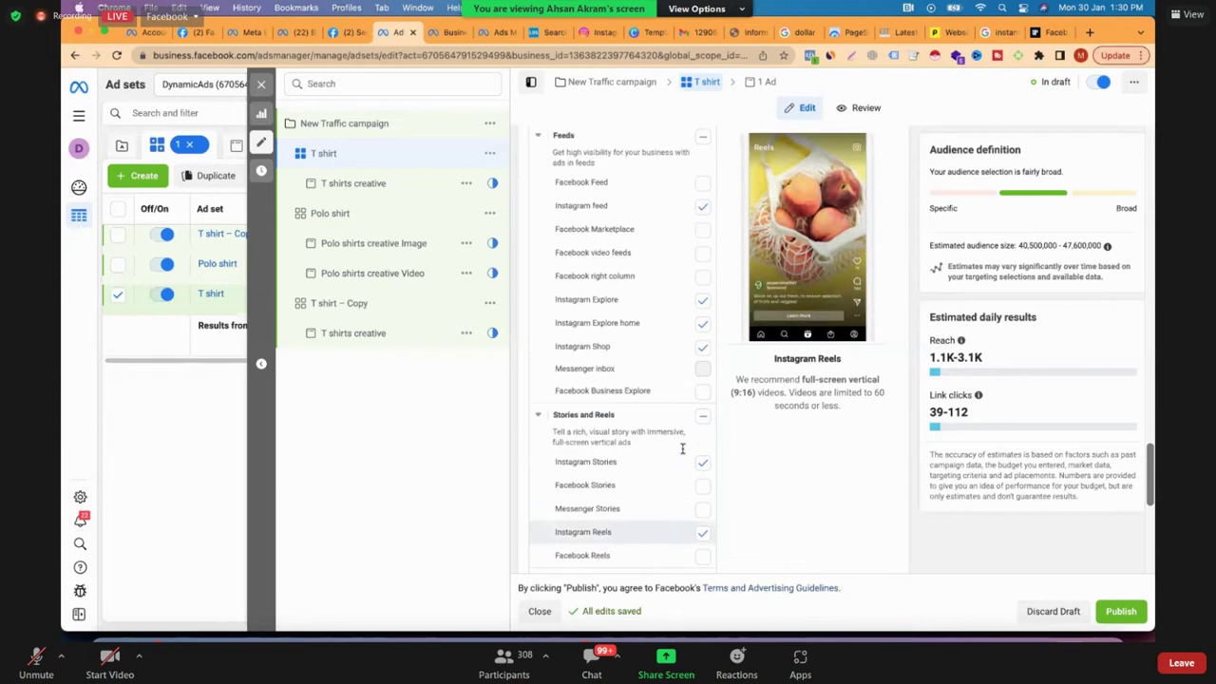
scroll(683, 452, "up", 2)
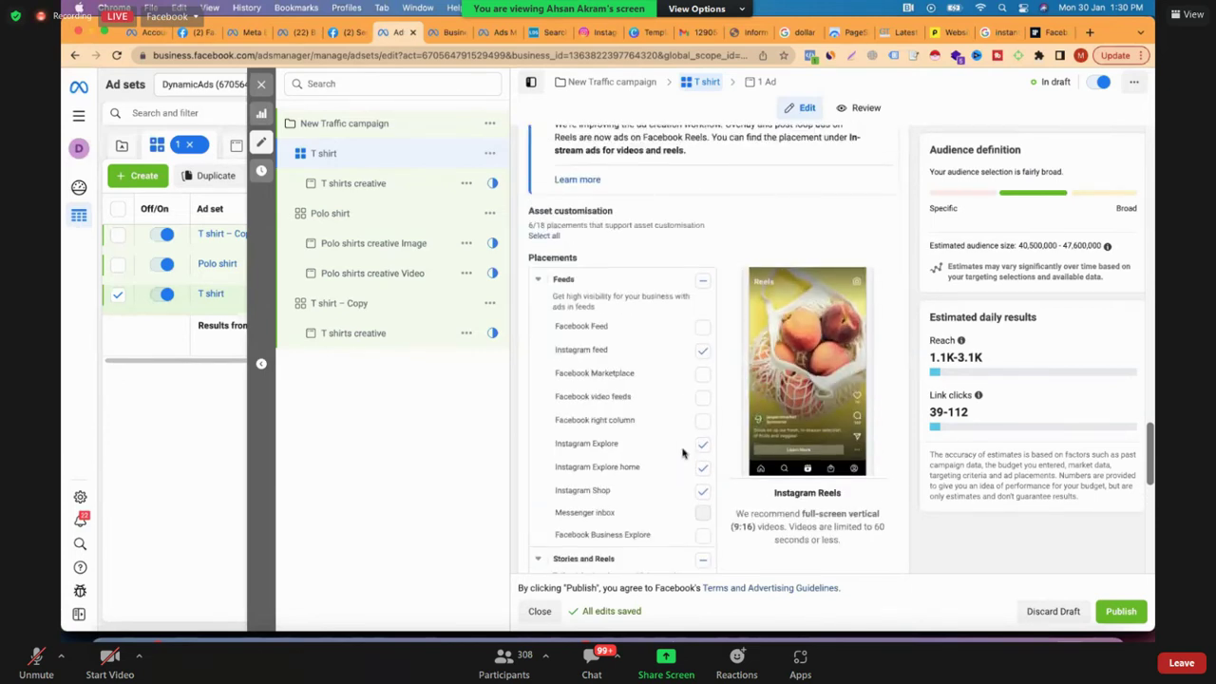
scroll(682, 454, "up", 4)
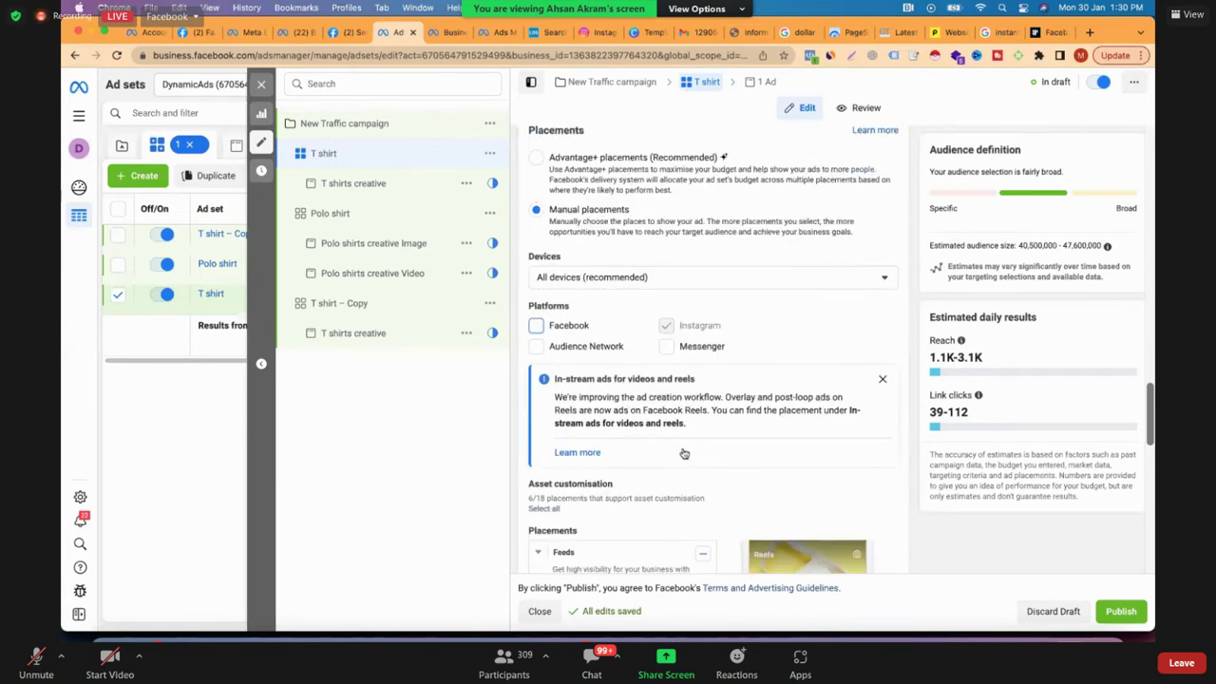
scroll(616, 326, "up", 2)
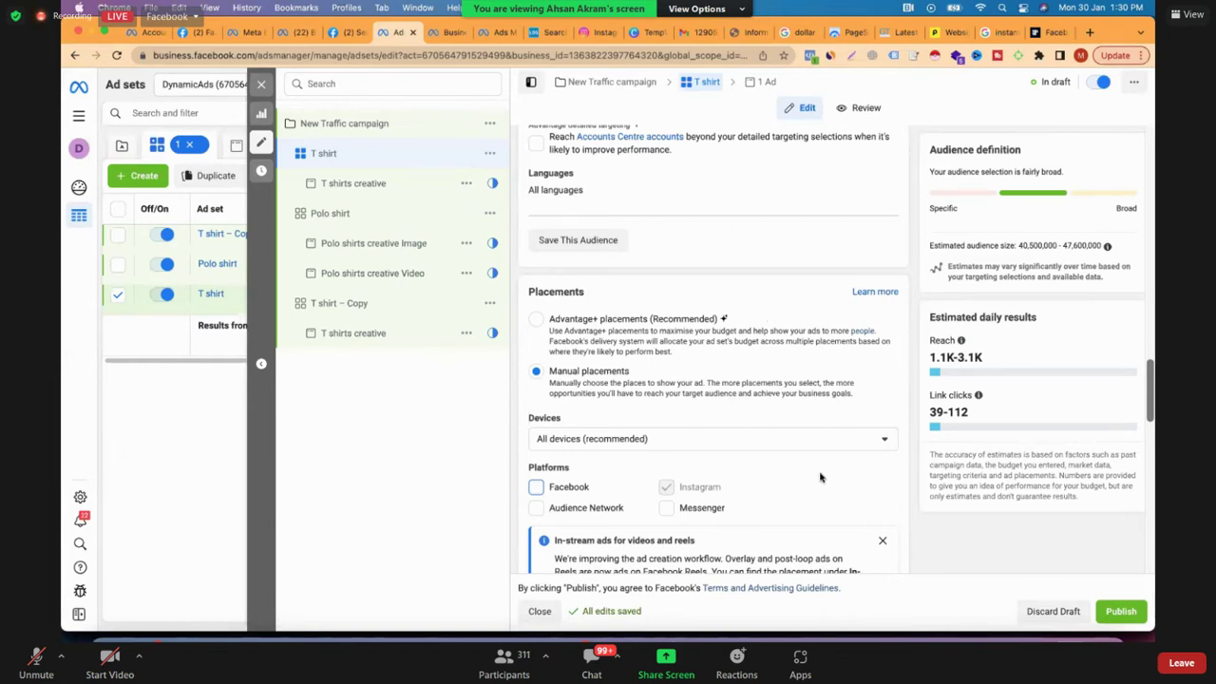
scroll(821, 477, "down", 1)
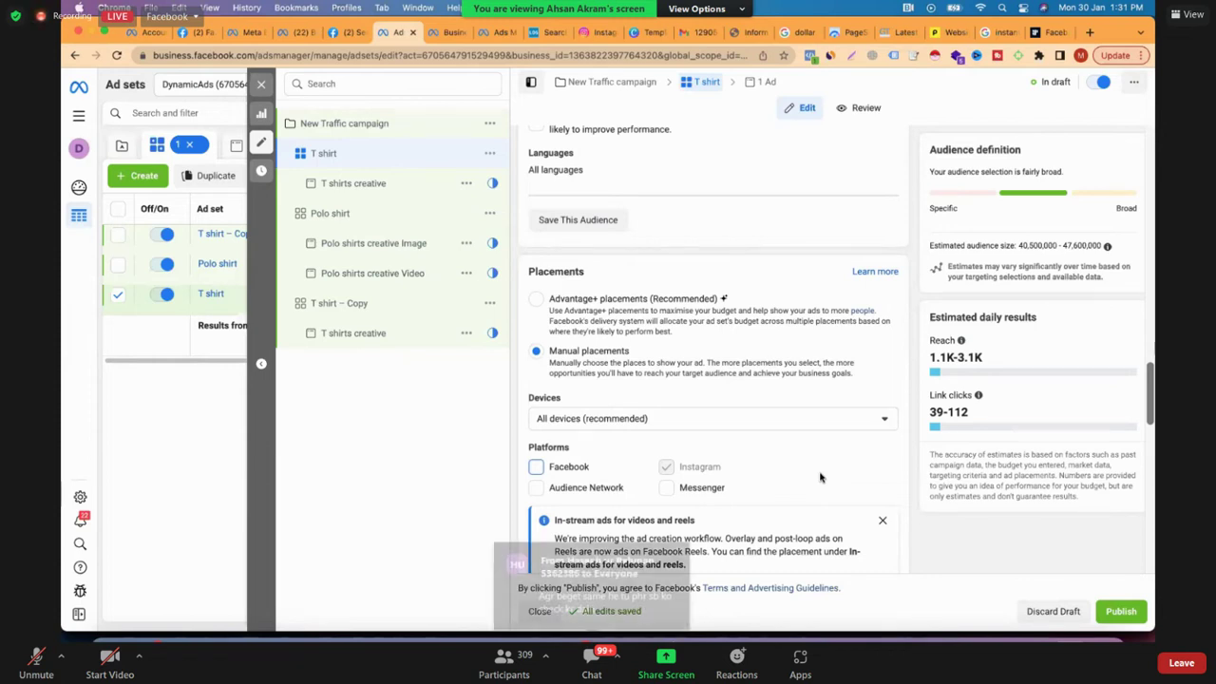
left_click(536, 299)
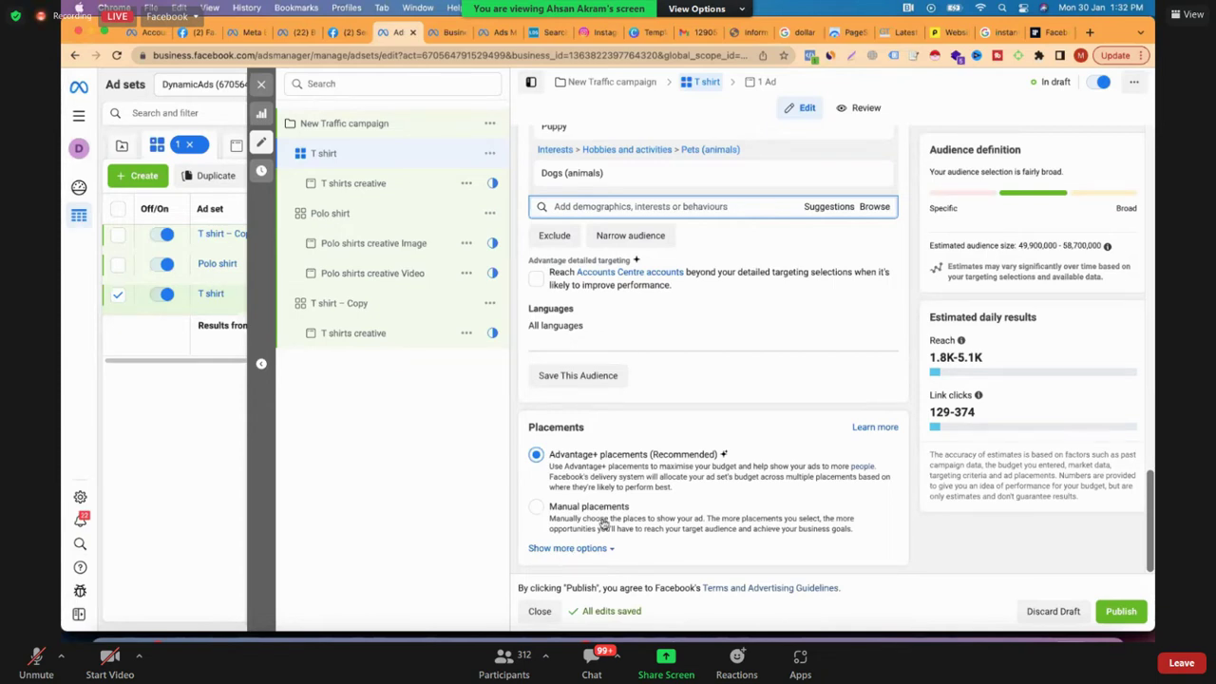
left_click(567, 548)
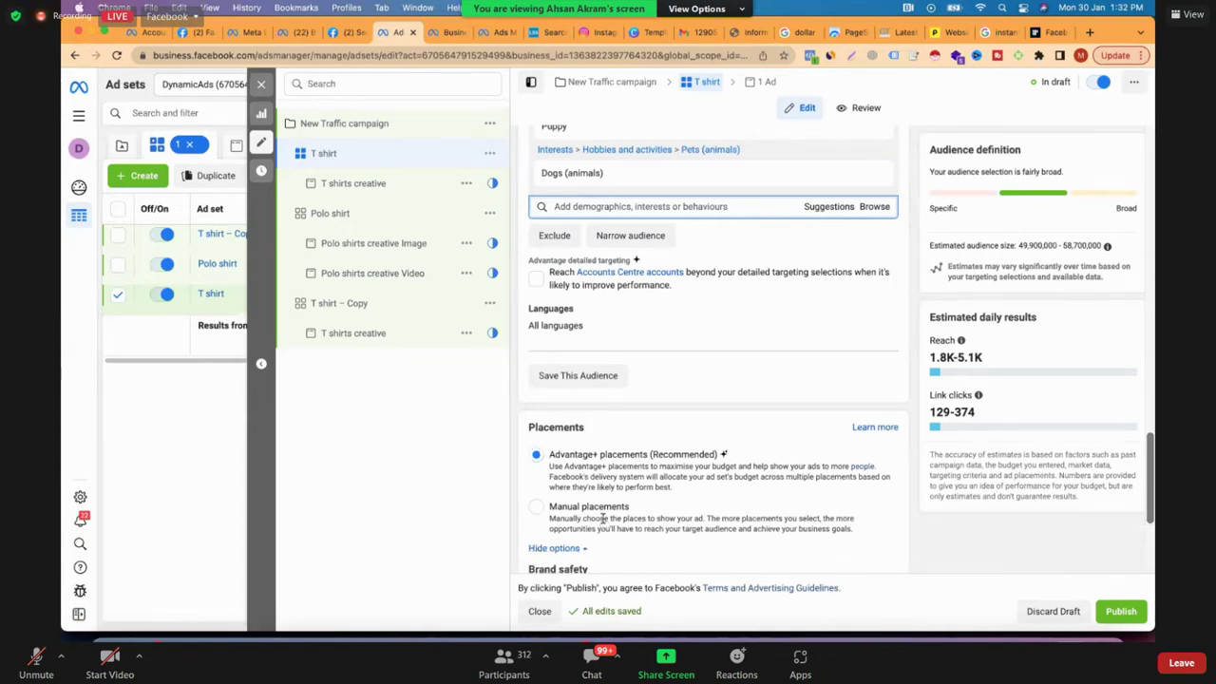
scroll(536, 281, "down", 2)
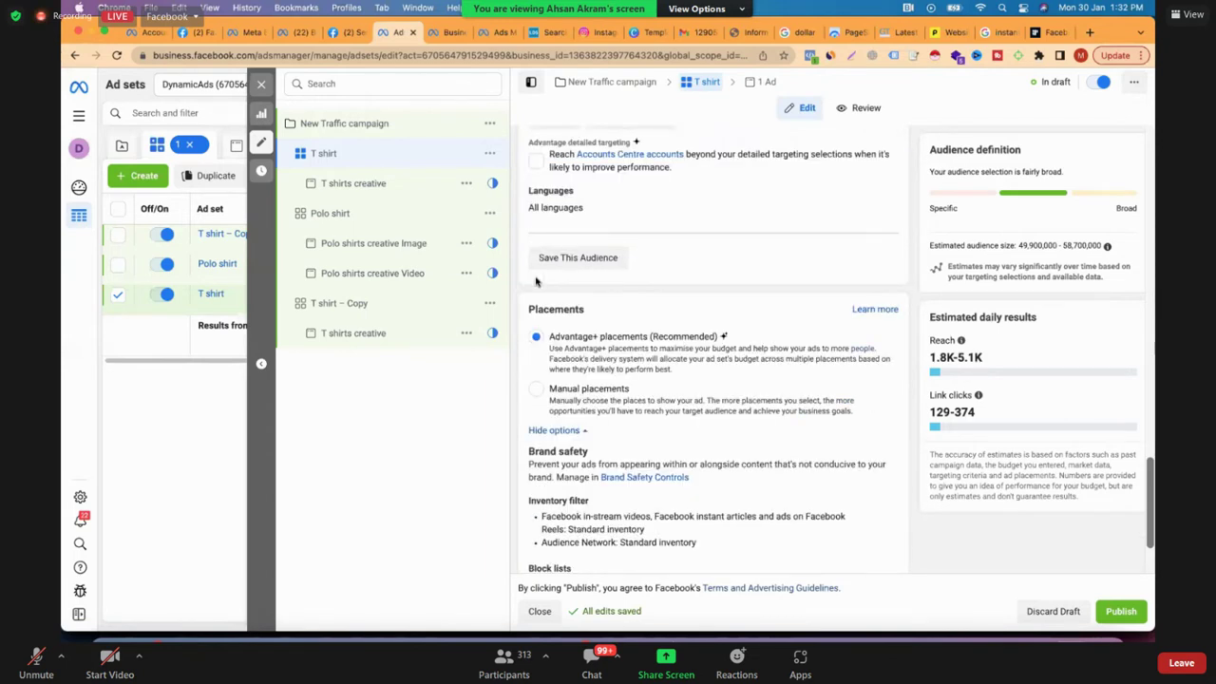
- Switch the T shirt ad set back to manual placements and exclude the Audience Network and Messenger platforms
scroll(536, 281, "down", 2)
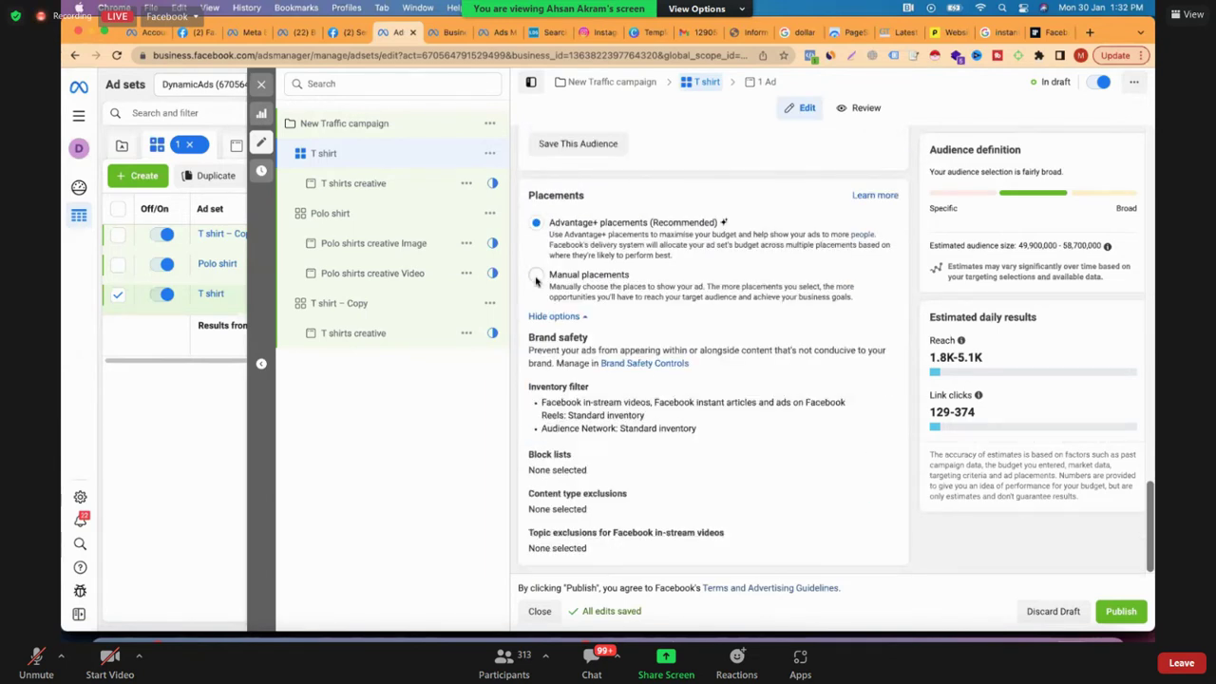
left_click(536, 276)
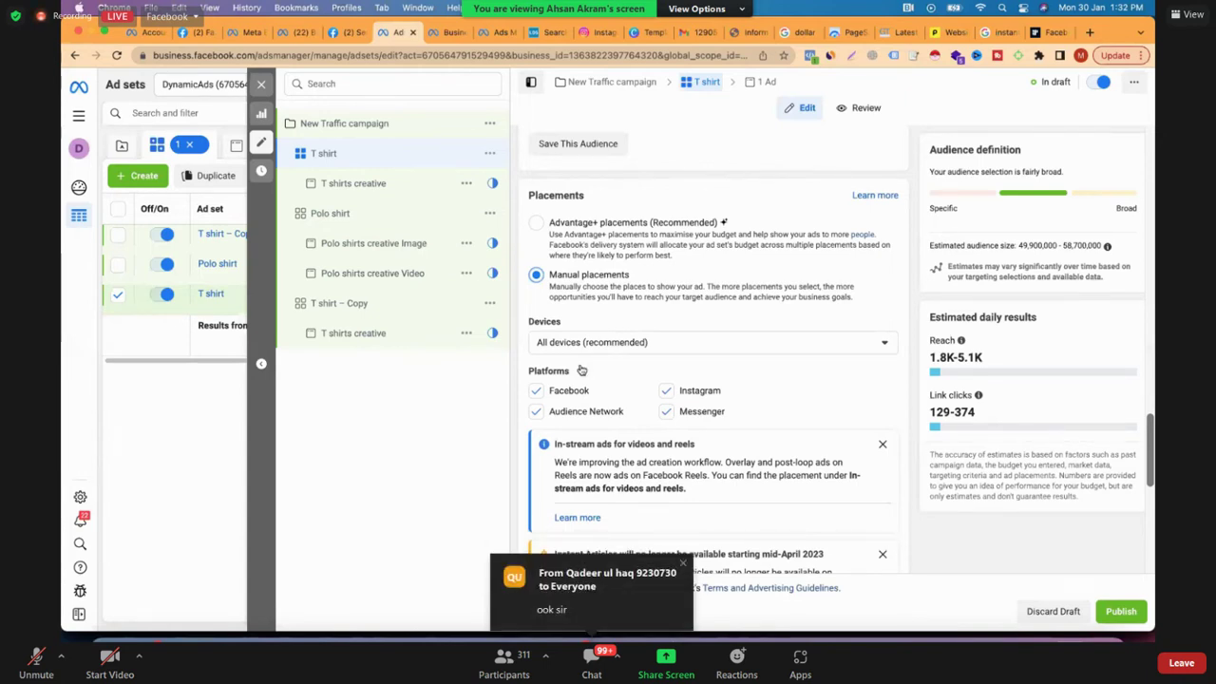
scroll(555, 255, "down", 3)
left_click(537, 266)
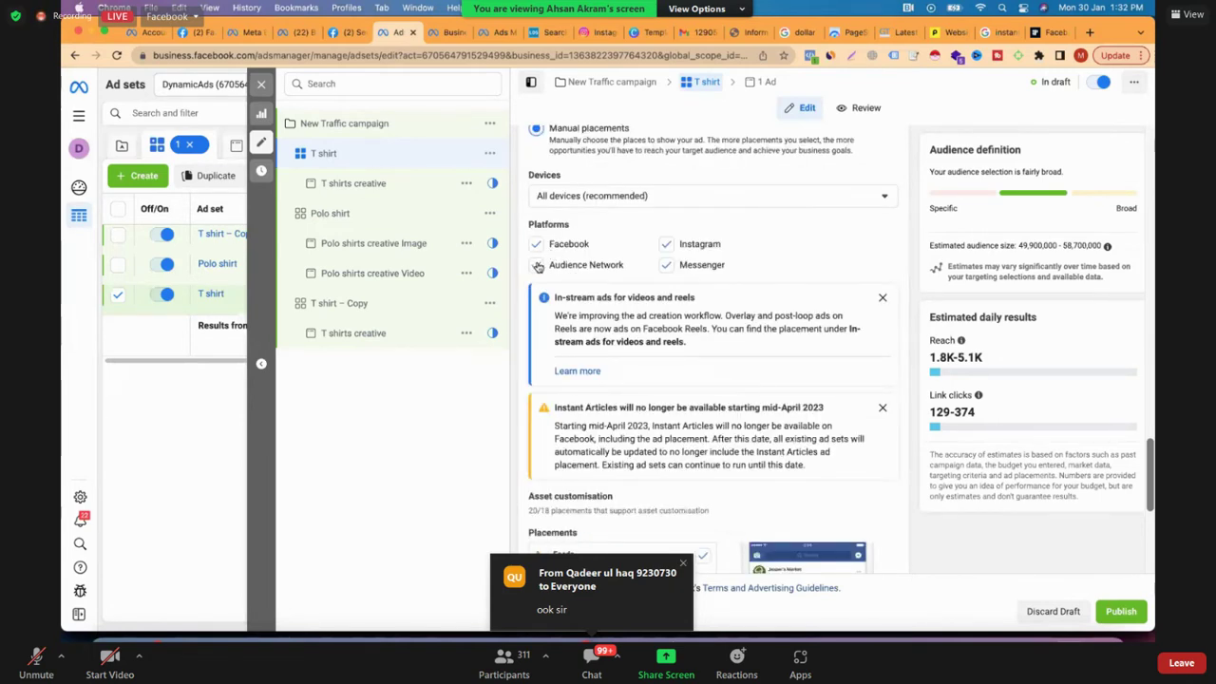
left_click(668, 267)
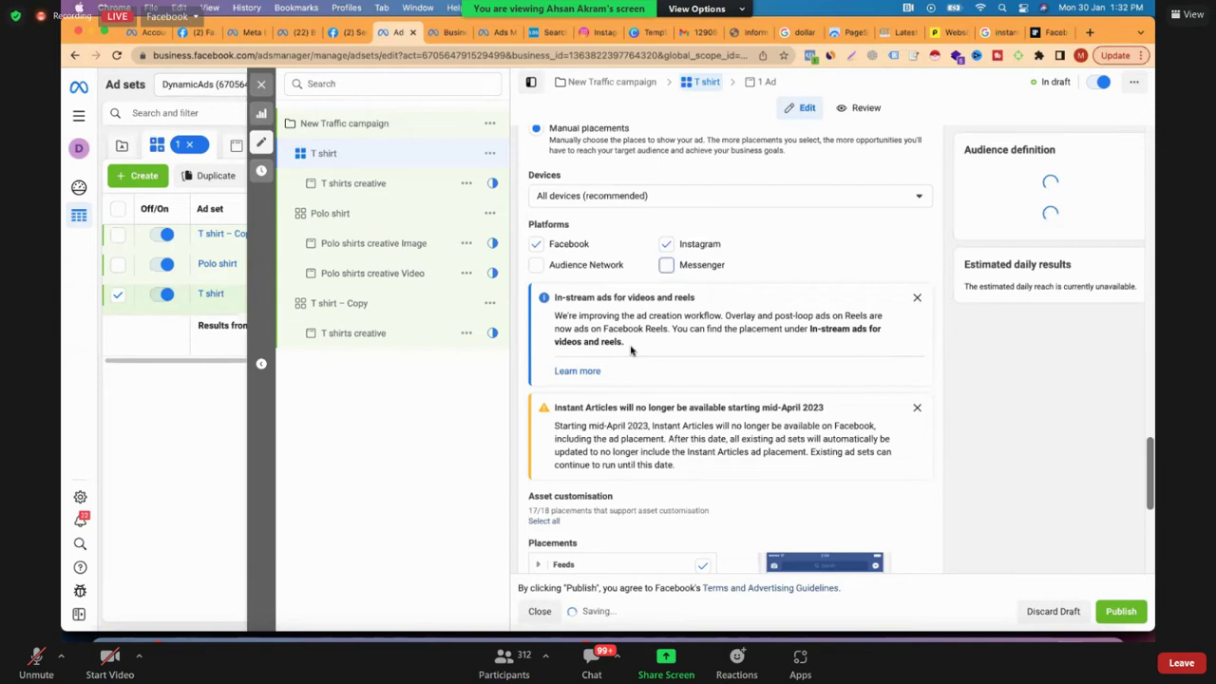
- Exclude the Search and In-article placement groups from the T shirt ad set's manual placements
scroll(631, 351, "down", 5)
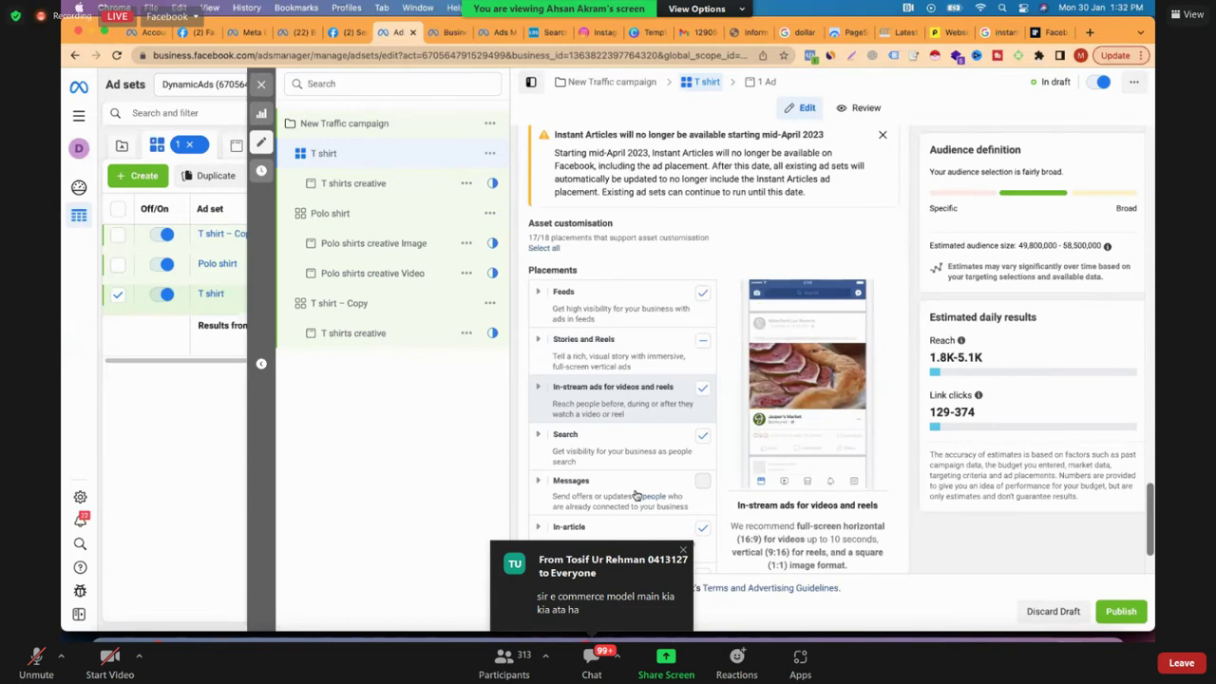
scroll(635, 494, "down", 2)
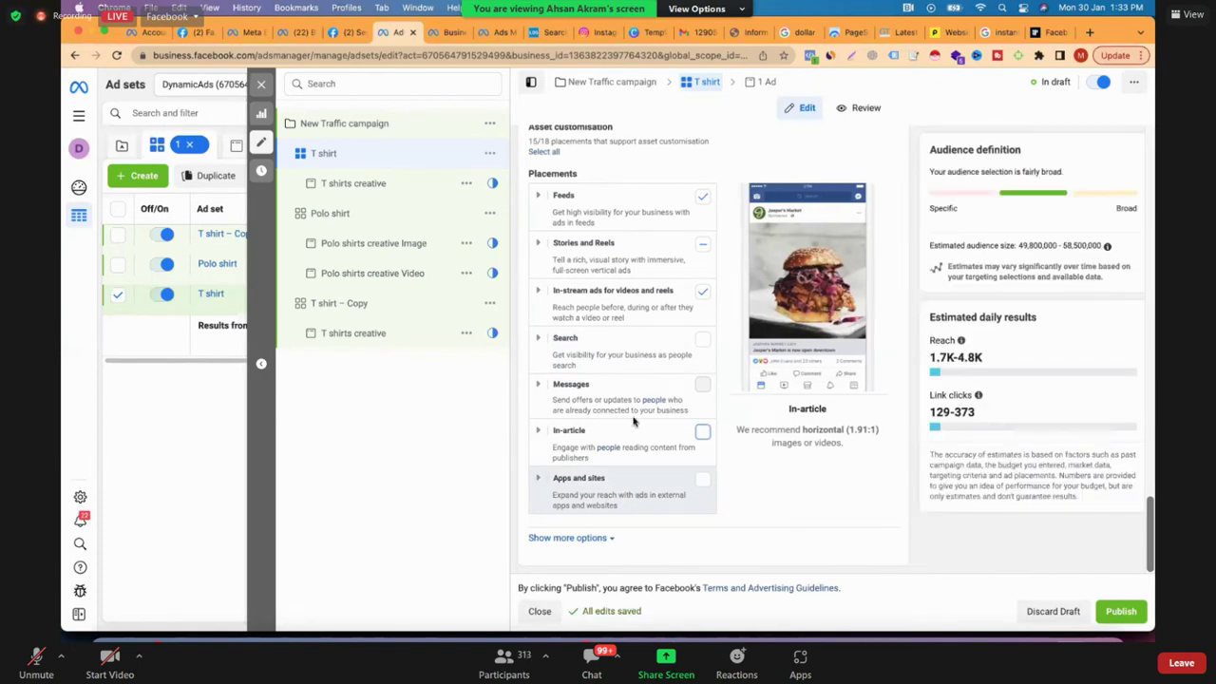
scroll(634, 399, "up", 1)
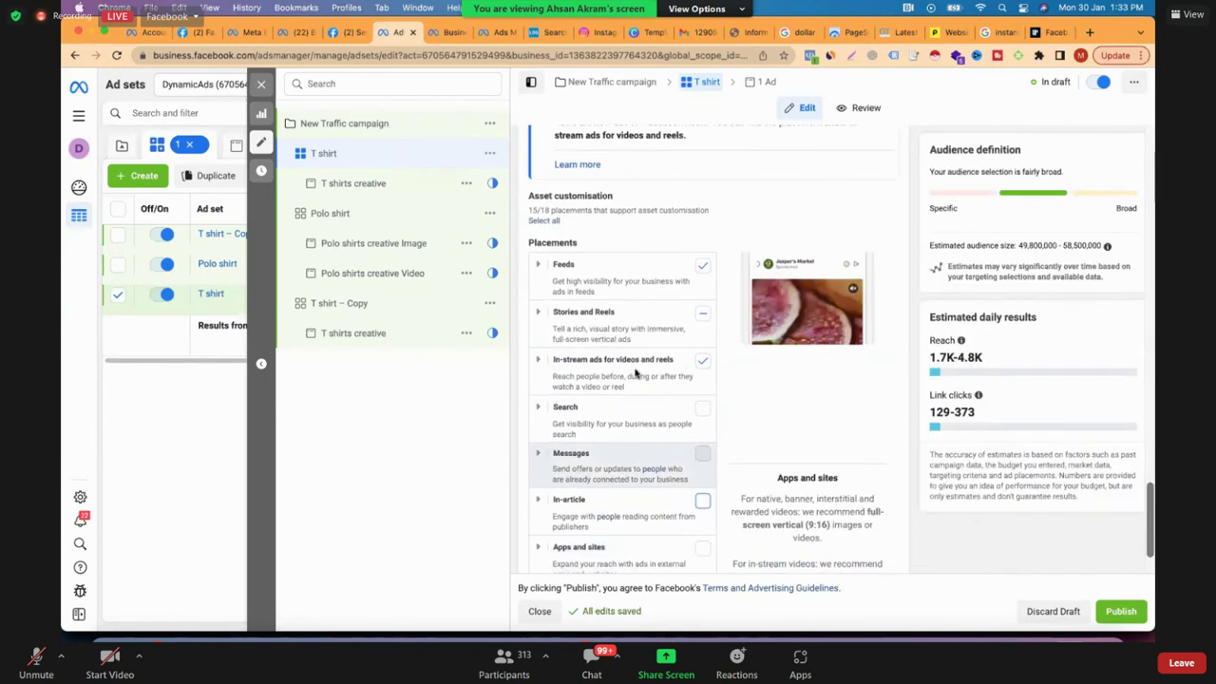
- Expand the Feeds group and deselect Facebook right column, Facebook video feeds, Facebook Marketplace and Instagram Explore home
left_click(539, 267)
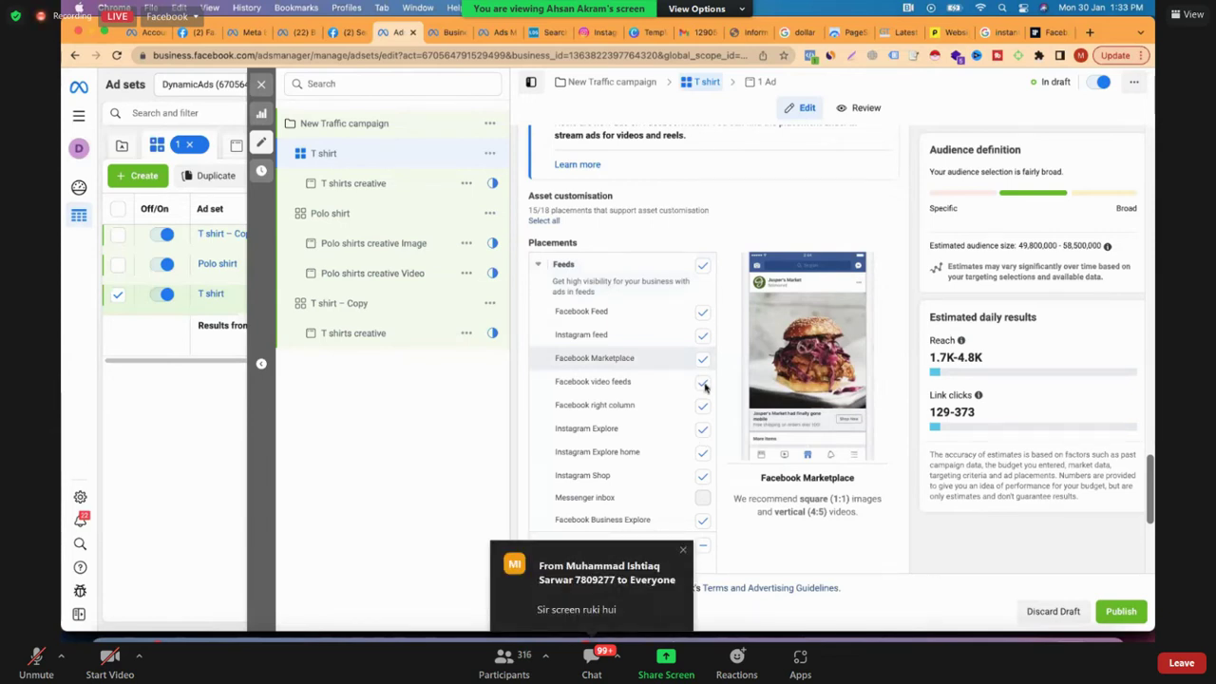
scroll(702, 399, "down", 1)
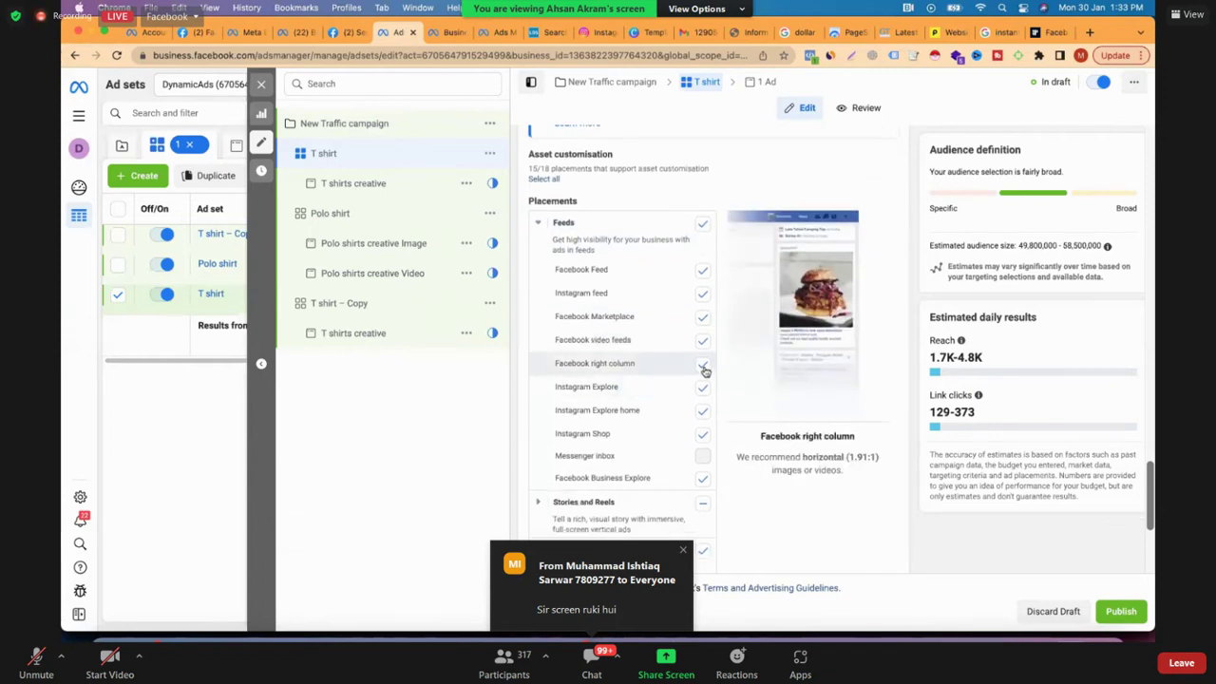
left_click(703, 319)
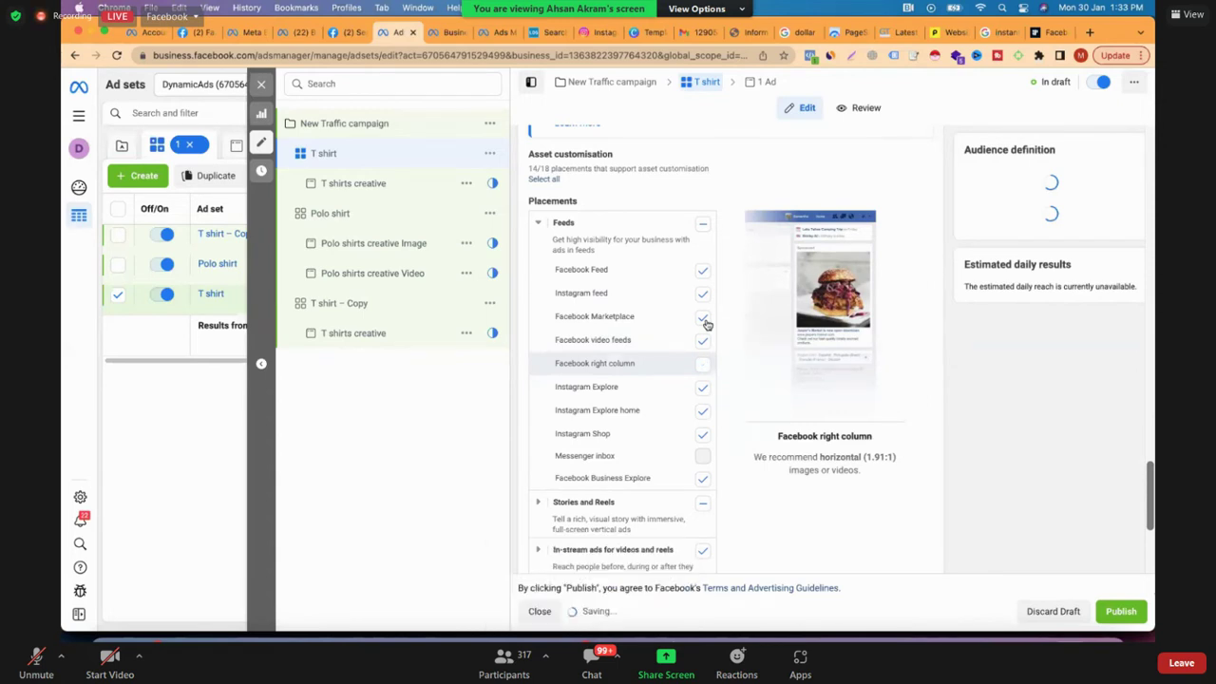
left_click(703, 339)
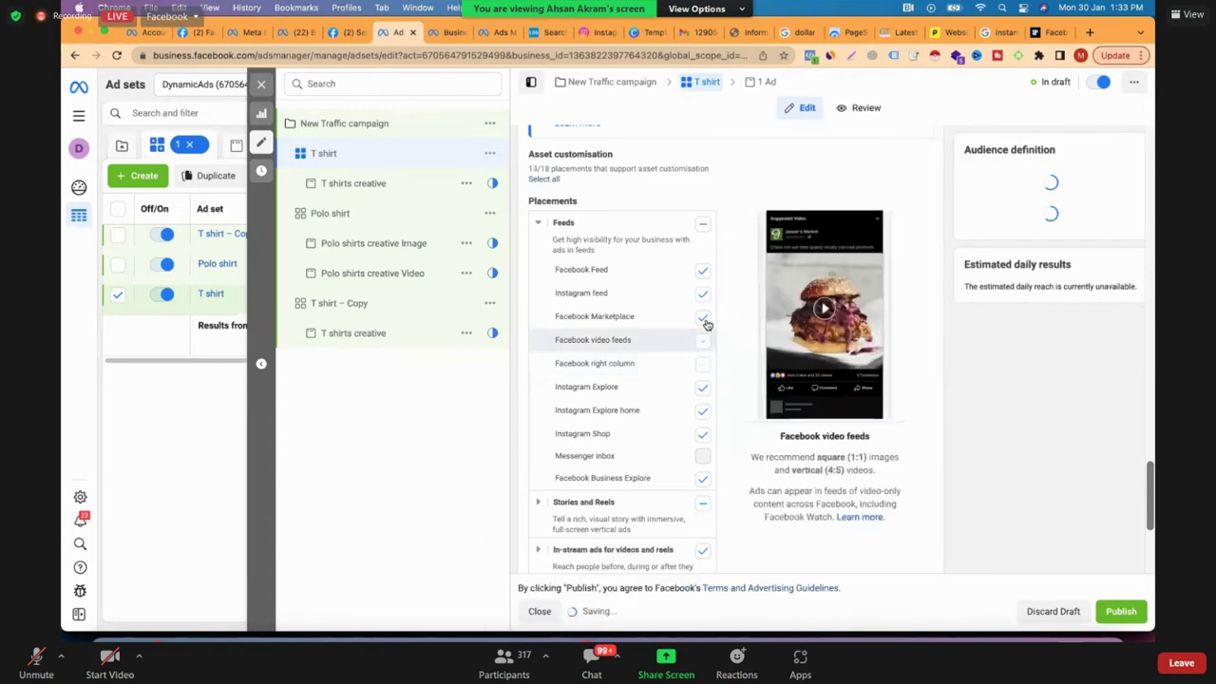
left_click(703, 319)
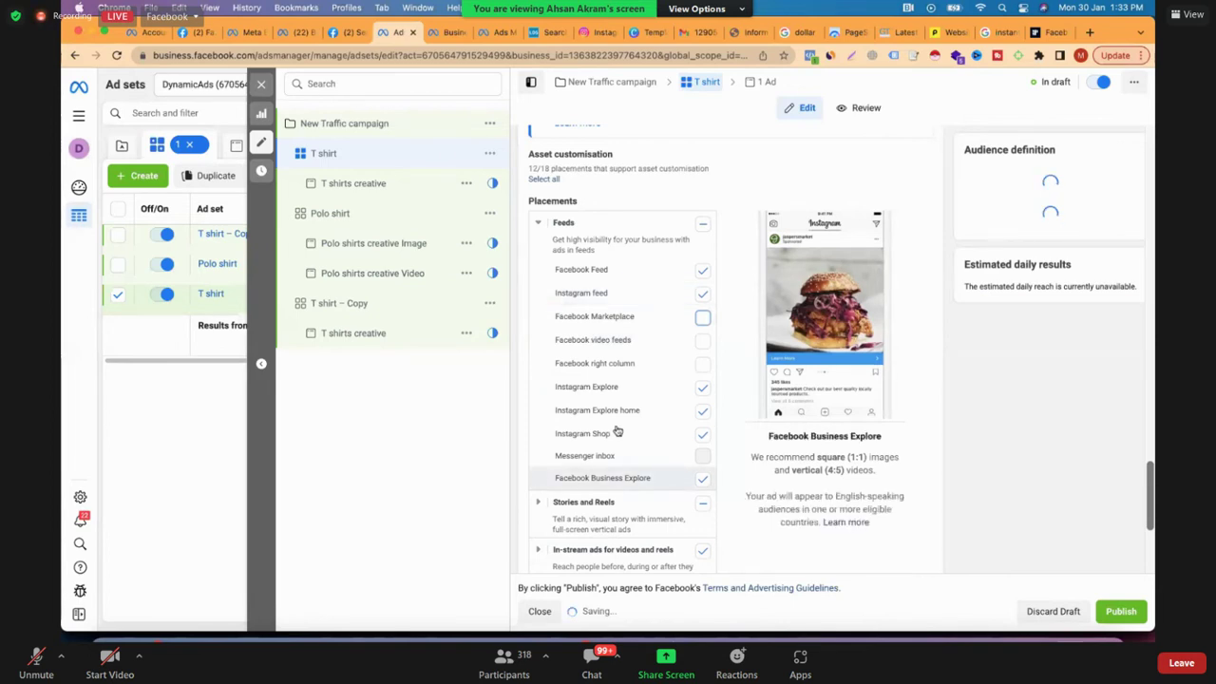
scroll(538, 369, "down", 3)
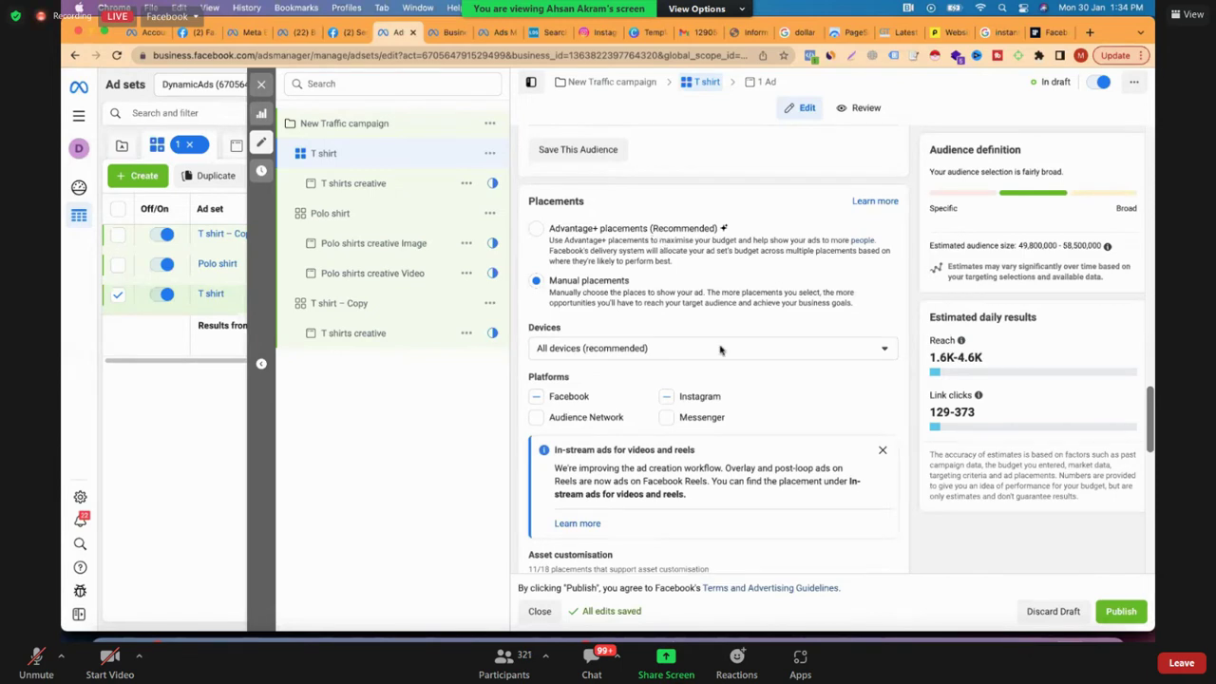
- Review the placements still selected under Feeds and Stories and Reels for the T shirt ad set
scroll(720, 351, "down", 5)
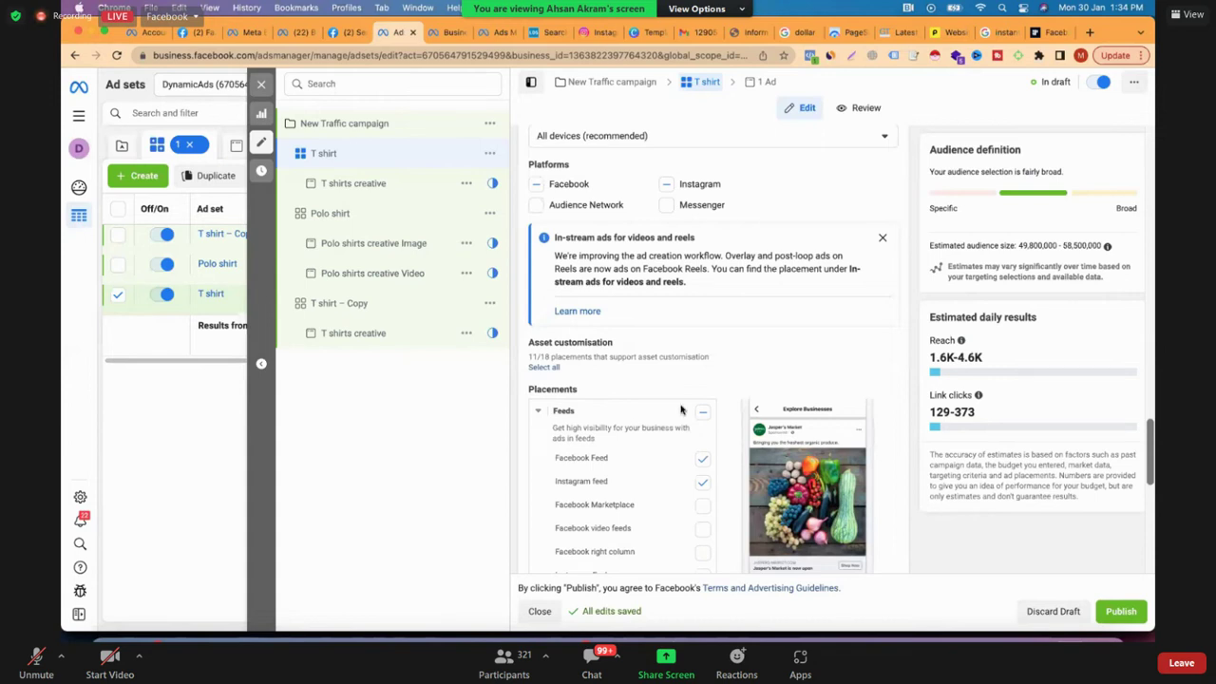
scroll(602, 488, "down", 5)
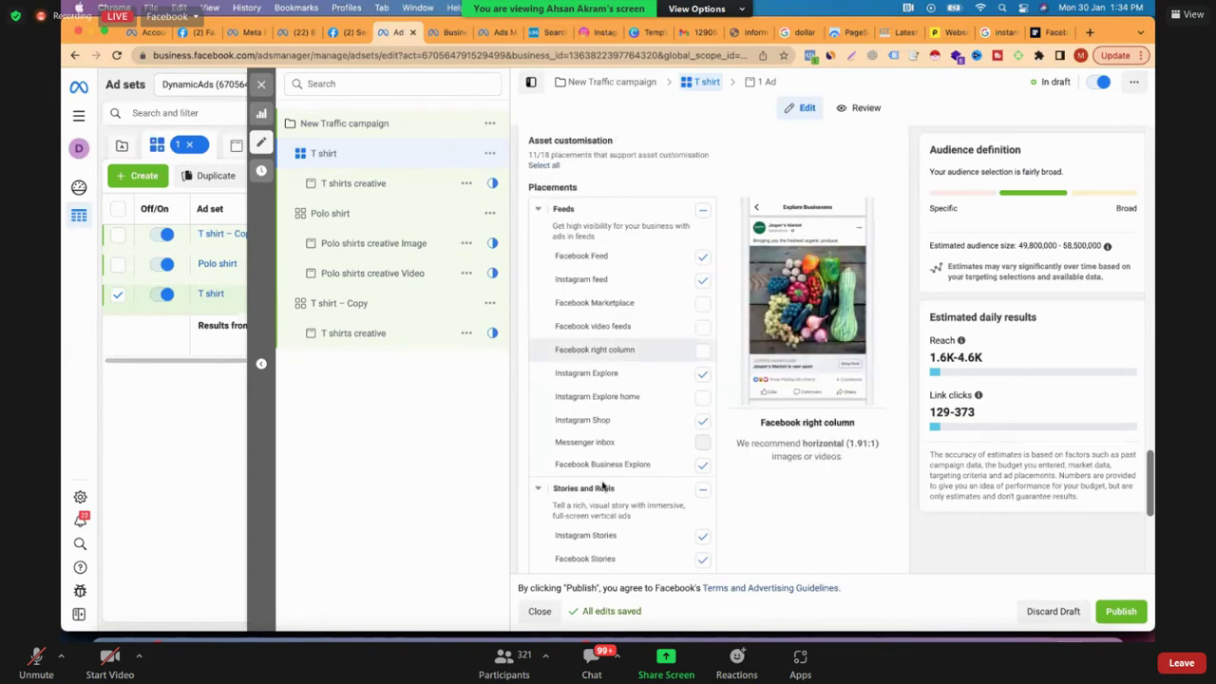
mouse_move(589, 491)
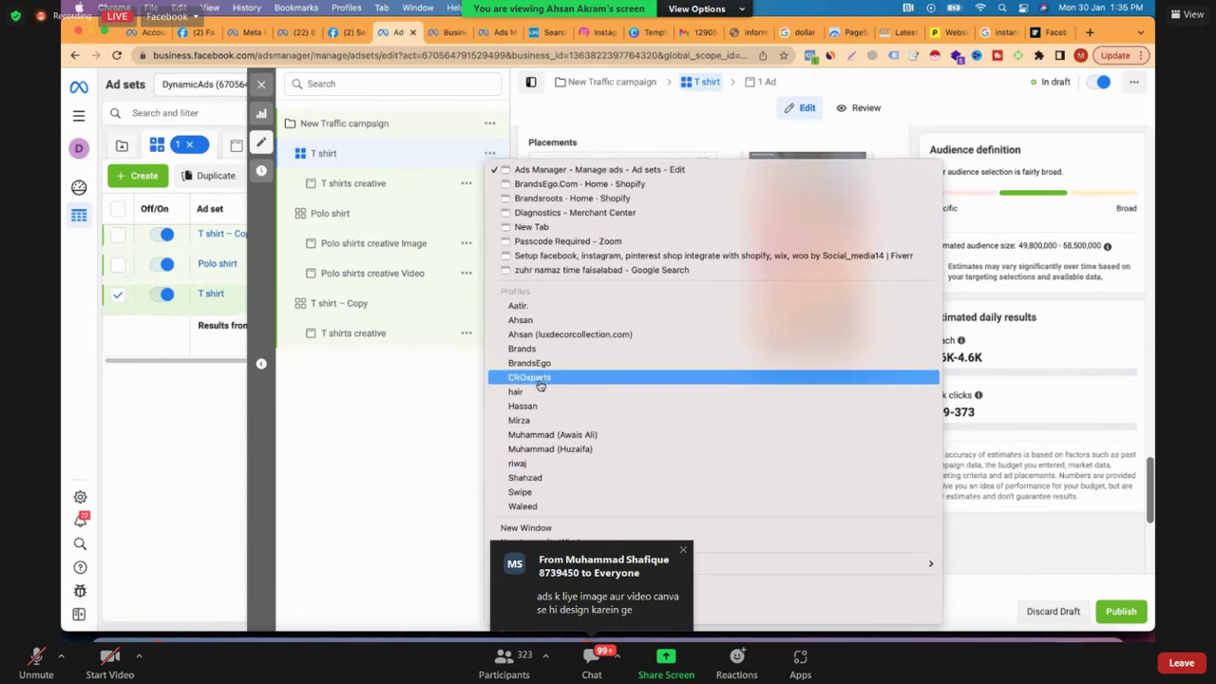
- Switch to the CROxperts browser profile and load the brandsroots ad sets in Ads Manager, waiting for the unresponsive pages
left_click(541, 385)
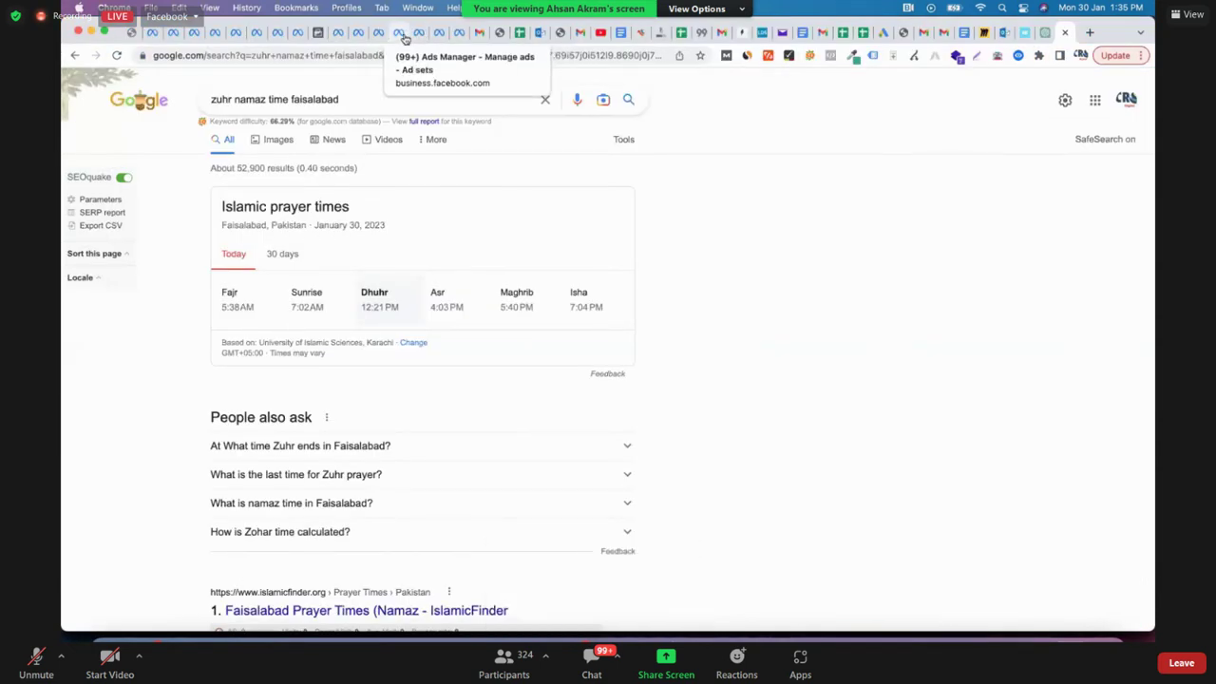
left_click(404, 35)
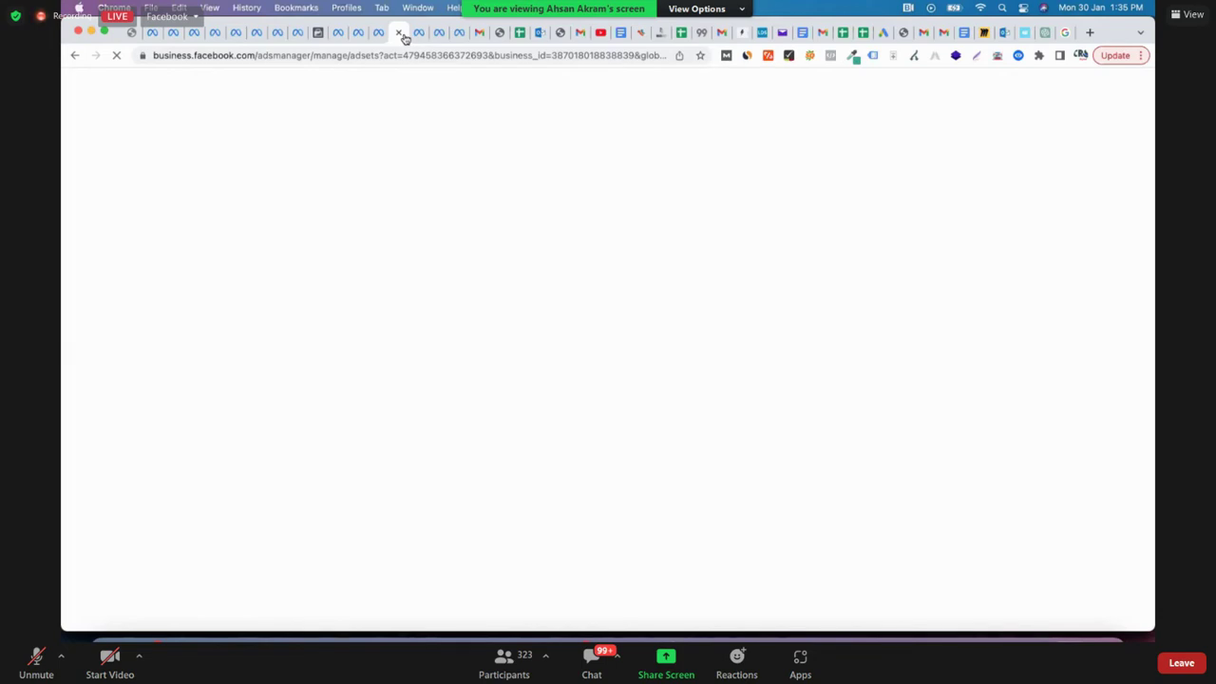
key("super+l")
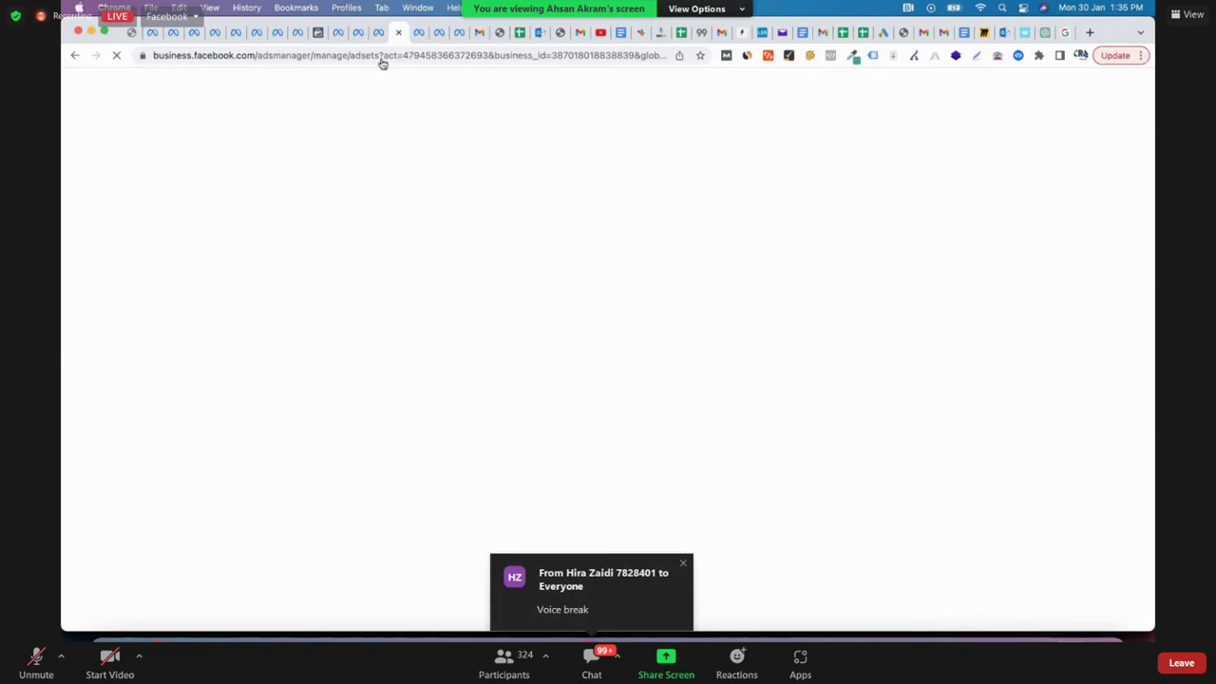
left_click(382, 57)
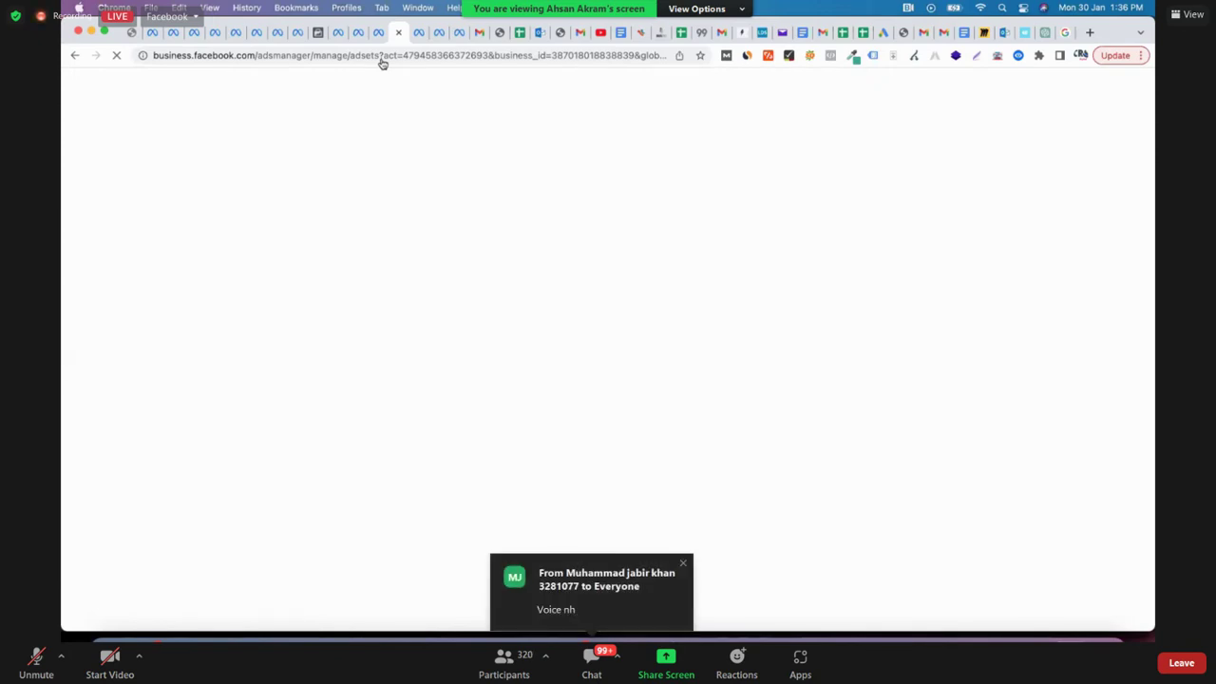
left_click(378, 57)
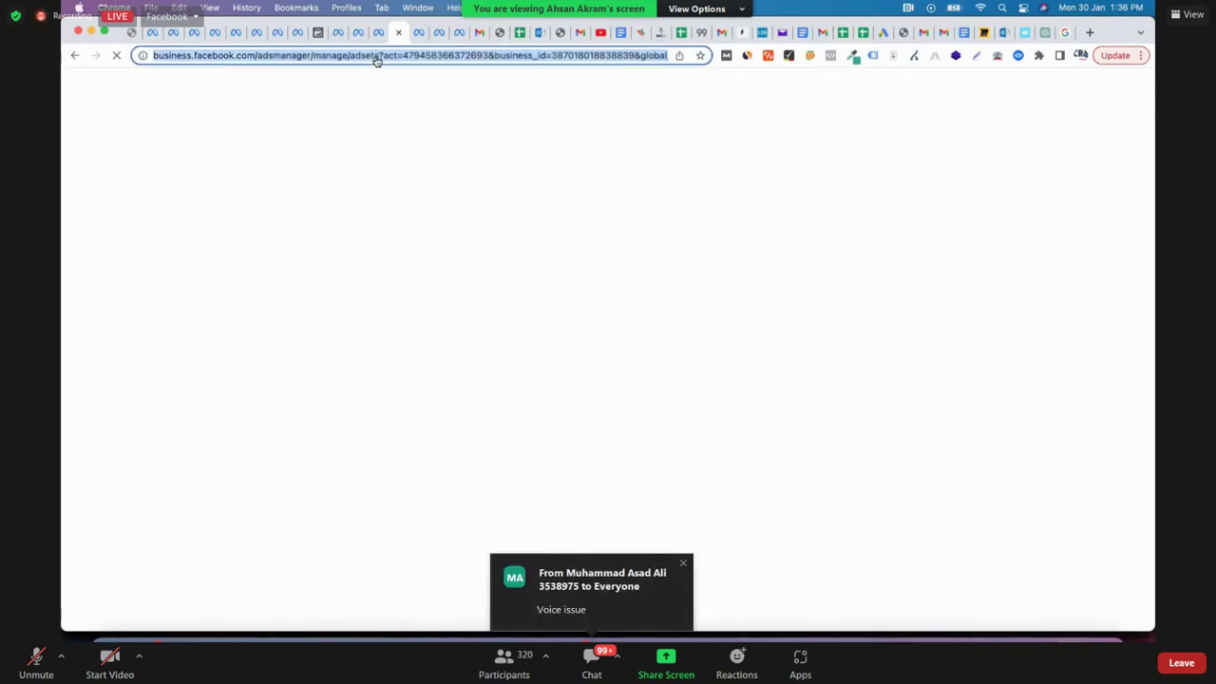
key("Escape")
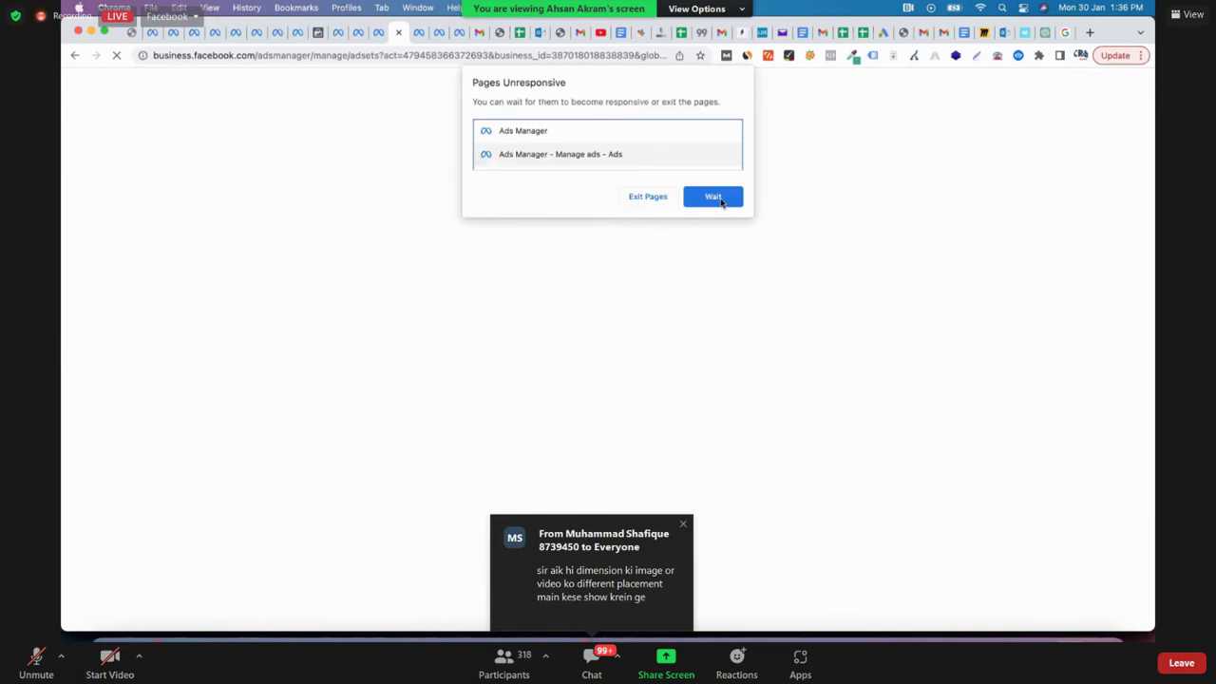
left_click(721, 202)
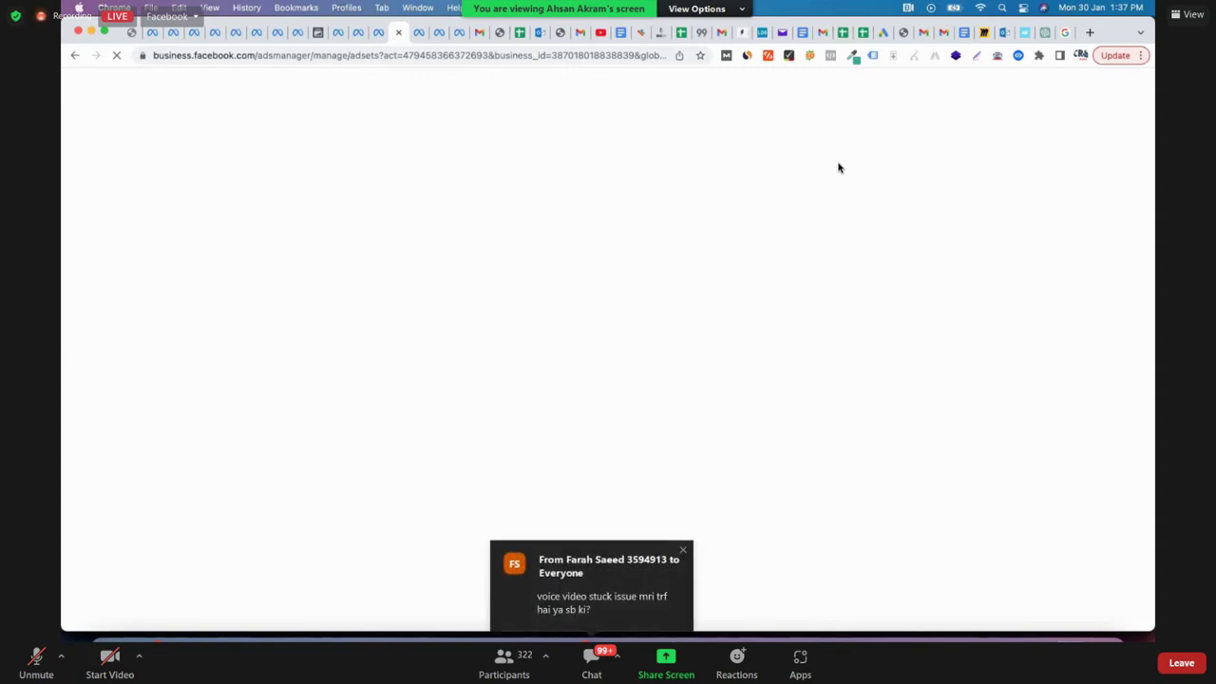
left_click(486, 55)
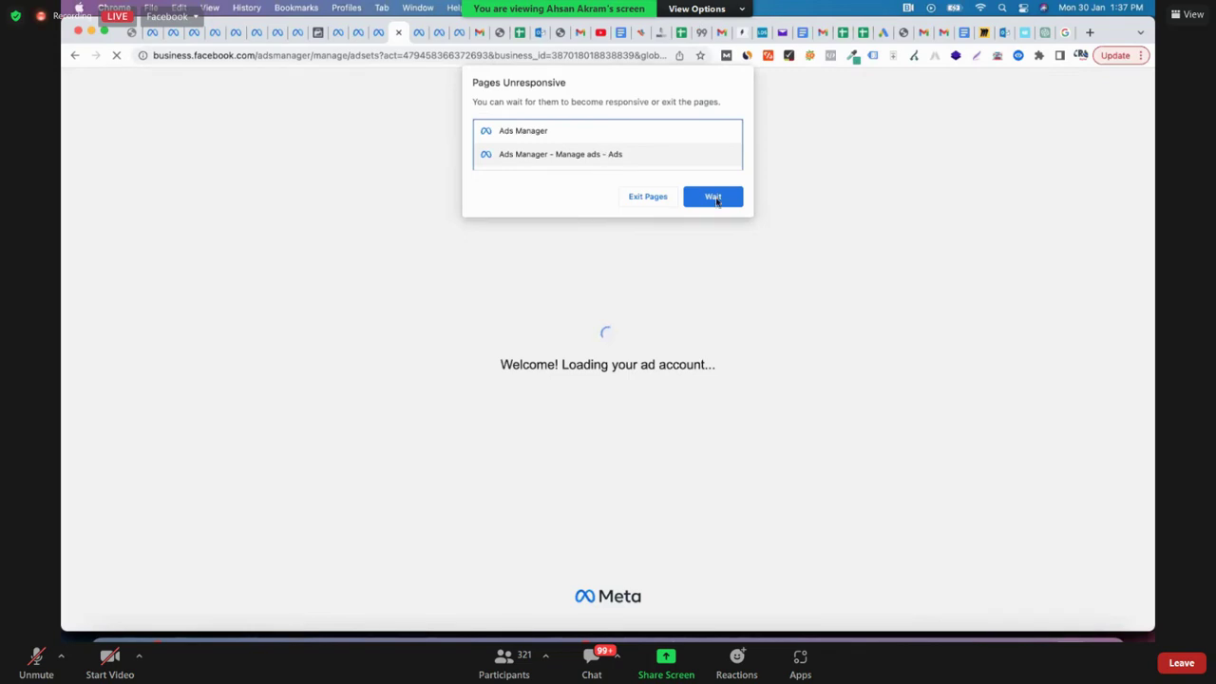
left_click(715, 198)
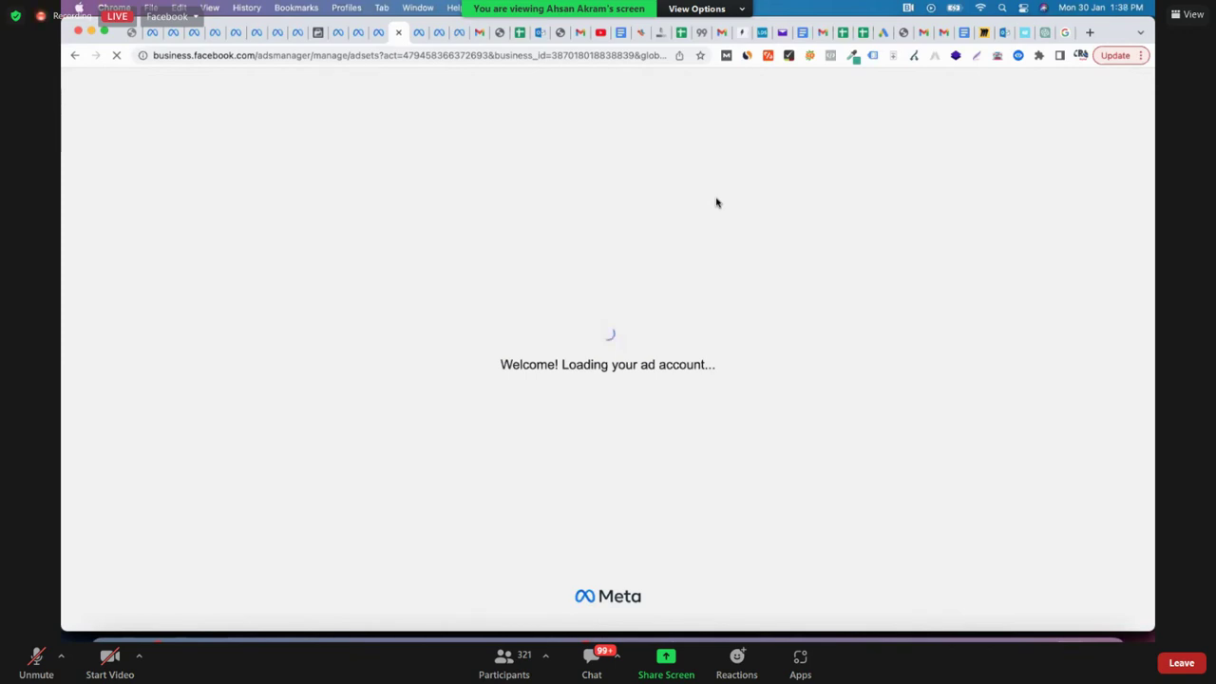
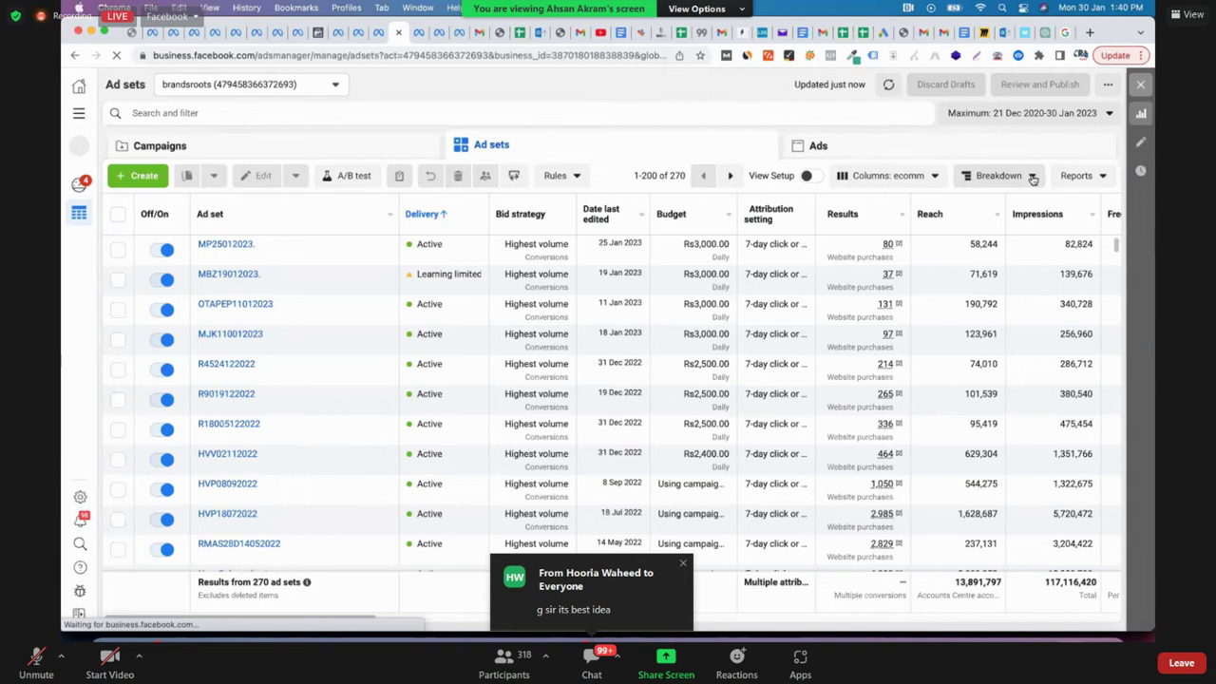
- Open the Breakdown options for the brandsroots ad sets, checking the By time choices and moving on to By delivery
left_click(1032, 180)
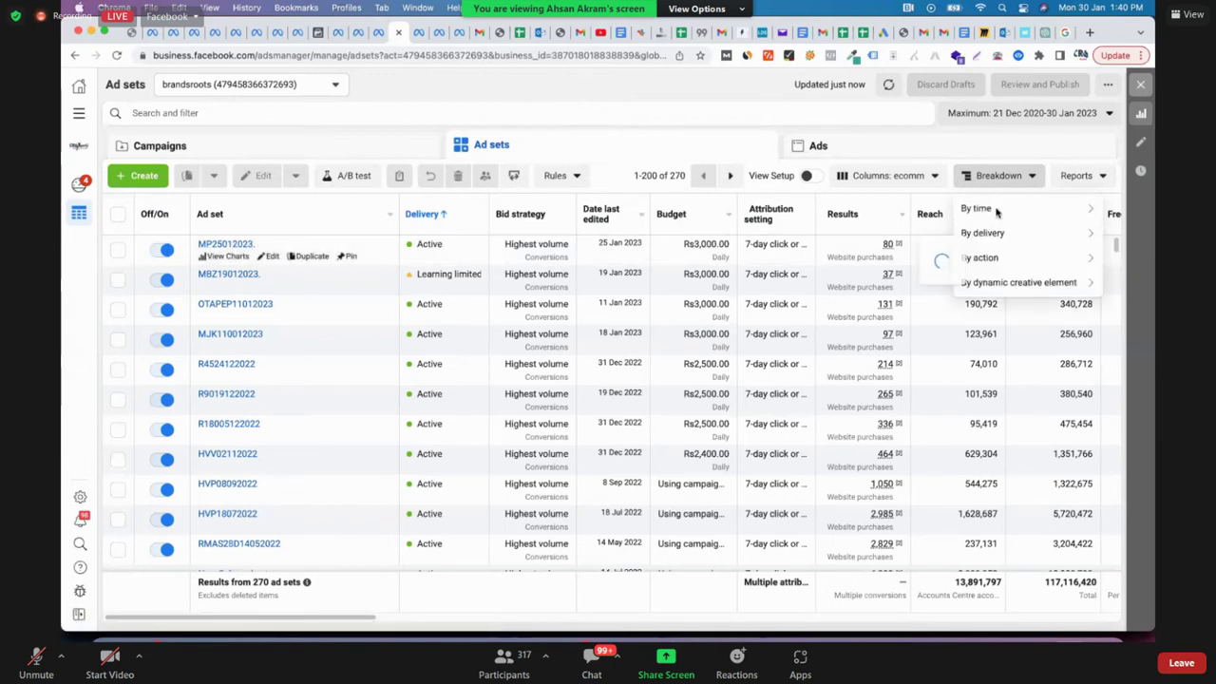
left_click(988, 209)
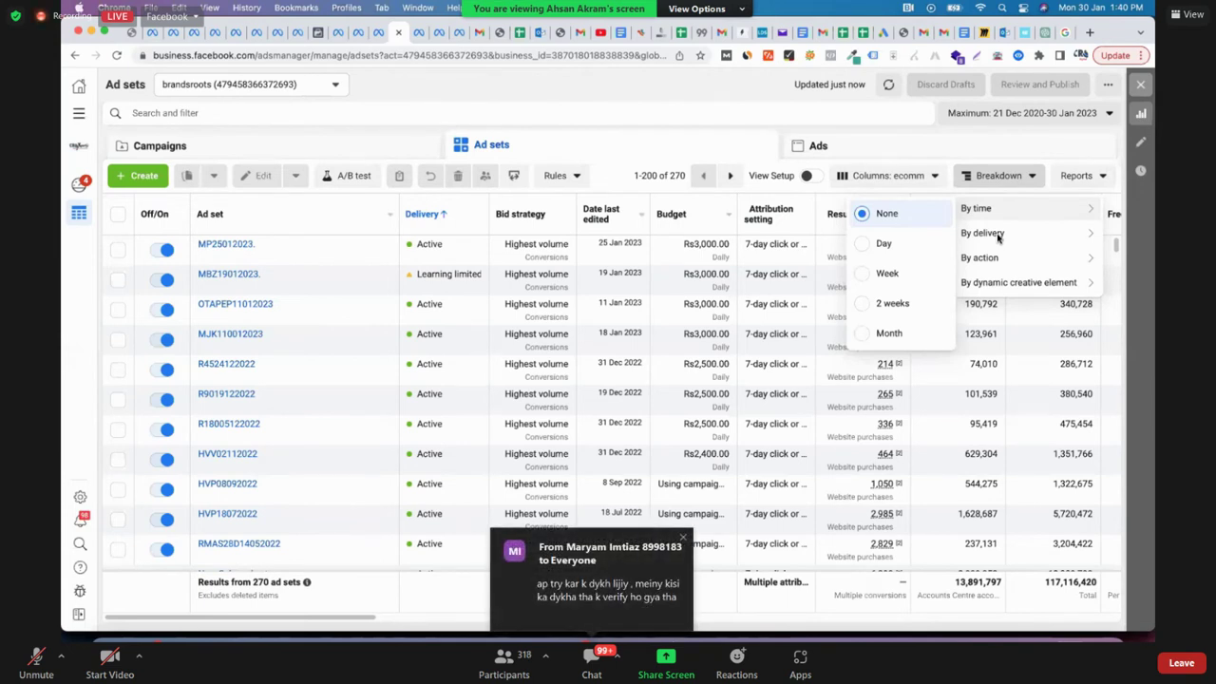
left_click(998, 237)
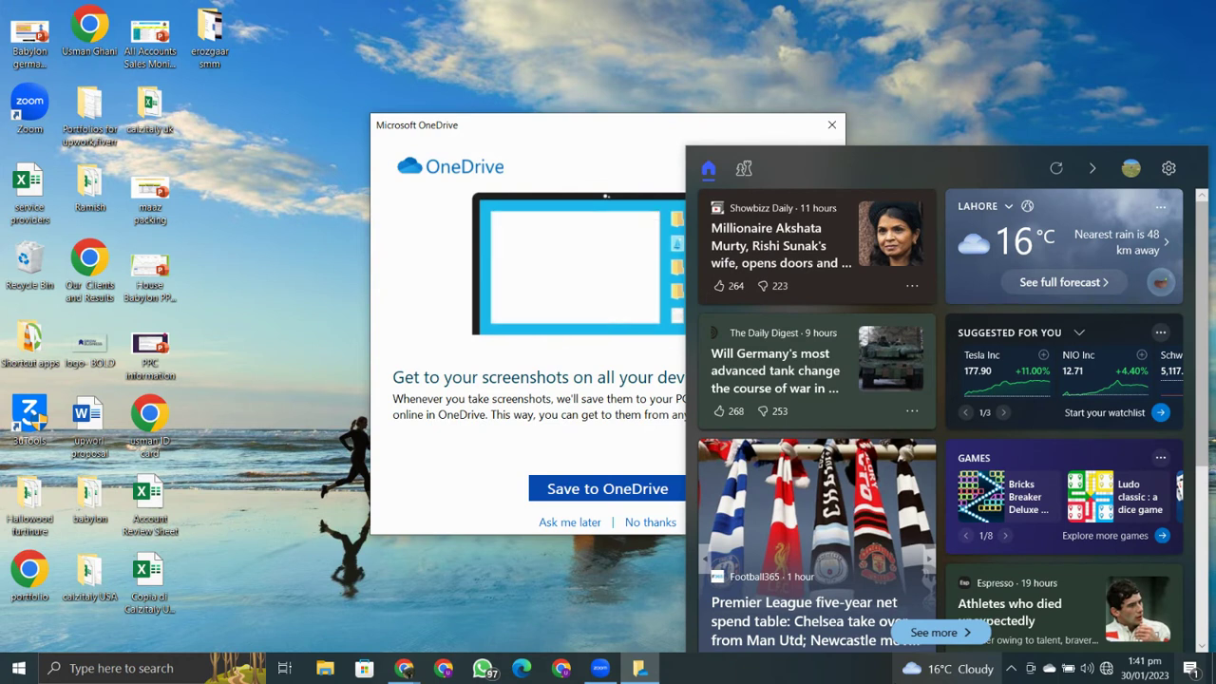
right_click(903, 668)
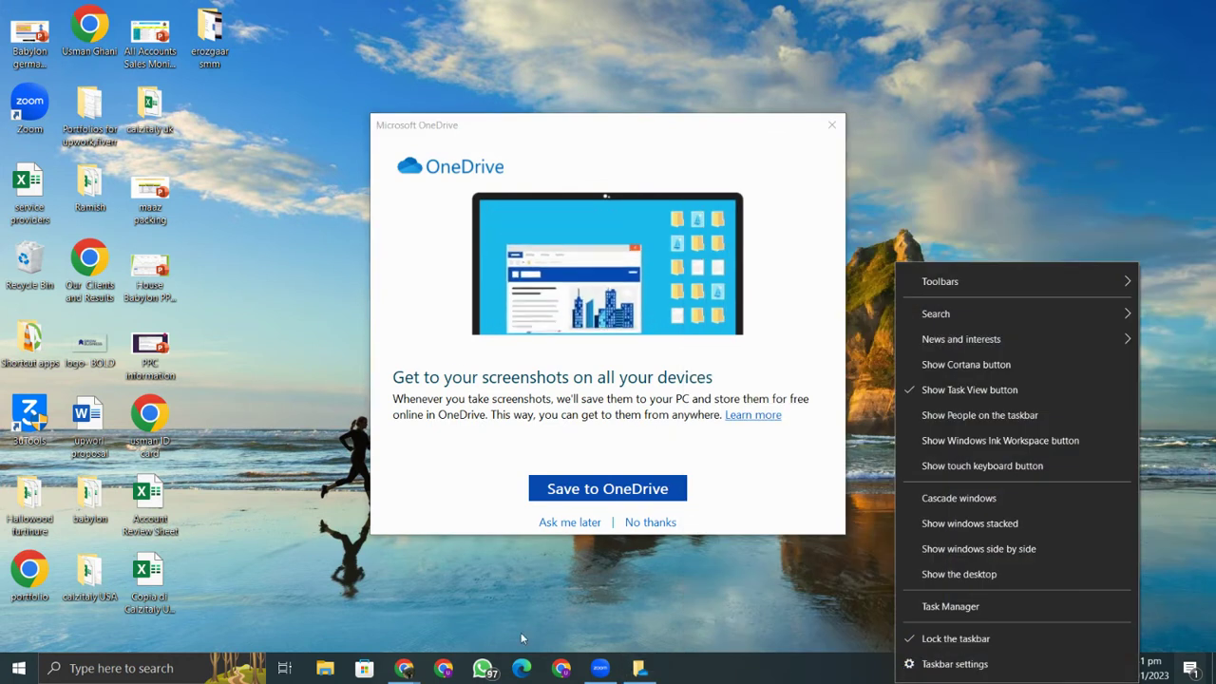
left_click(405, 669)
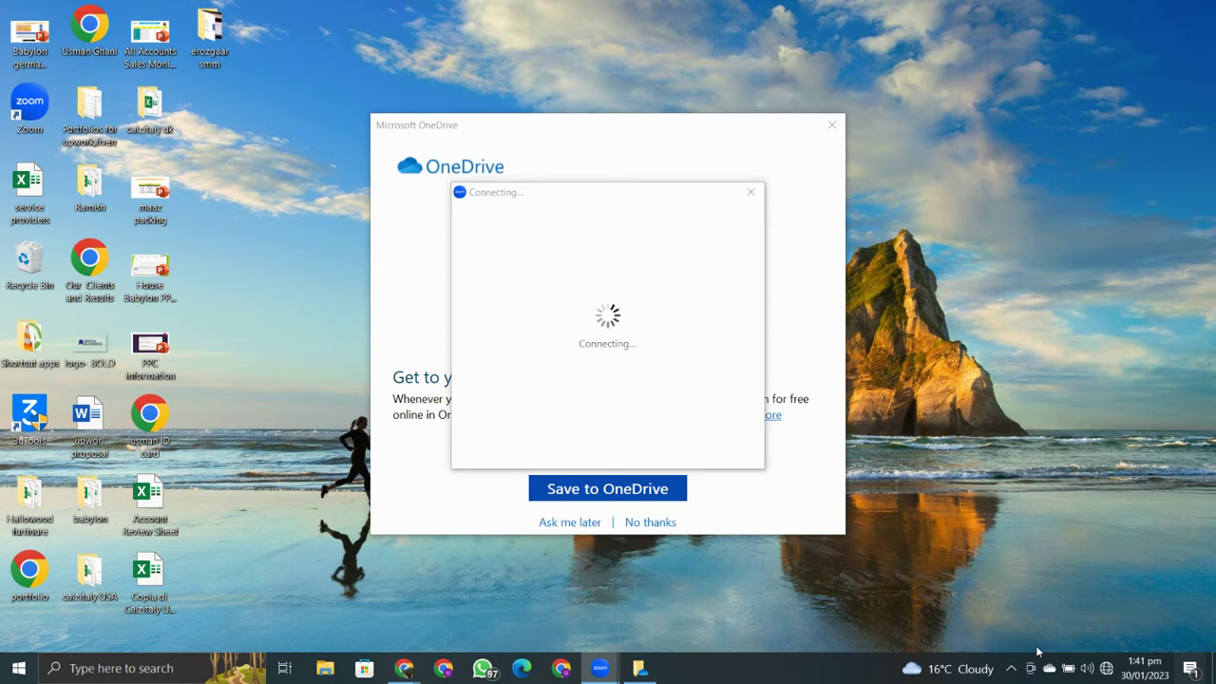
- Switch the computer's Wi-Fi connection from the Fiber 39, N network to Infinix NOTE 11
left_click(1108, 671)
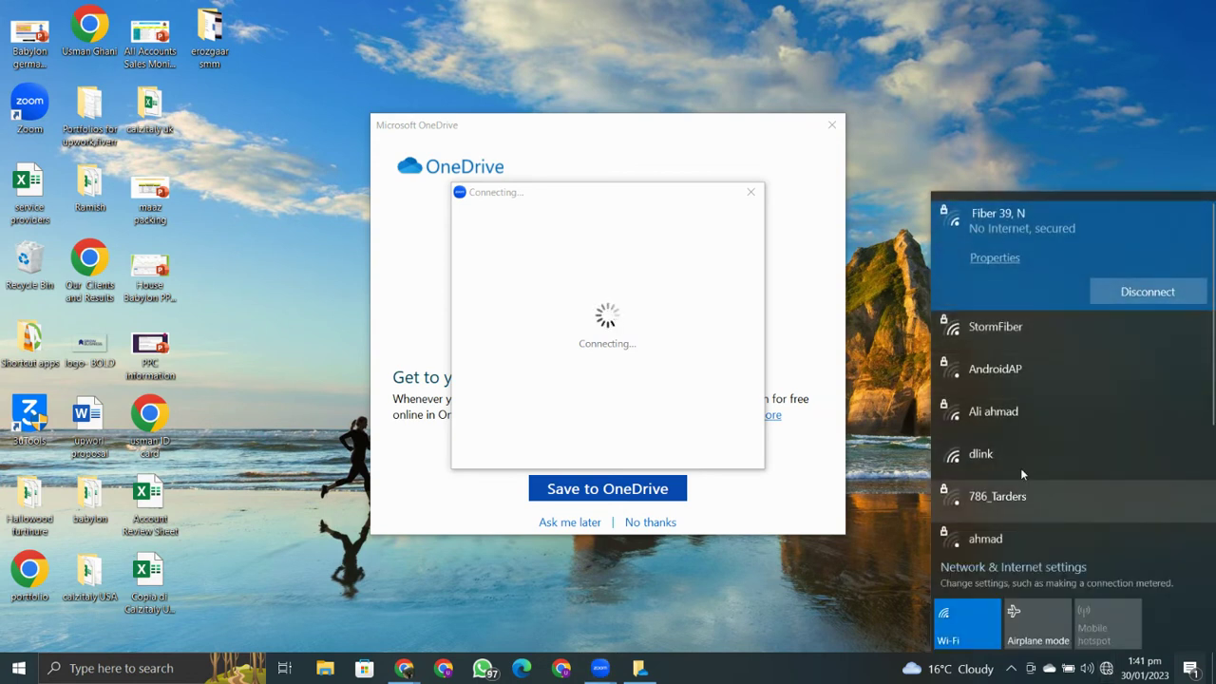
left_click(1107, 673)
left_click(1108, 673)
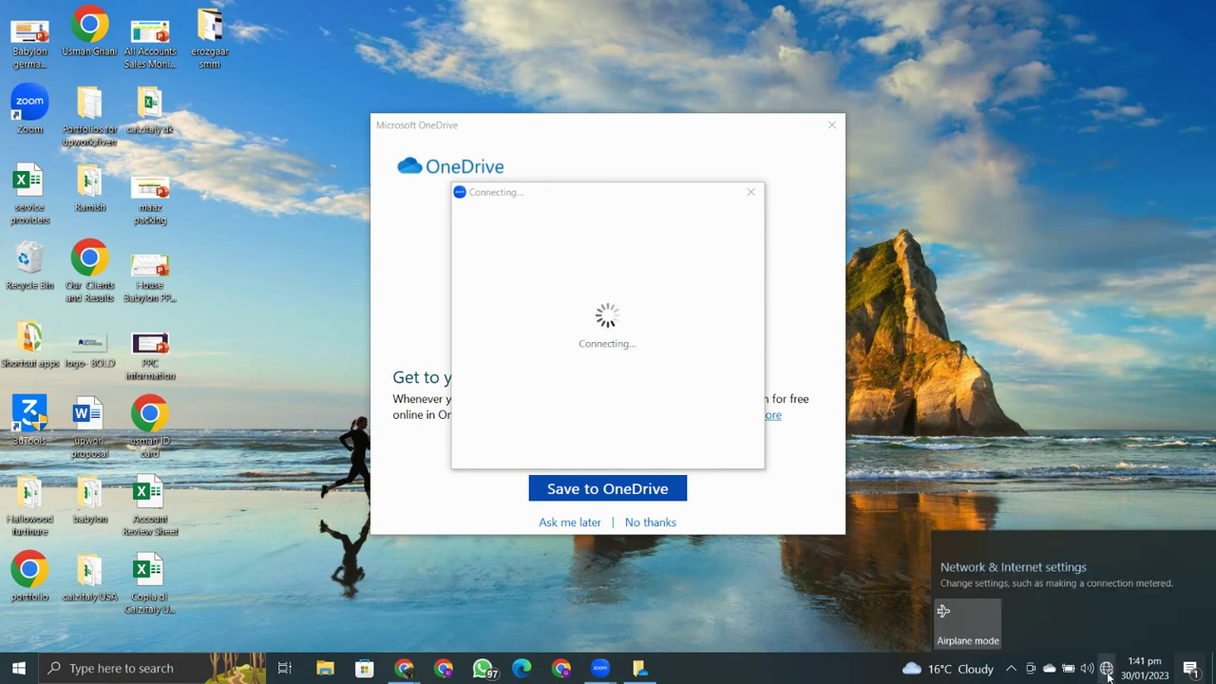
left_click(1108, 673)
left_click(1107, 672)
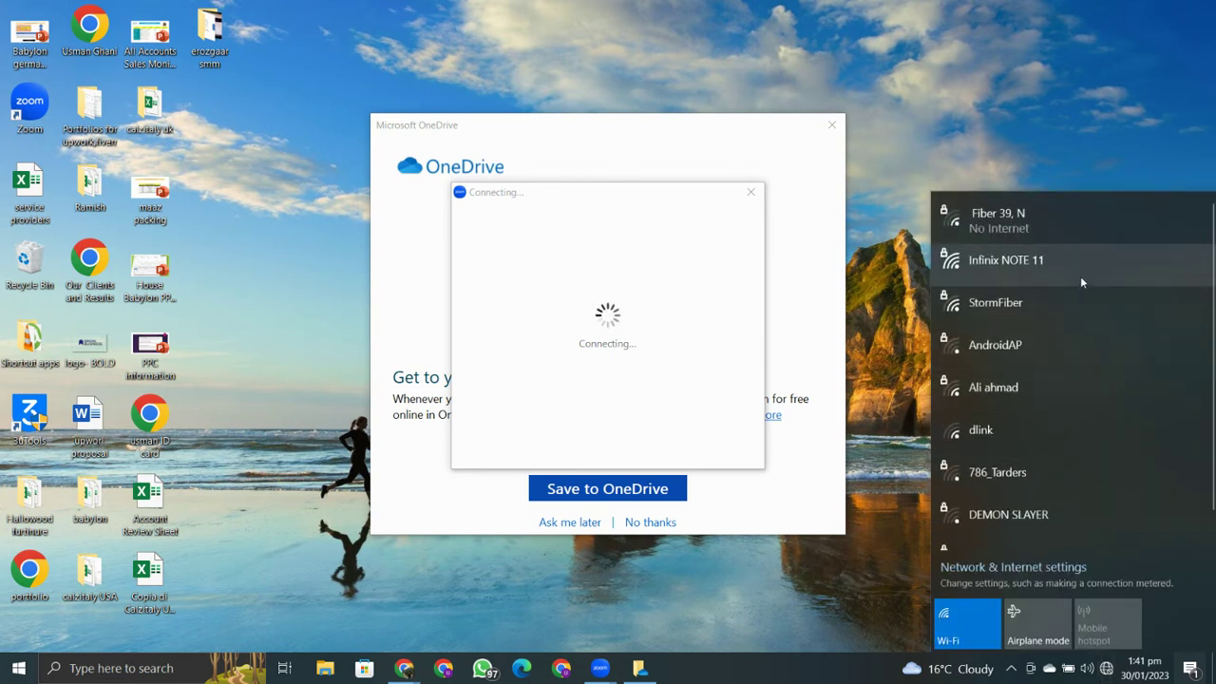
left_click(1080, 276)
left_click(1136, 333)
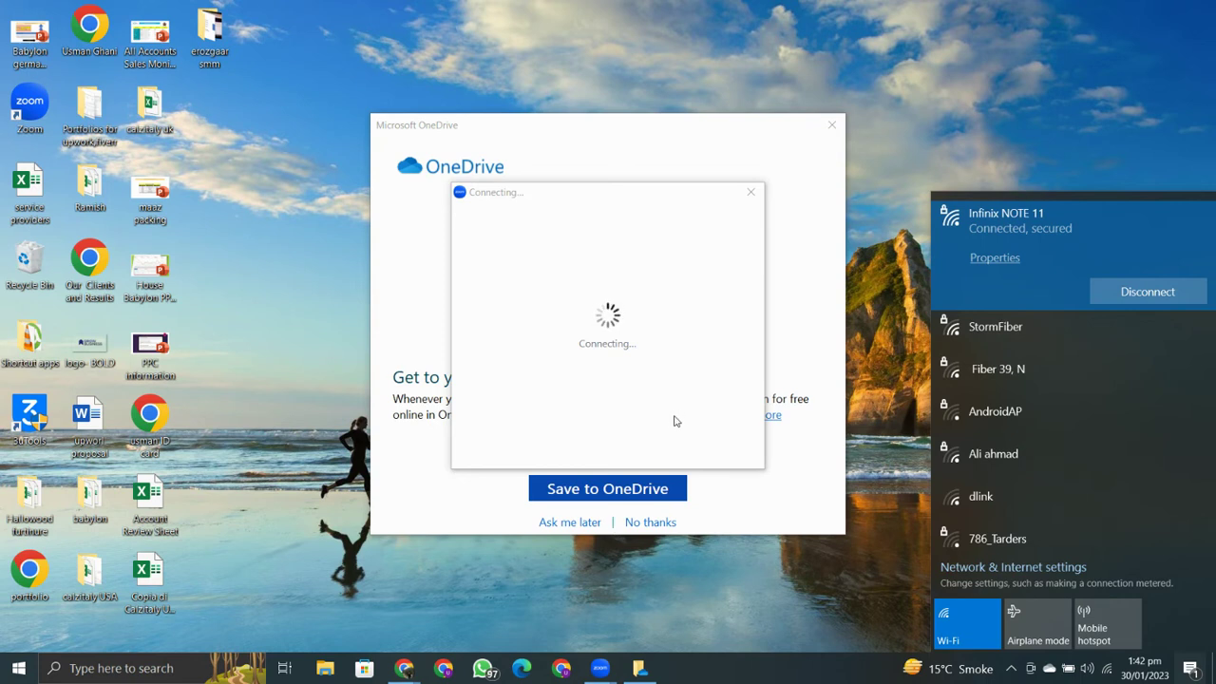
- Close the Zoom Connecting window and return to the meeting's shared screen, dismissing the Windows network and notification panels
left_click(752, 194)
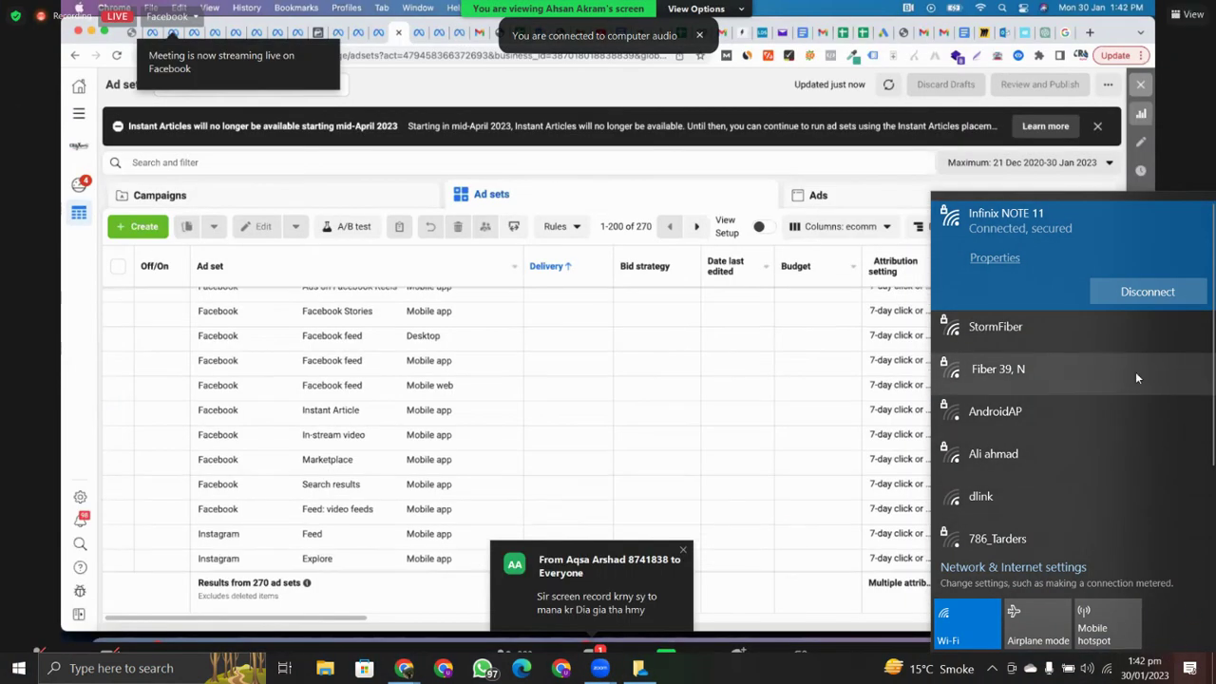
left_click(1191, 667)
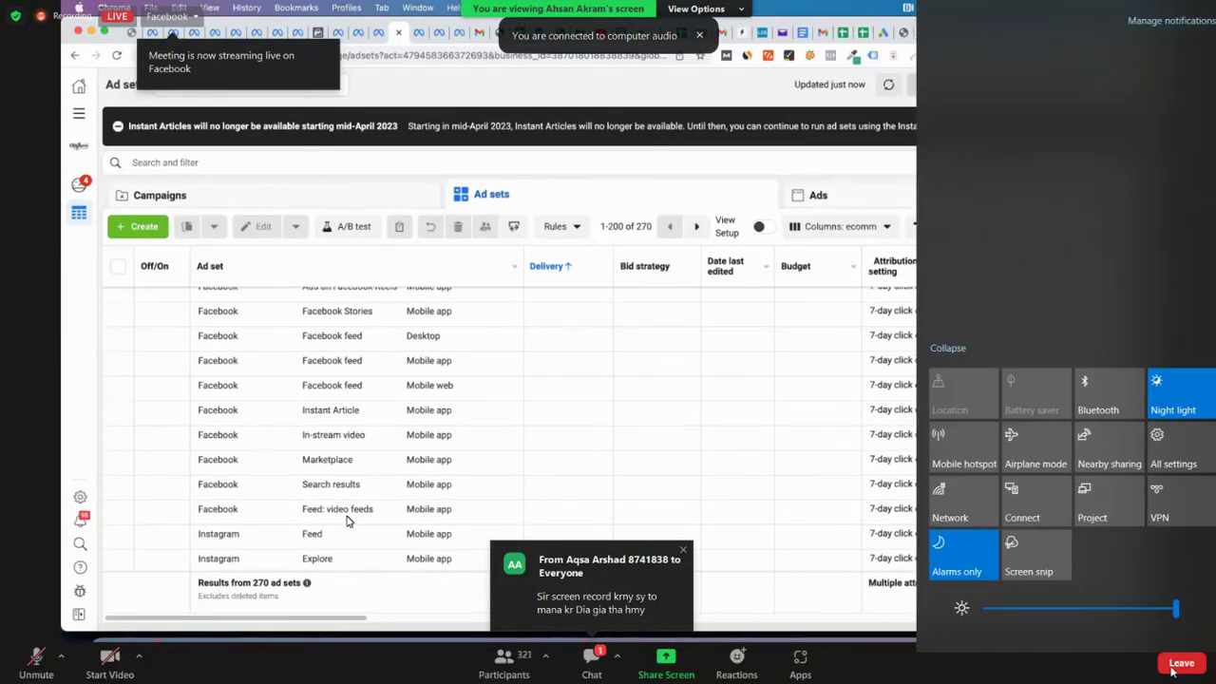
left_click(889, 678)
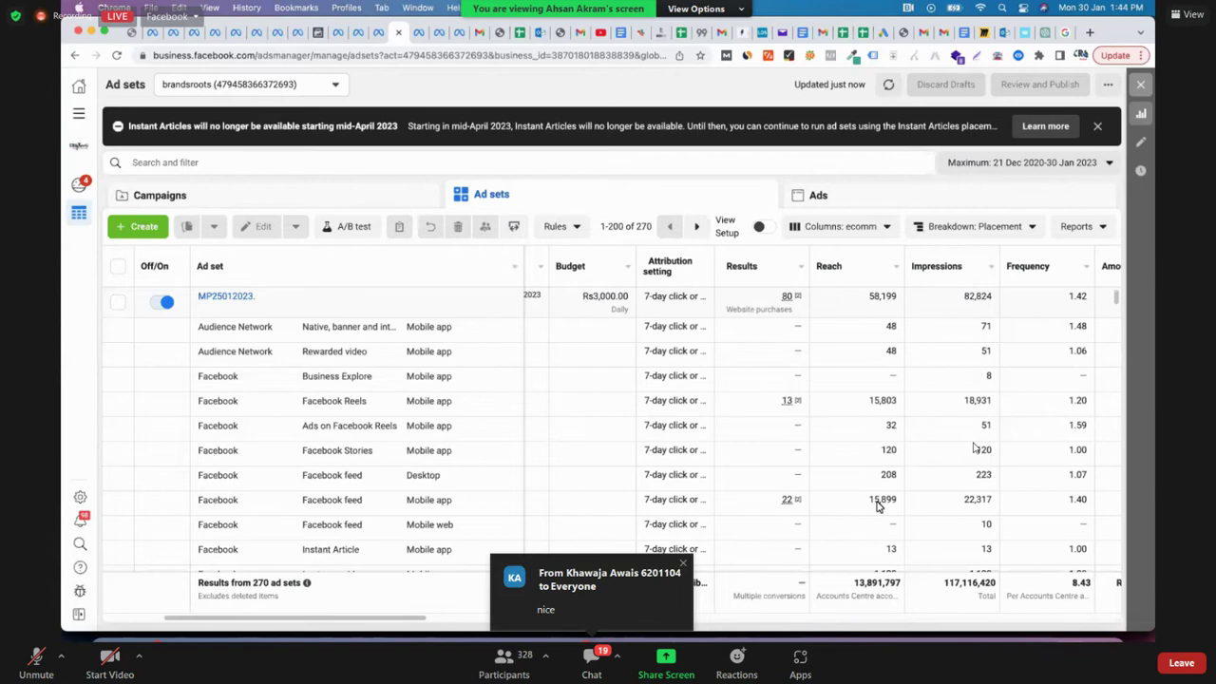
- Examine the placement breakdown of the MP25012023 ad set, comparing results, reach, amount spent, website purchase ROAS and cost per result across placements
scroll(878, 506, "down", 2)
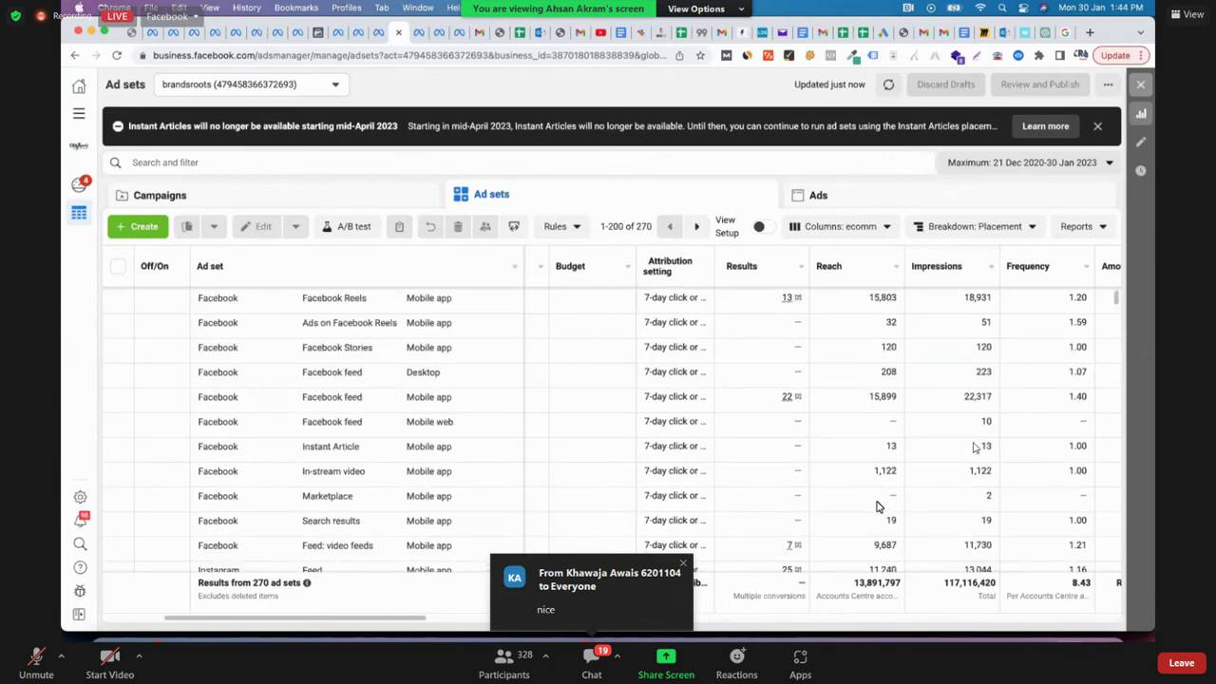
scroll(884, 542, "down", 1)
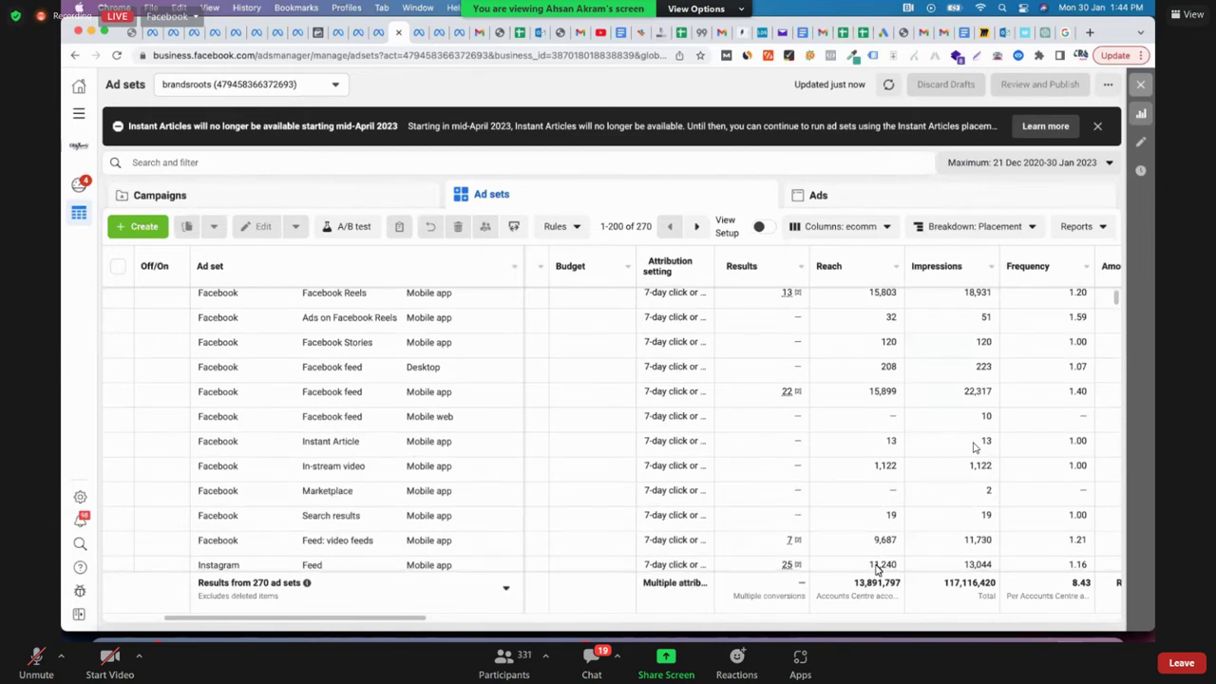
scroll(879, 500, "down", 4)
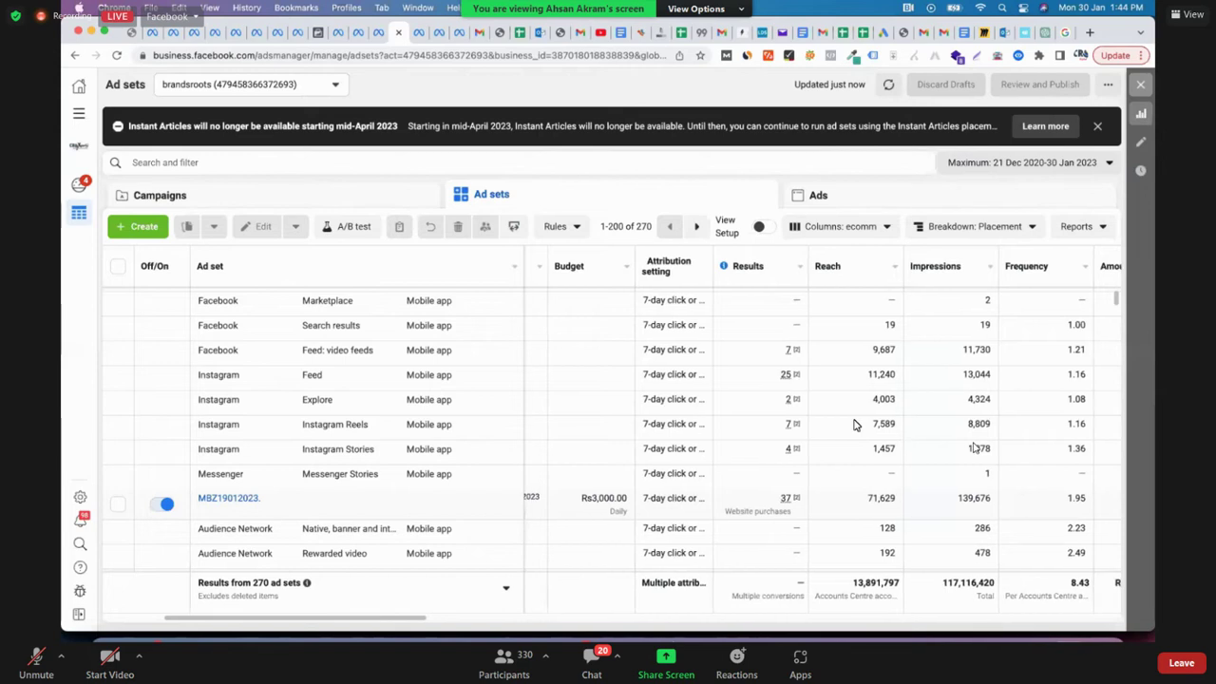
scroll(854, 424, "right", 3)
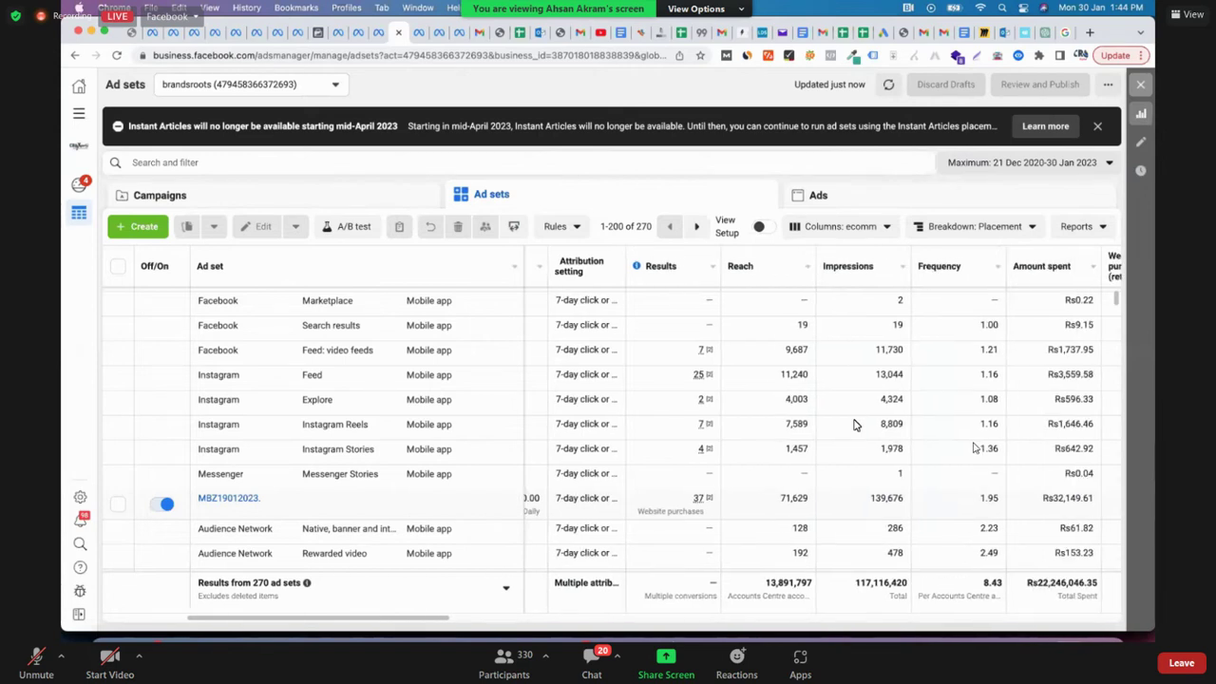
scroll(854, 425, "right", 2)
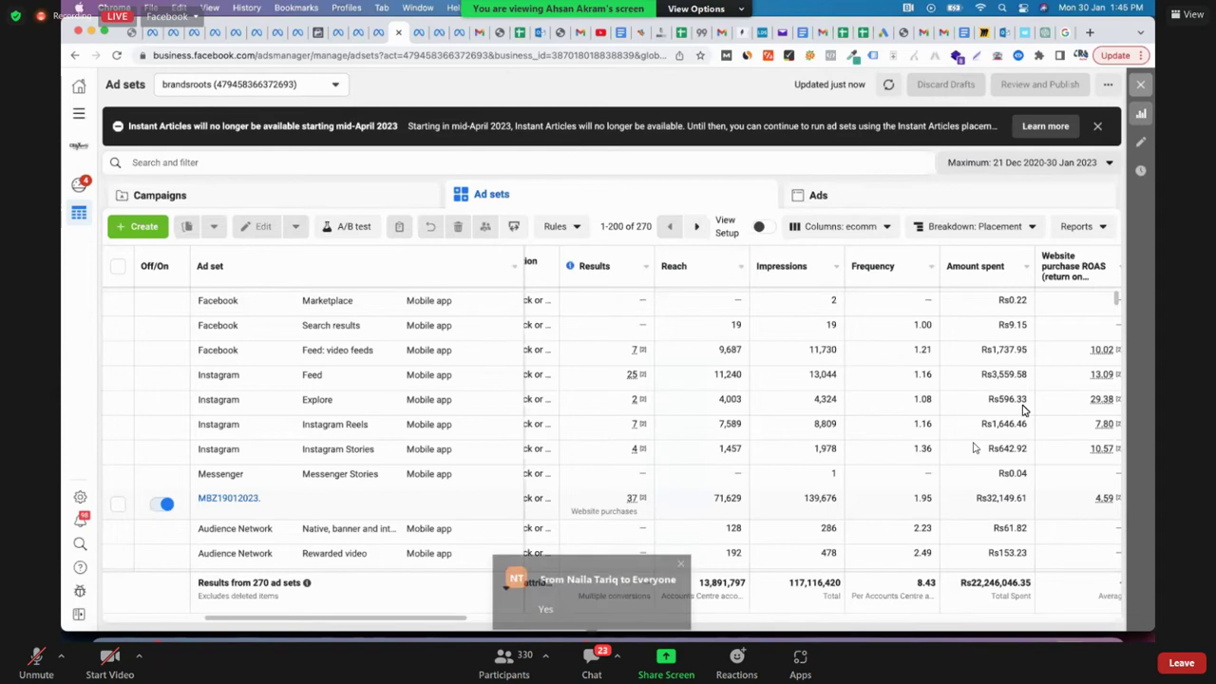
scroll(1024, 411, "right", 2)
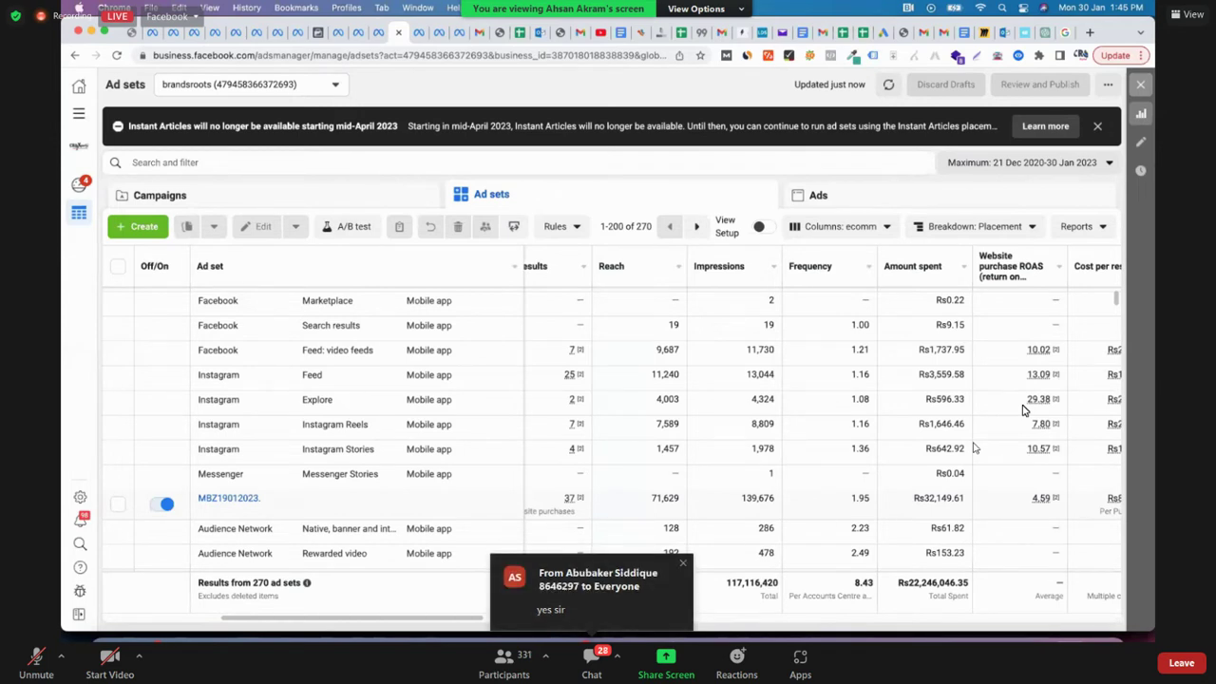
scroll(1024, 411, "right", 2)
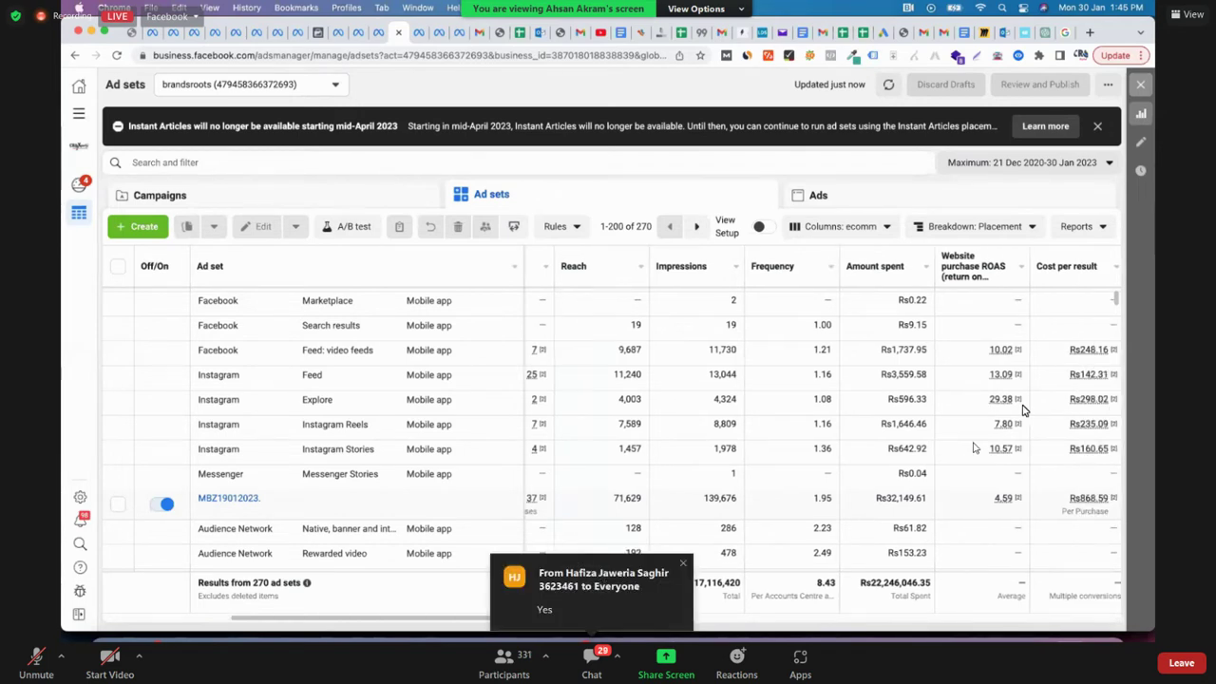
scroll(1037, 429, "right", 2)
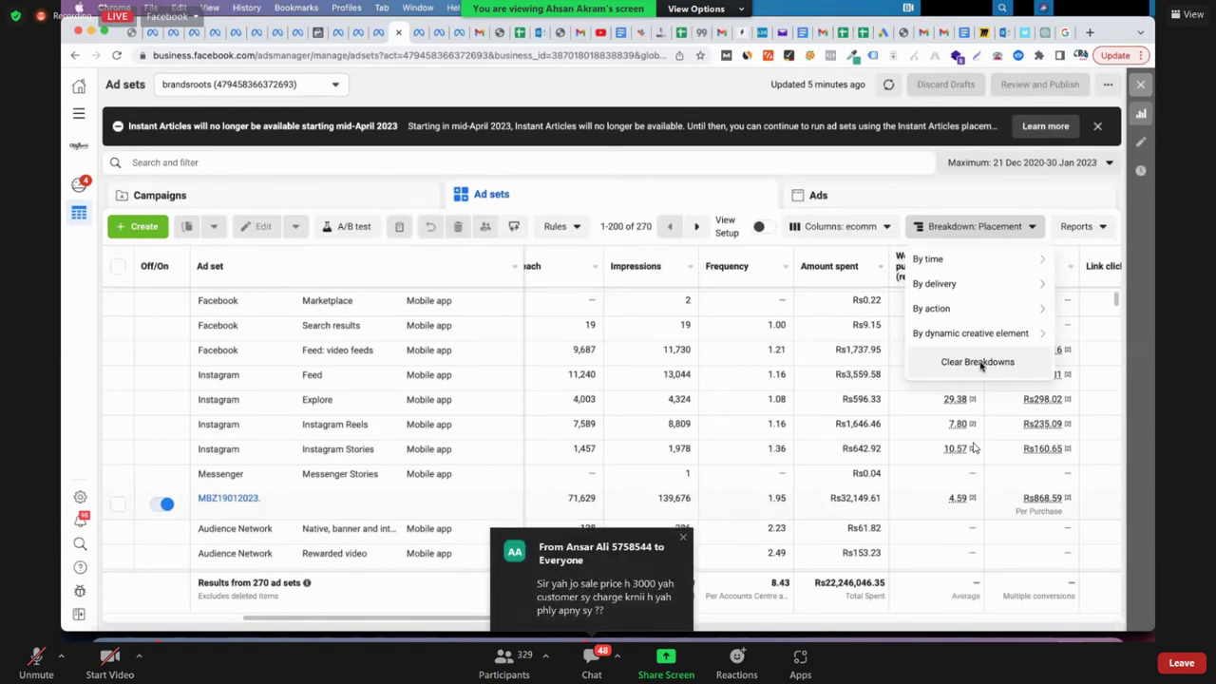
- Clear the placement breakdown from the brandsroots ad sets and return to the start of the ad set list
left_click(979, 363)
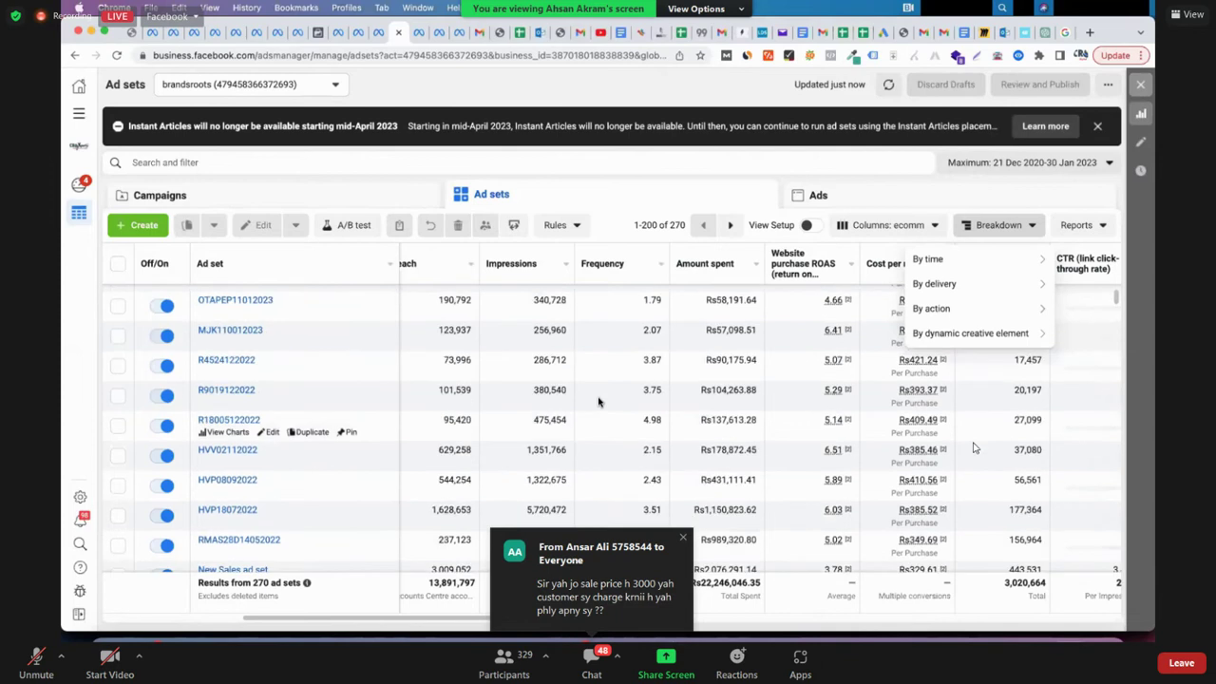
scroll(599, 401, "up", 1)
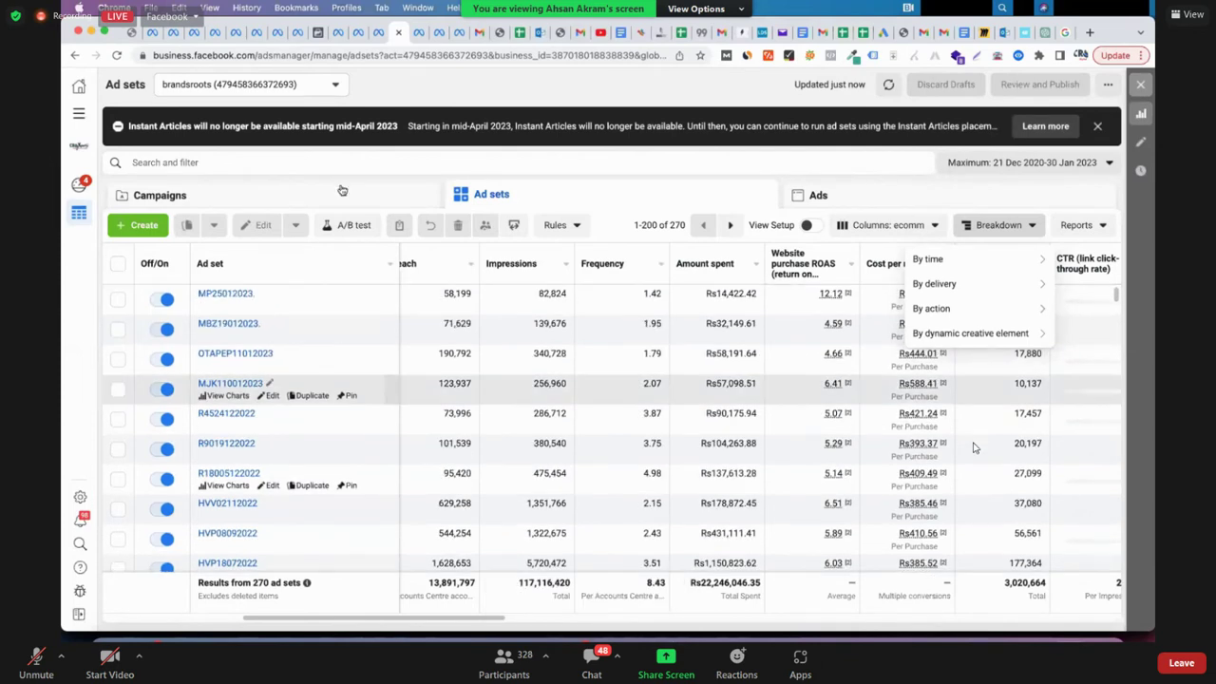
scroll(974, 447, "left", 1)
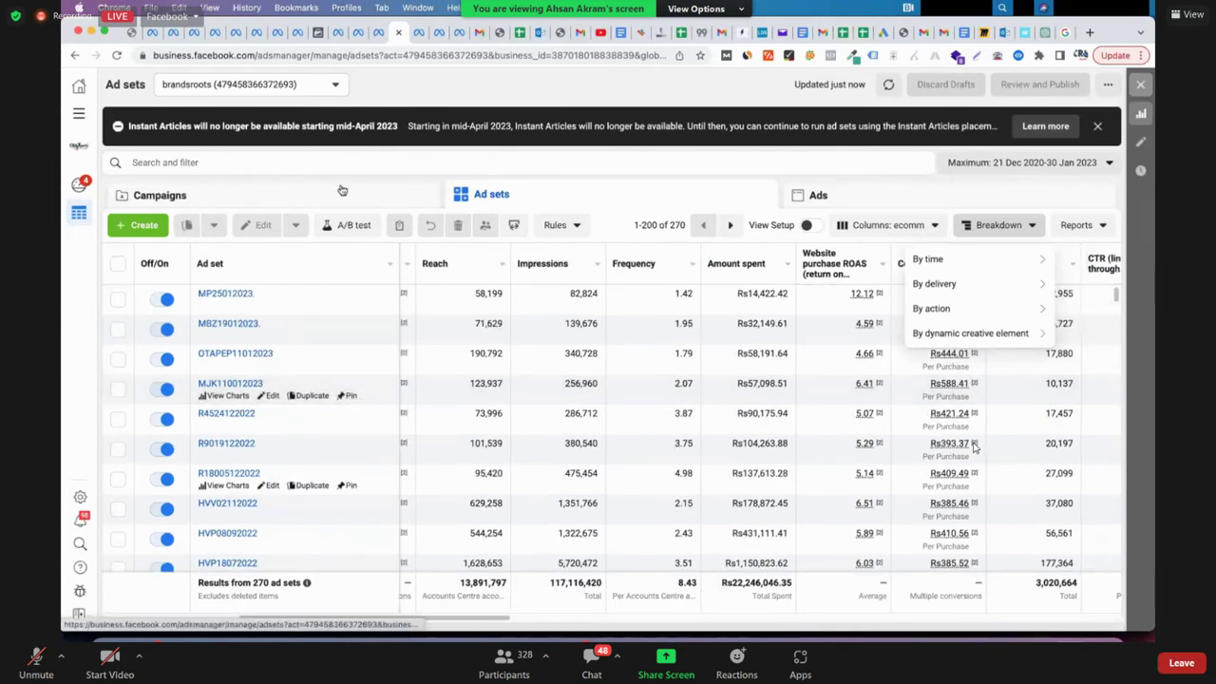
- Open Creative Hub for the brandsroots account in a new browser tab from All tools, waiting for the unresponsive pages
left_click(80, 116)
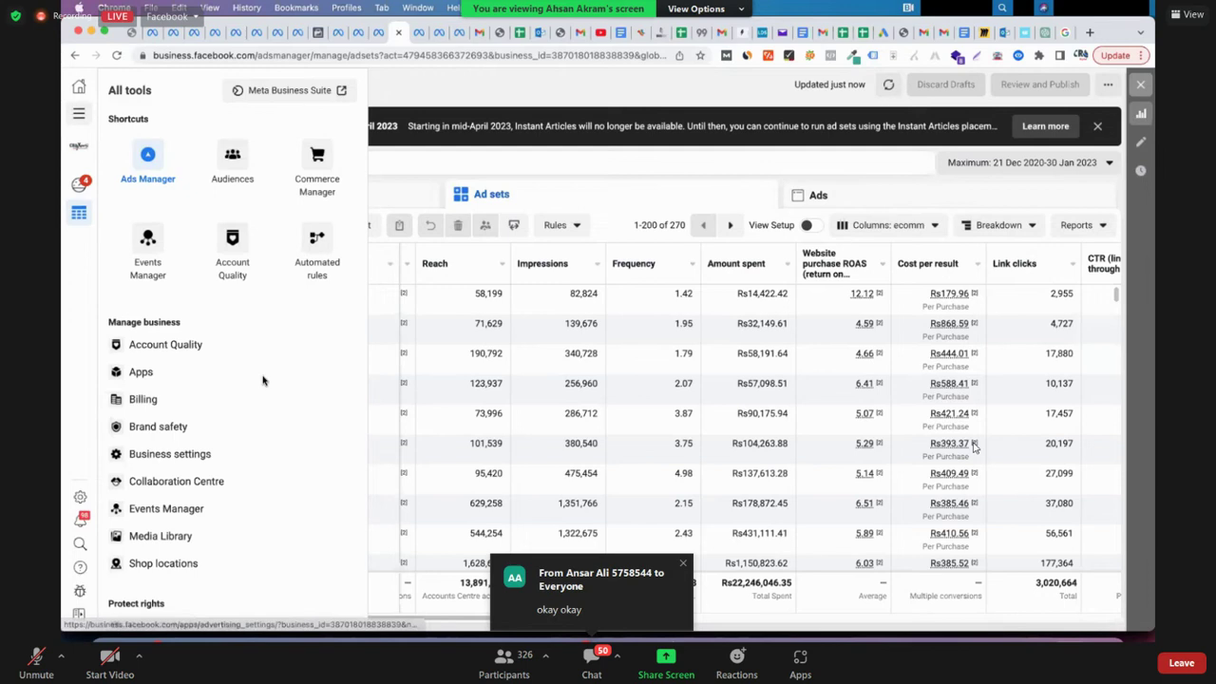
scroll(263, 381, "down", 3)
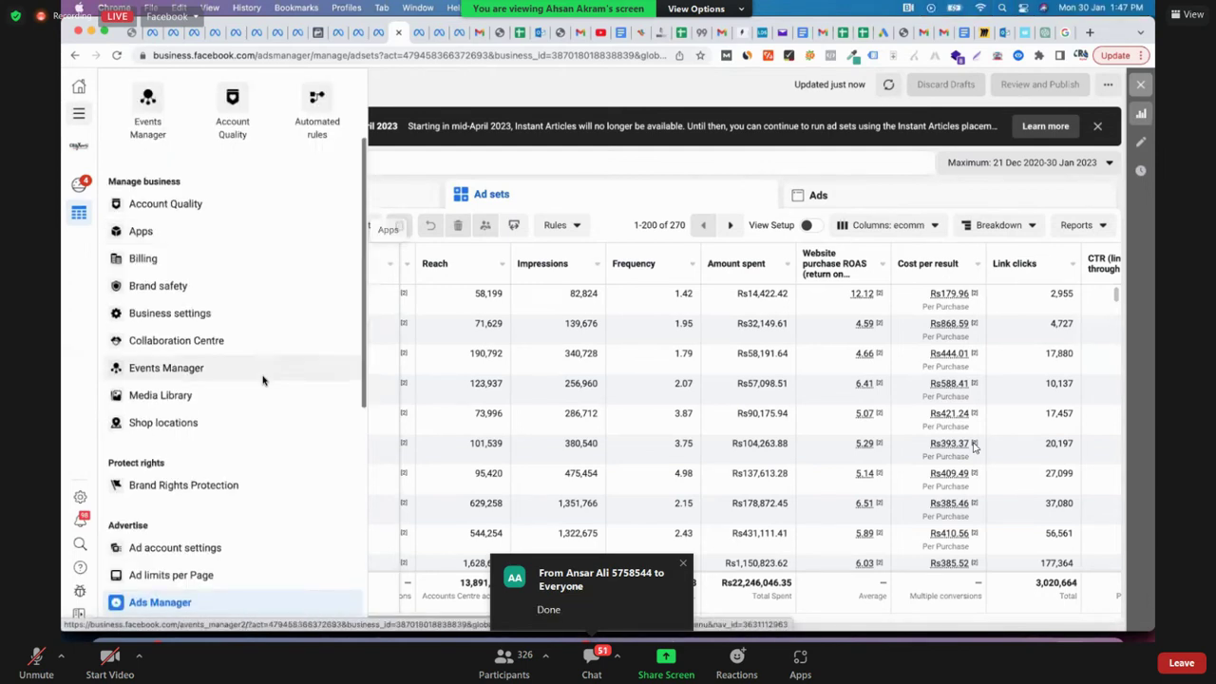
scroll(263, 381, "down", 5)
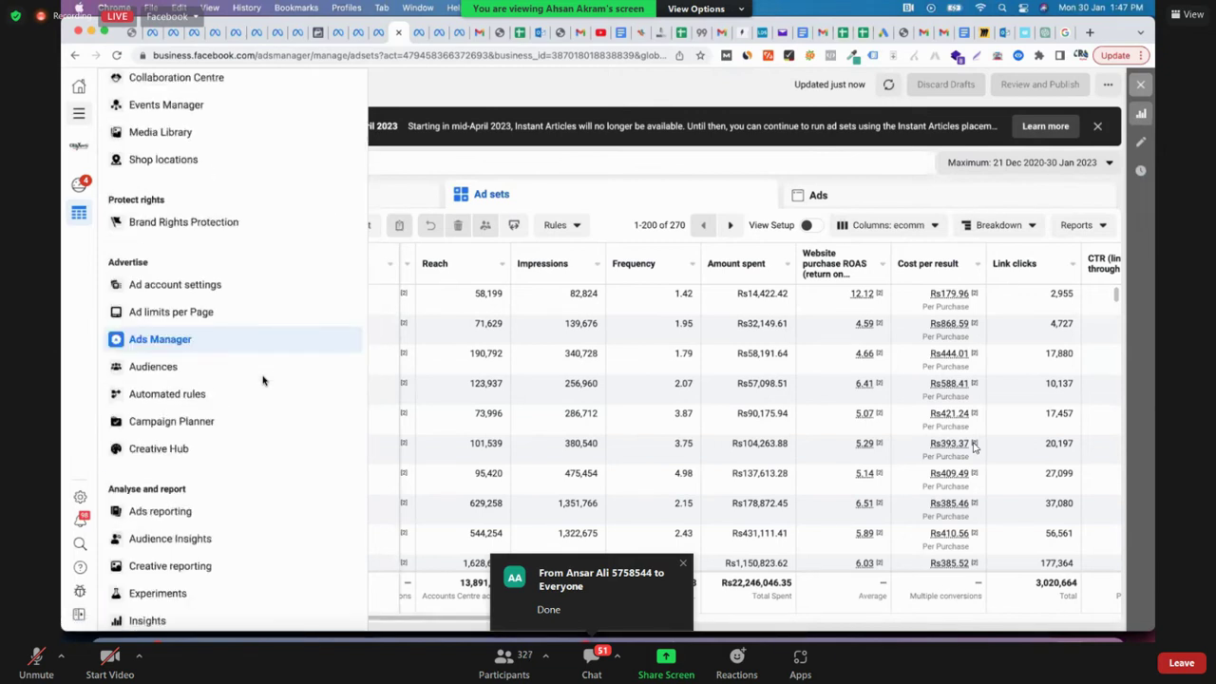
scroll(169, 435, "down", 1)
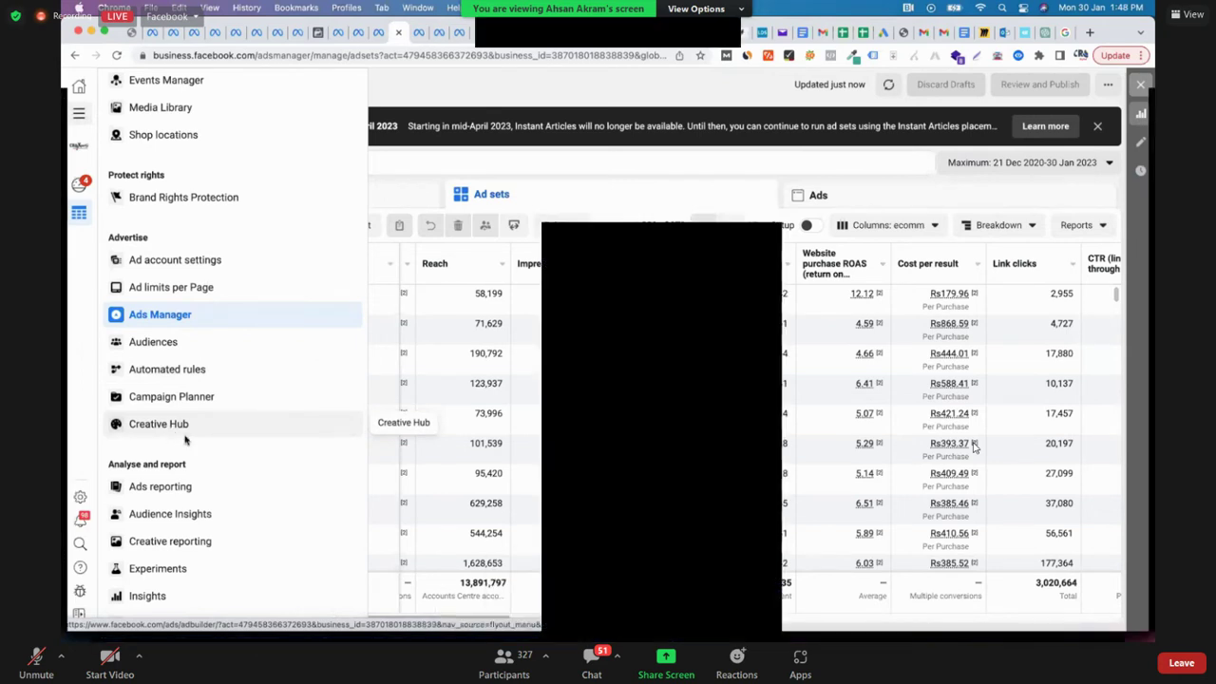
right_click(176, 430)
key("Return")
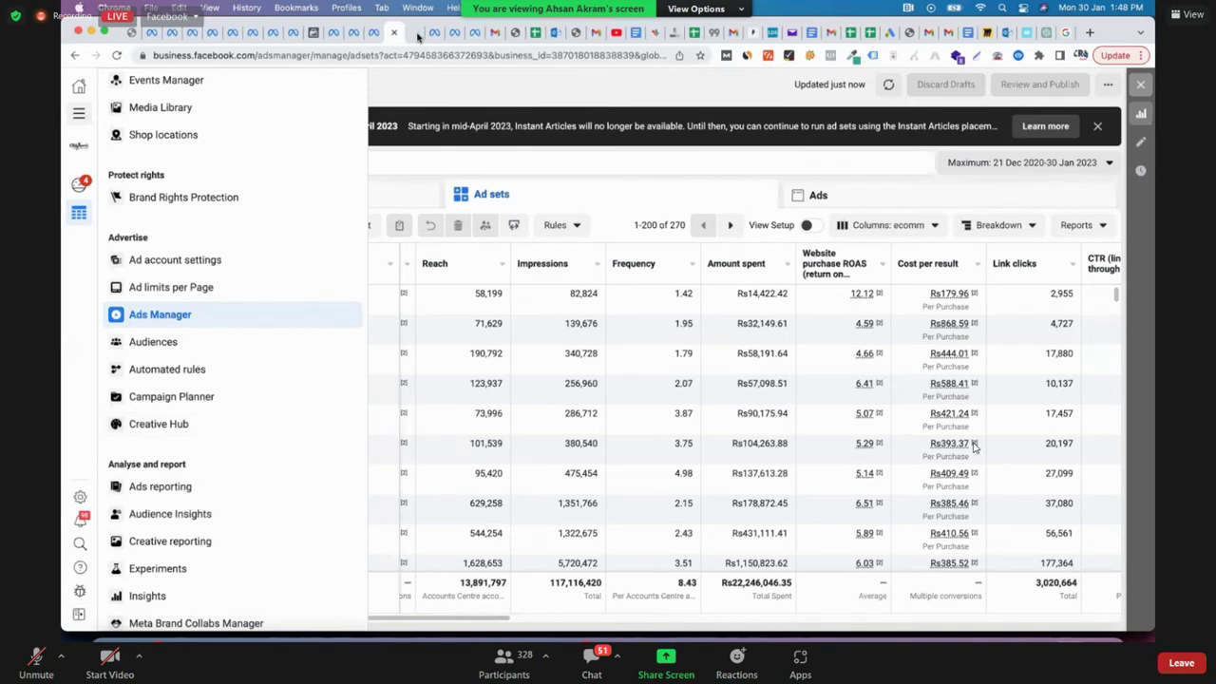
left_click(418, 34)
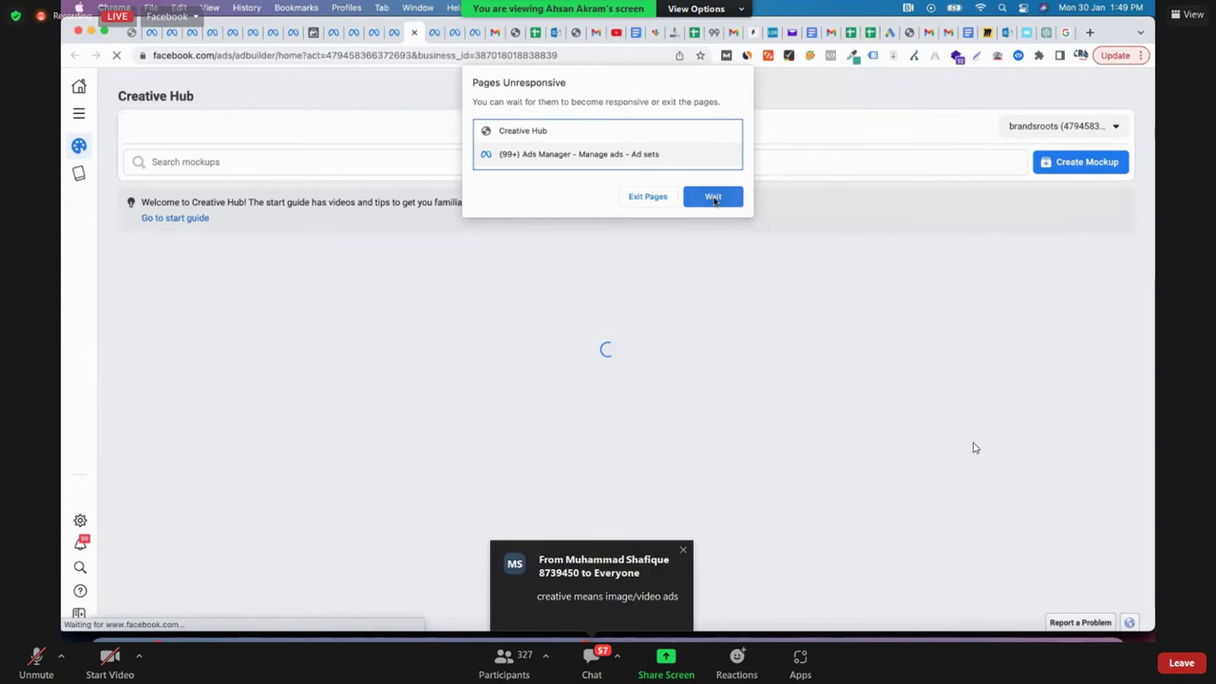
left_click(714, 199)
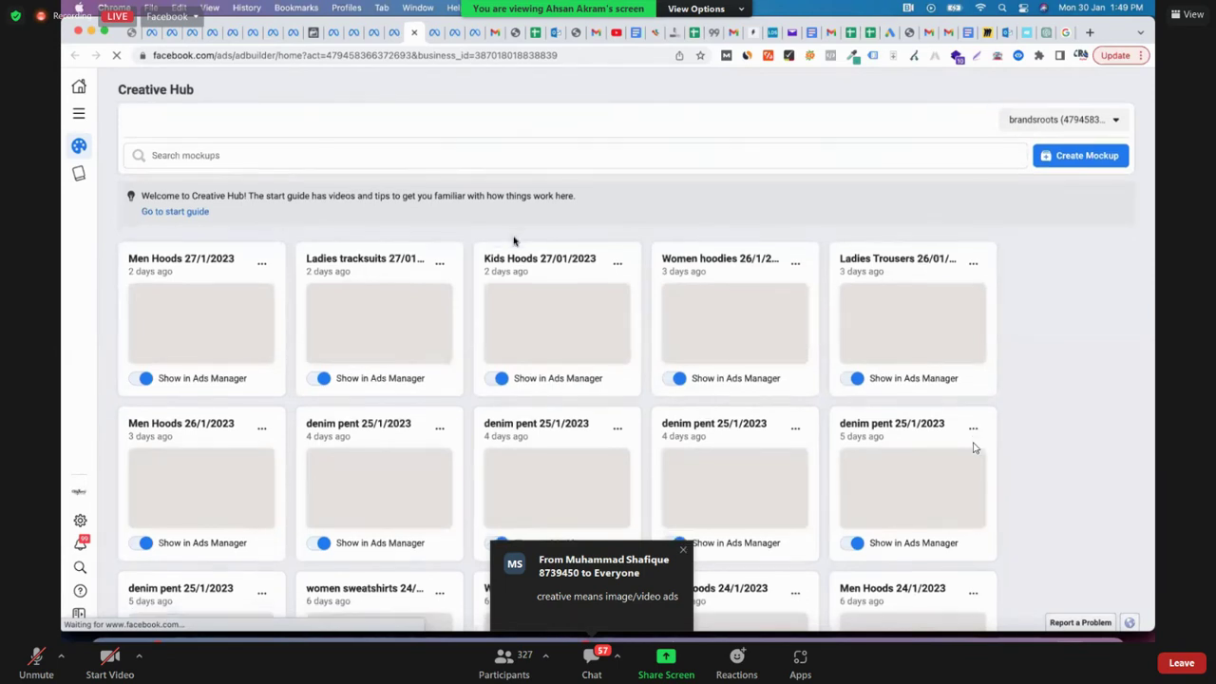
- Browse the saved ad mockups in the brandsroots Creative Hub, from the newest Men Hoods mockups to the older Women Sweatshirts ones
scroll(513, 241, "down", 2)
scroll(513, 240, "down", 1)
scroll(513, 241, "down", 4)
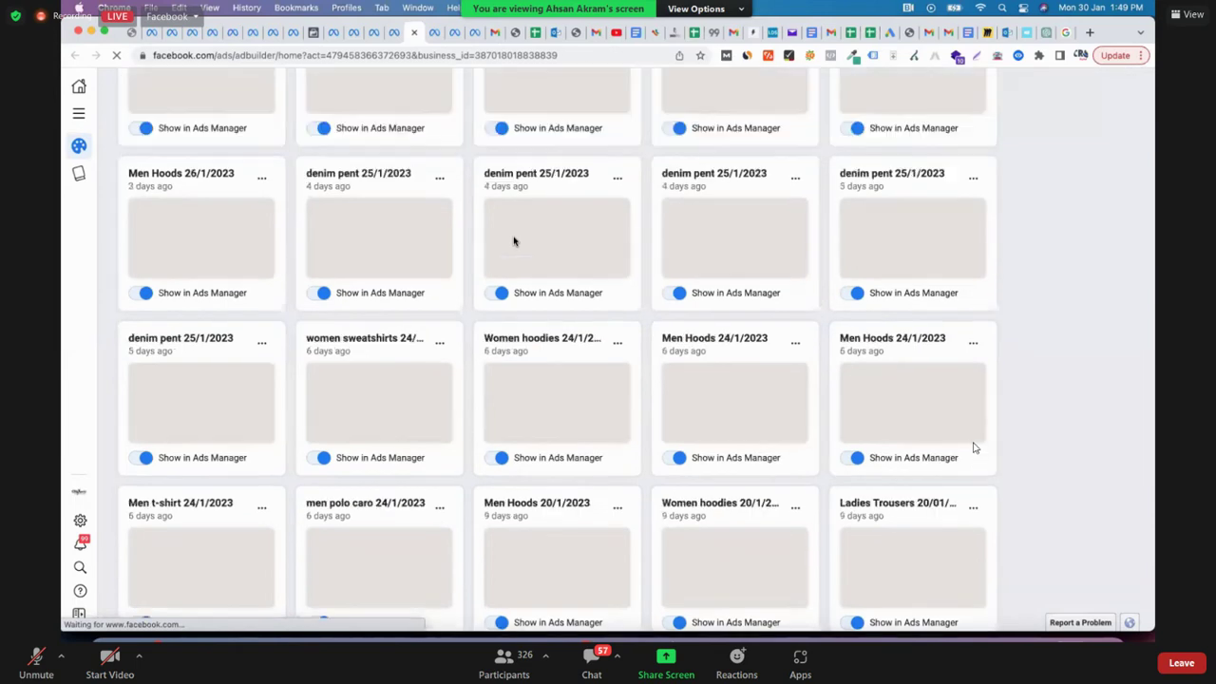
scroll(513, 240, "down", 1)
scroll(513, 241, "down", 6)
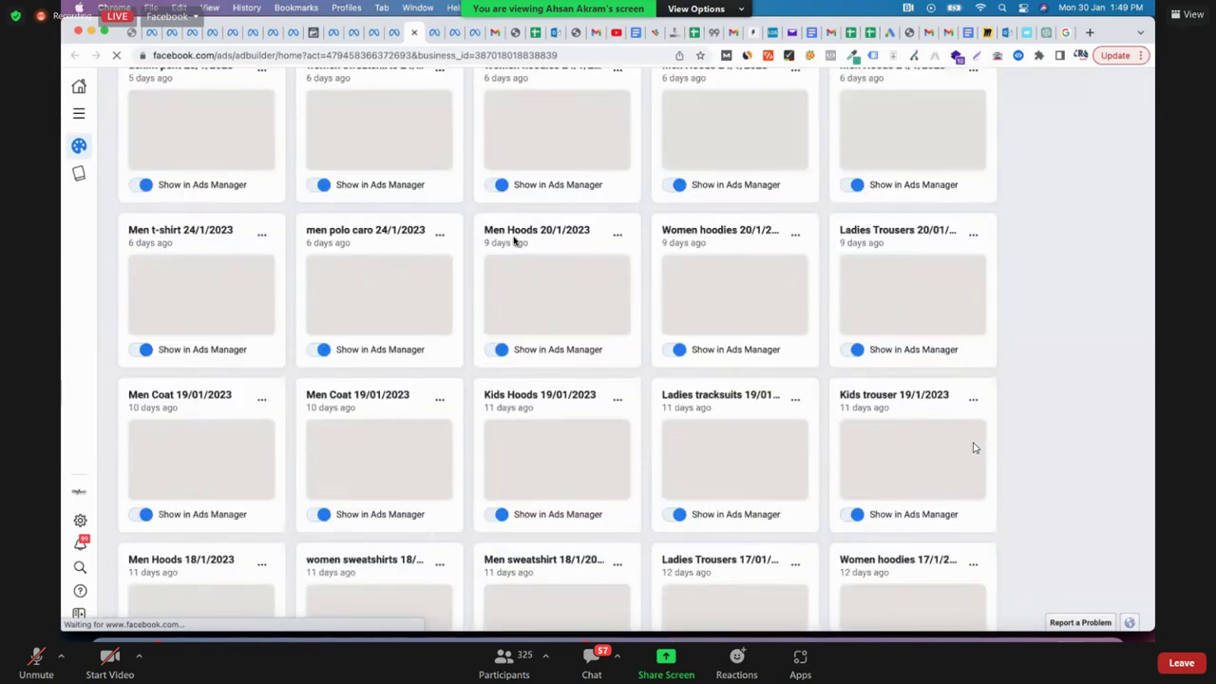
scroll(513, 240, "down", 6)
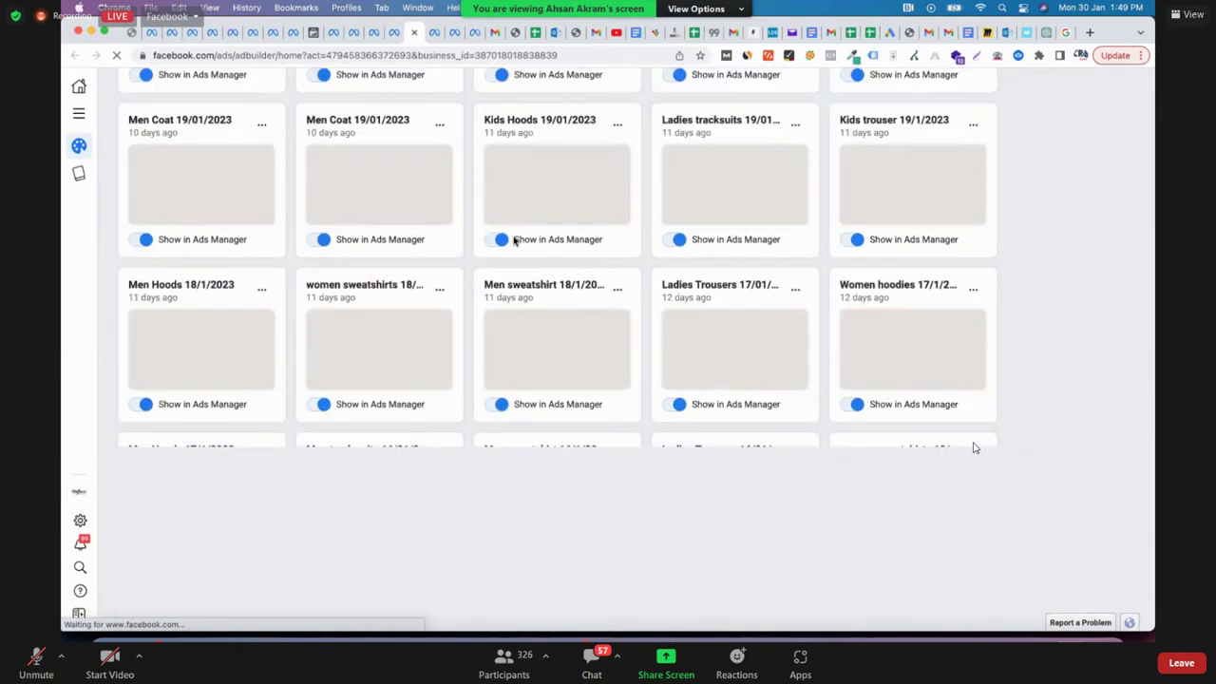
scroll(513, 240, "down", 4)
scroll(513, 240, "down", 5)
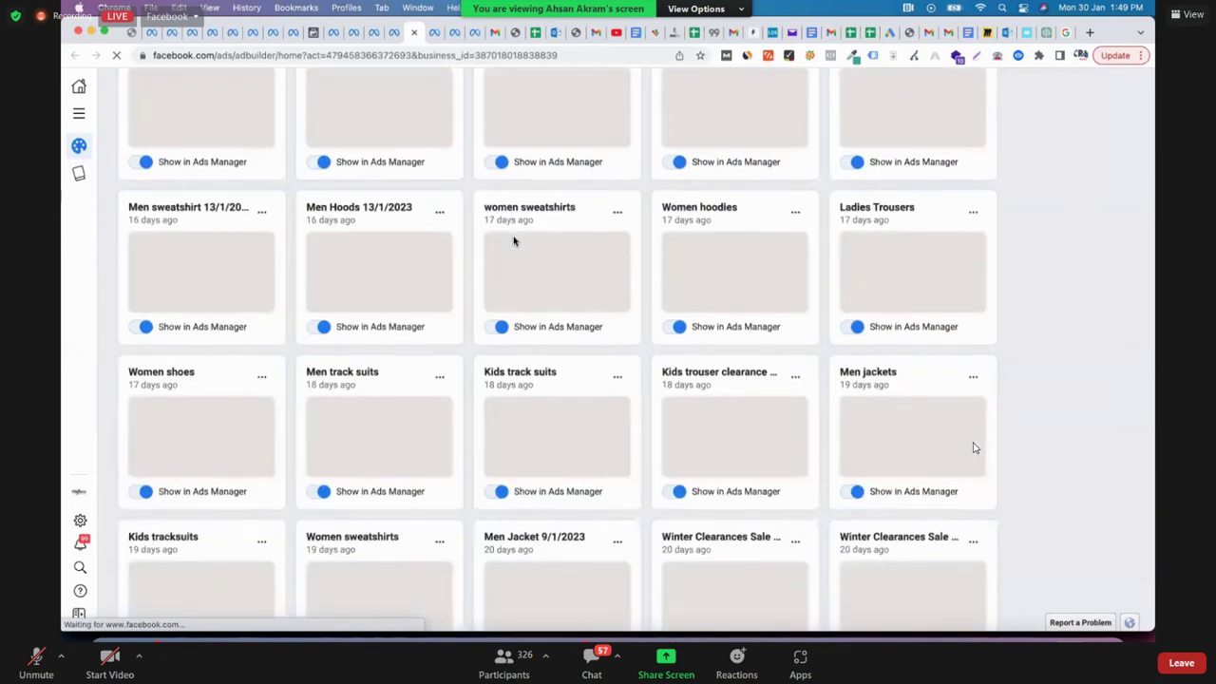
scroll(513, 240, "down", 6)
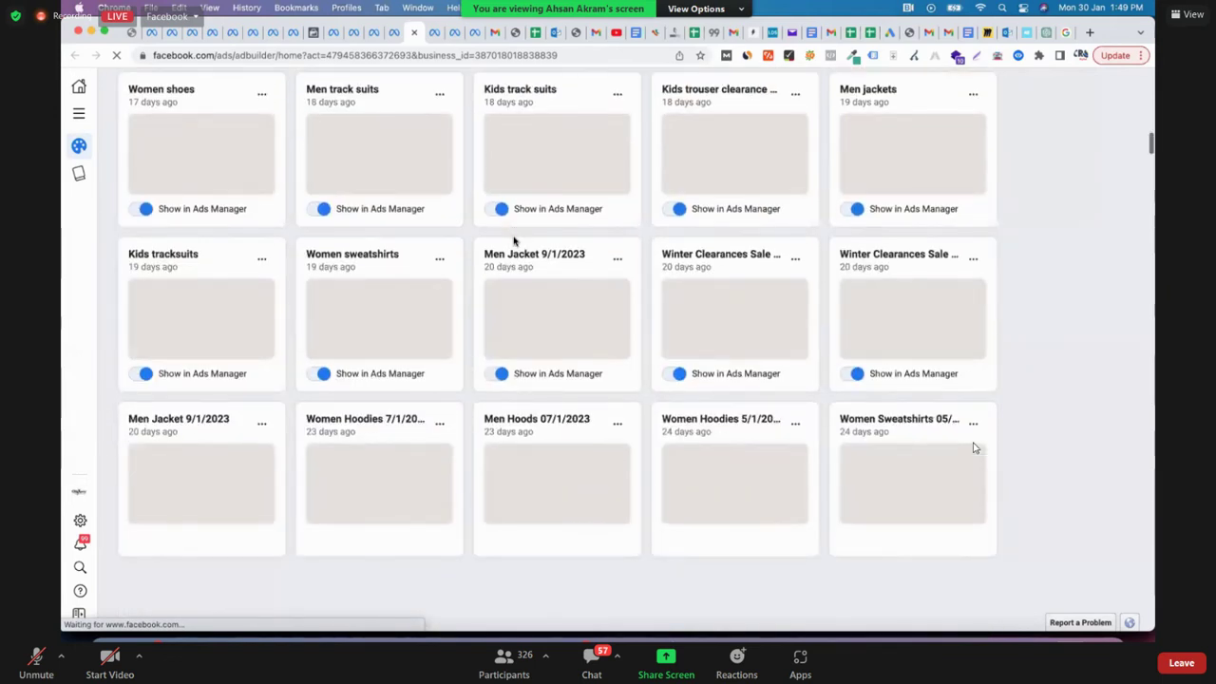
scroll(513, 240, "down", 8)
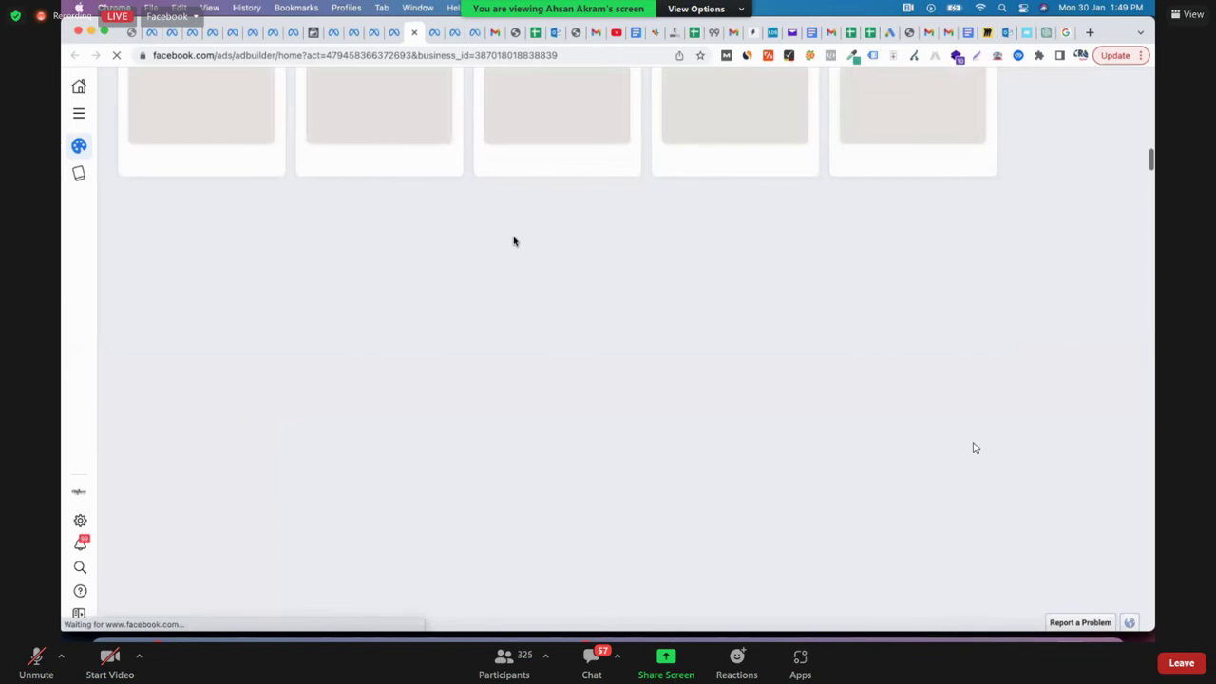
scroll(513, 240, "up", 4)
scroll(513, 240, "up", 3)
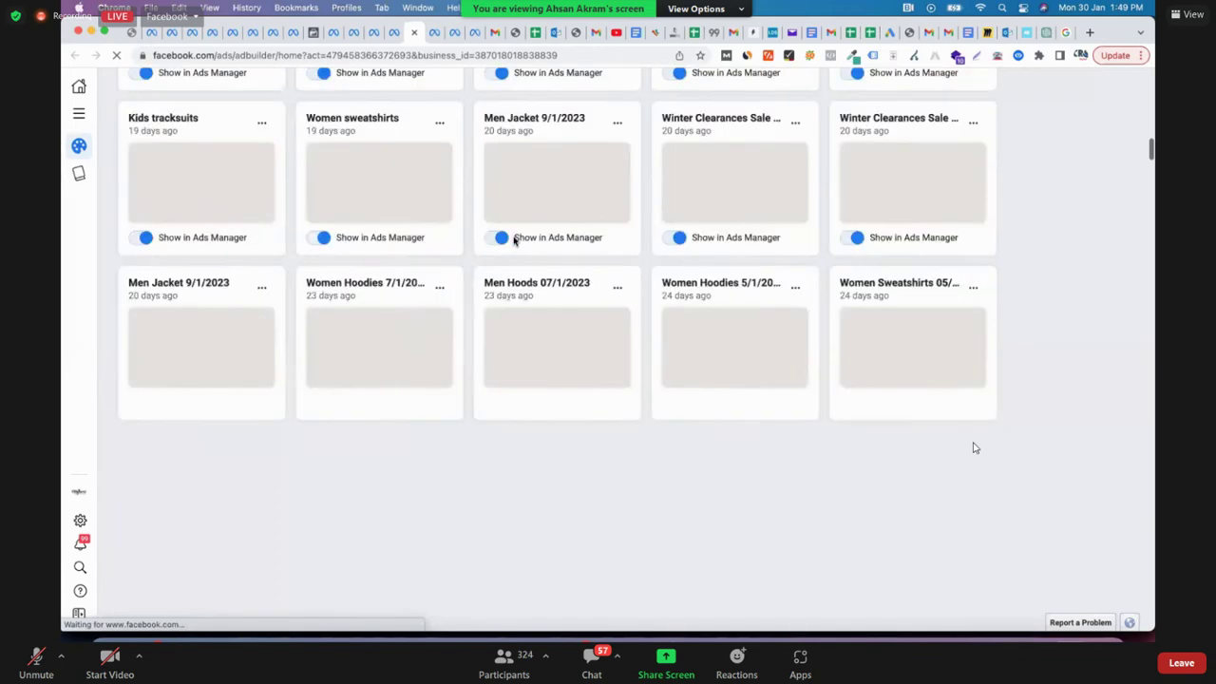
scroll(514, 240, "up", 15)
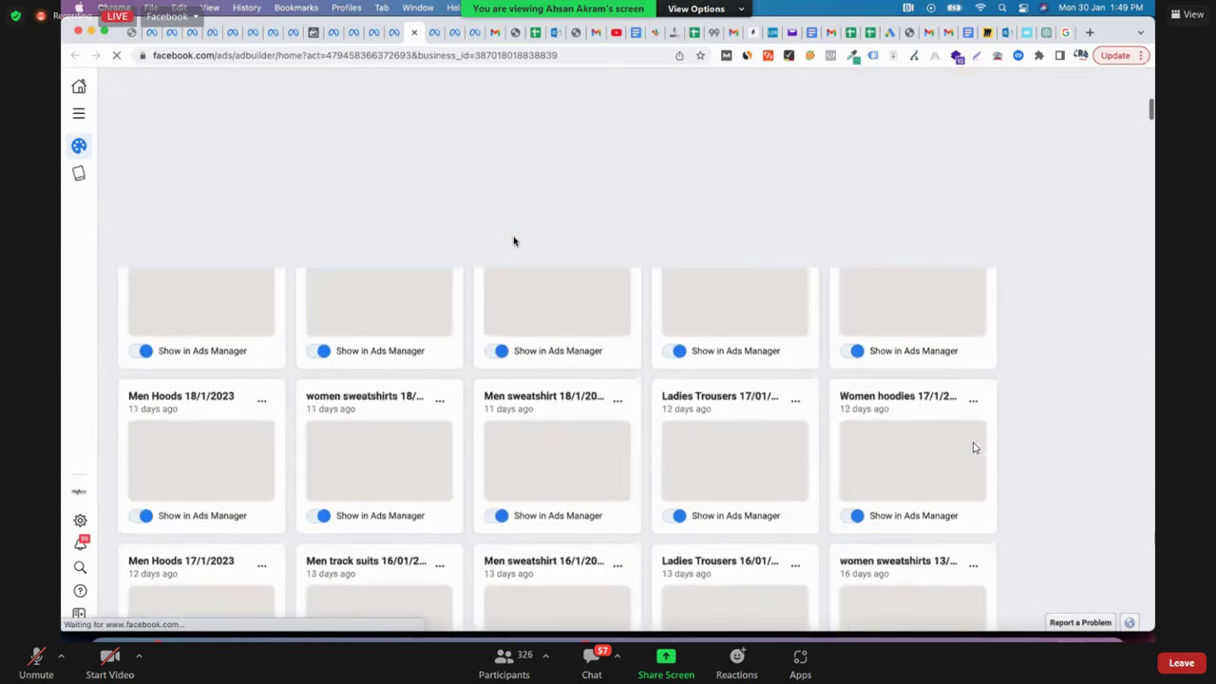
scroll(513, 240, "up", 4)
scroll(513, 241, "up", 5)
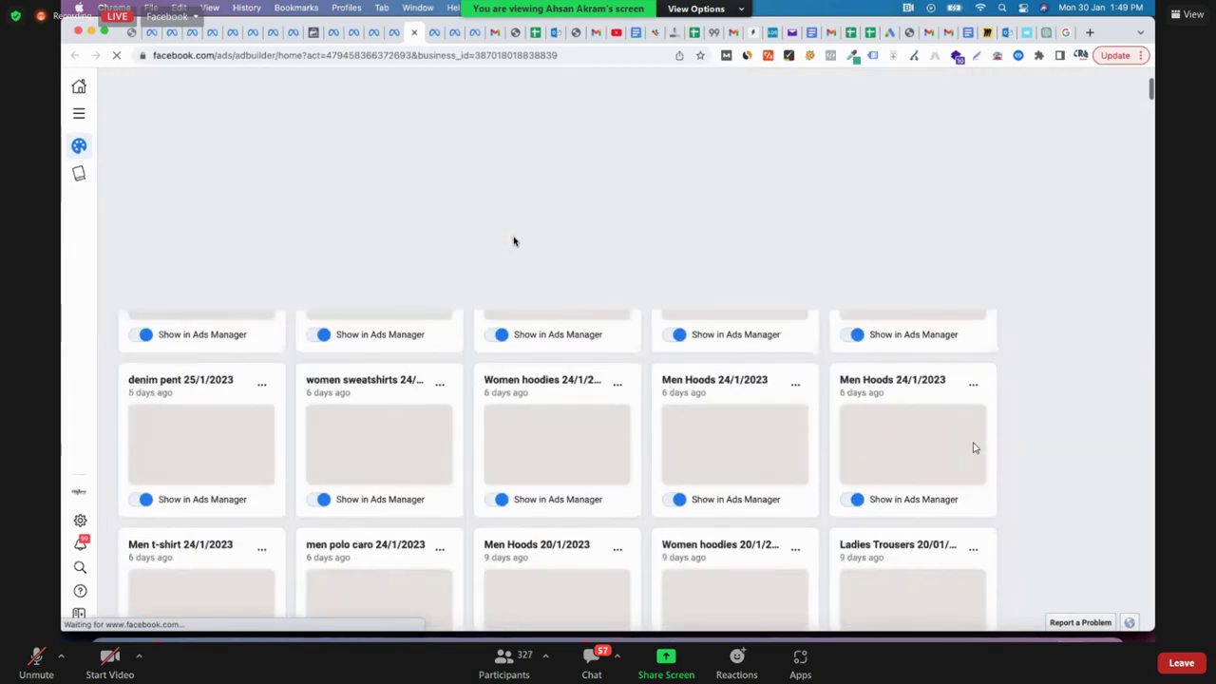
scroll(513, 240, "up", 3)
scroll(513, 240, "up", 1)
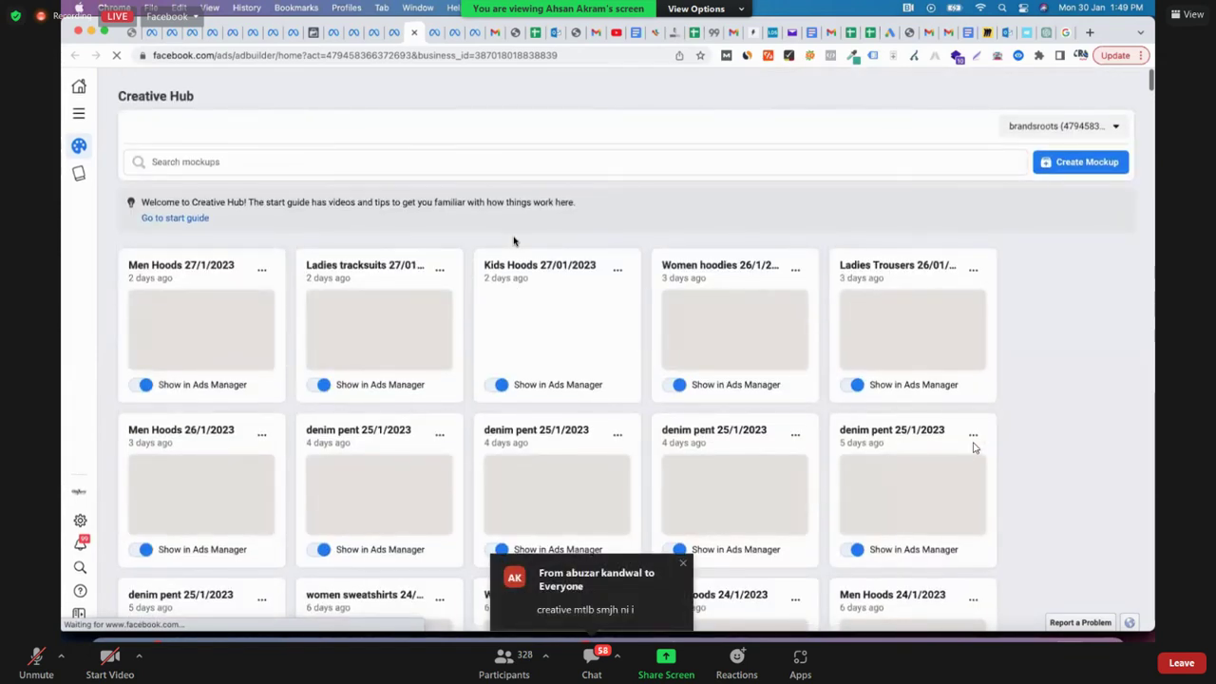
scroll(513, 241, "down", 5)
scroll(513, 241, "down", 1)
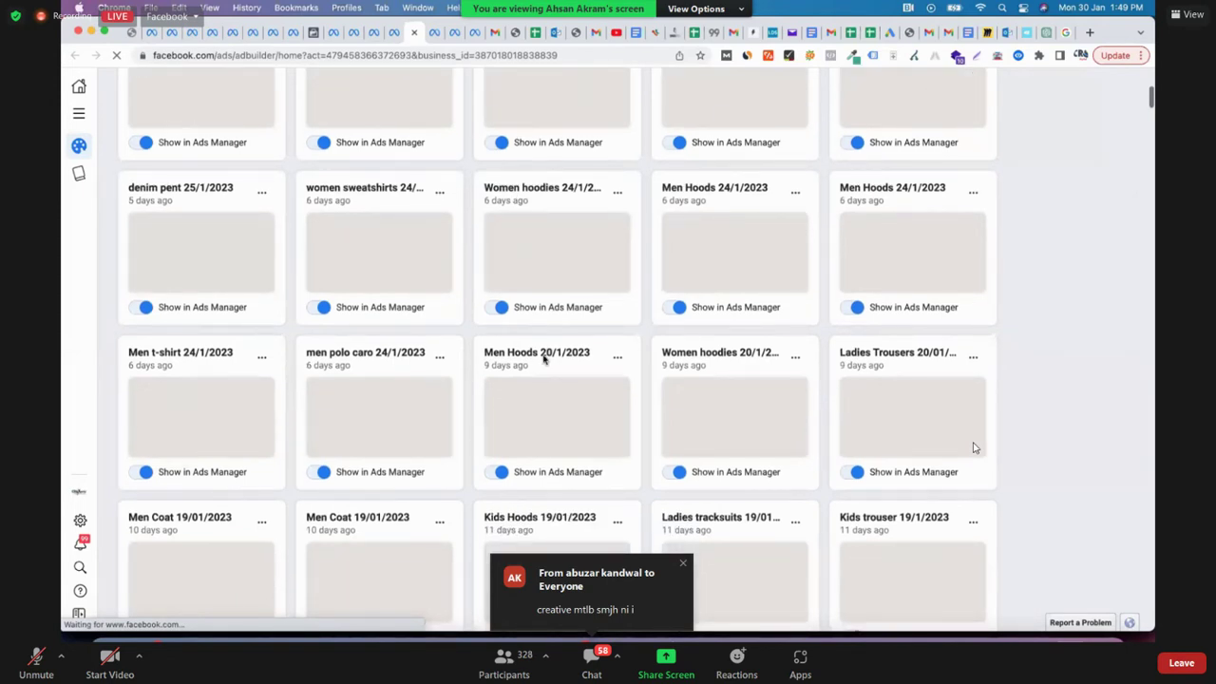
scroll(544, 359, "down", 10)
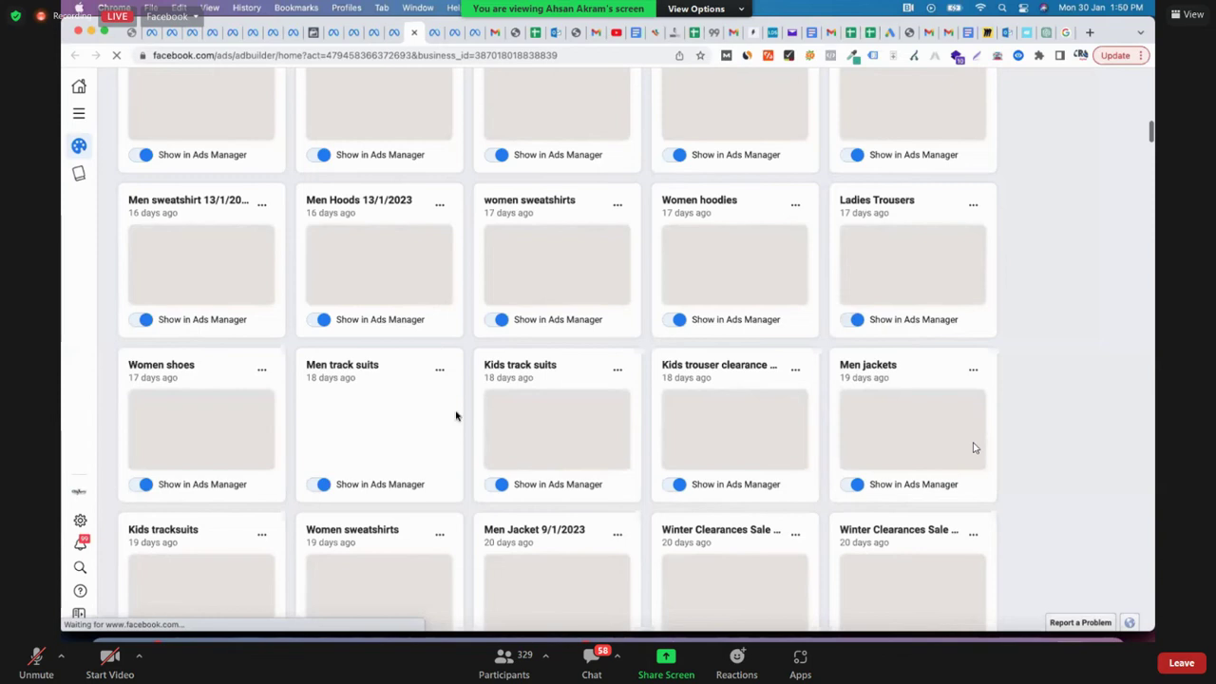
scroll(455, 415, "down", 3)
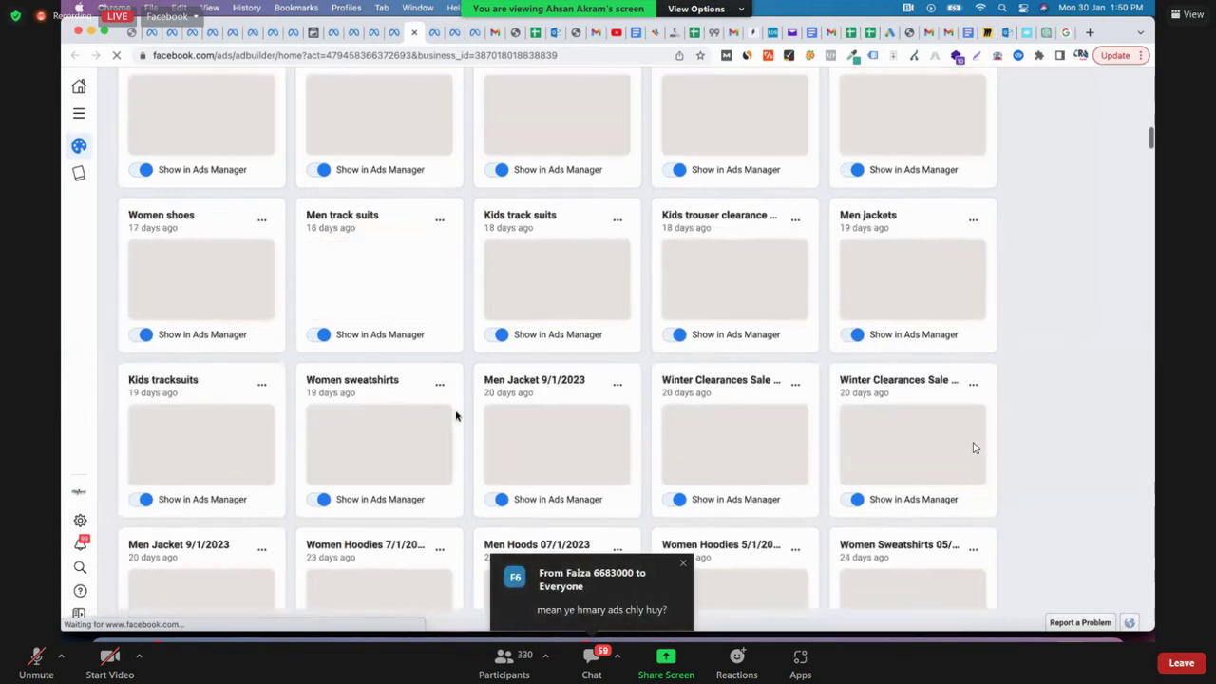
scroll(455, 415, "down", 1)
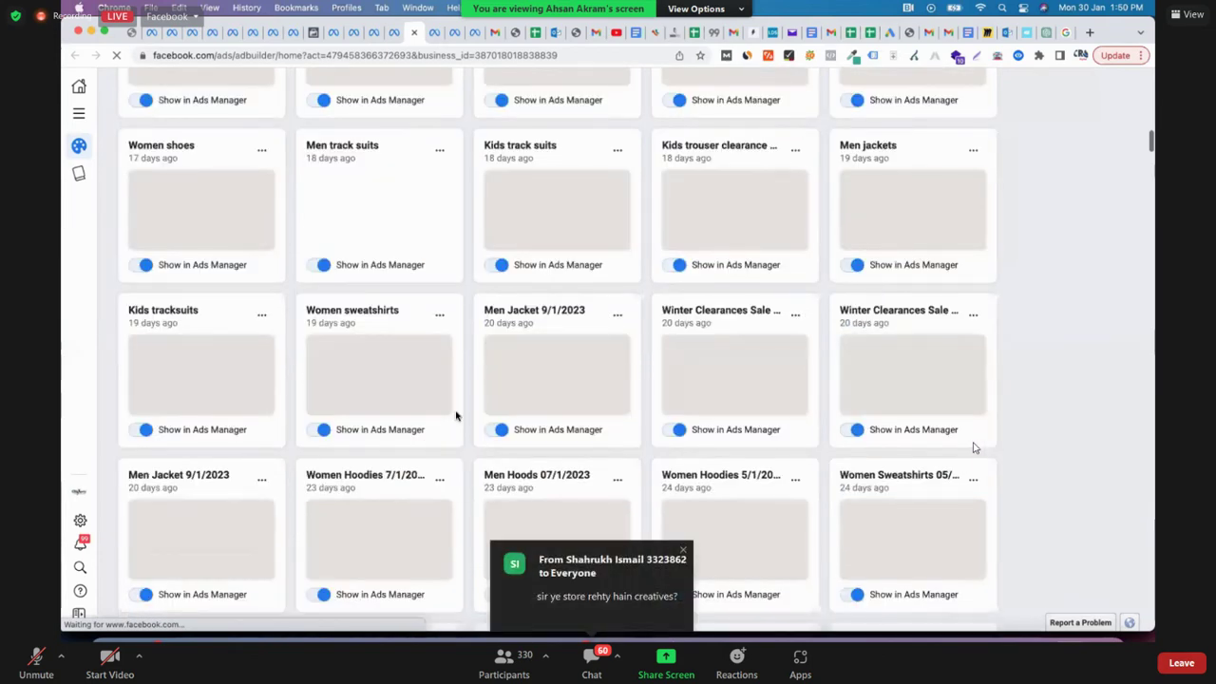
- Browse the older saved mockups in the brandsroots Creative Hub, back to those from December 2022
scroll(455, 416, "down", 3)
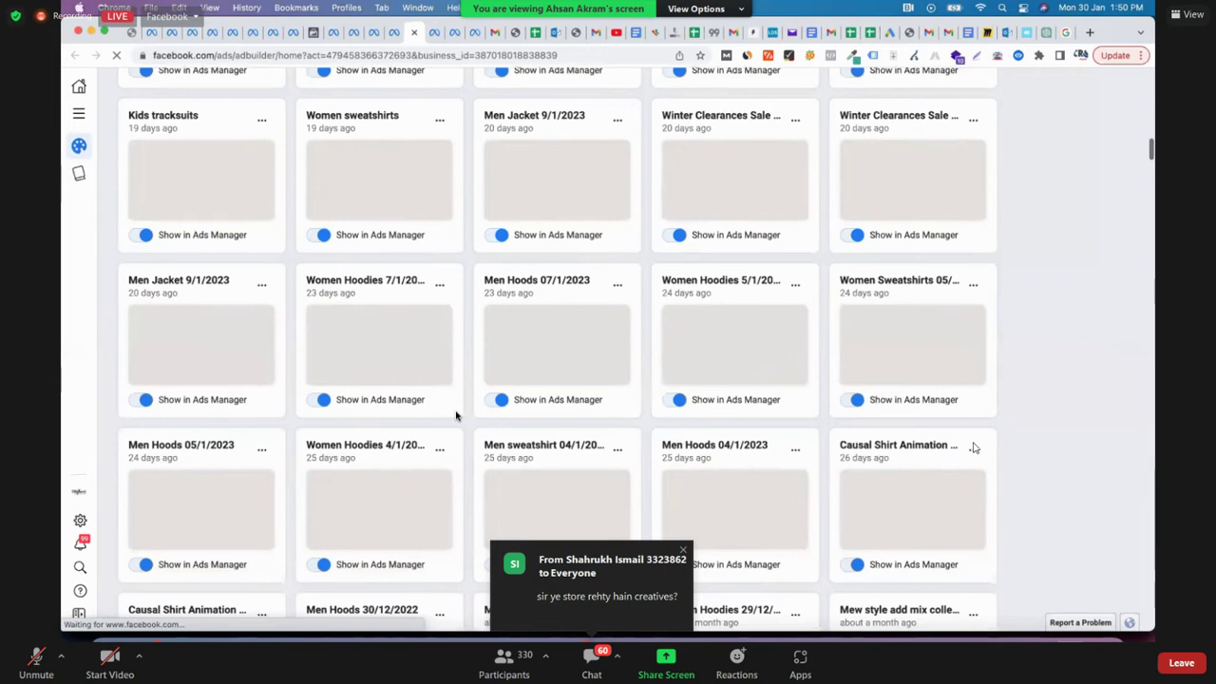
scroll(456, 415, "down", 5)
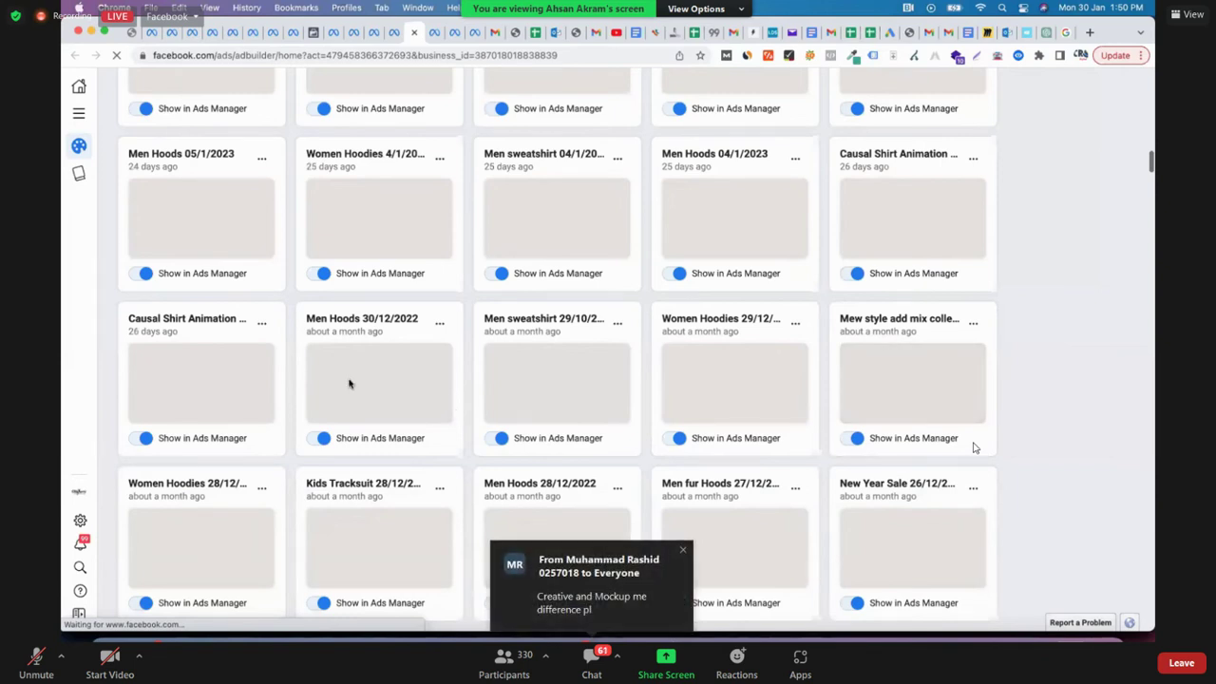
scroll(347, 383, "down", 5)
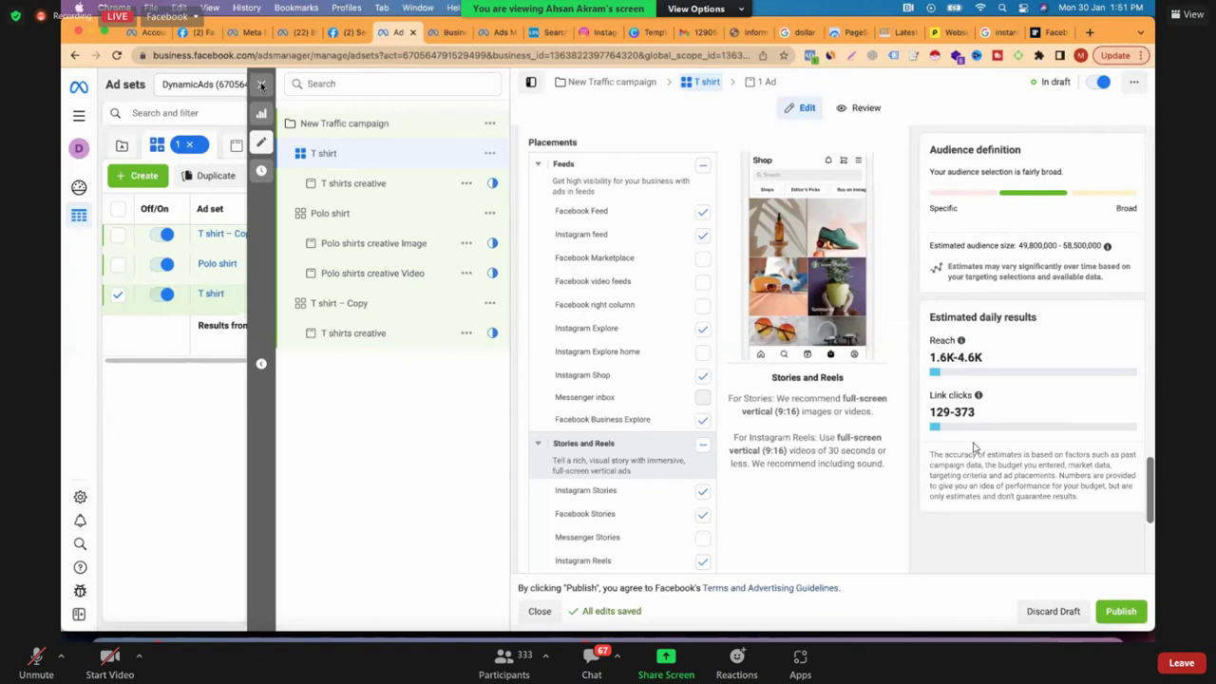
- Close the T shirt ad set editor, clear the campaign and ad set selections, and return to the DynamicAds campaign list
key("Escape")
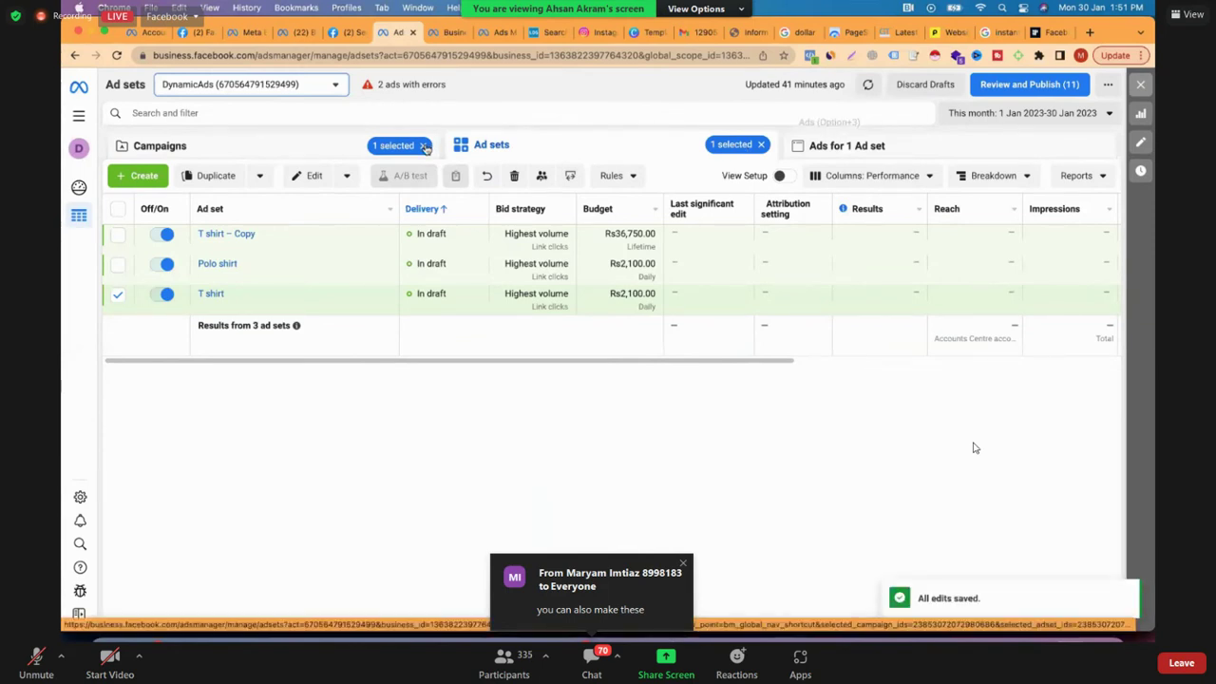
left_click(425, 146)
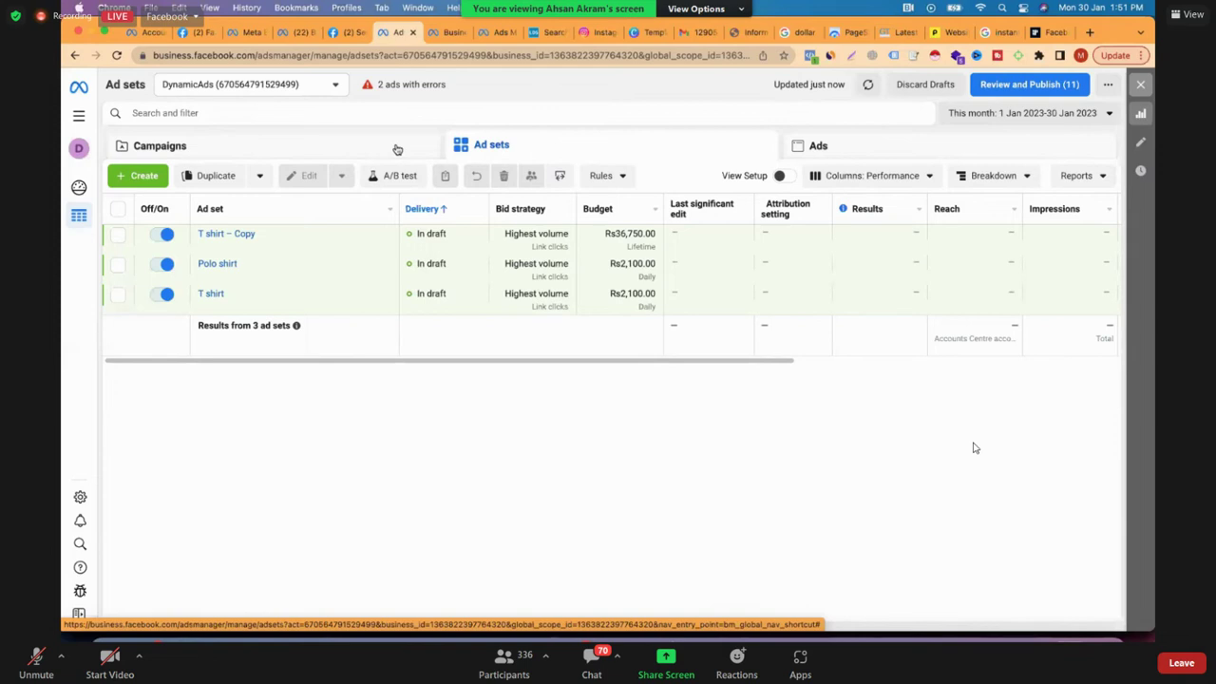
left_click(397, 150)
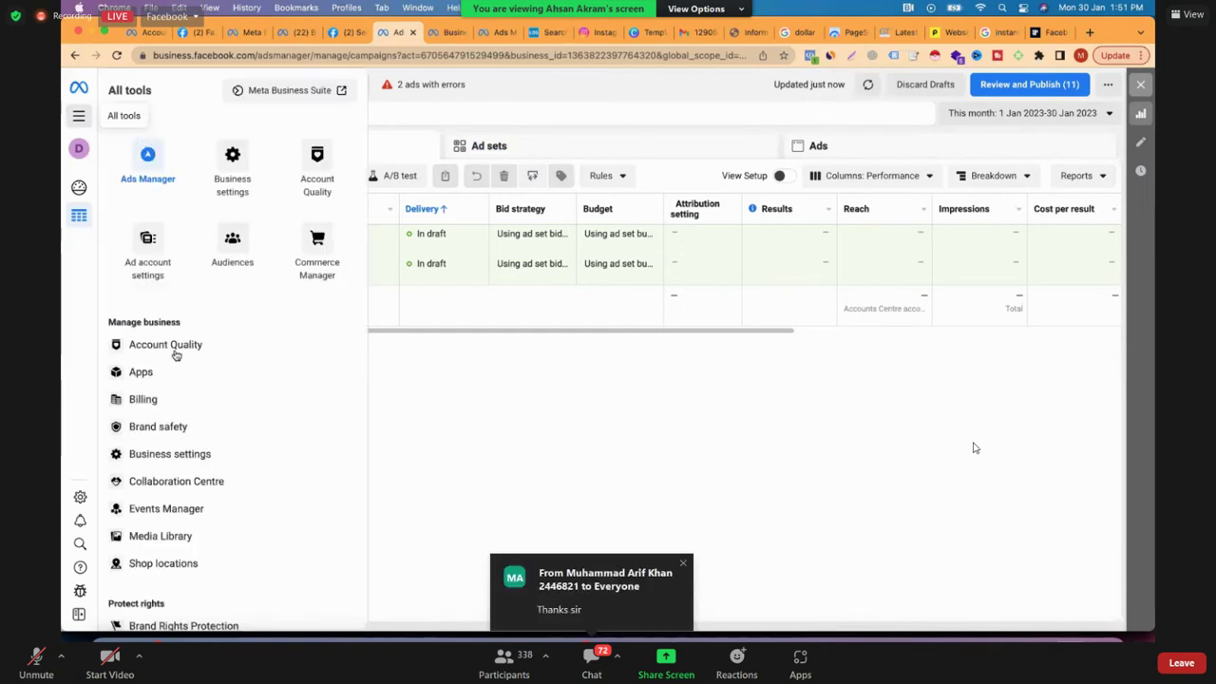
- Open Creative Hub for the DynamicAds account in a new browser tab, accept the account switch and dismiss the welcome message
scroll(176, 355, "down", 2)
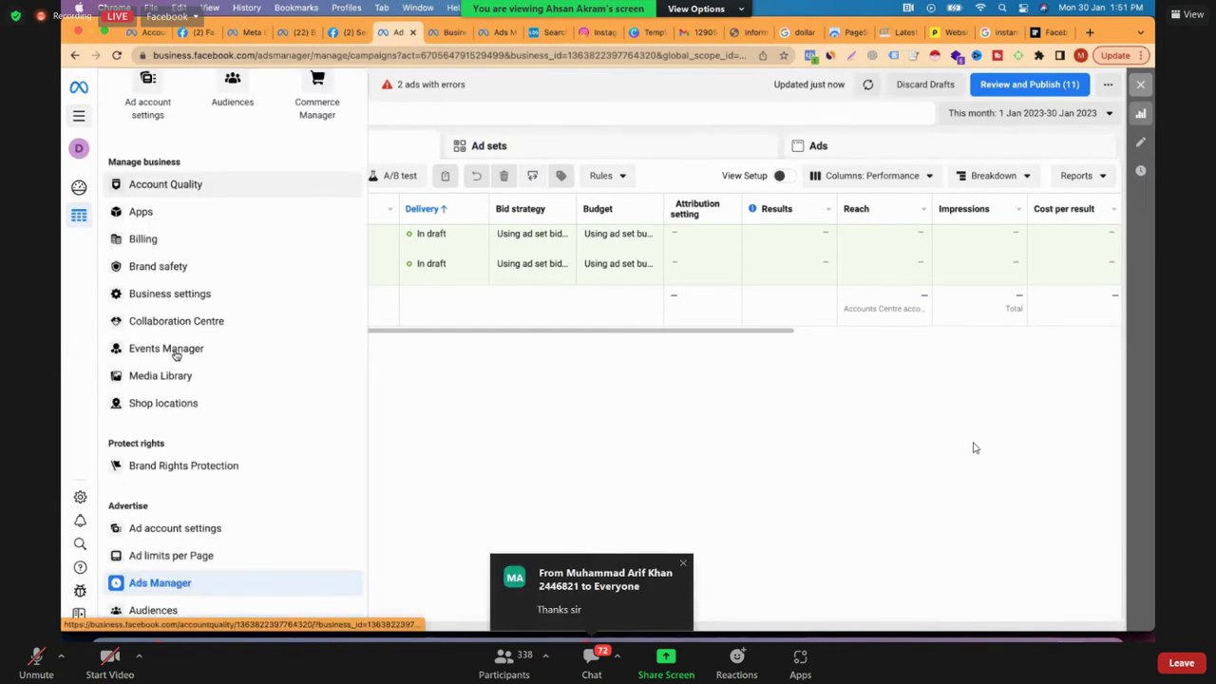
scroll(163, 409, "down", 3)
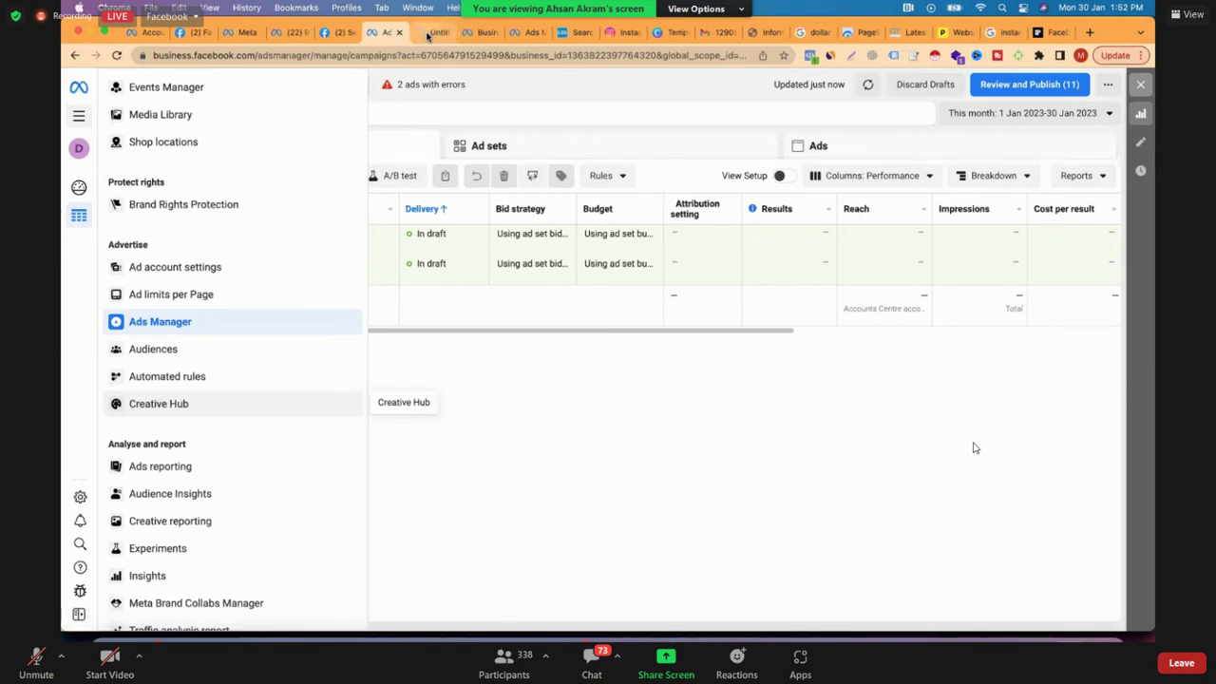
left_click(428, 35)
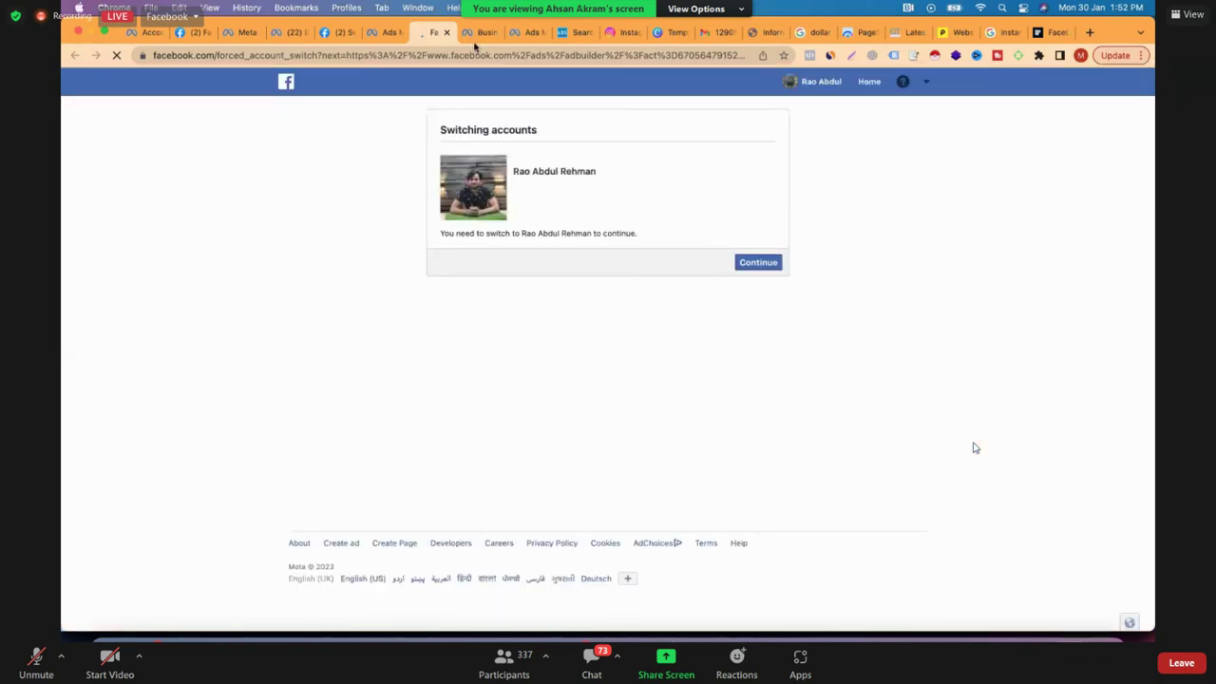
left_click(758, 263)
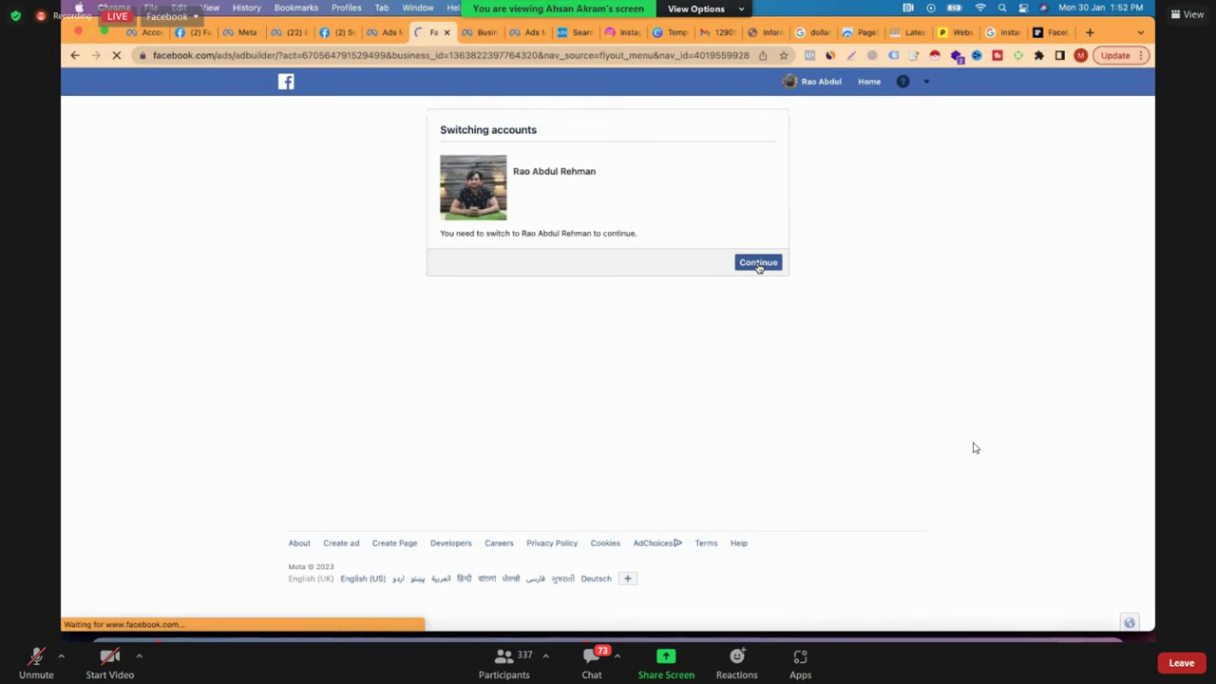
left_click(758, 264)
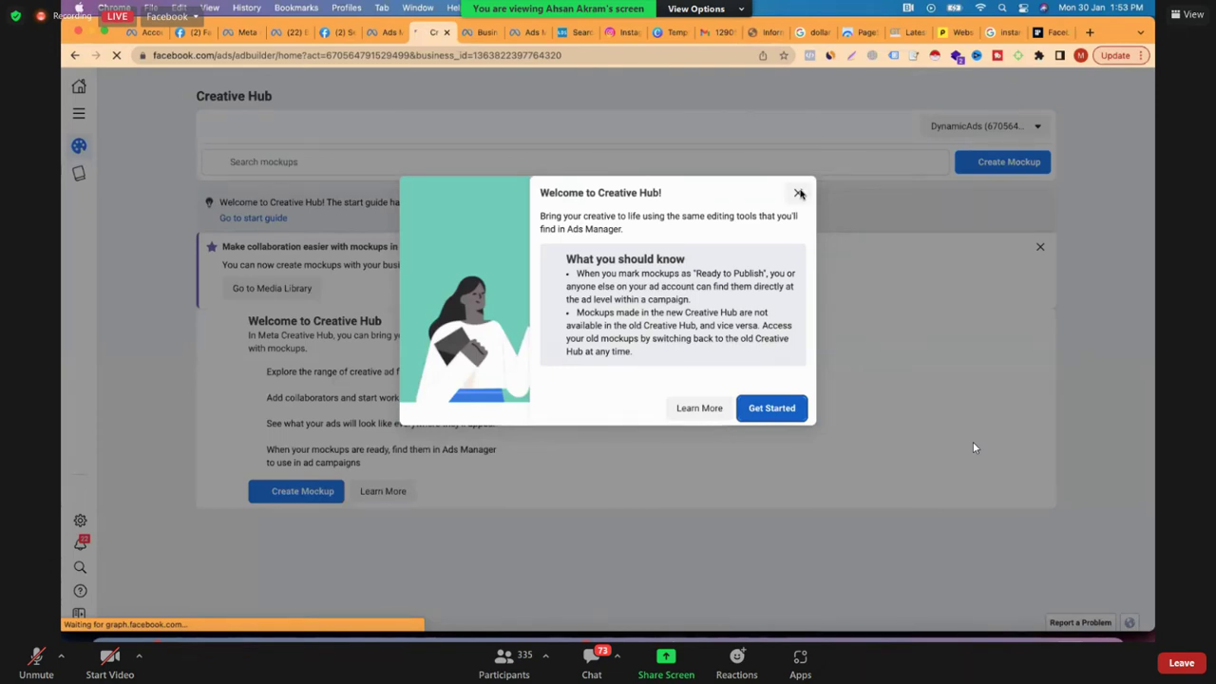
left_click(799, 193)
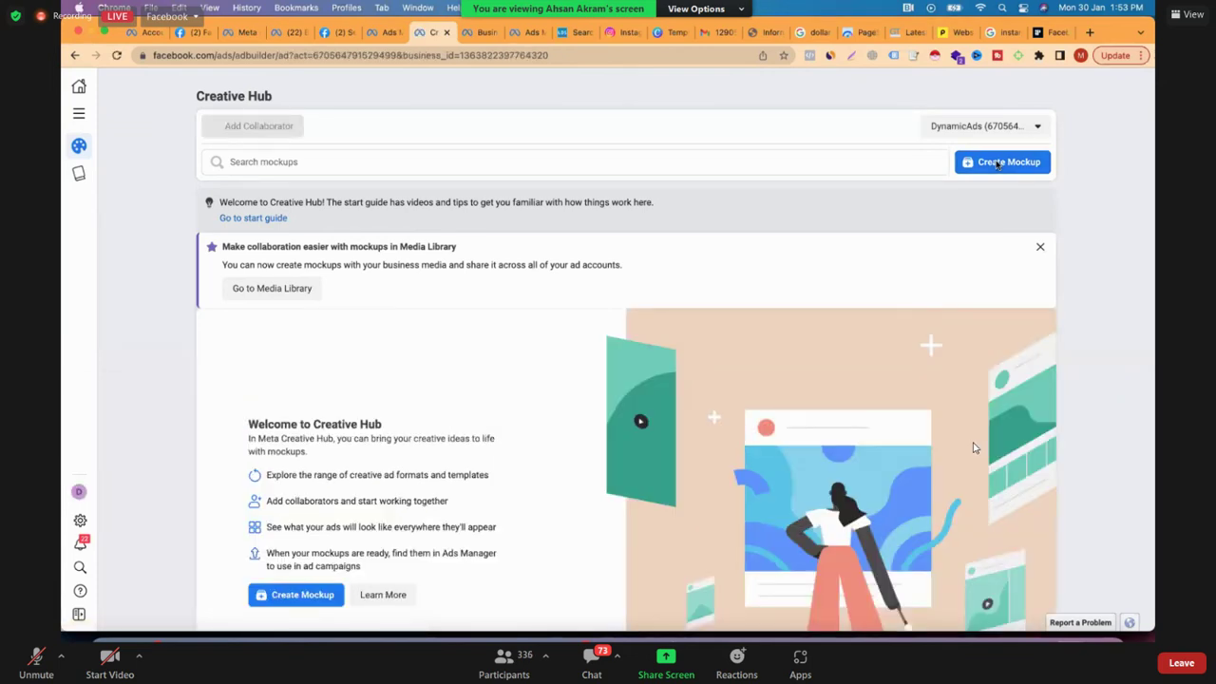
- Create a new mockup with DynamicAds as the Facebook Page and dynamicads12 as the Instagram account, and highlight the profile photo warning
left_click(996, 163)
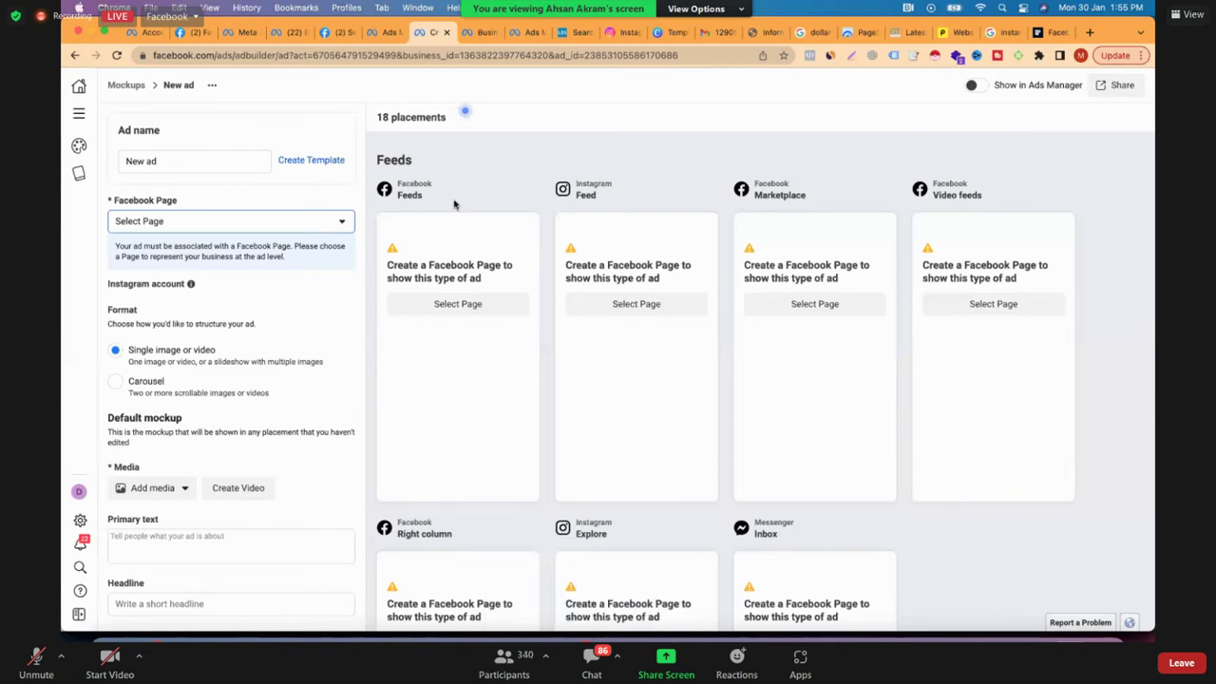
left_click(311, 225)
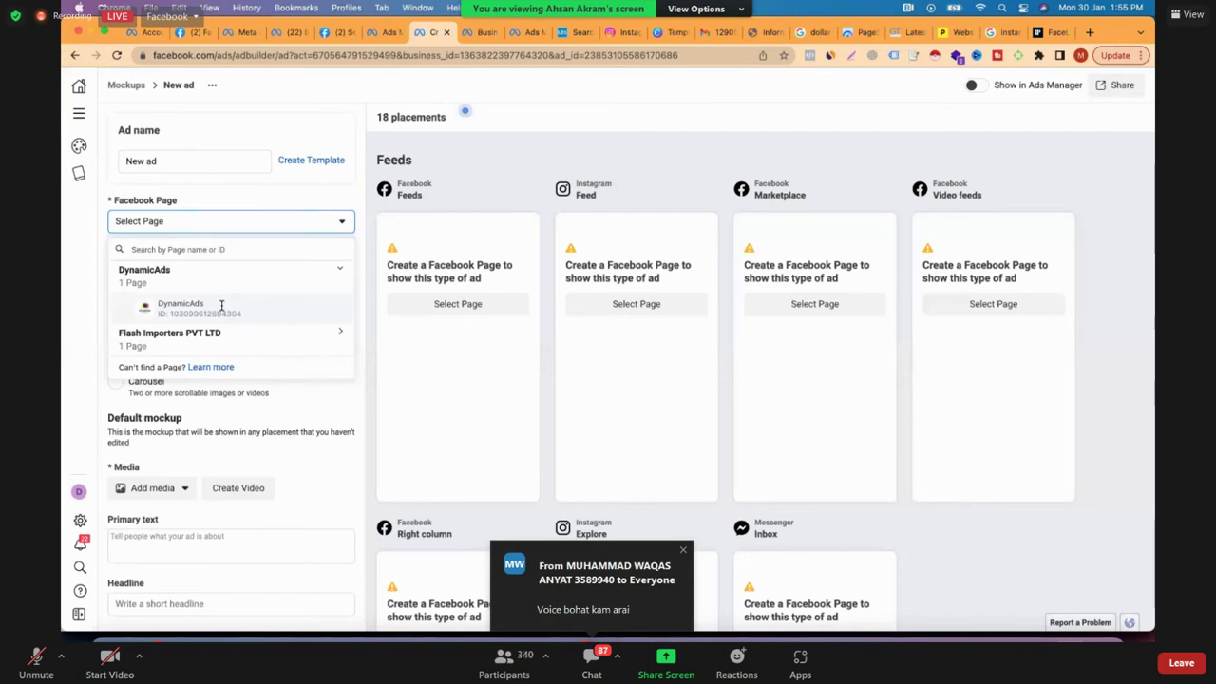
left_click(220, 306)
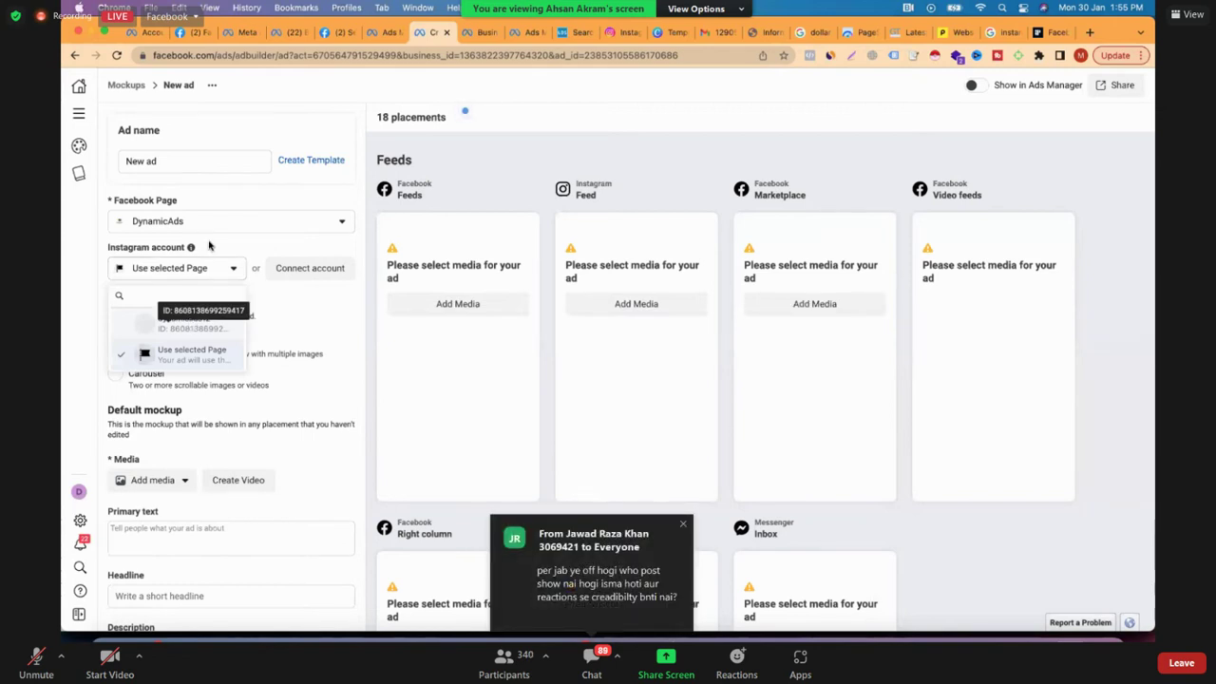
left_click(185, 324)
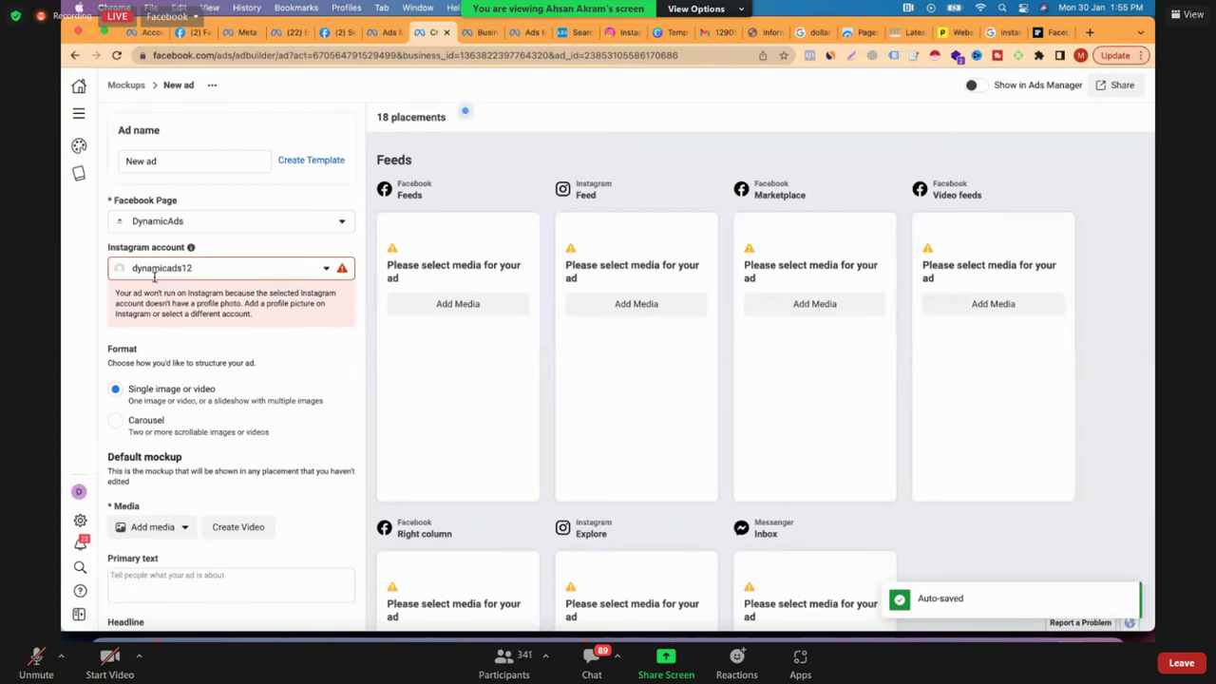
triple_click(301, 315)
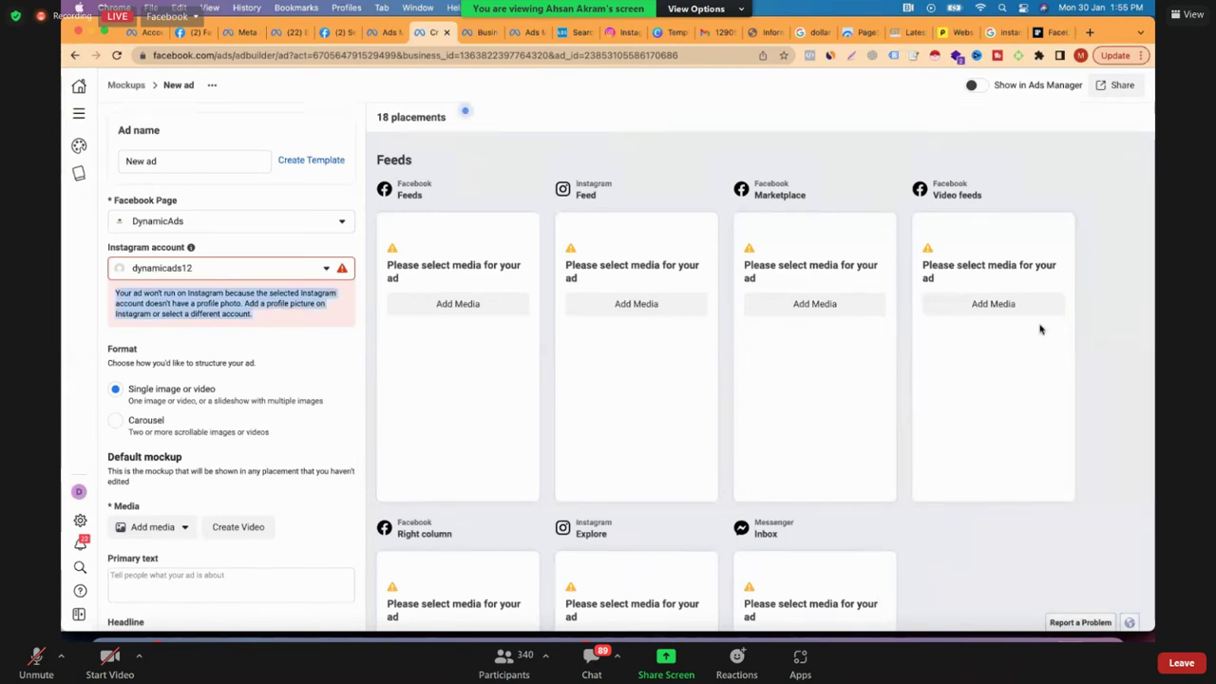
left_click(1013, 239)
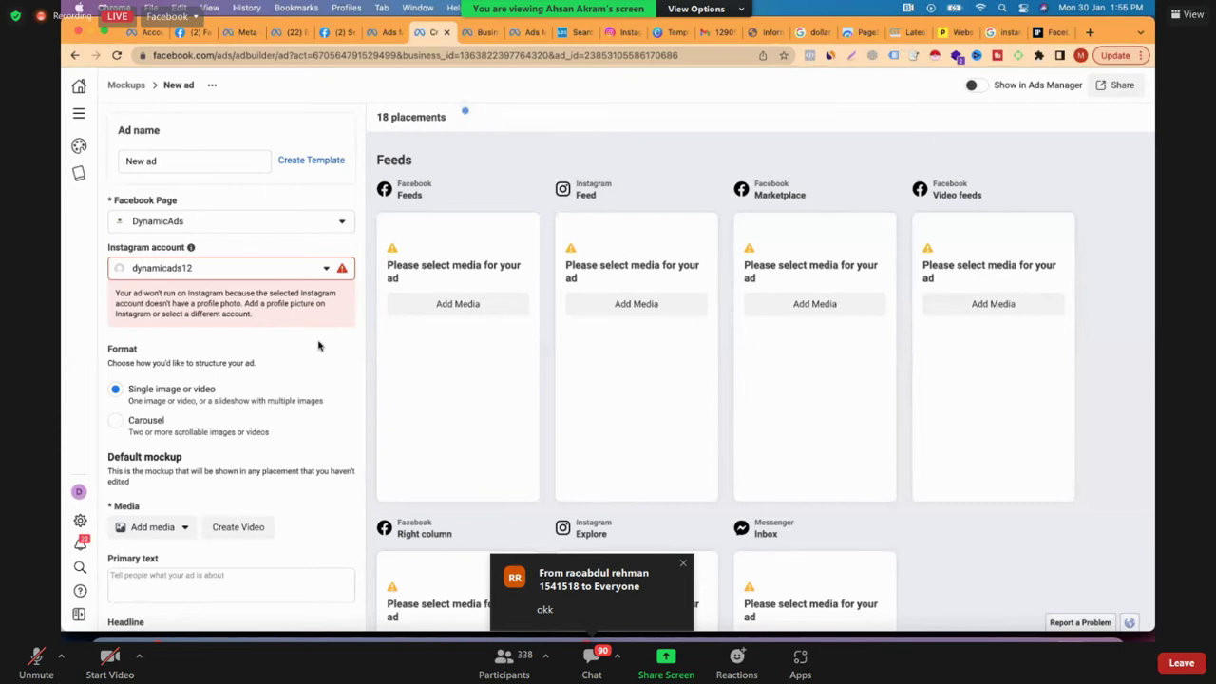
- Add the 1080 × 1080 Cassual Shirt video from the account's media to the default mockup and continue to cropping
scroll(318, 346, "down", 3)
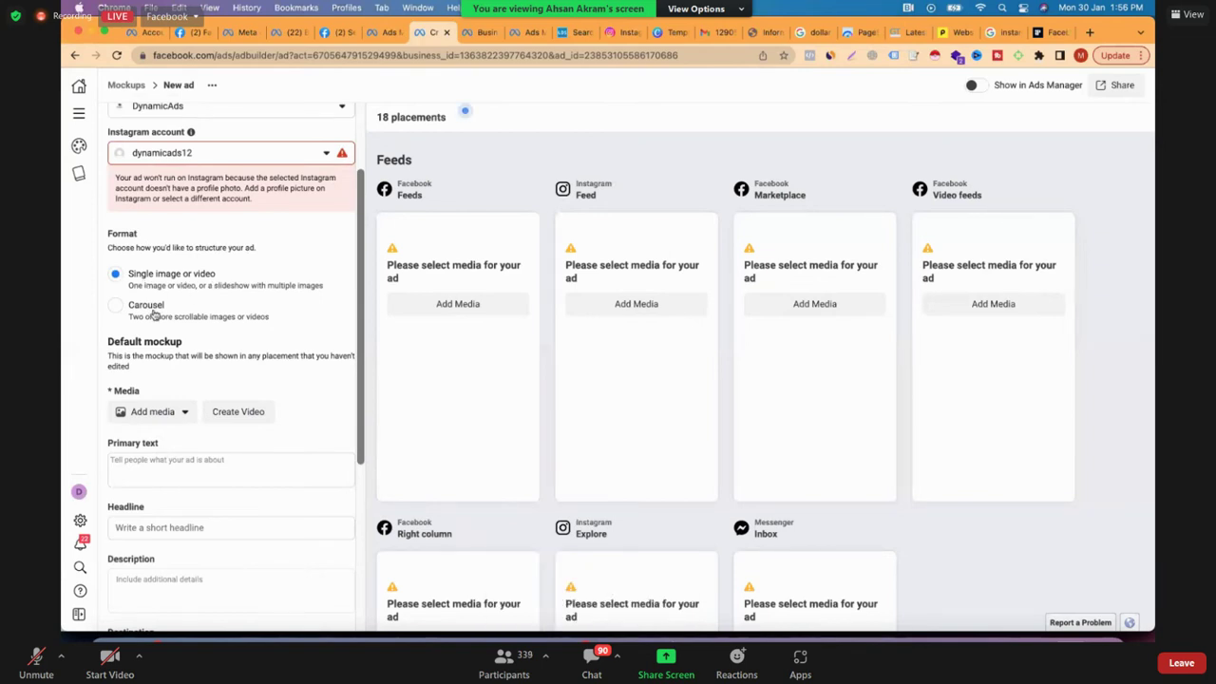
scroll(152, 315, "down", 3)
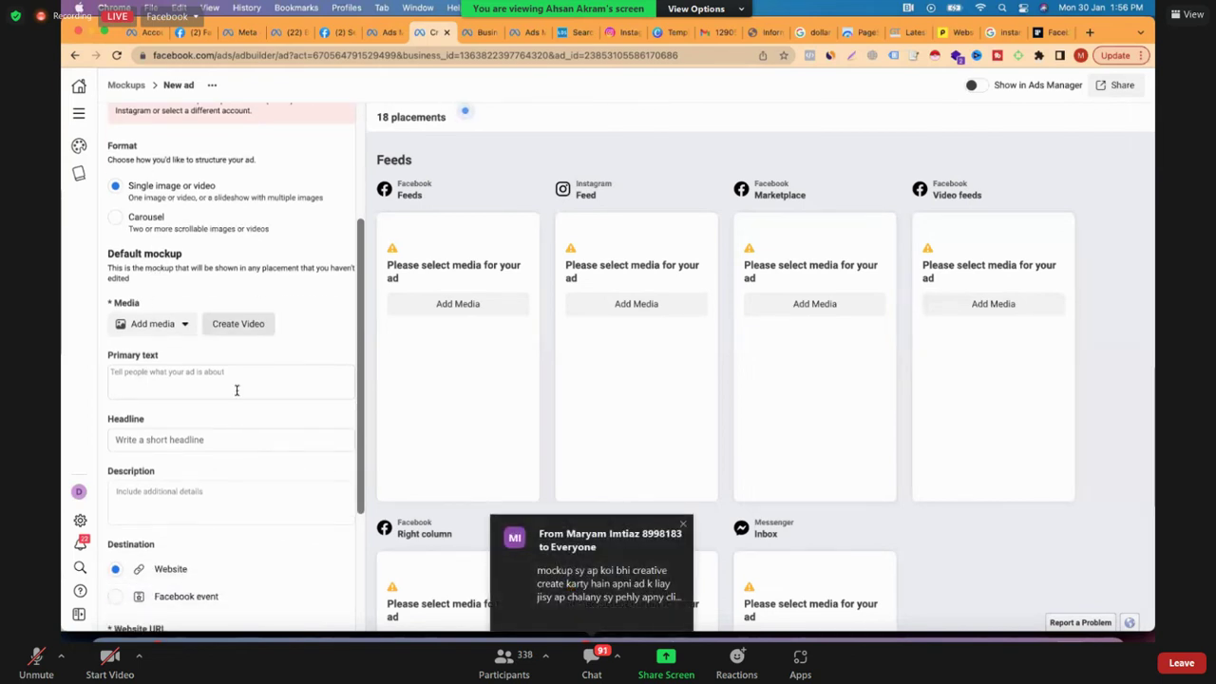
scroll(161, 273, "down", 1)
scroll(161, 273, "down", 2)
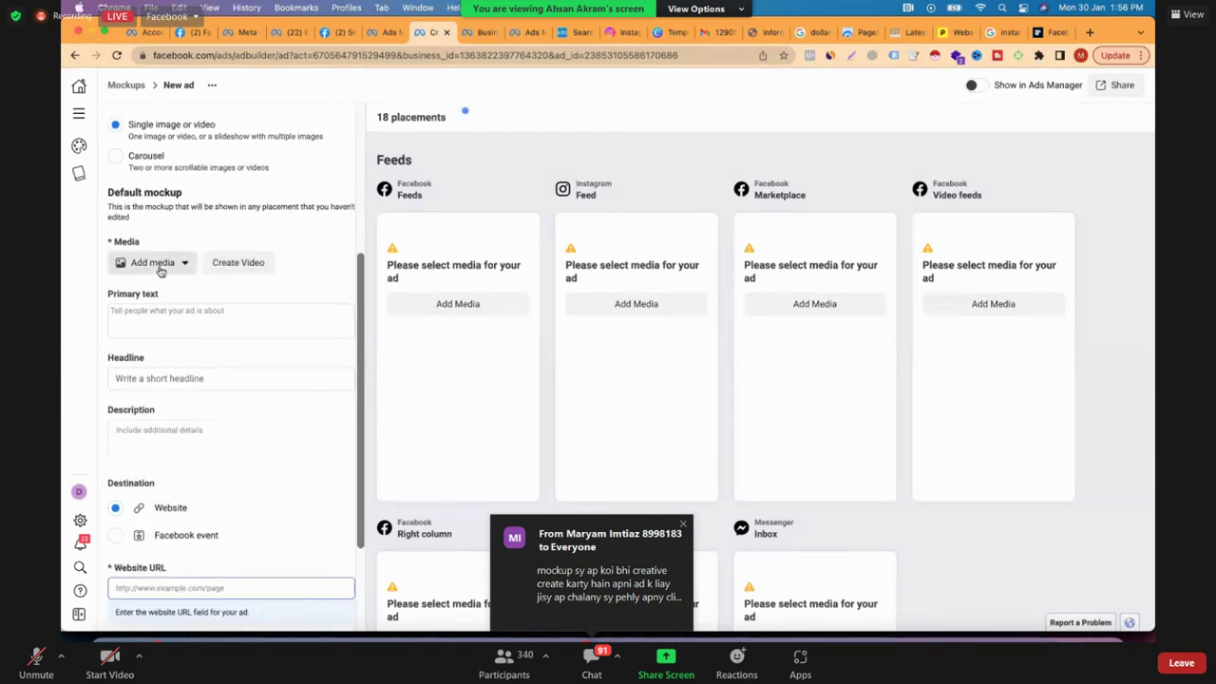
left_click(160, 266)
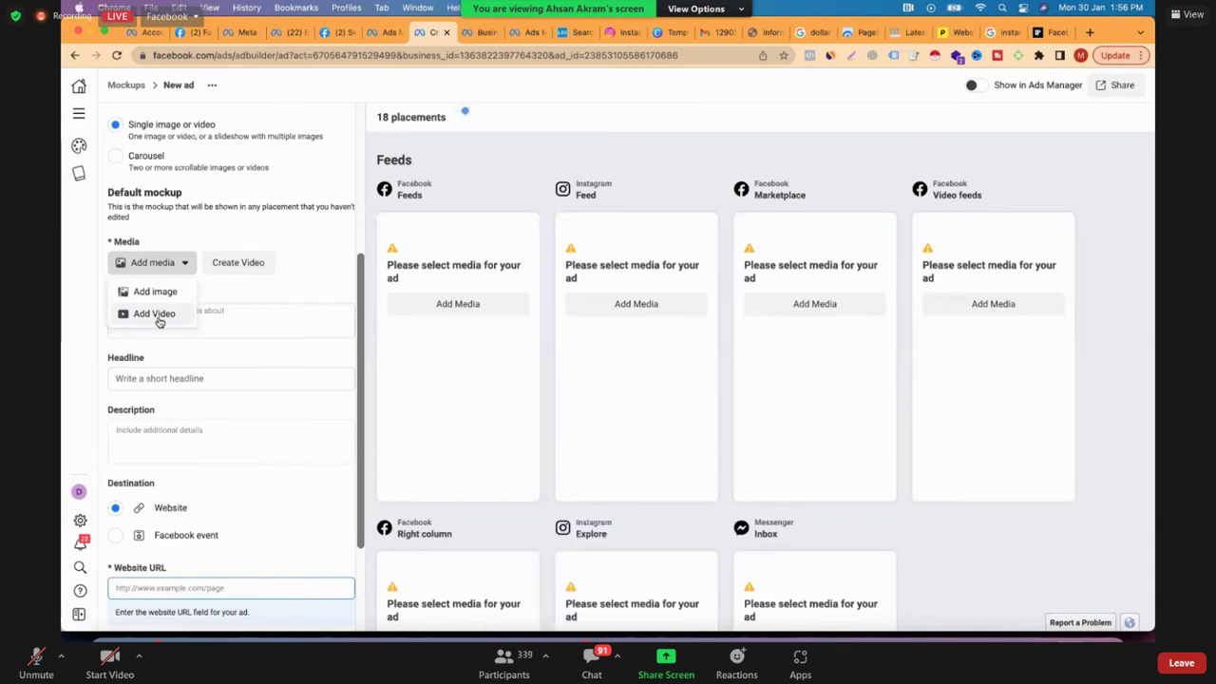
left_click(158, 316)
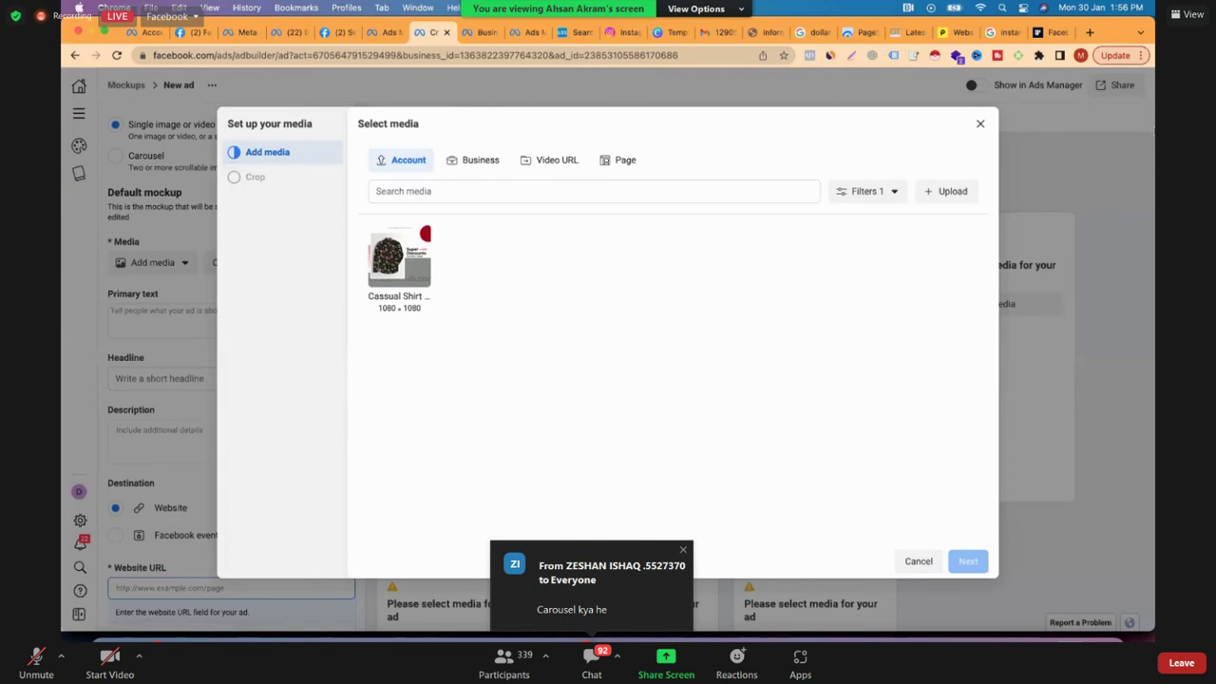
left_click(399, 255)
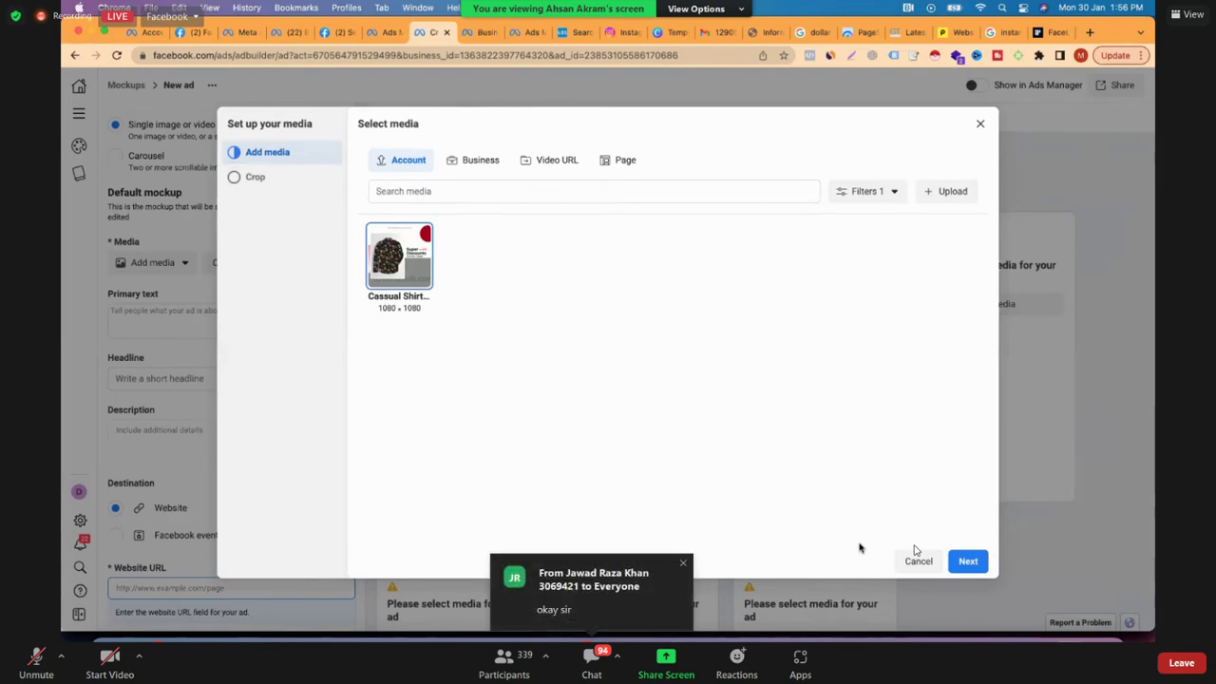
left_click(968, 562)
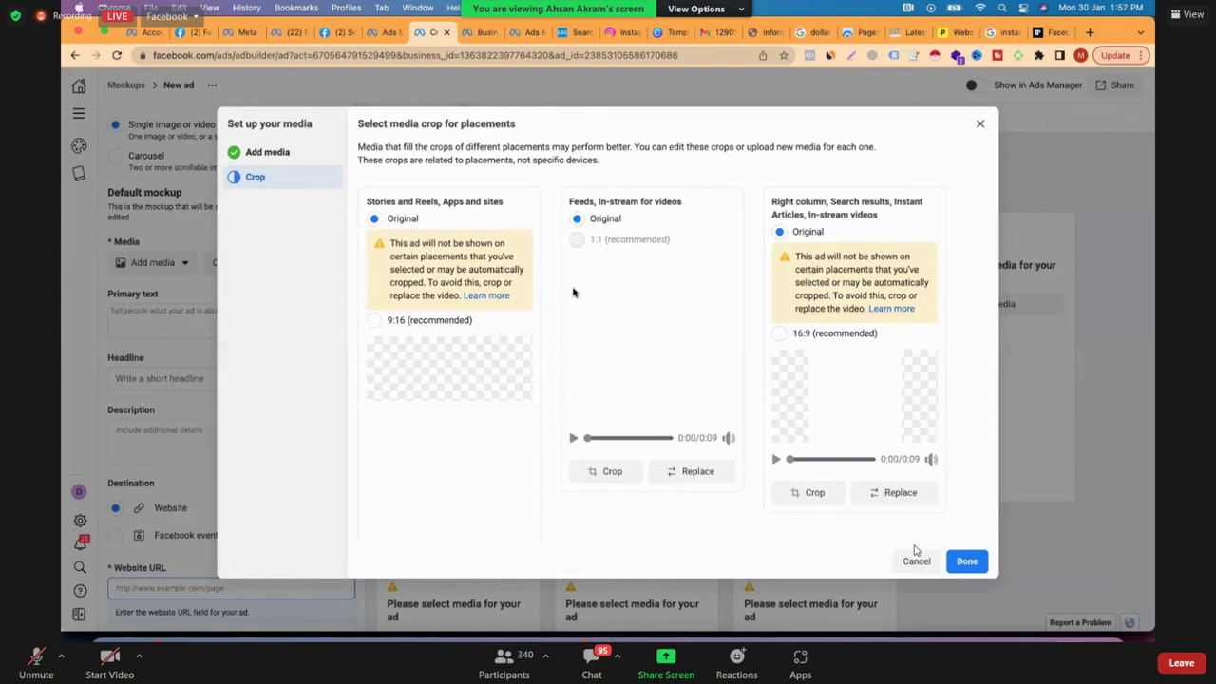
- Crop the video to 9:16 for Stories and Reels and 16:9 for the right column group, and apply the media
scroll(442, 231, "down", 3)
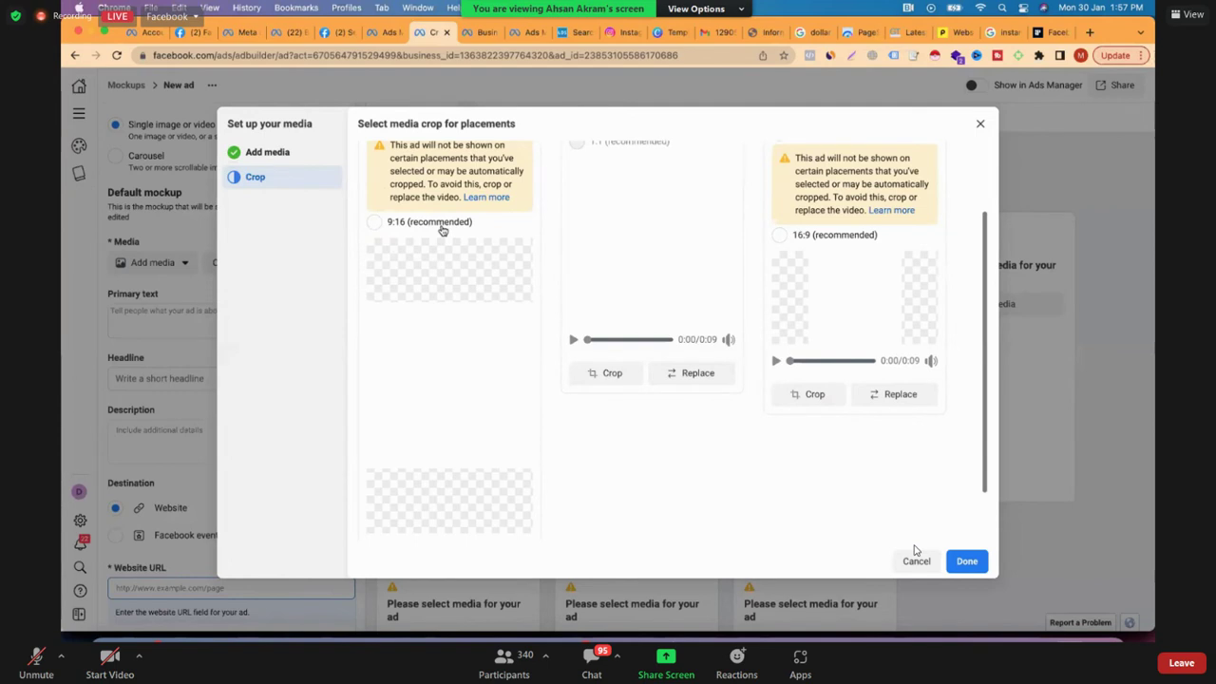
scroll(442, 231, "up", 3)
scroll(402, 218, "down", 5)
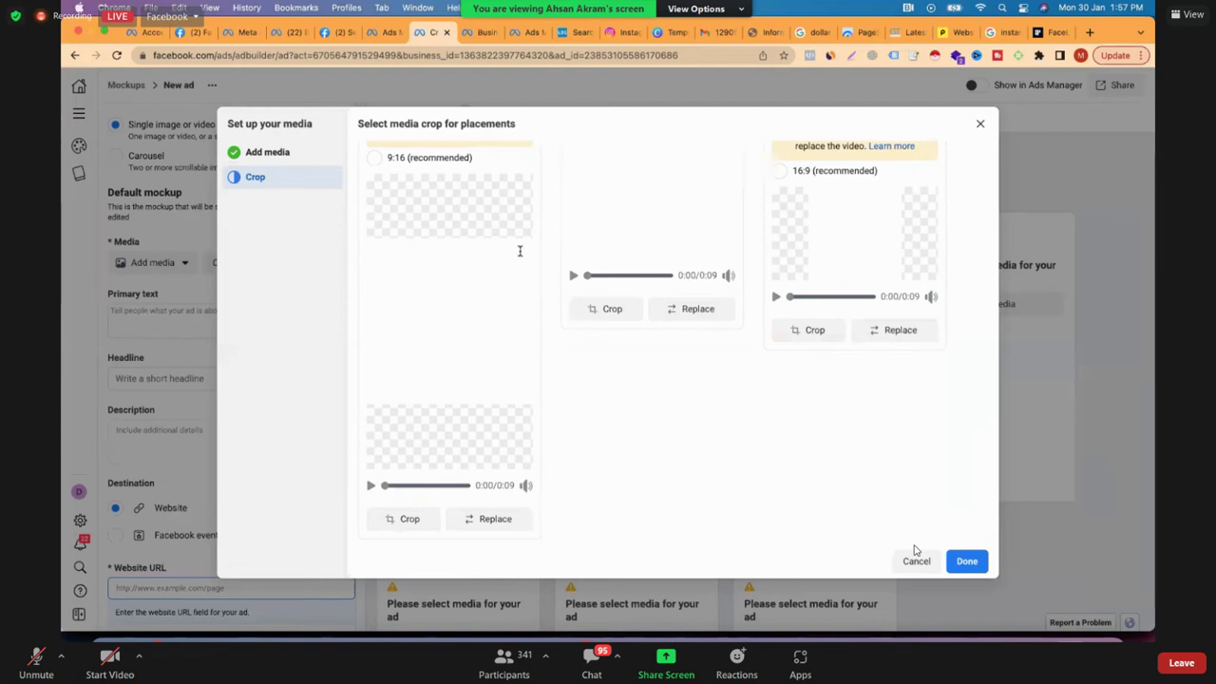
scroll(551, 278, "up", 3)
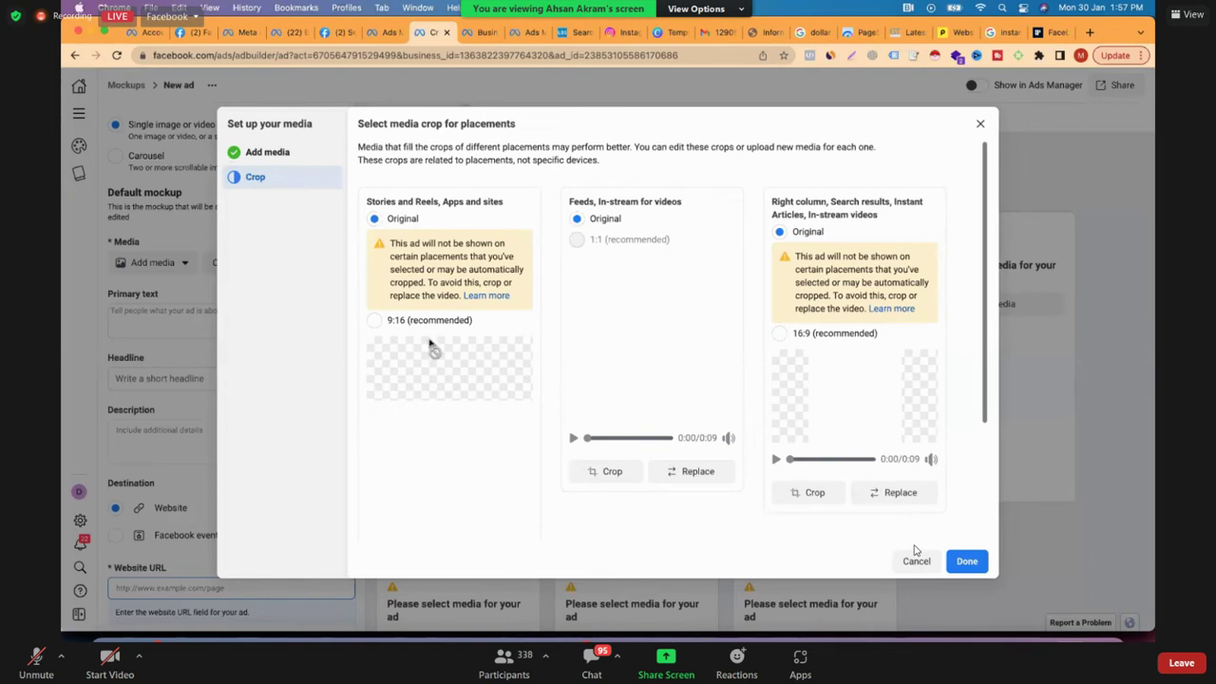
left_click(779, 336)
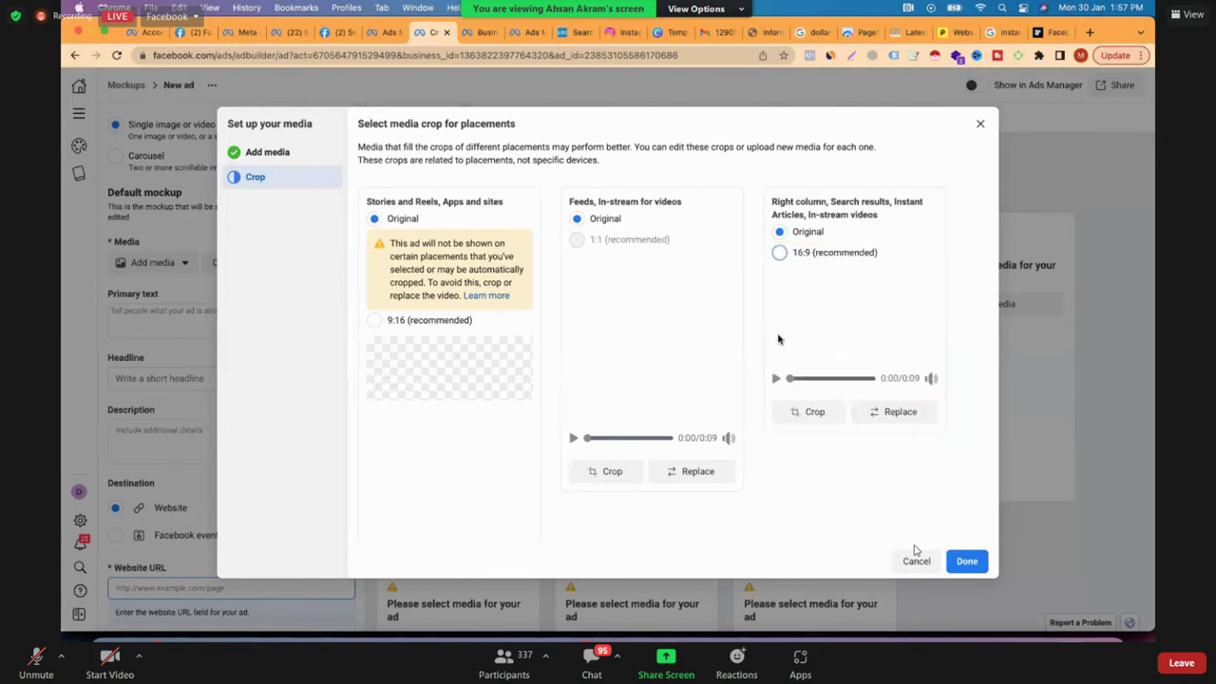
left_click(375, 324)
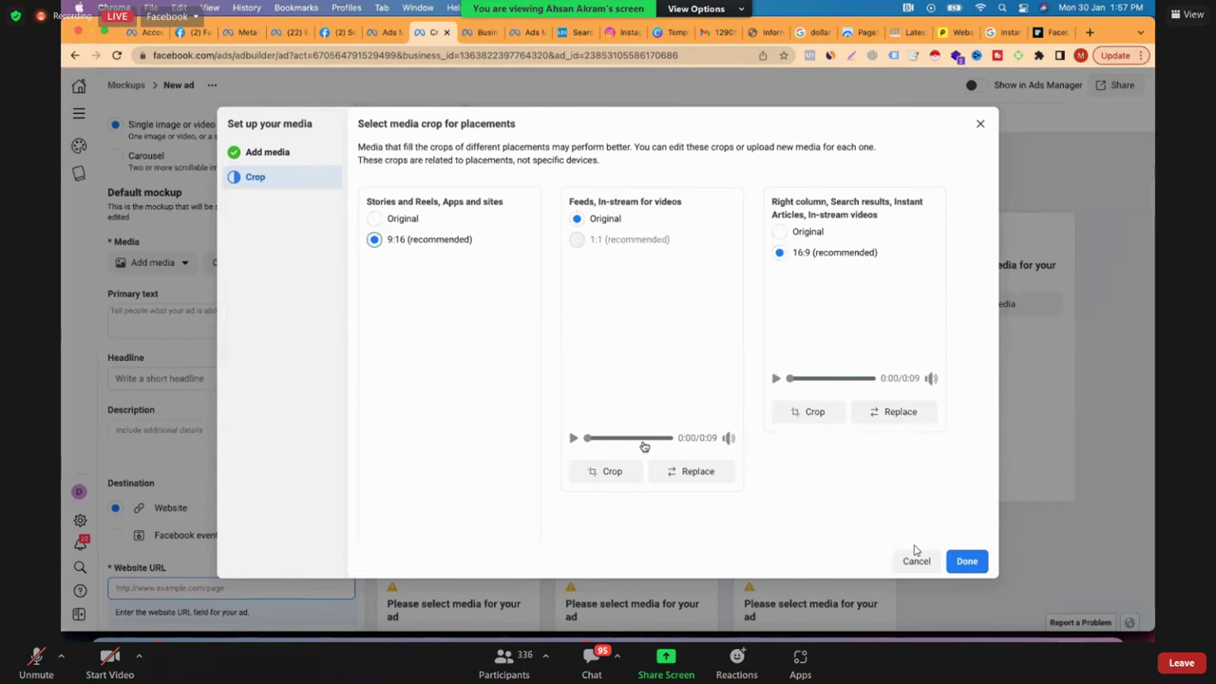
scroll(644, 447, "down", 2)
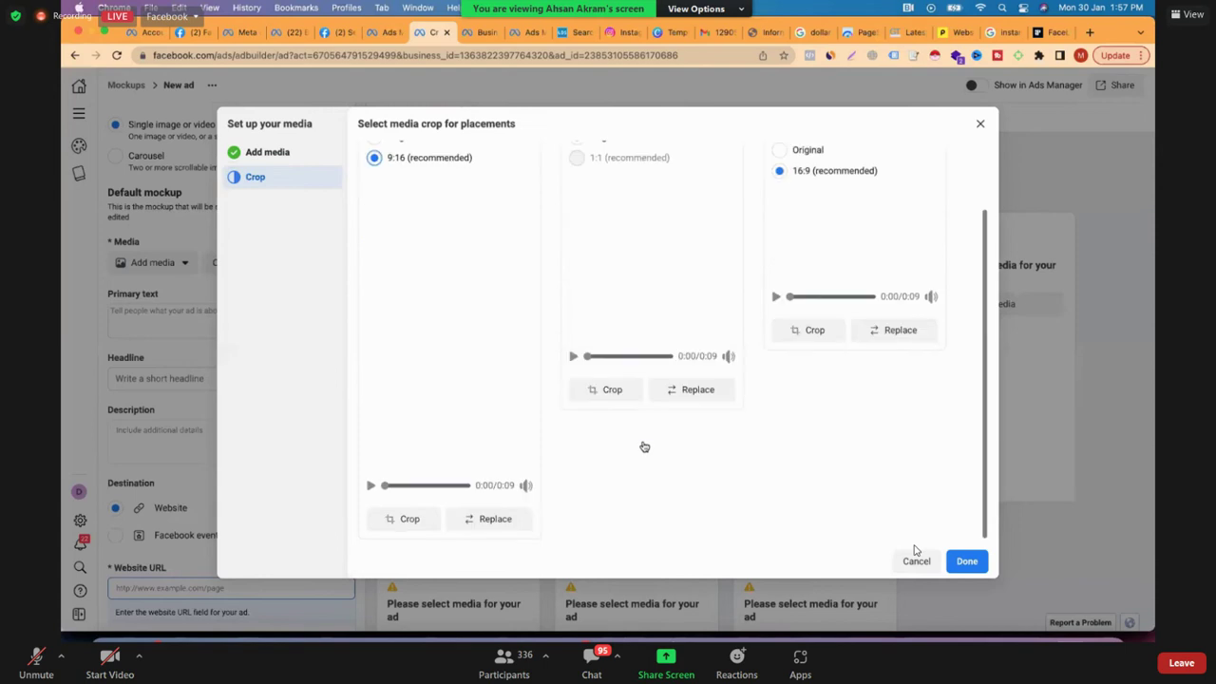
left_click(969, 562)
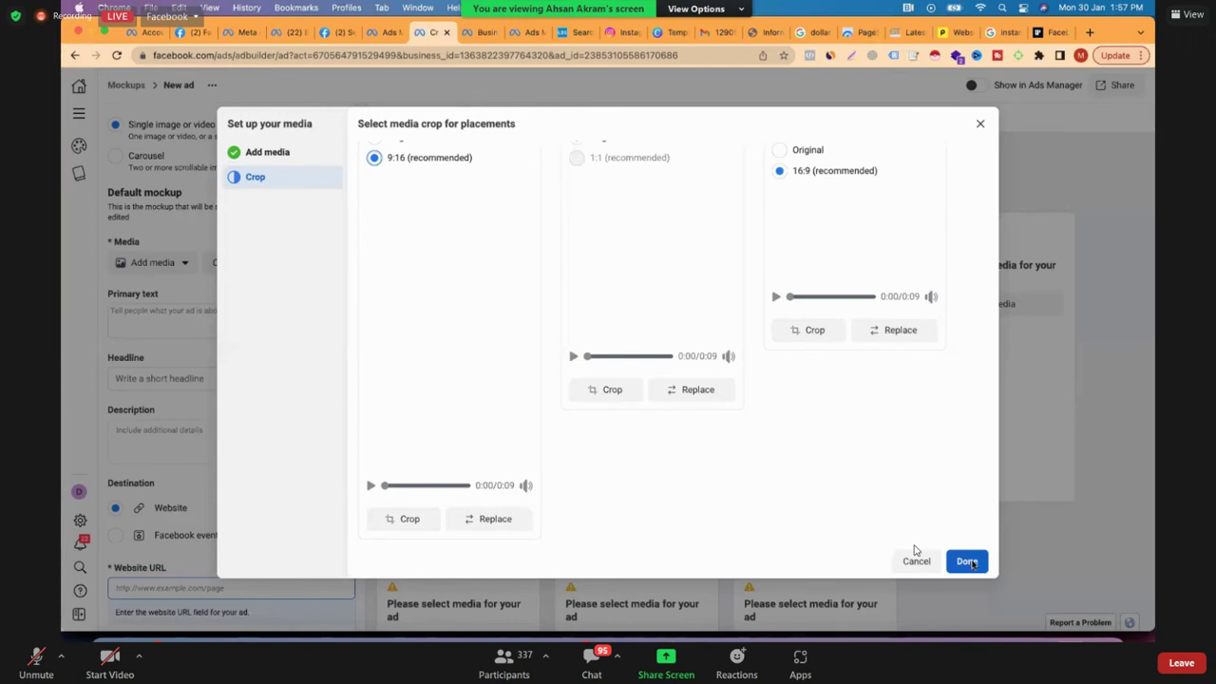
left_click(967, 562)
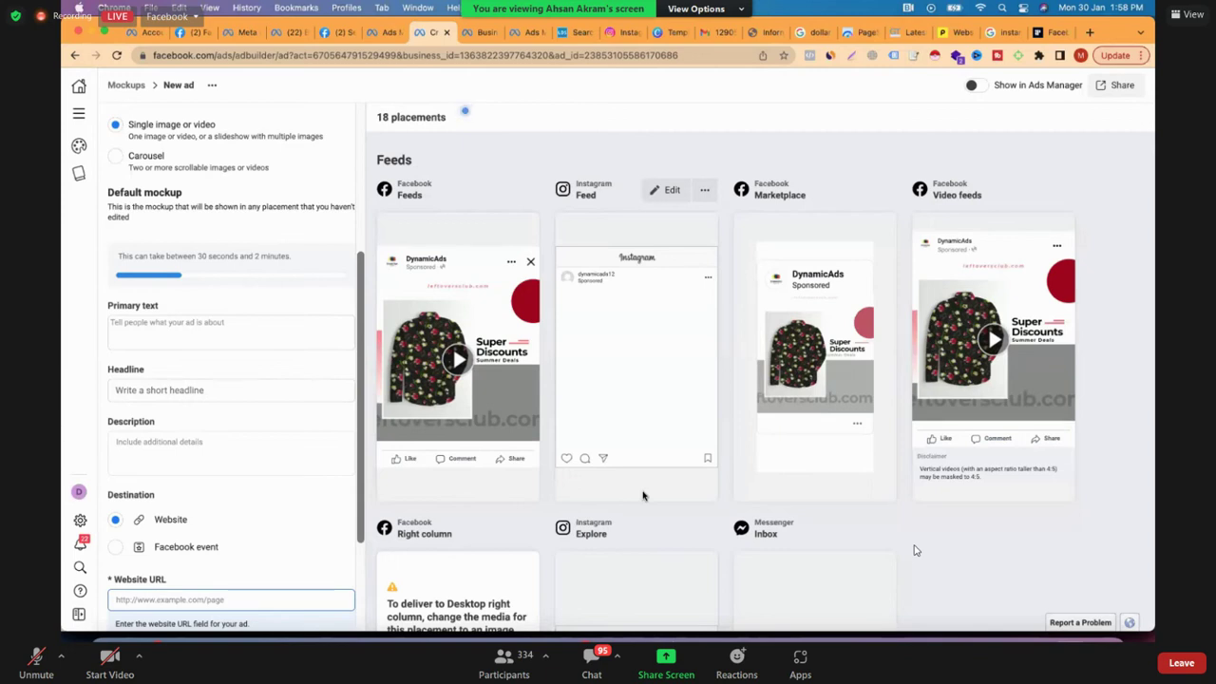
- Examine the mockup's video previews across the Feeds placements and the default mockup's media groups
scroll(642, 495, "down", 3)
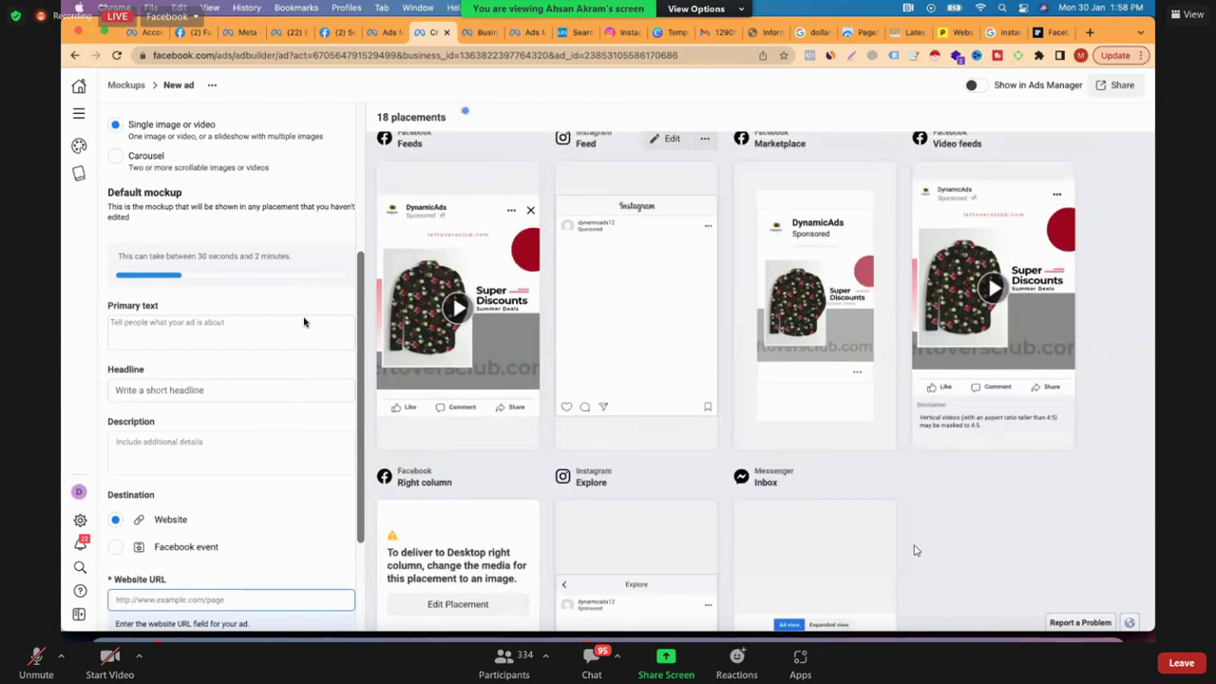
scroll(304, 321, "up", 2)
scroll(304, 321, "down", 4)
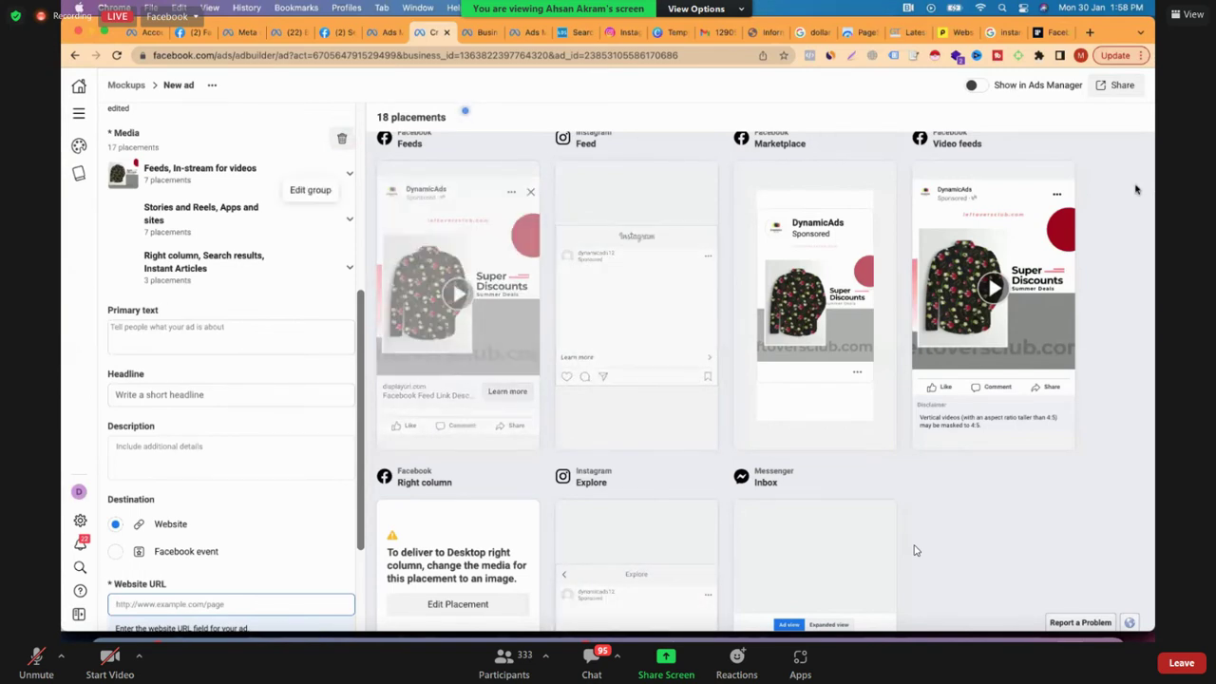
- Change the Facebook Right column placement's media to the 1080 × 1080 shirt image from the account images and save it
scroll(916, 550, "down", 1)
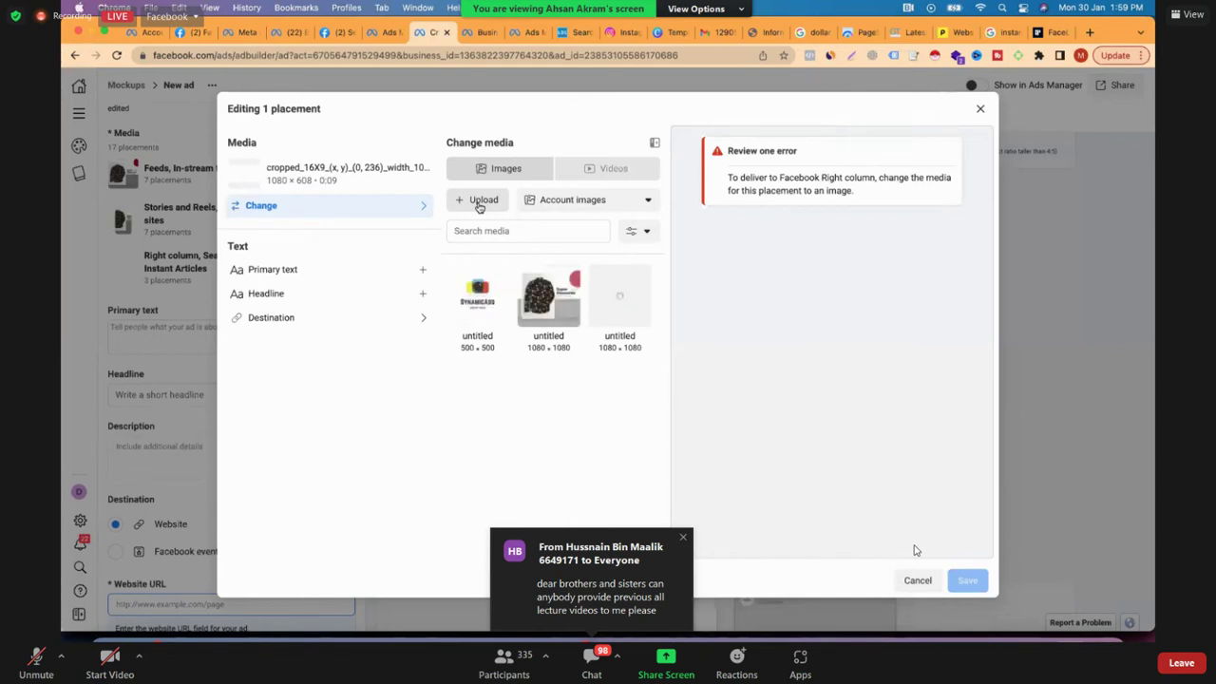
left_click(549, 306)
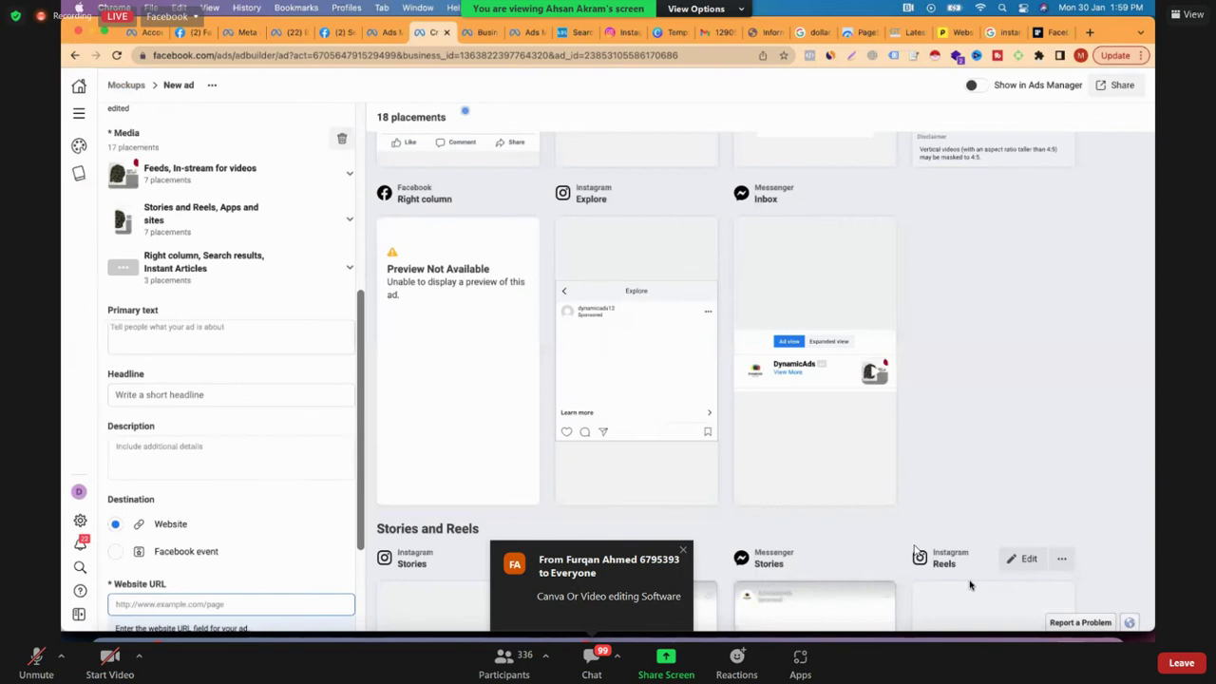
left_click(968, 581)
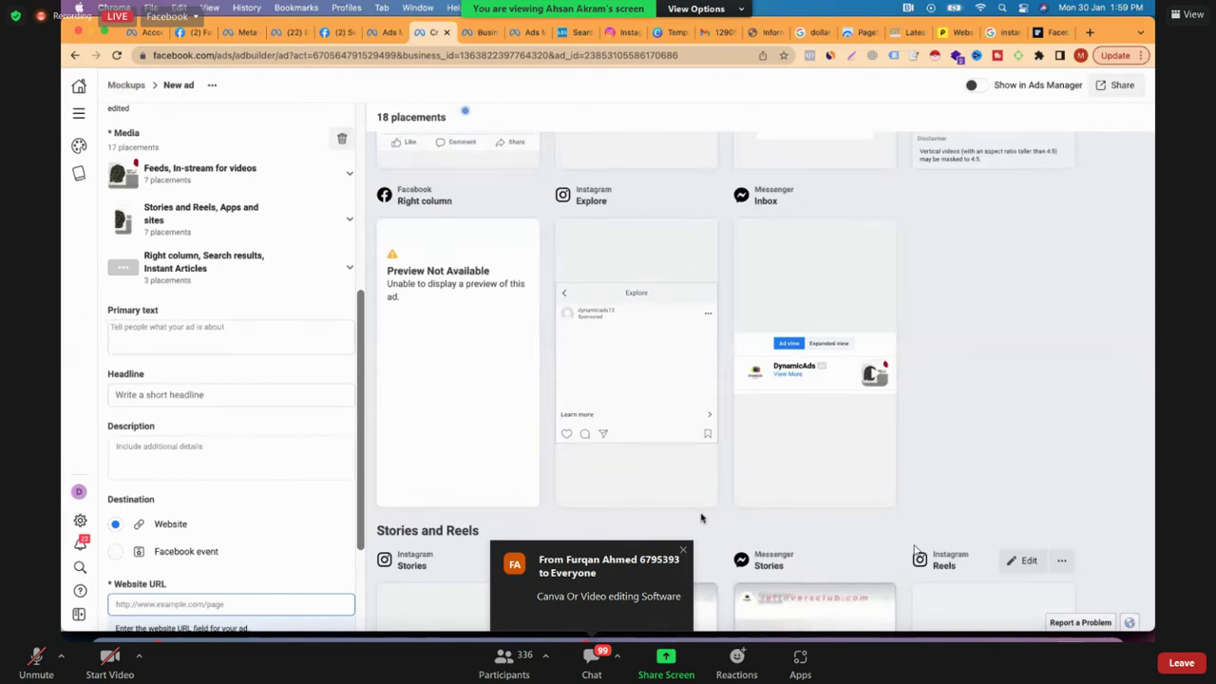
- Examine the mockup's previews across the Feeds, Stories and Reels, Search, In-article, and Apps and sites placements
scroll(915, 551, "down", 1)
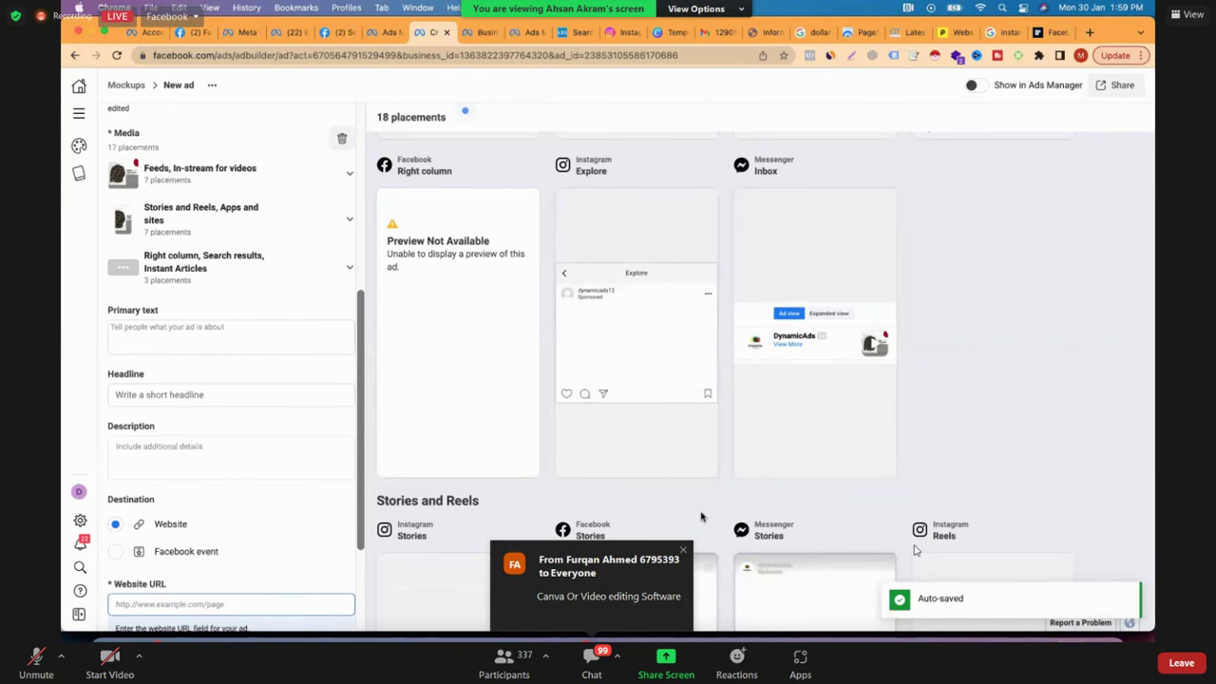
scroll(915, 550, "down", 1)
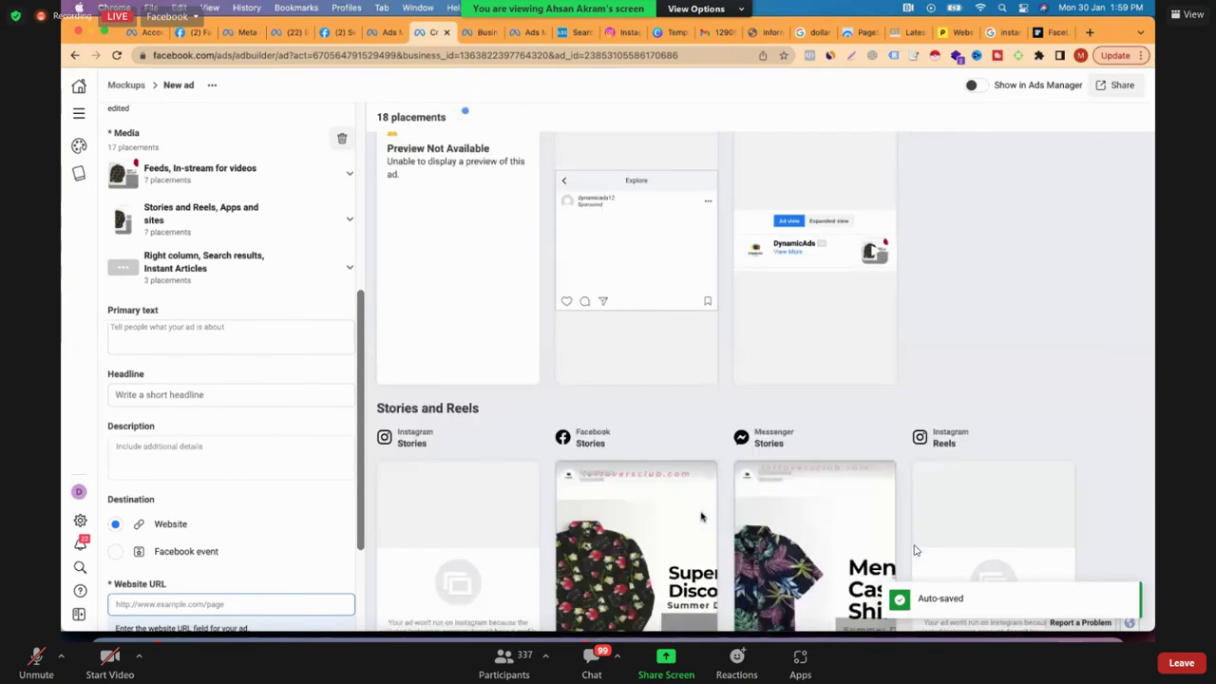
scroll(915, 550, "down", 2)
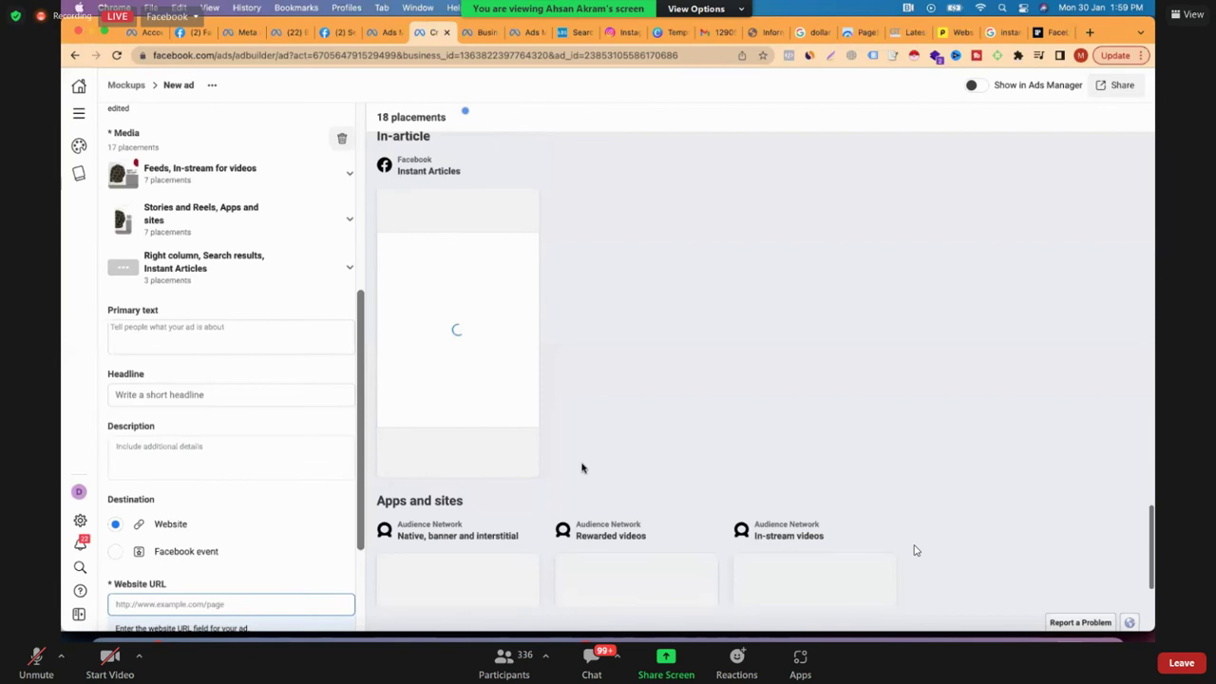
scroll(894, 542, "down", 1)
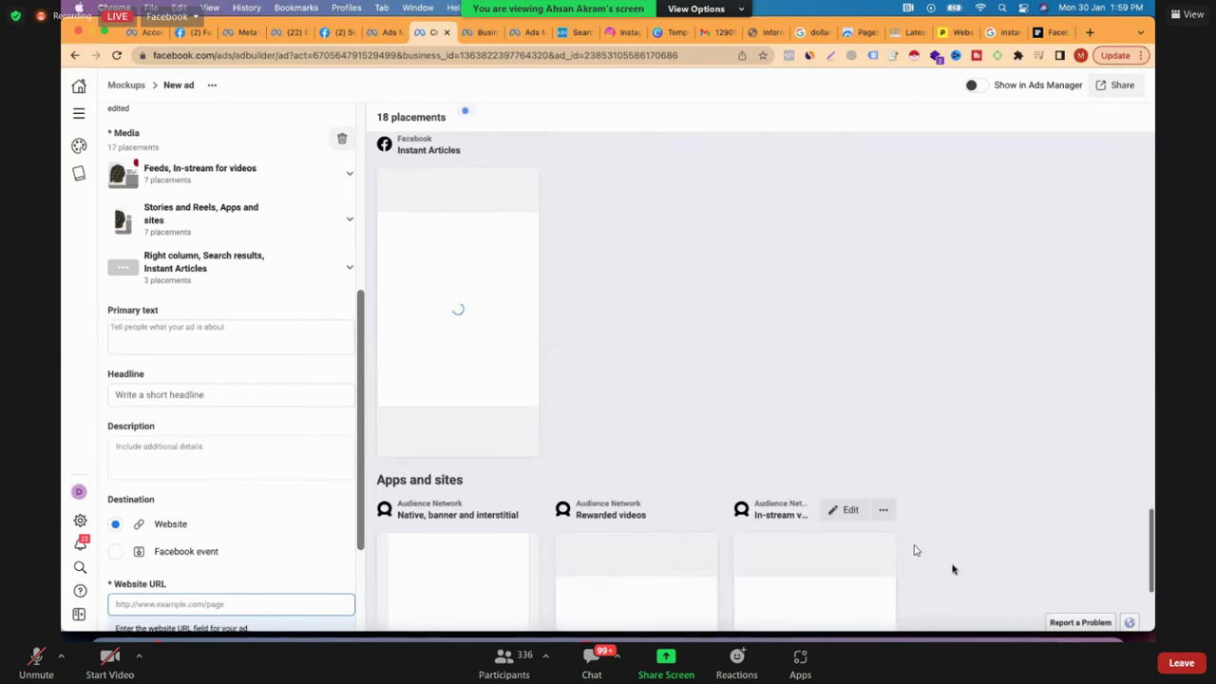
scroll(915, 550, "down", 5)
scroll(915, 550, "down", 1)
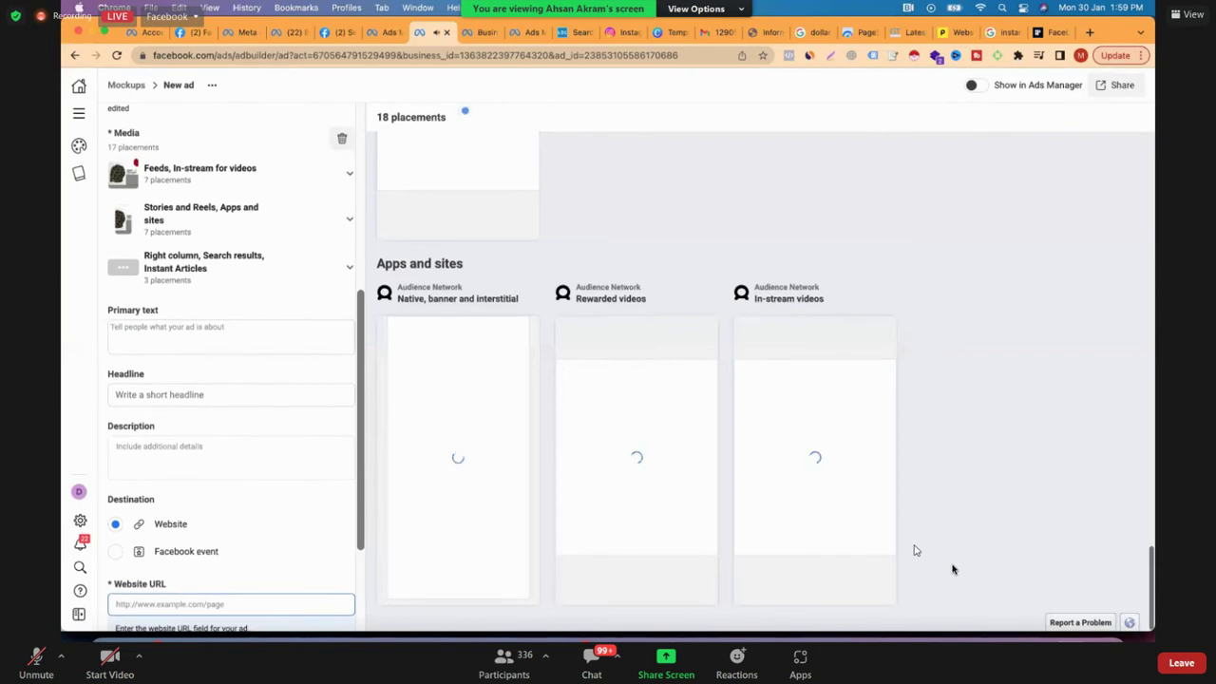
scroll(915, 550, "up", 20)
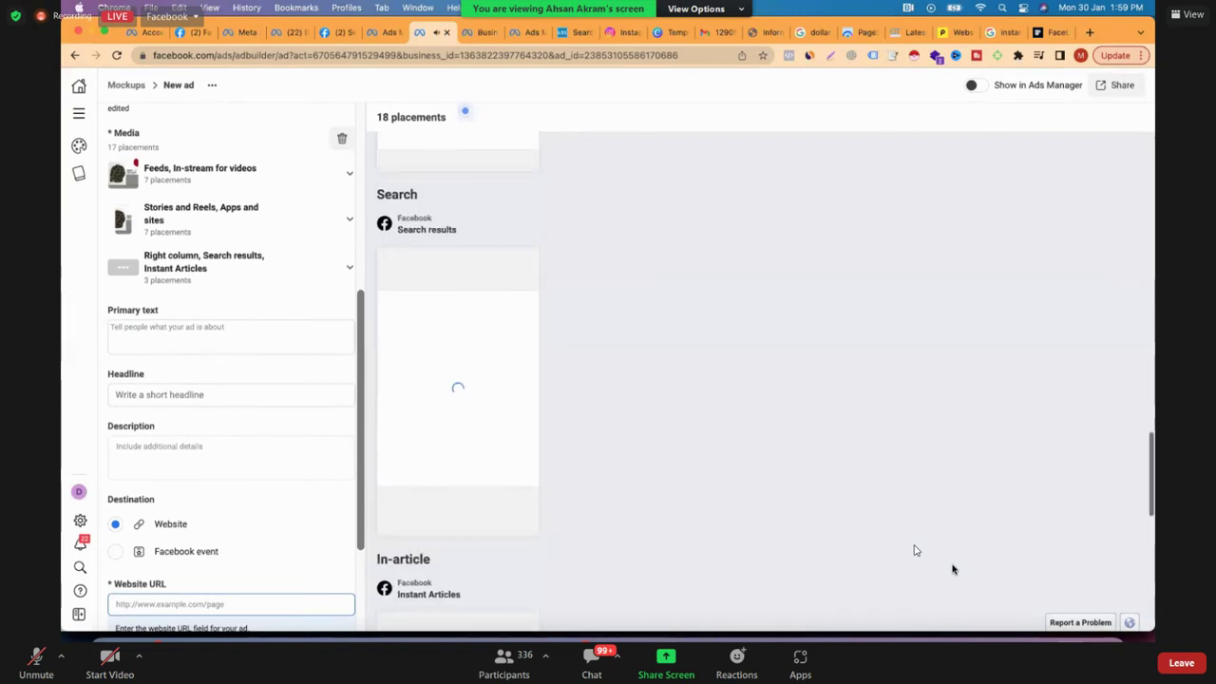
scroll(915, 550, "up", 6)
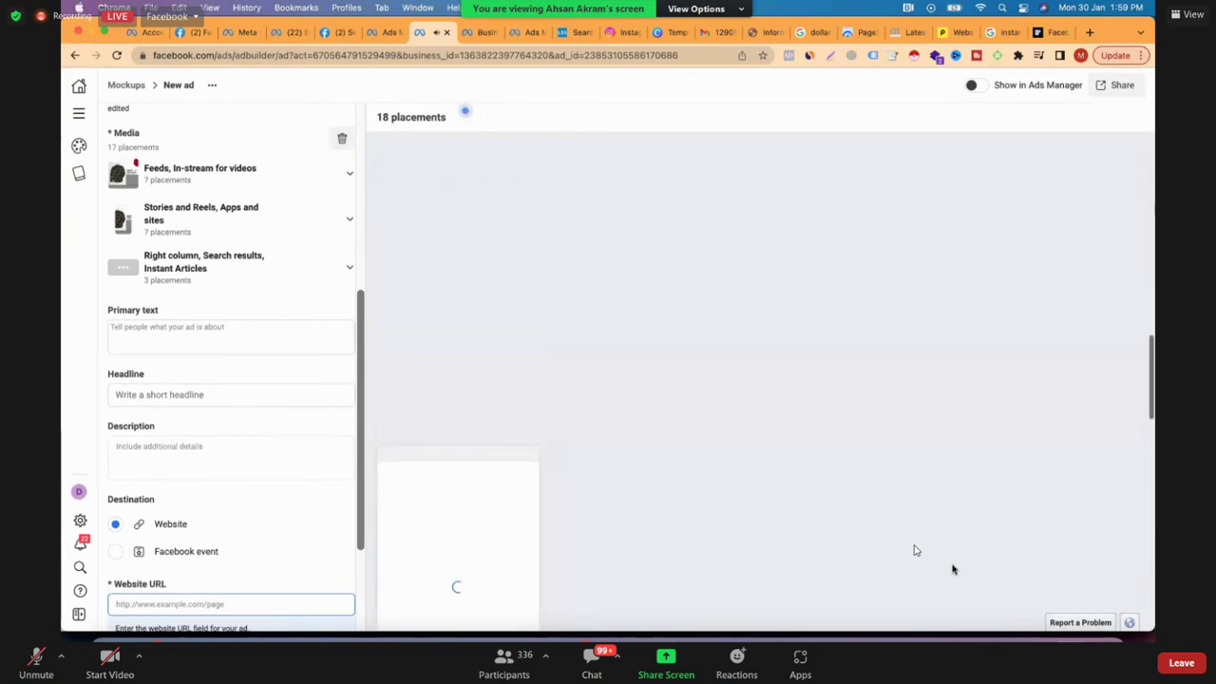
scroll(915, 550, "up", 3)
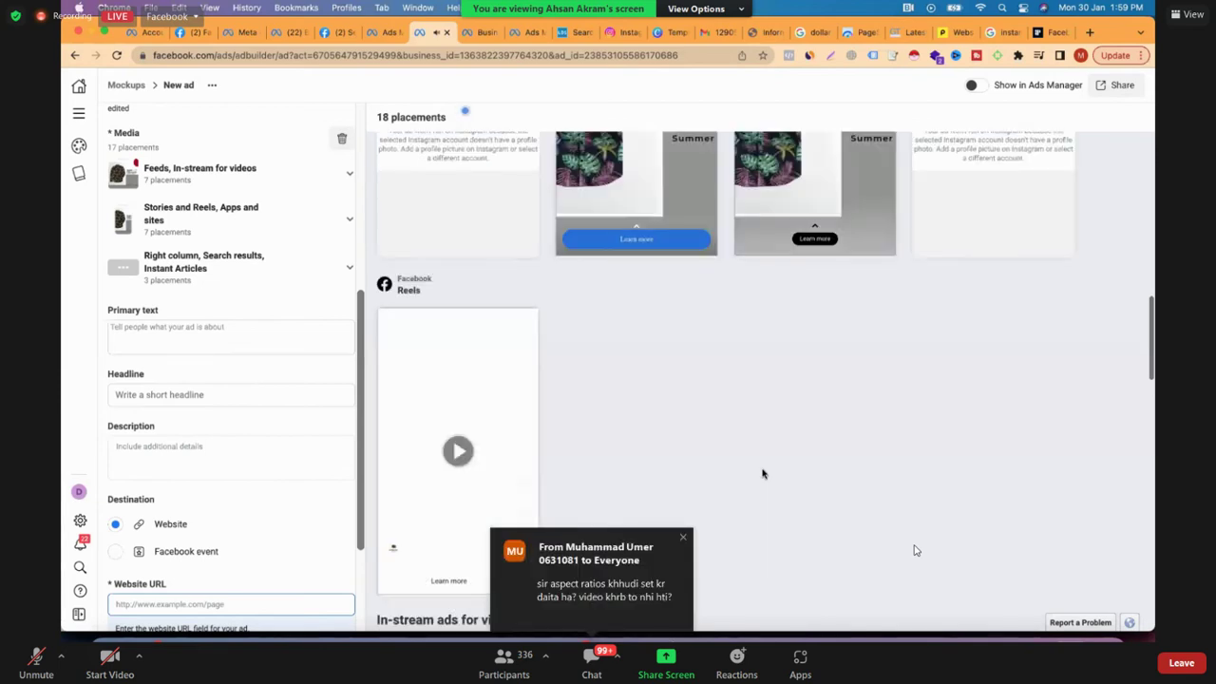
scroll(915, 550, "up", 5)
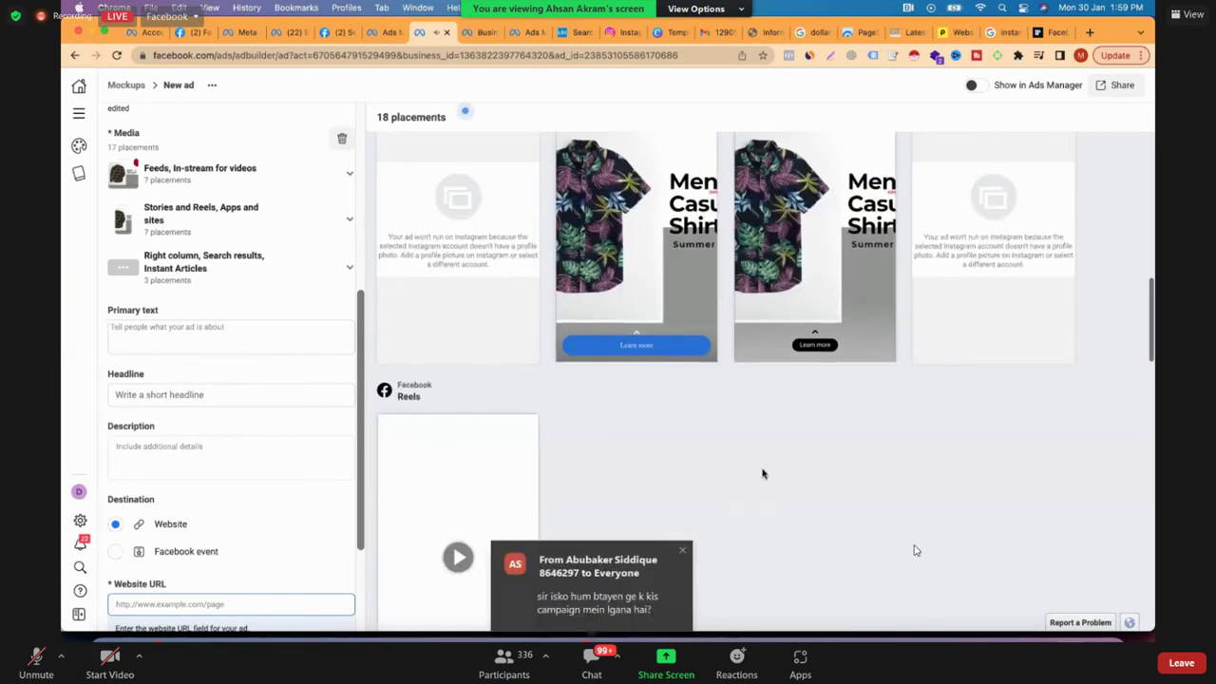
scroll(915, 550, "up", 5)
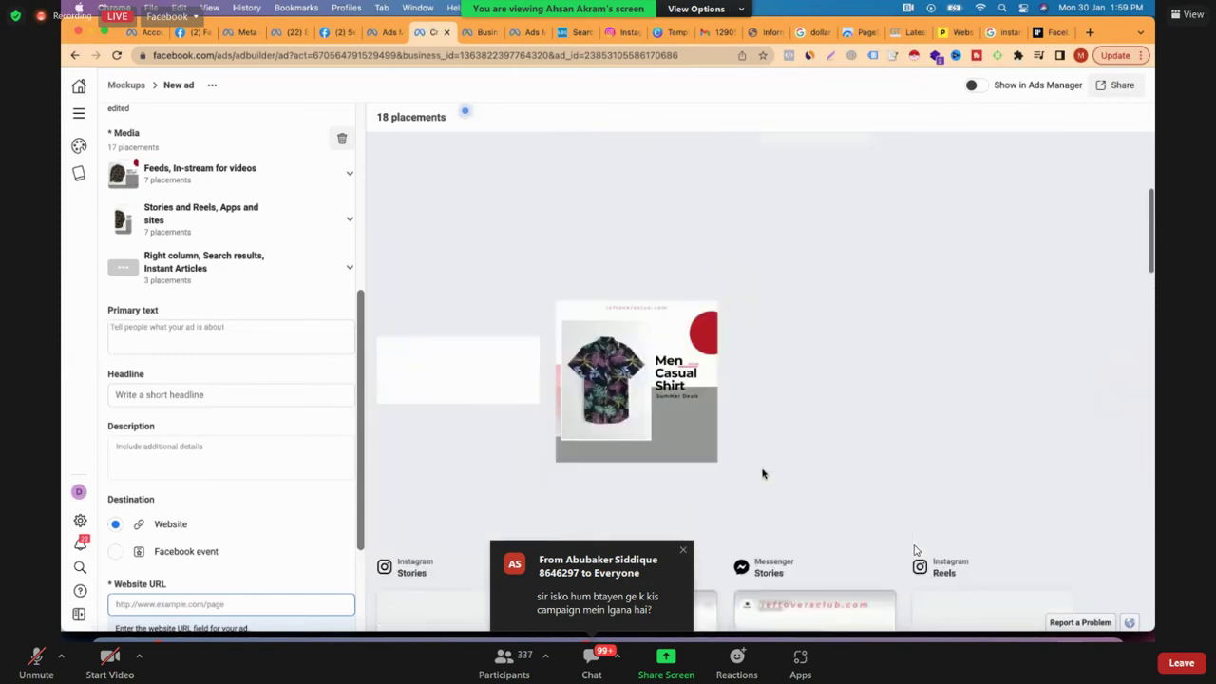
scroll(915, 550, "up", 3)
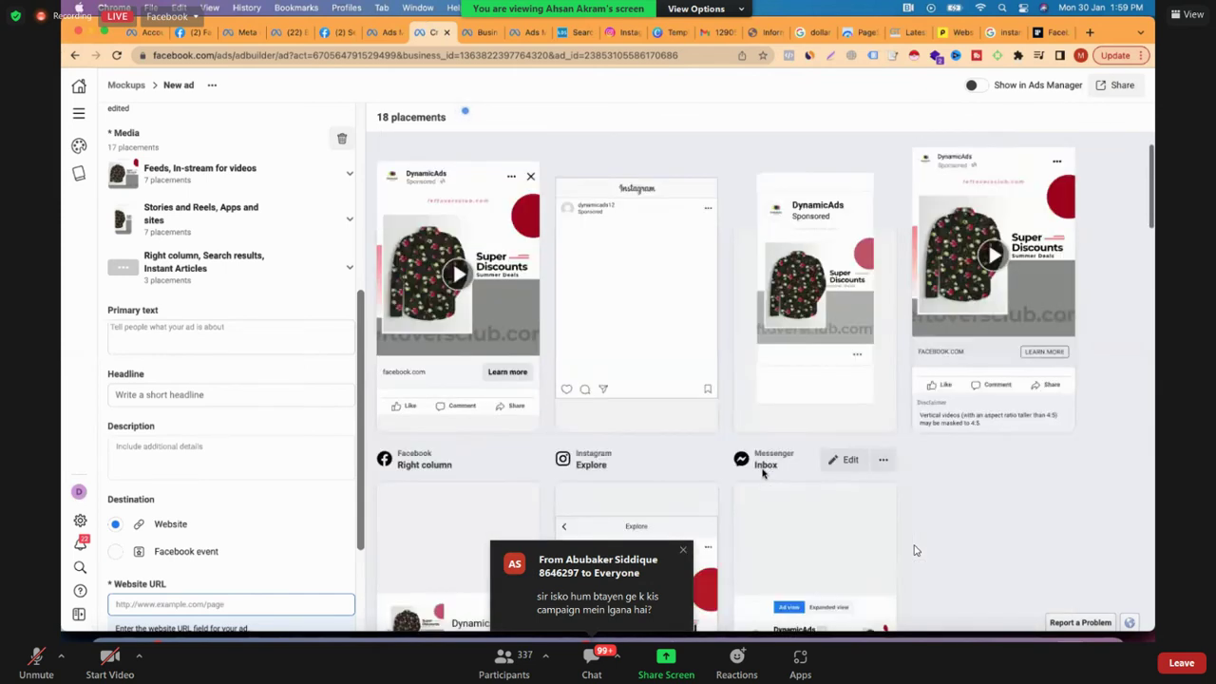
scroll(915, 550, "up", 1)
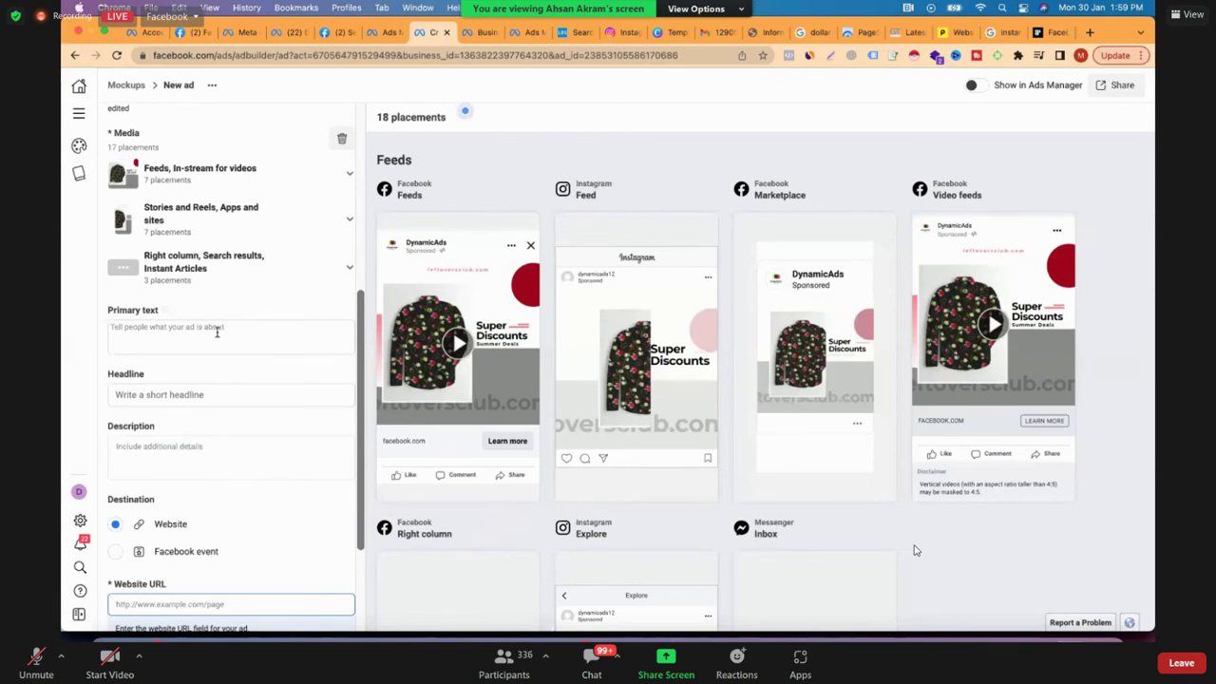
left_click(216, 332)
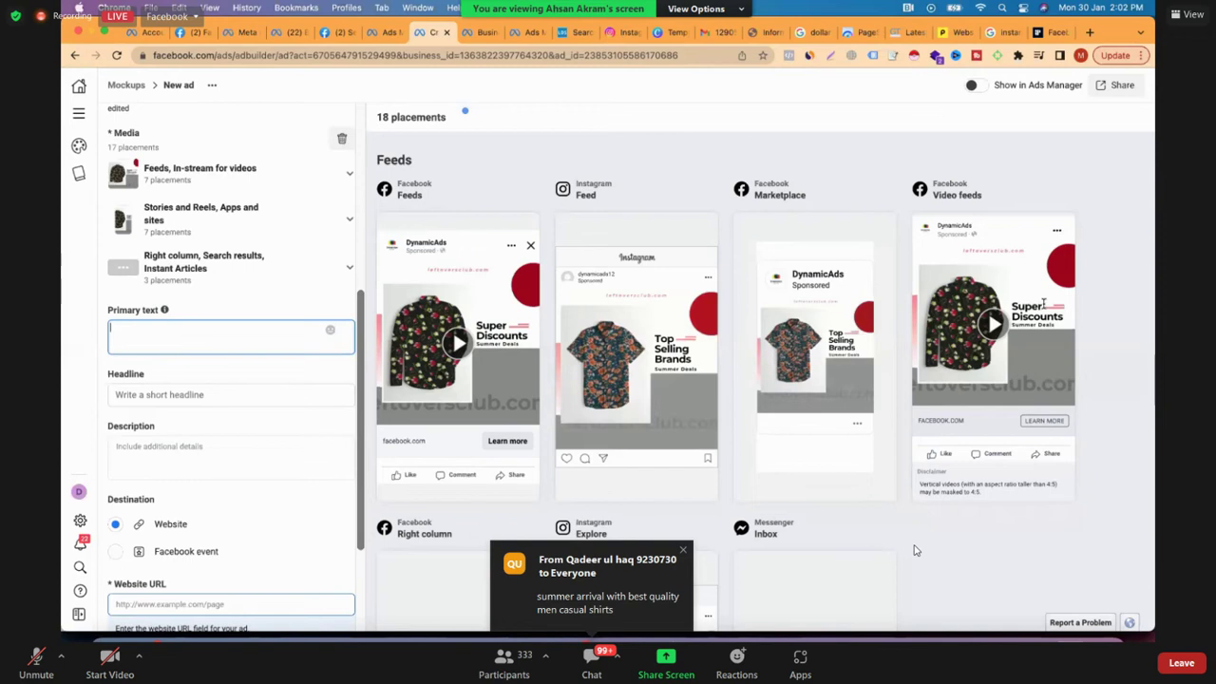
type("MTROS28012023")
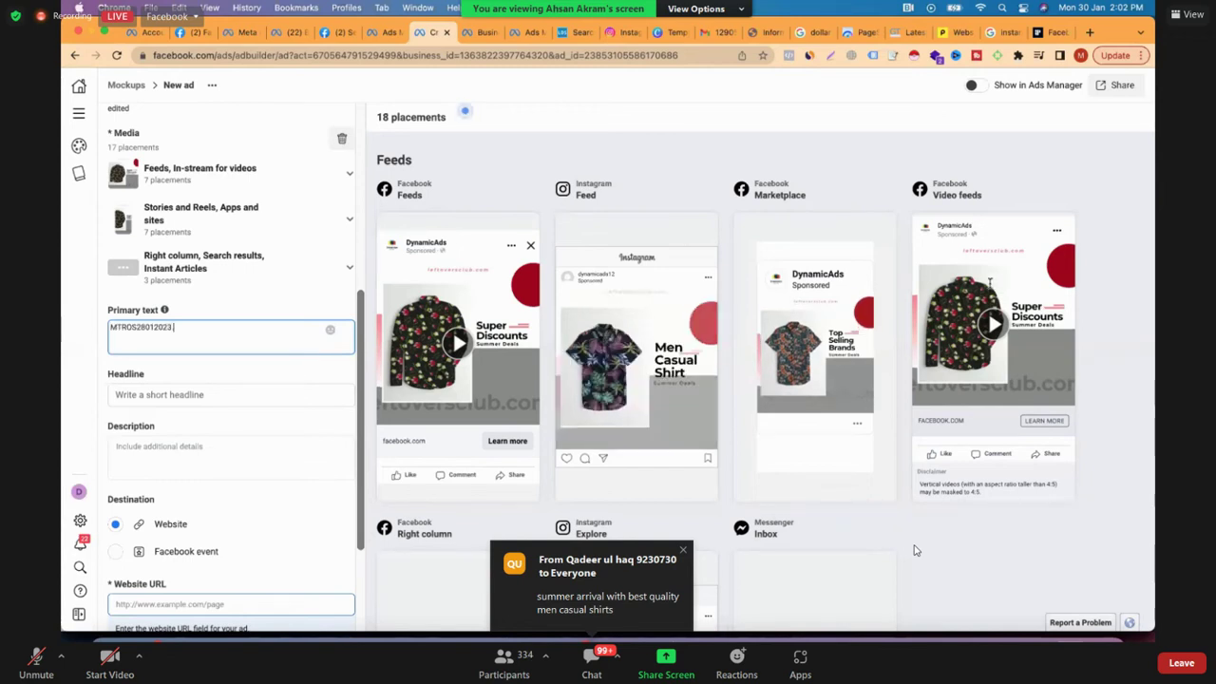
type(".")
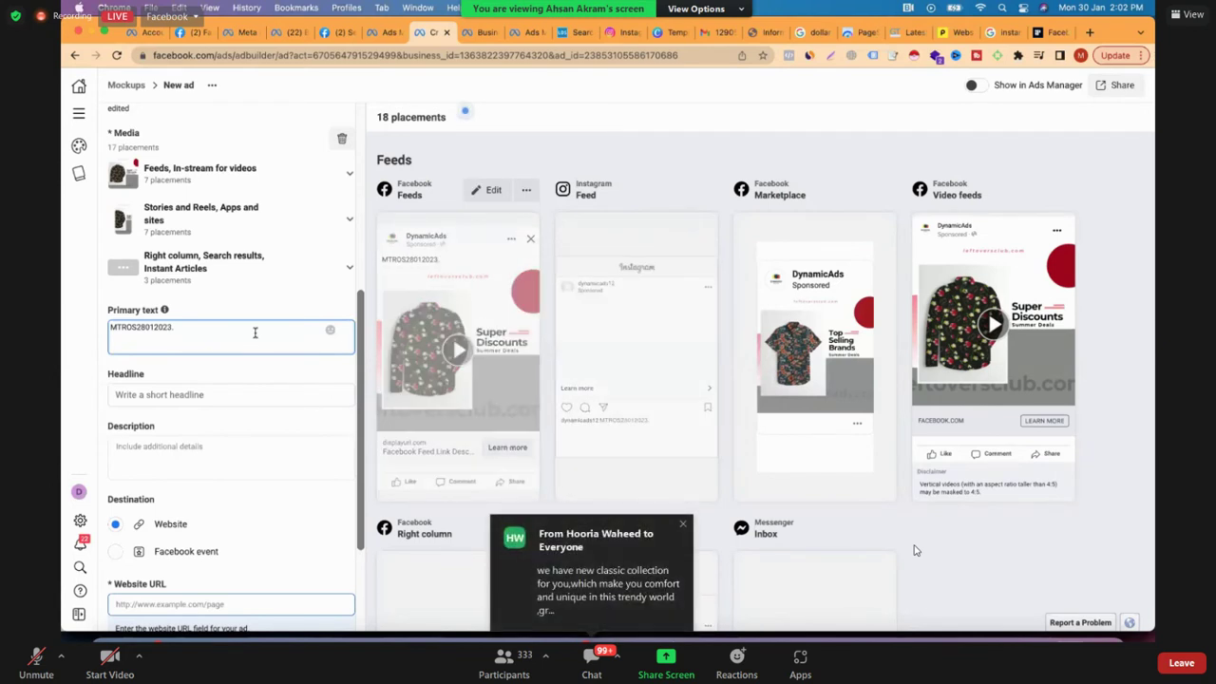
triple_click(223, 328)
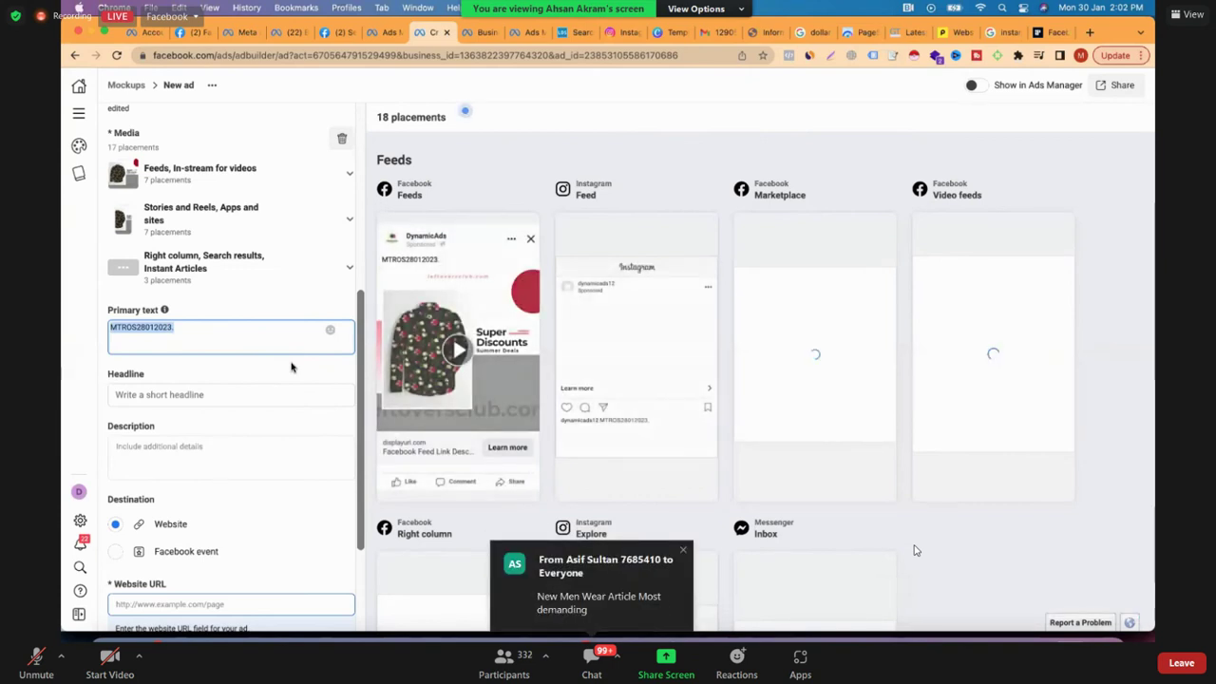
left_click(254, 328)
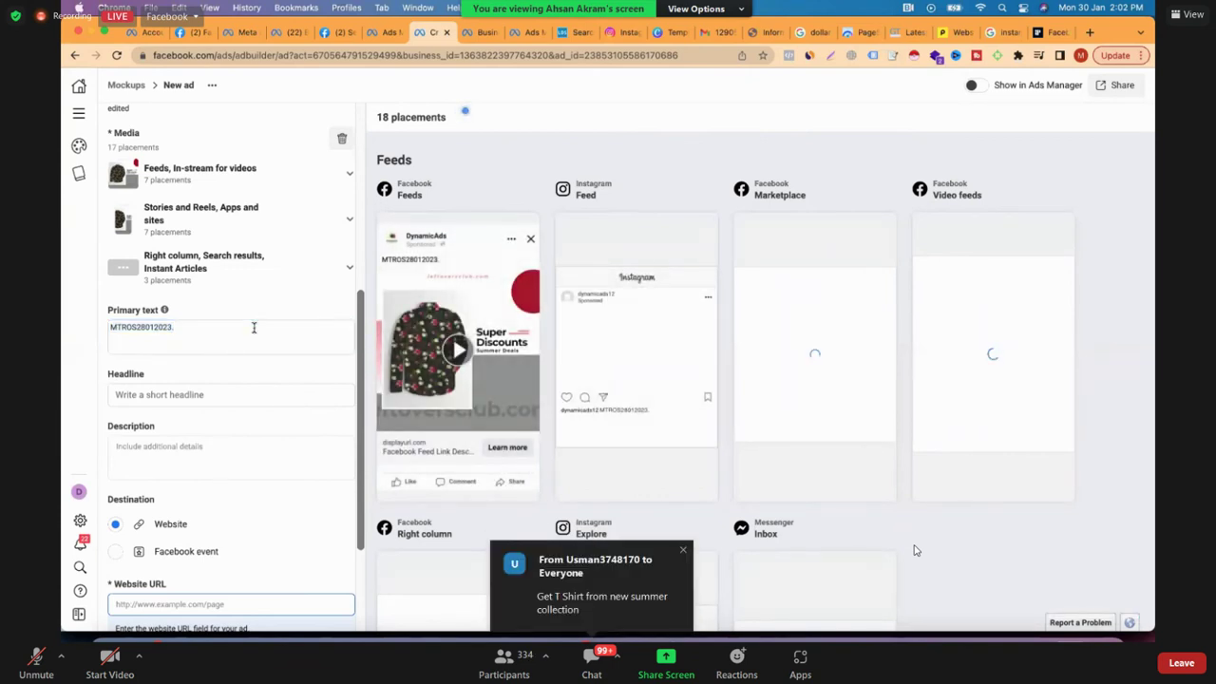
- Set the primary text to "Explore our new range of casual shirts. Shop now and save UPTO 40% OFF on entire stock."
triple_click(254, 327)
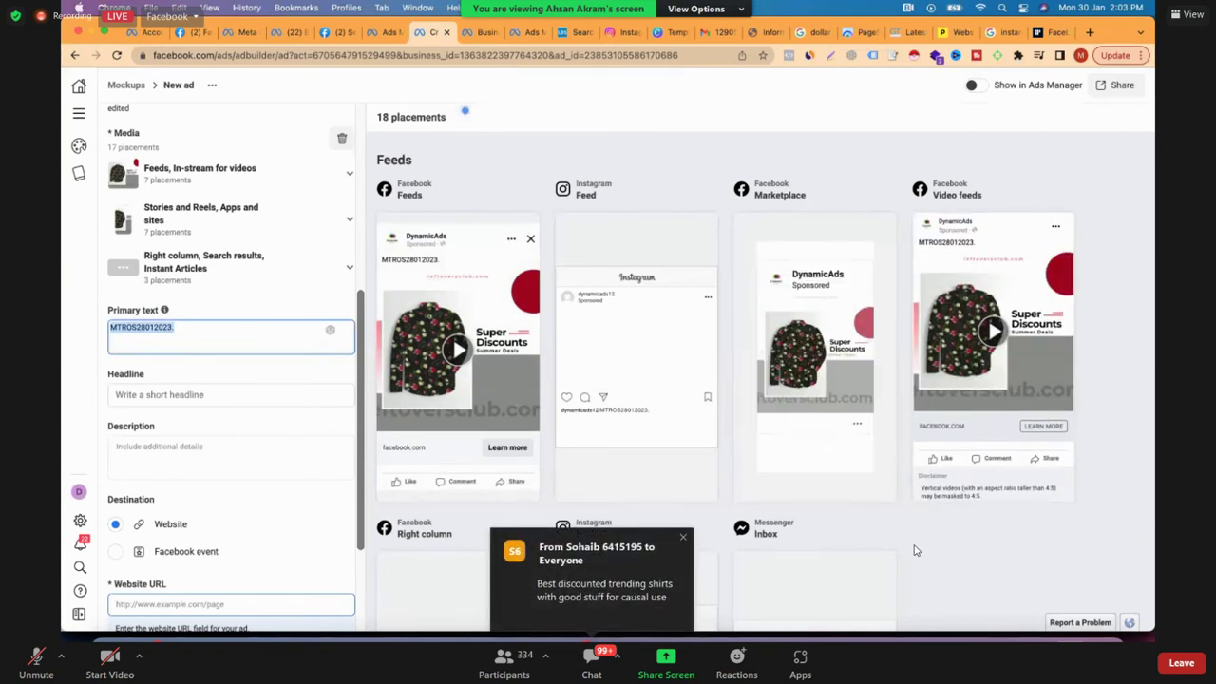
type("Explore ou new r")
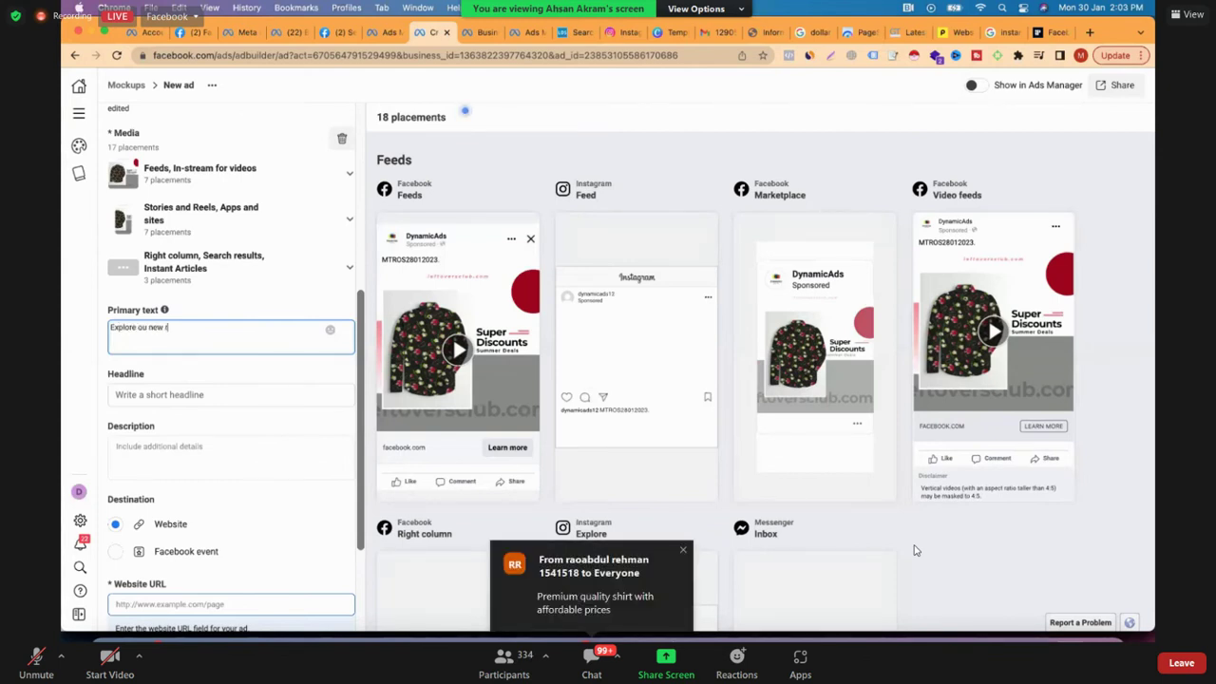
type("ange of casual shirts")
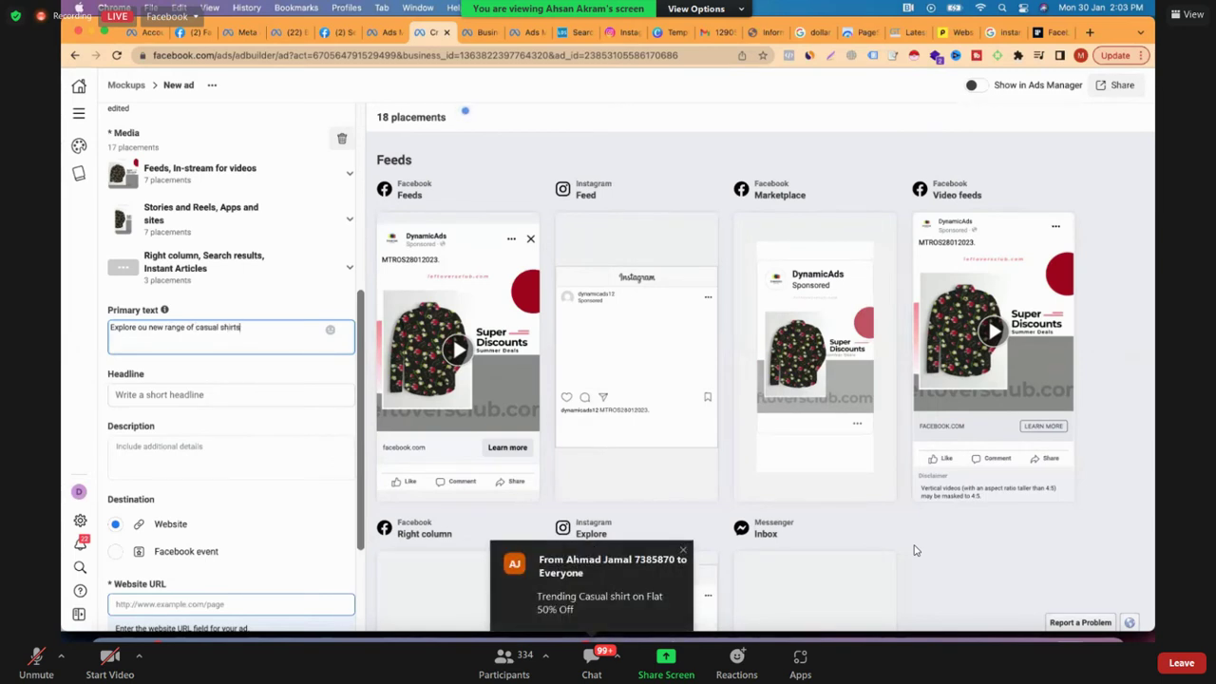
type(". Shop now and save U")
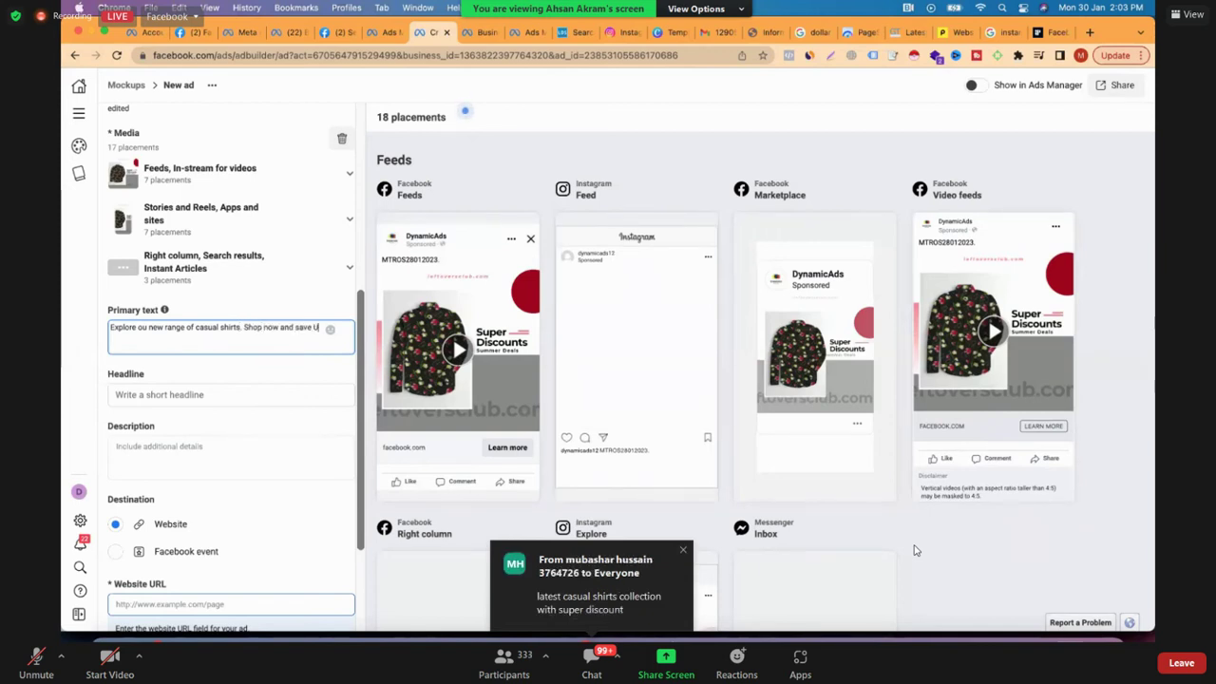
type("PTO 40% OFF")
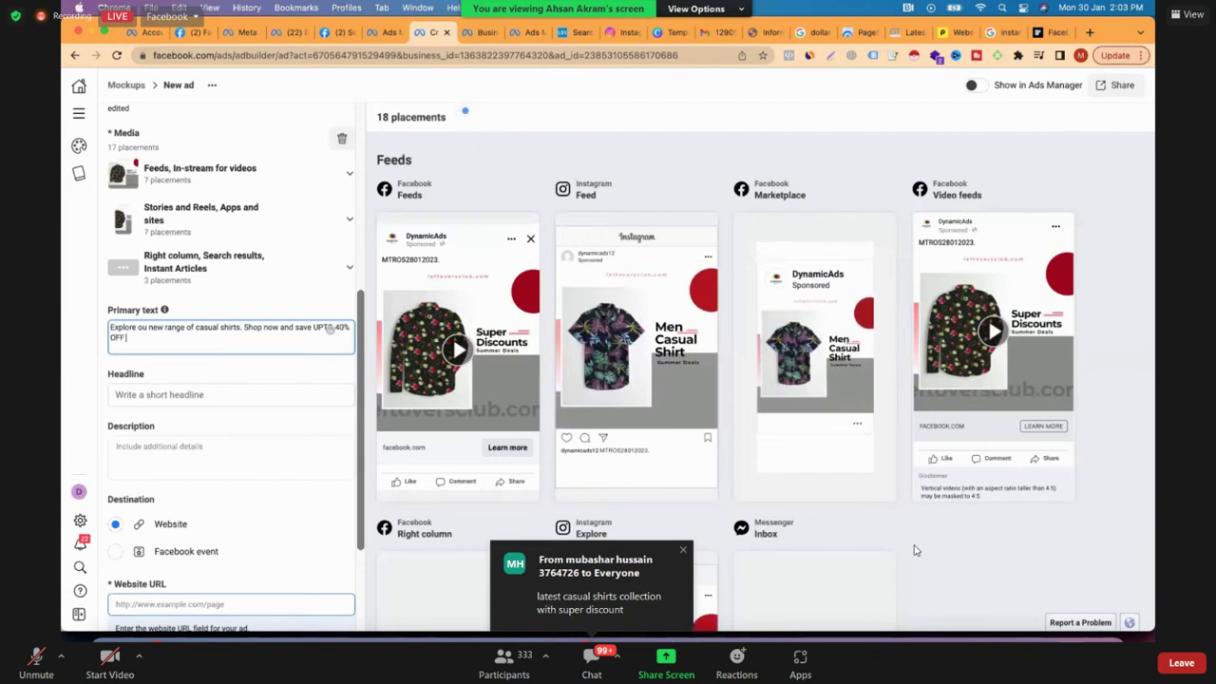
type(" on entire")
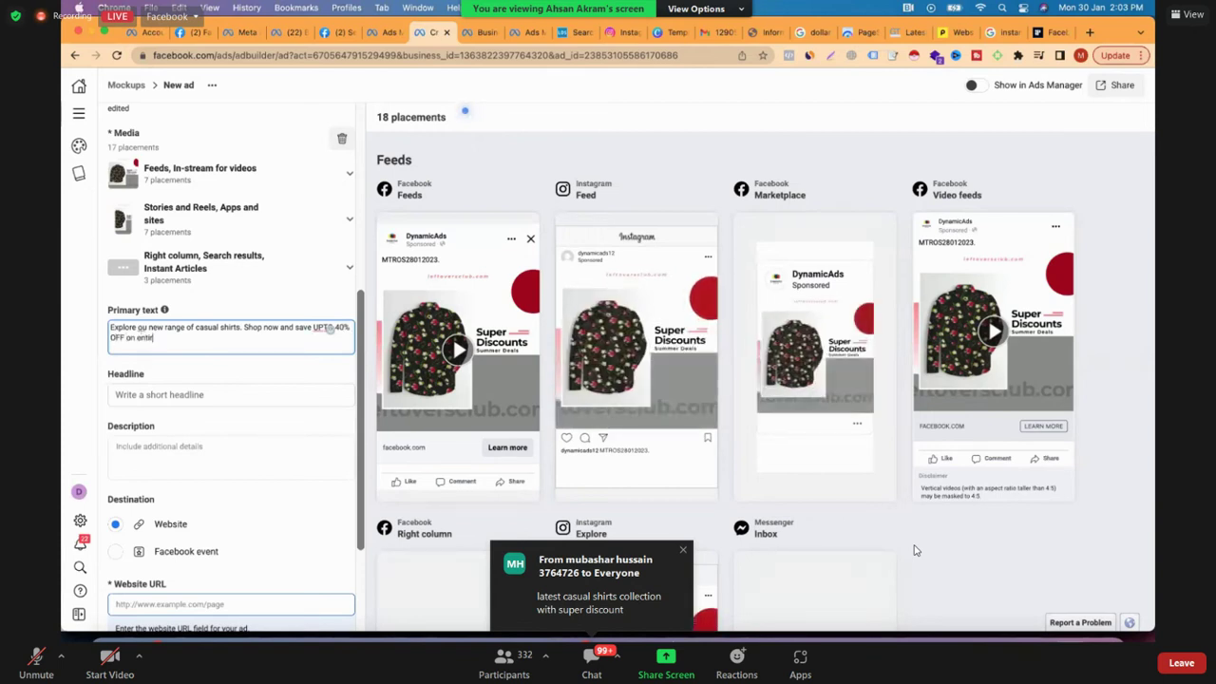
type(" st")
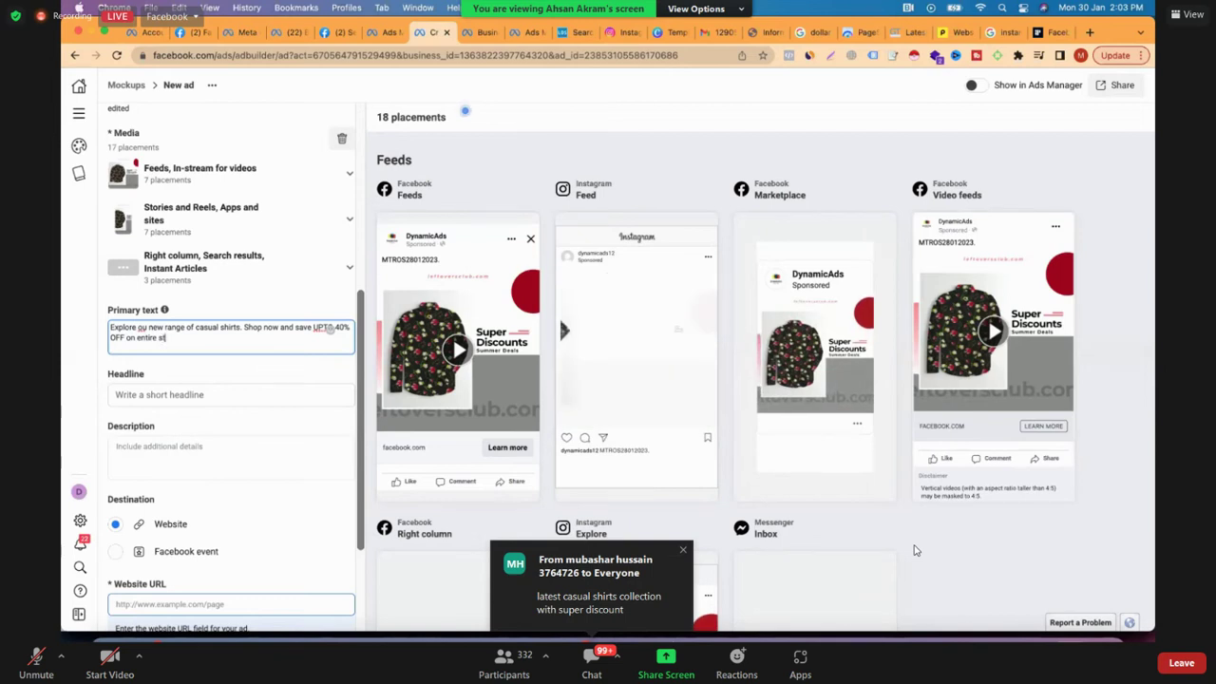
type("ock.")
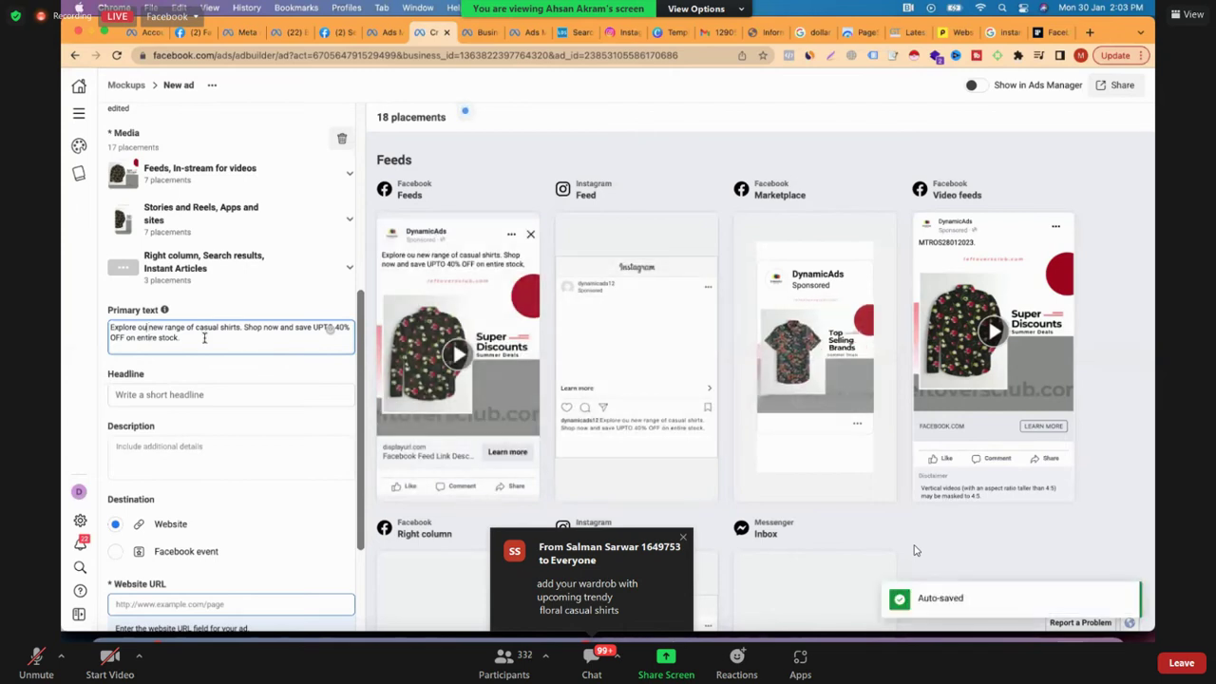
type("re stock. ")
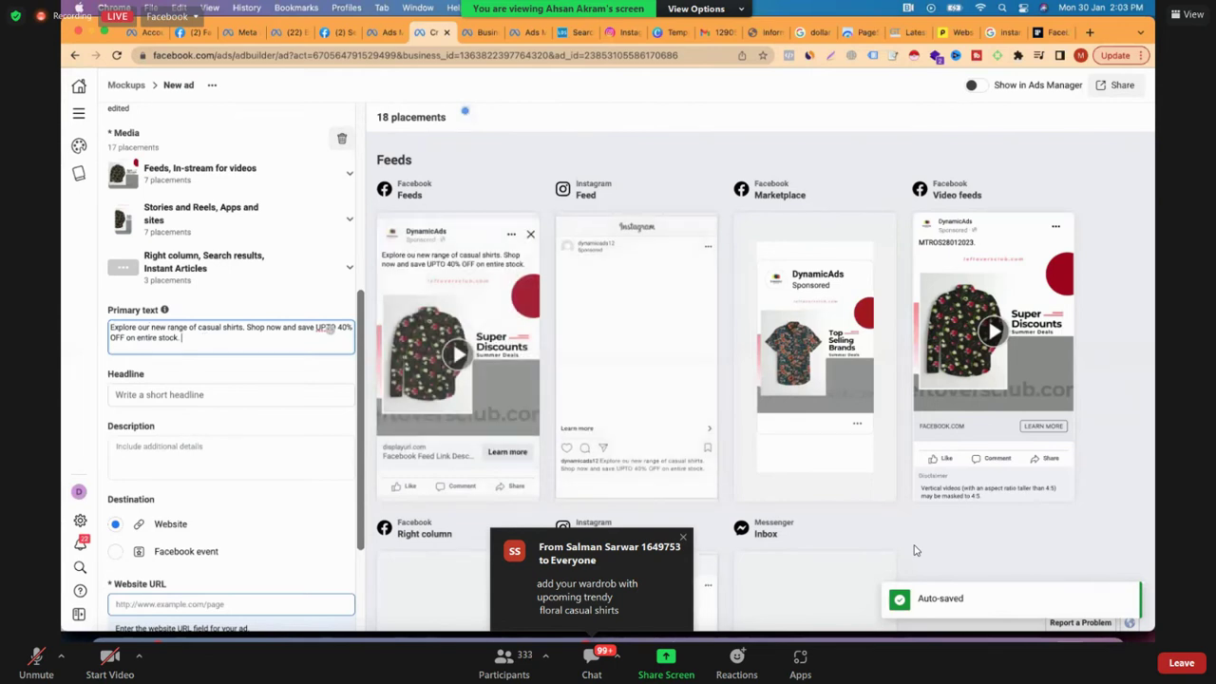
- Append "We offer 30 days no questions asked money back gauarntee!" to the primary text and open the headline for editing
type("We")
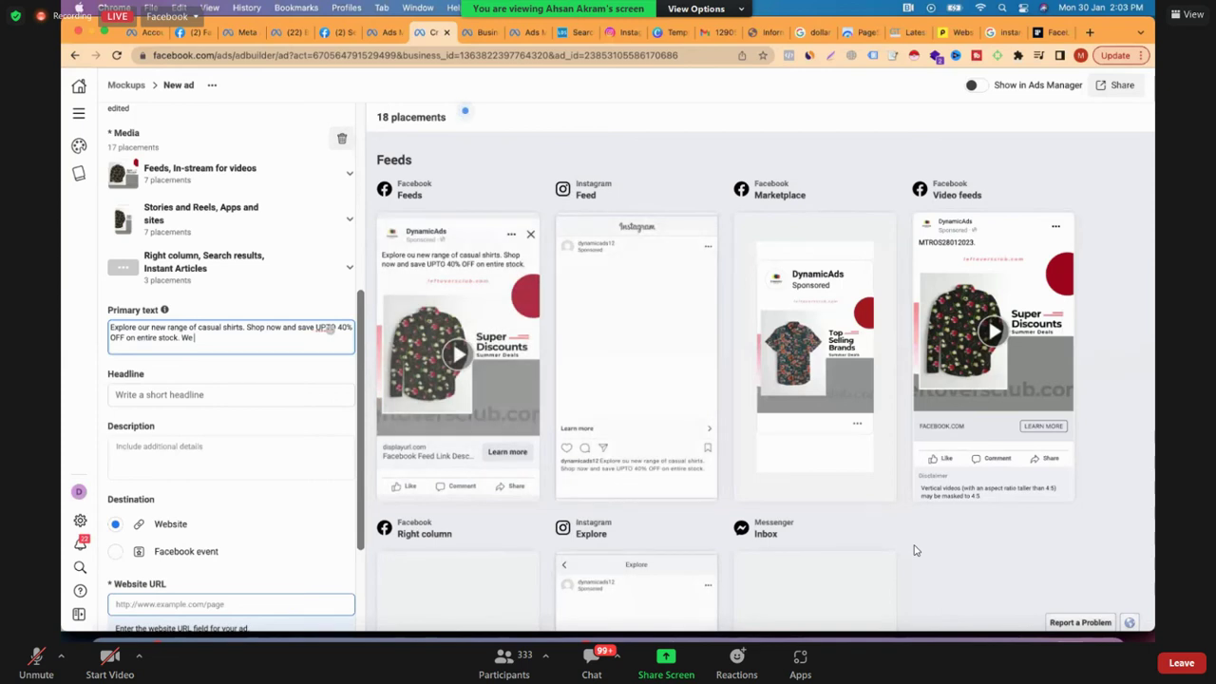
type(" offer 30 days no que")
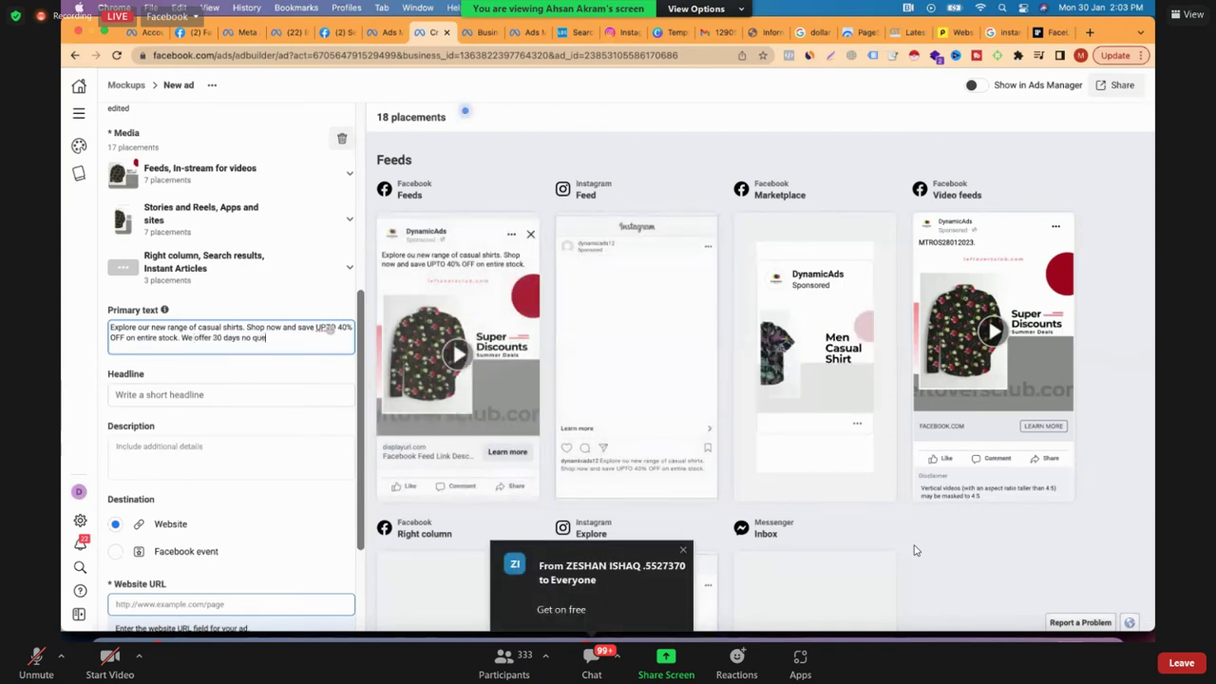
type("stions as")
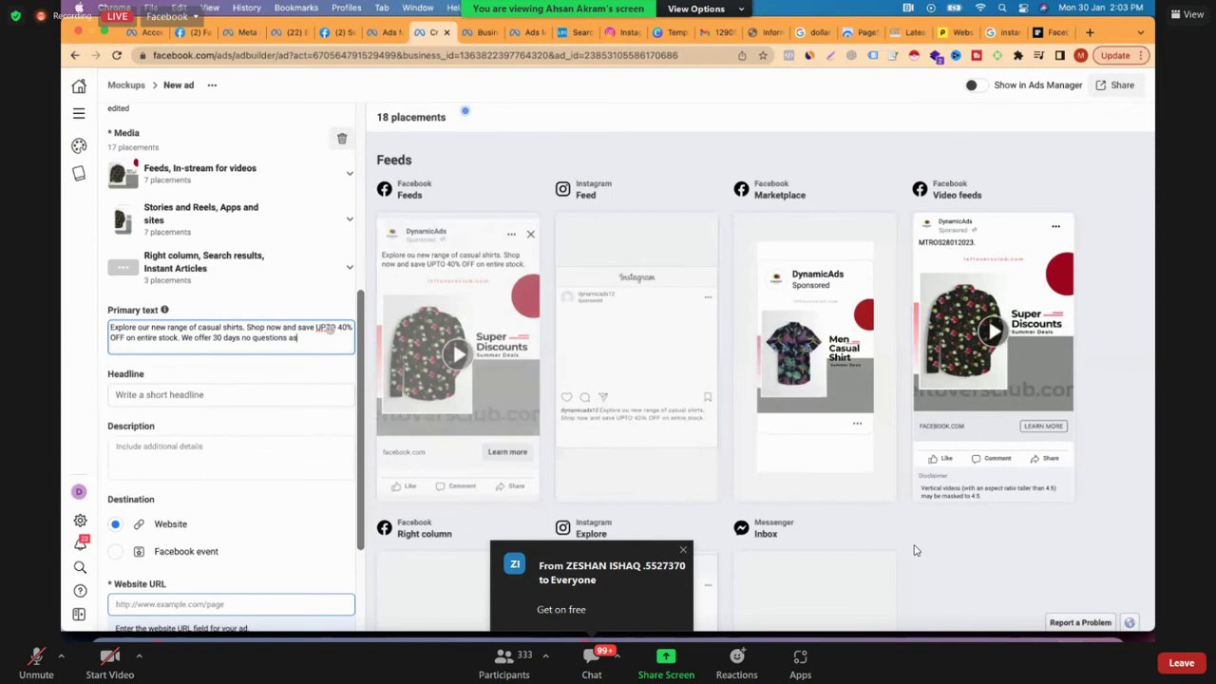
type("ke")
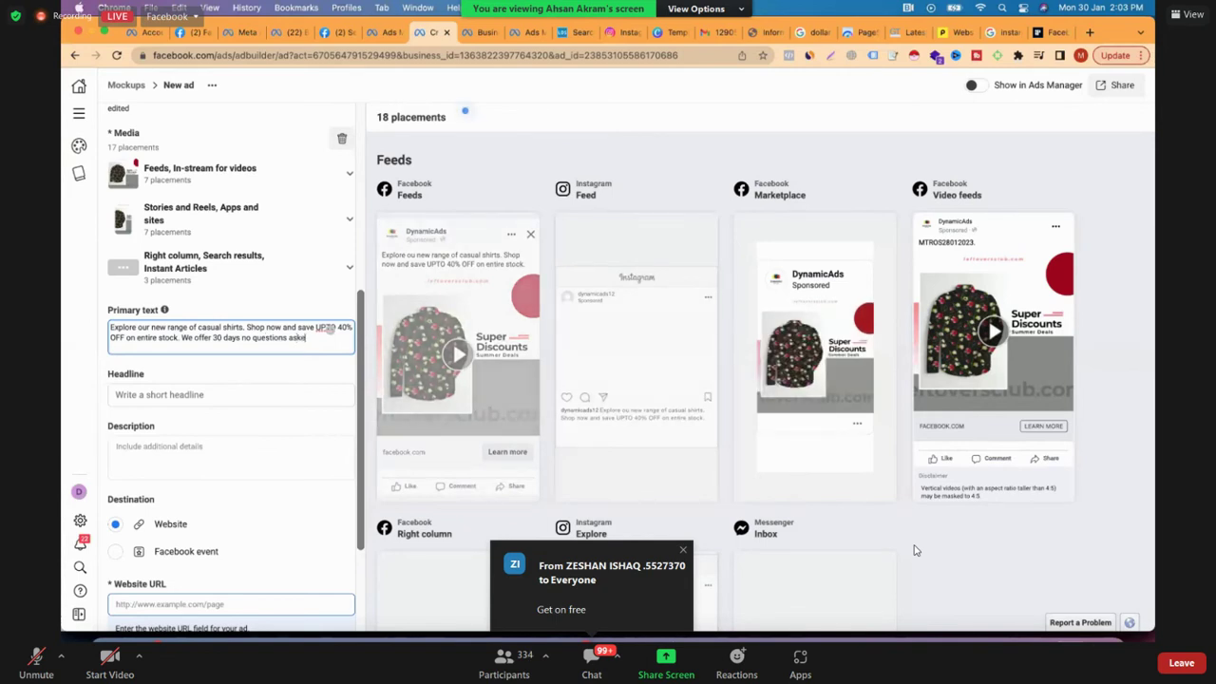
type("d money back gaurantee")
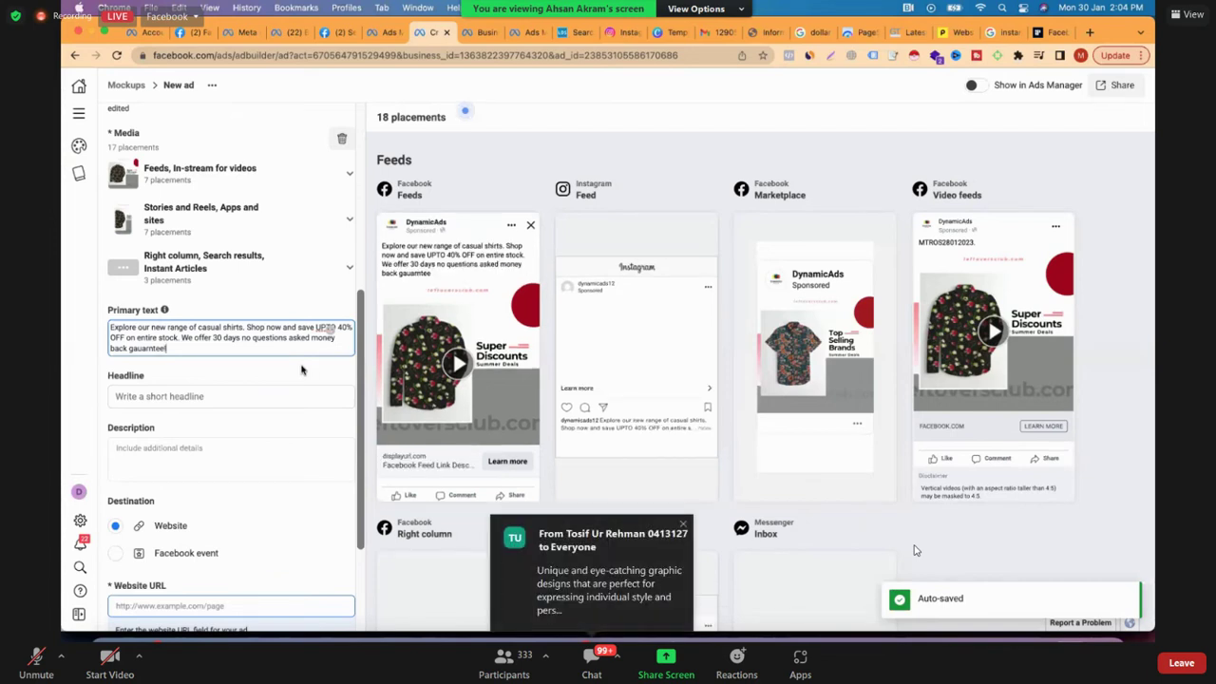
left_click(224, 398)
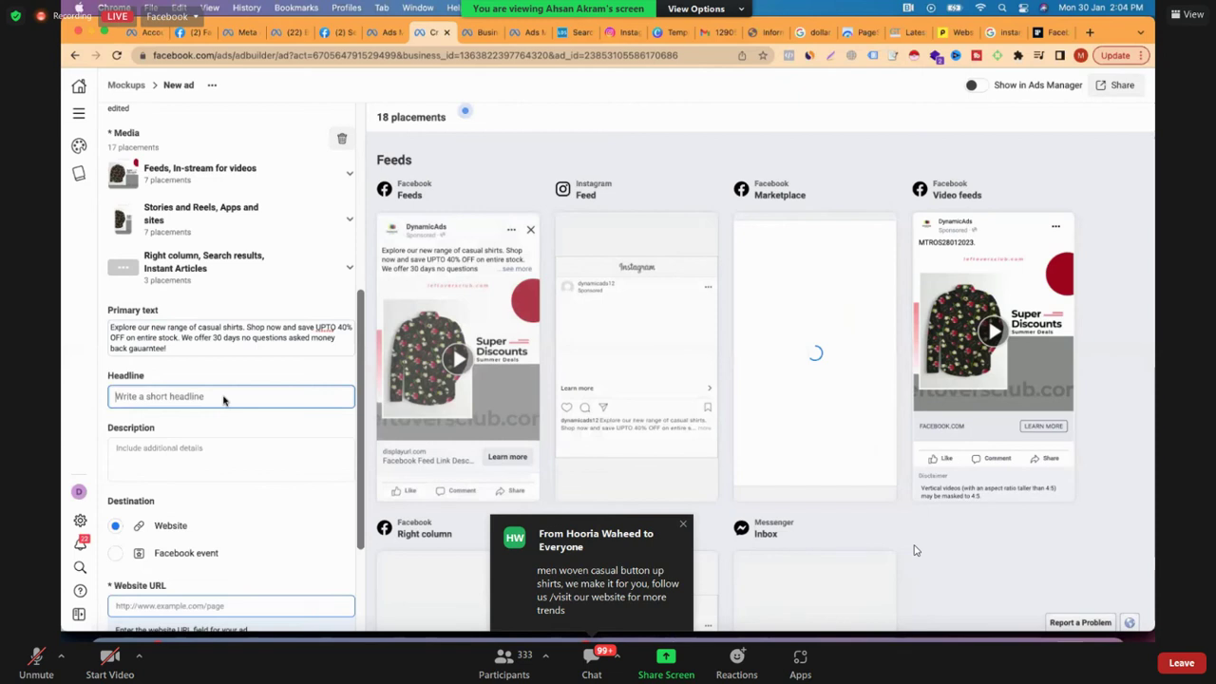
- Set the mockup's headline to "Limited Time Offer"
type("Limited")
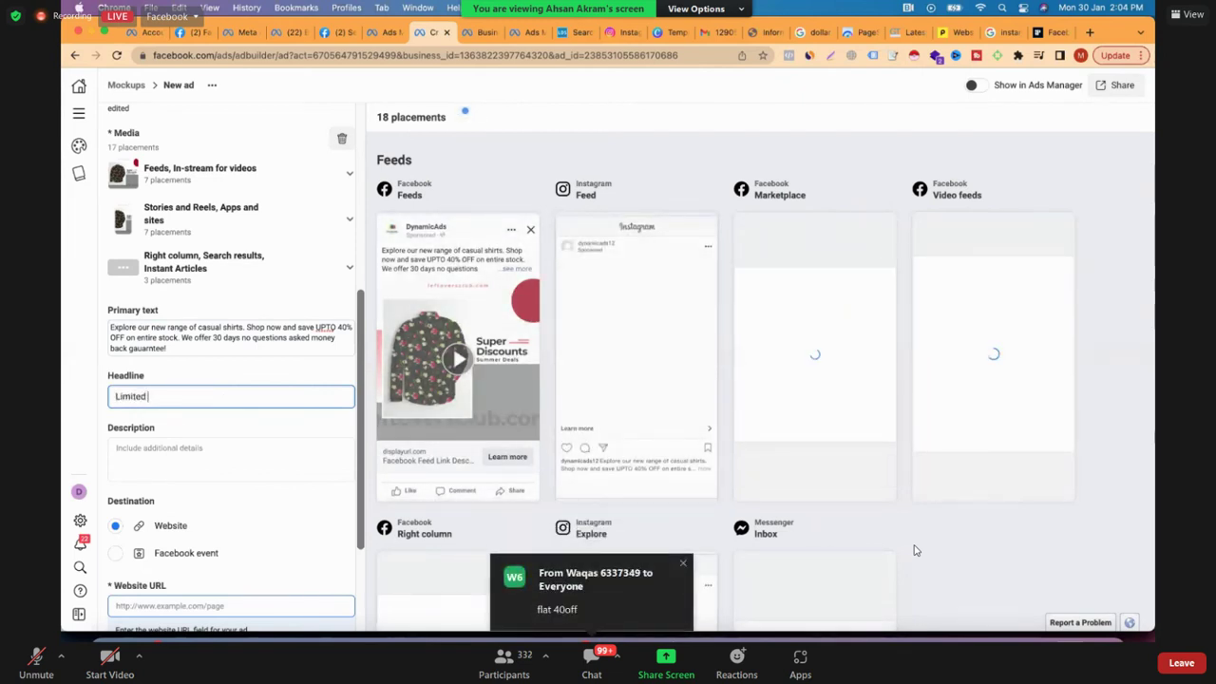
type(" Time Of")
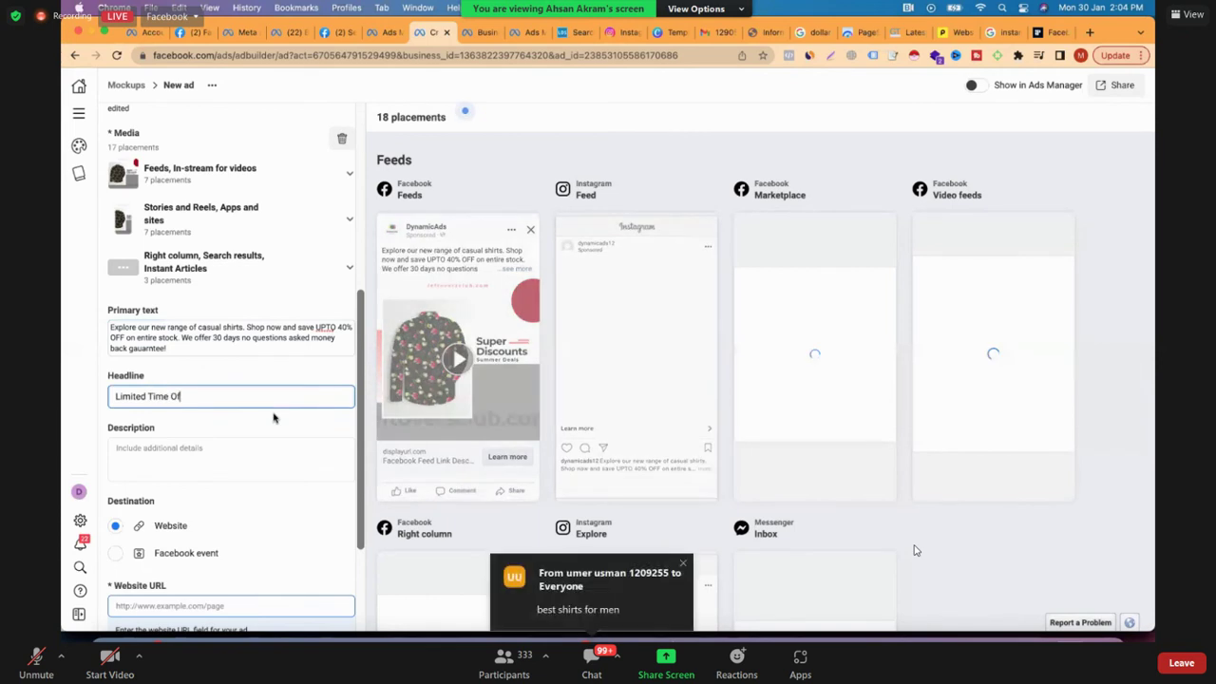
type("fer")
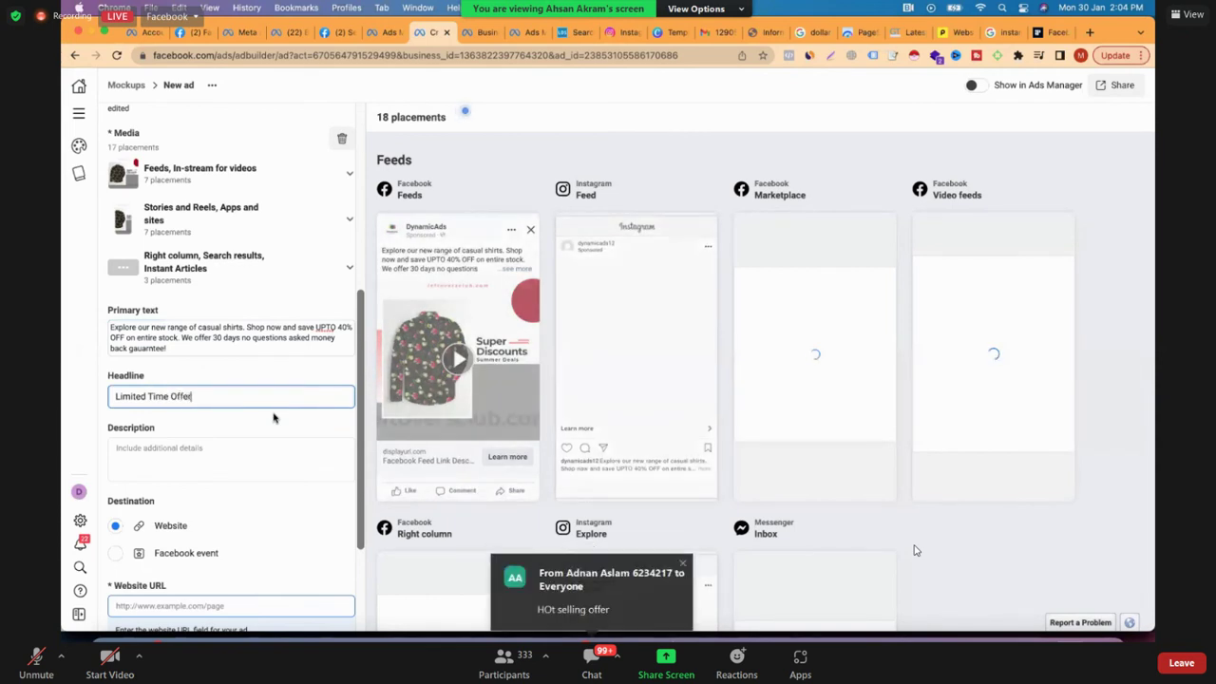
scroll(211, 478, "down", 3)
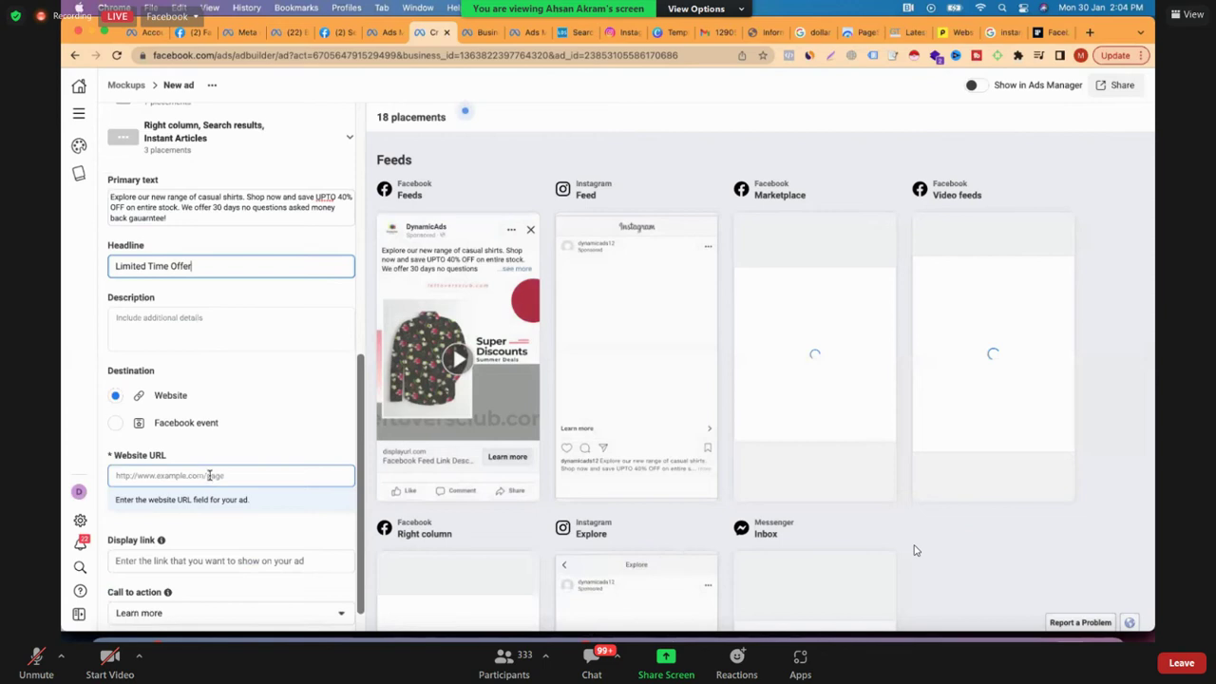
key("Tab")
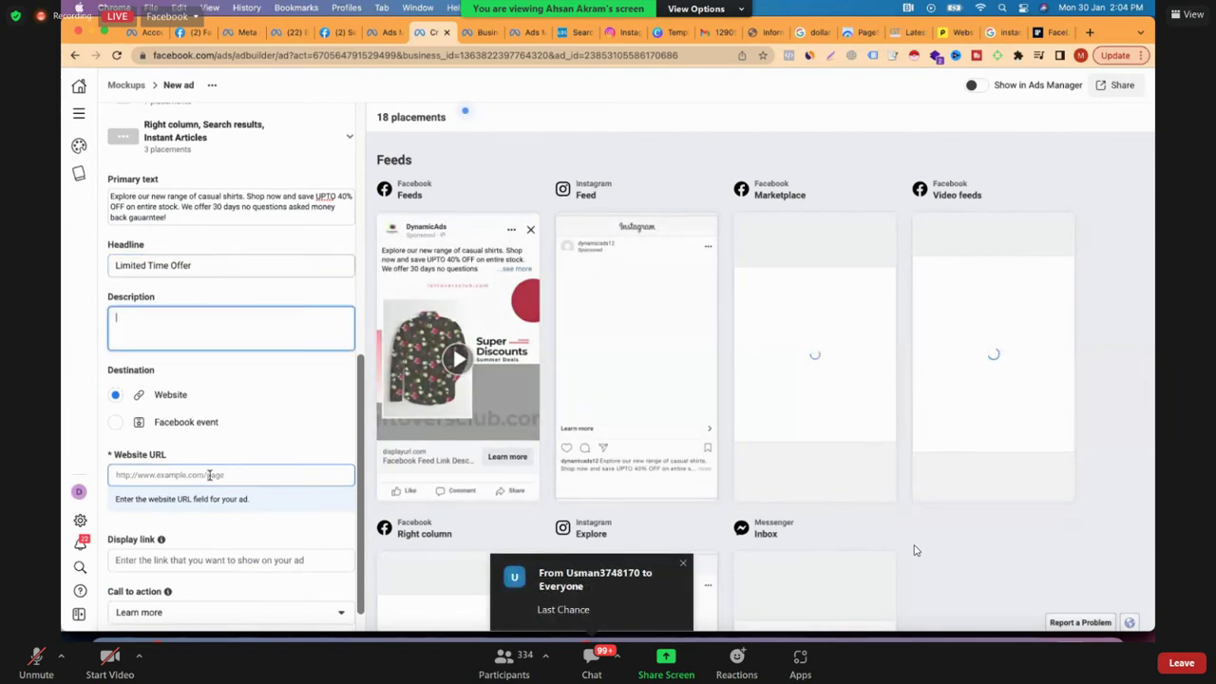
left_click(210, 475)
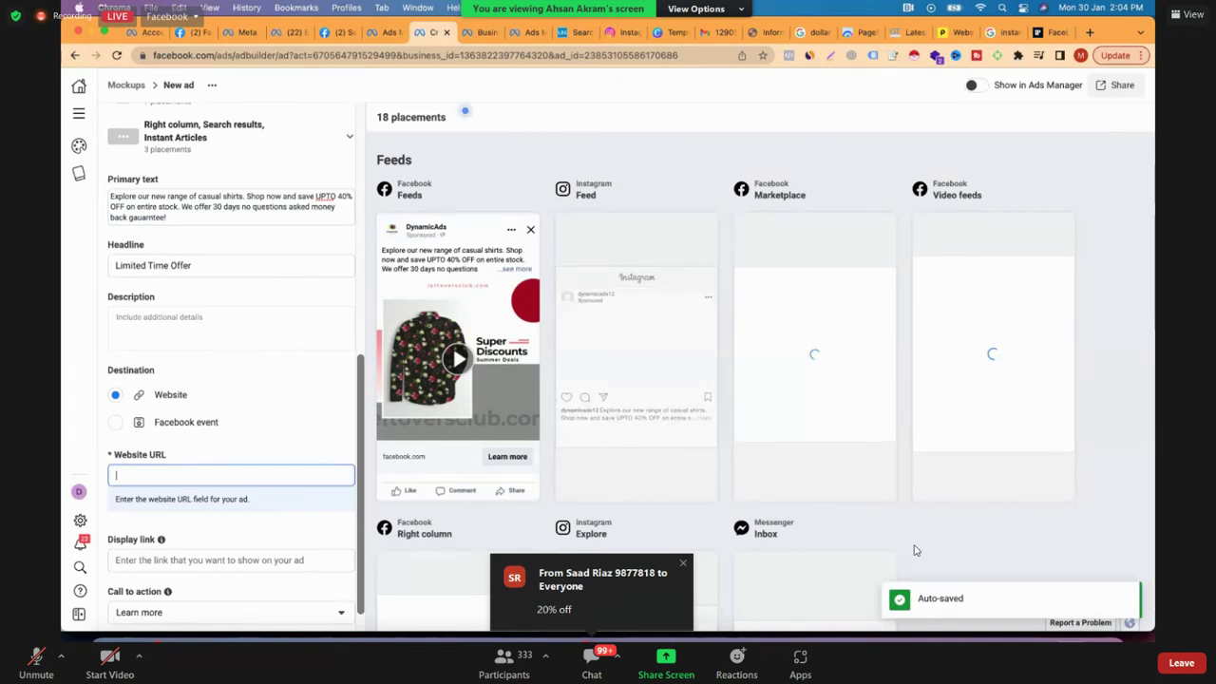
type("https://")
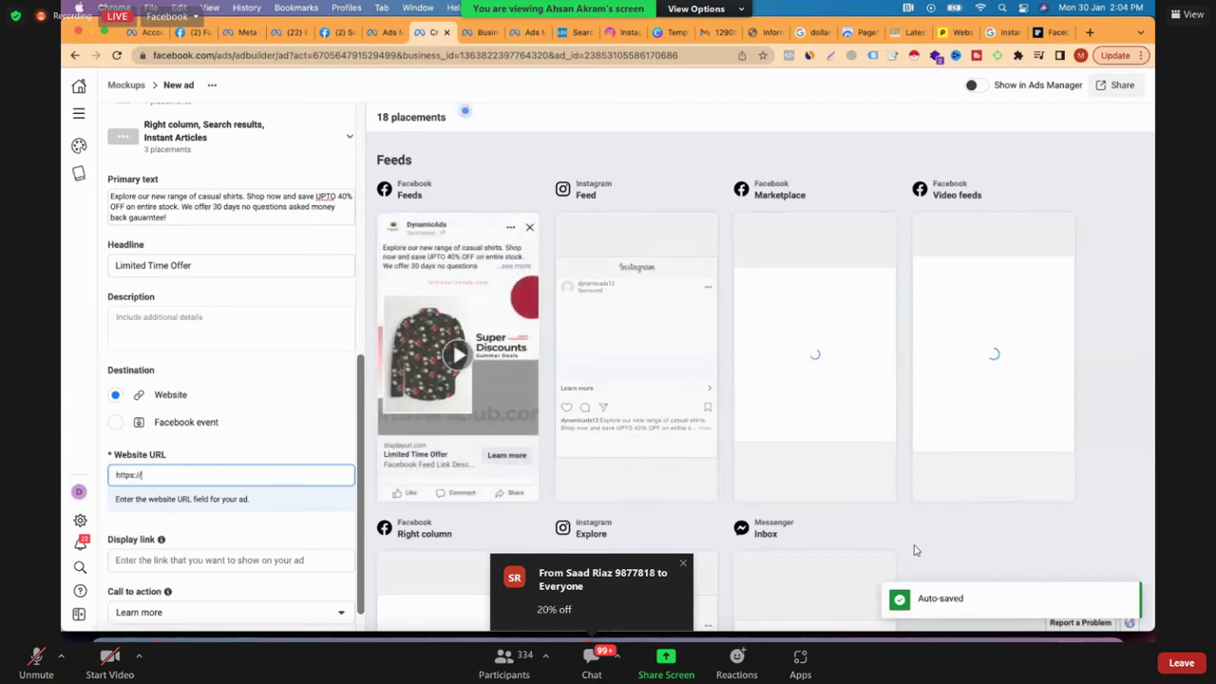
type("example.co")
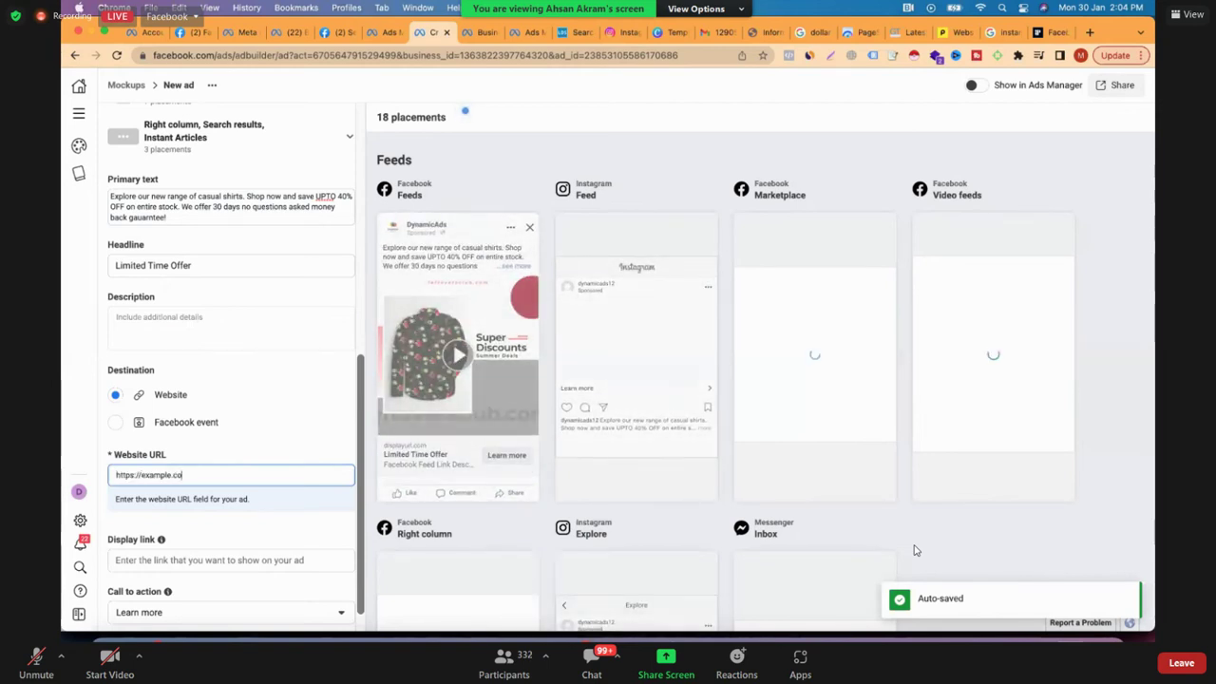
type("m/collection/")
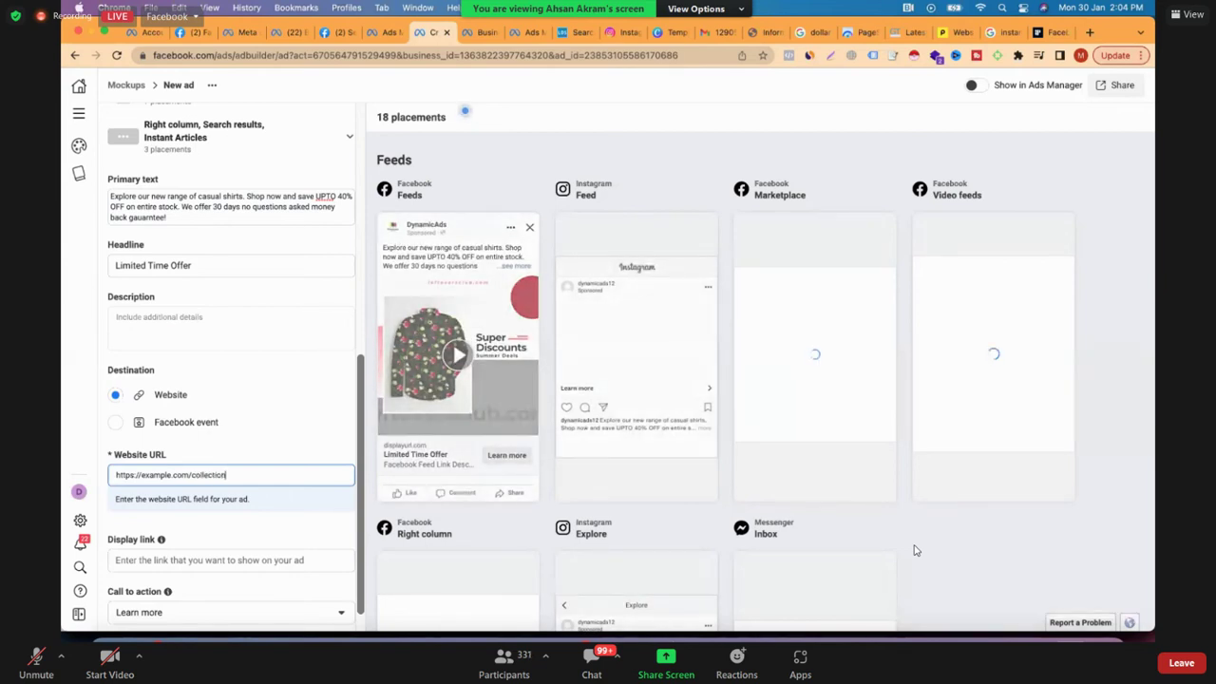
type("casual")
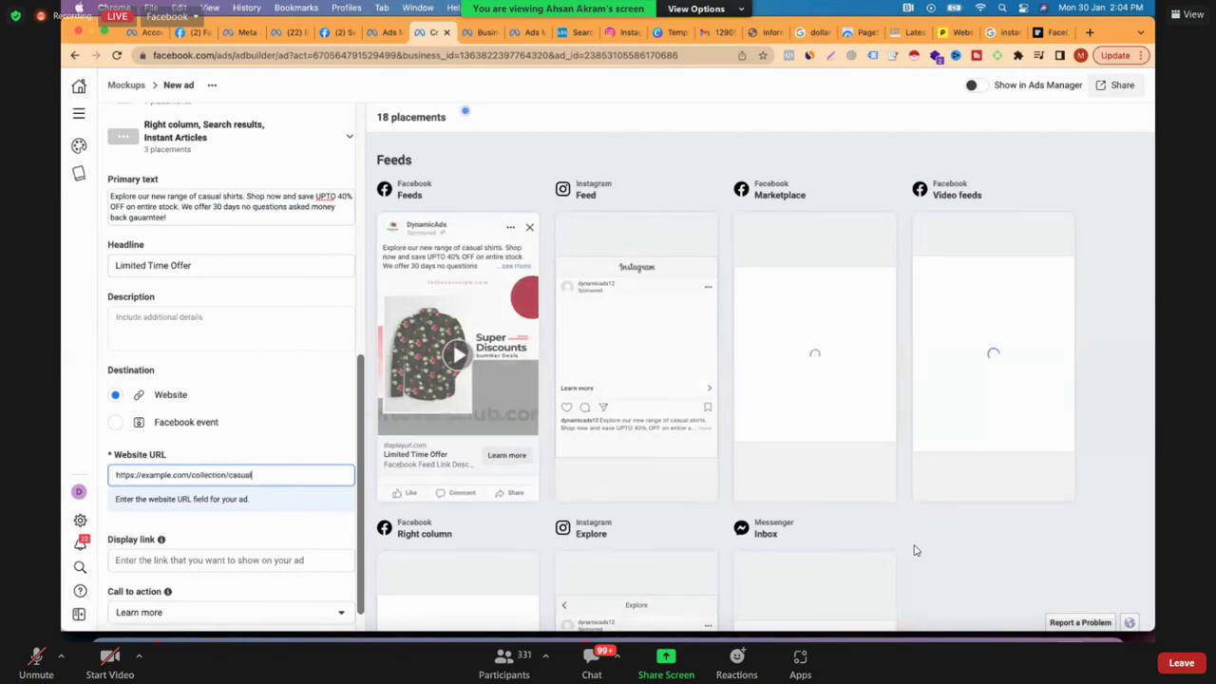
type("-shirts")
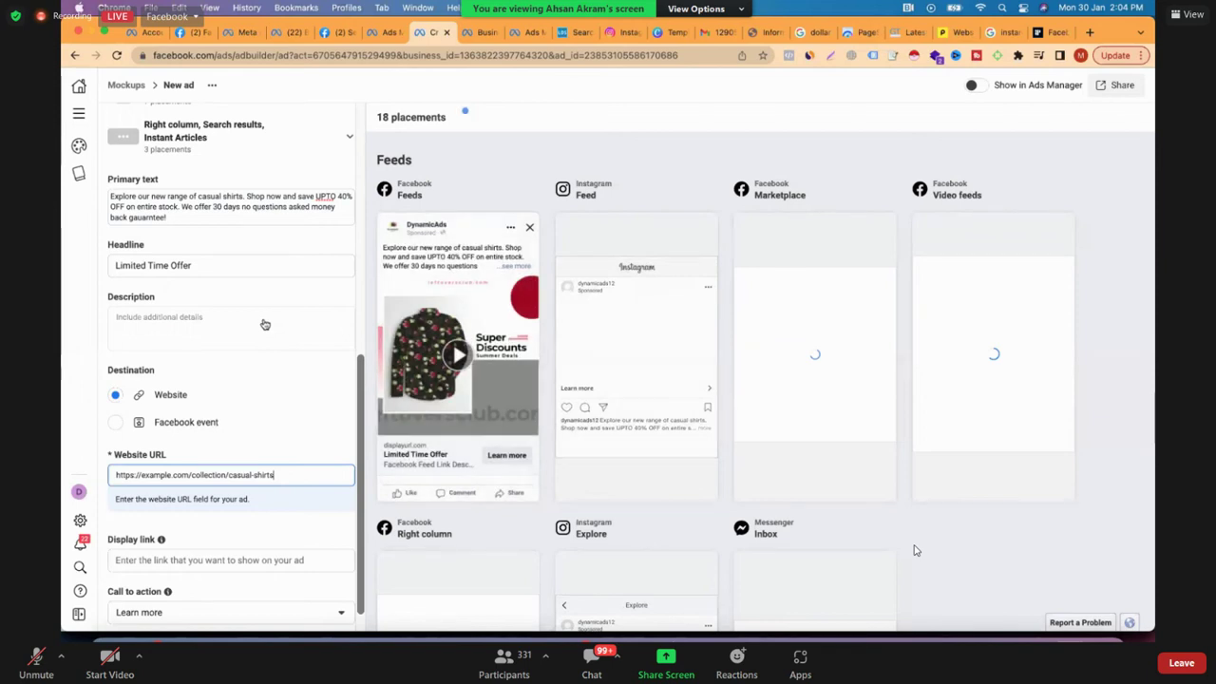
- Set the mockup's description to "UPTO 40% OFF"
left_click(209, 316)
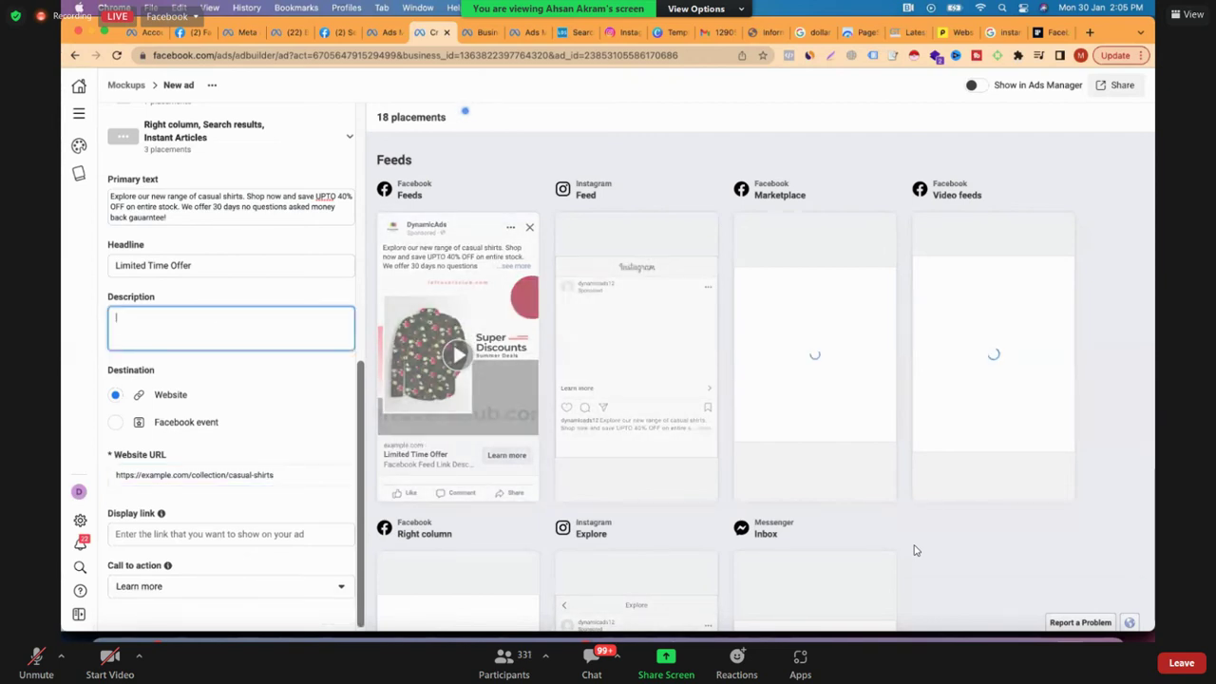
type("UPTO 40")
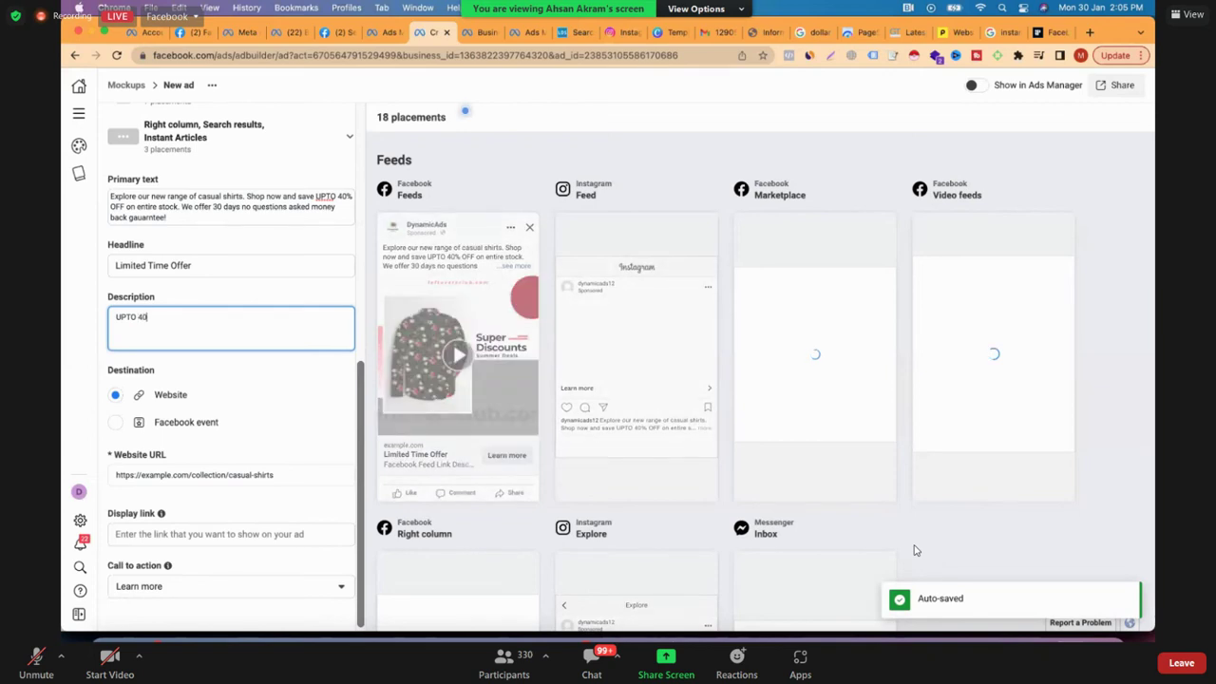
type("% OFF")
- Change the call to action to Shop now and enable showing the mockup in Ads Manager
scroll(239, 545, "down", 1)
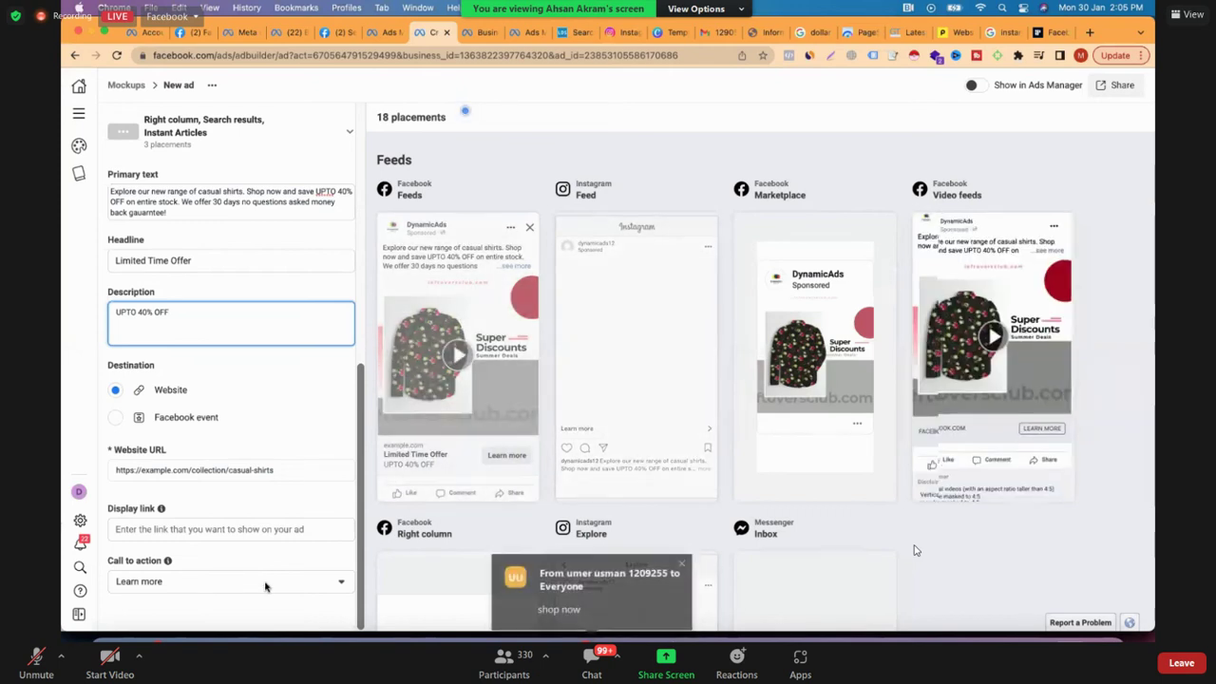
left_click(265, 583)
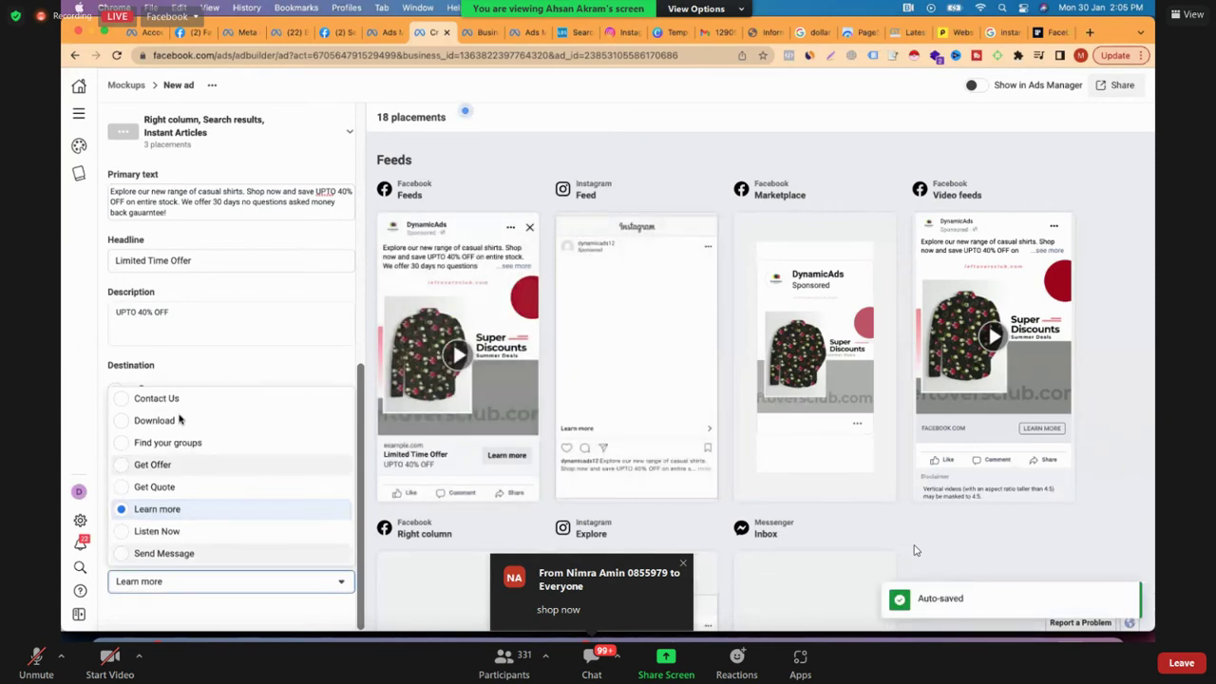
scroll(178, 419, "down", 5)
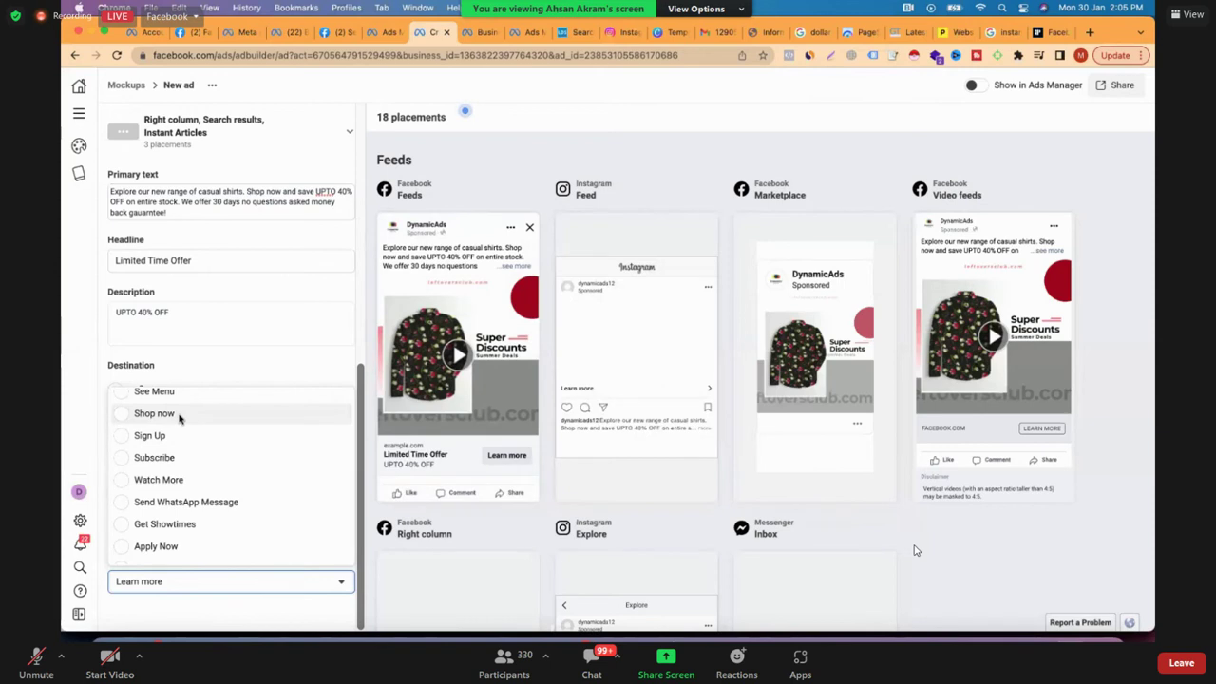
left_click(178, 415)
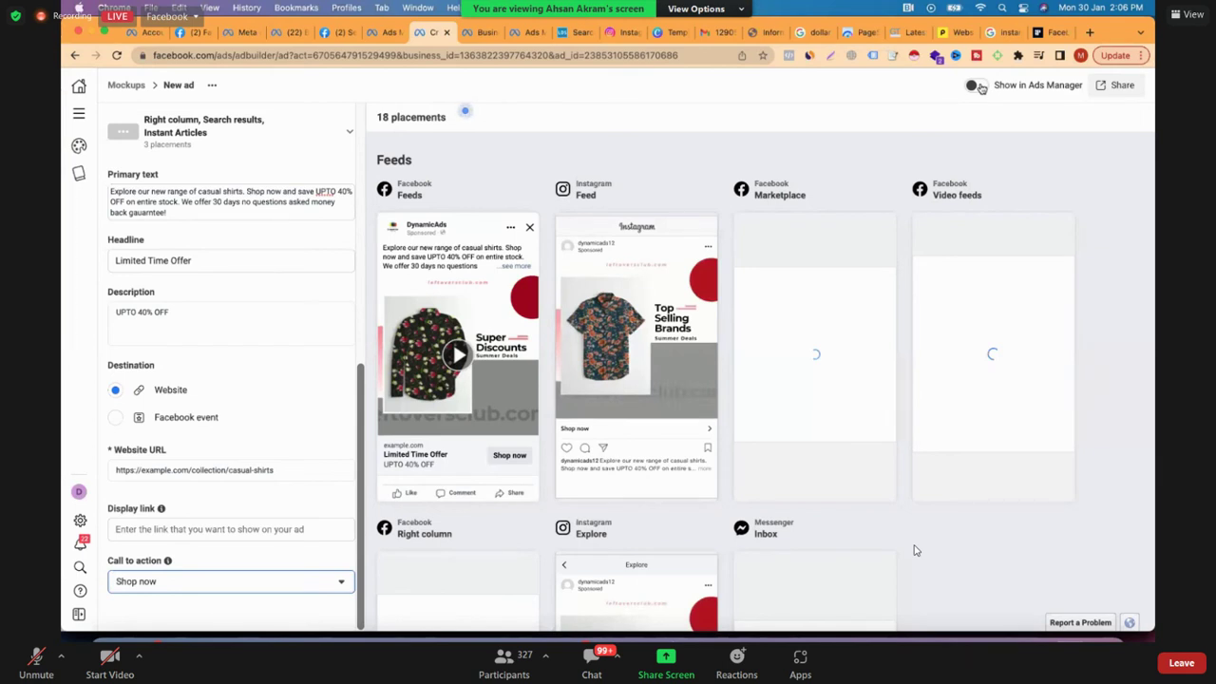
left_click(979, 85)
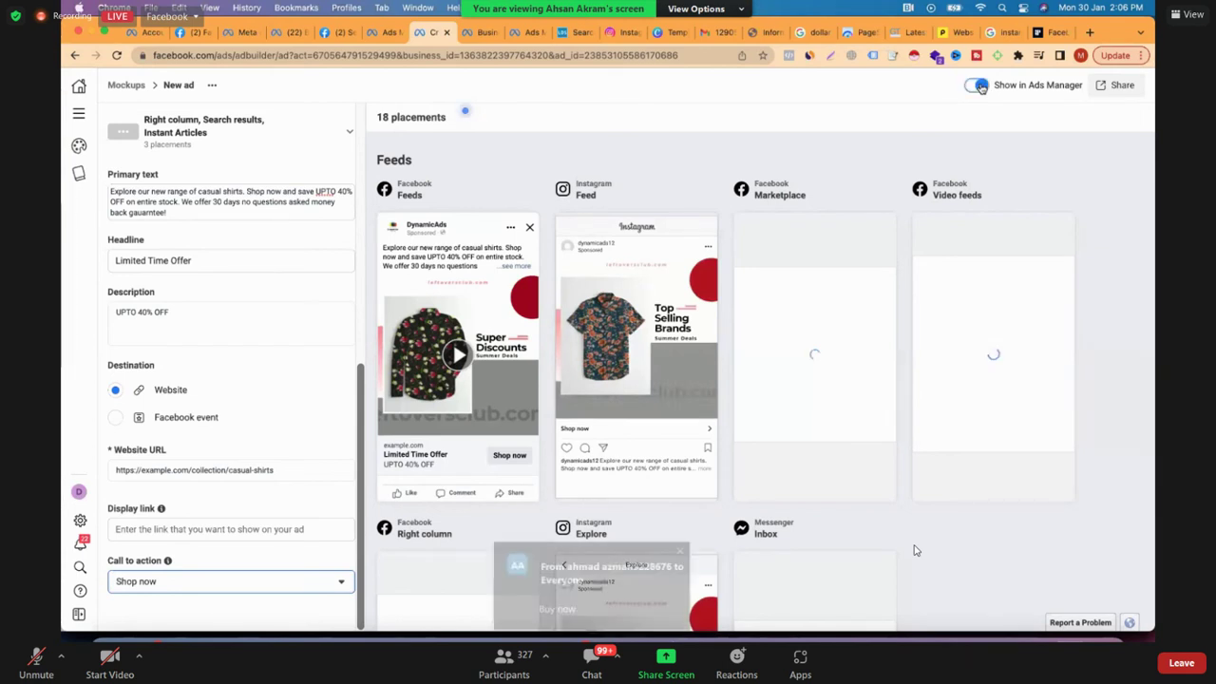
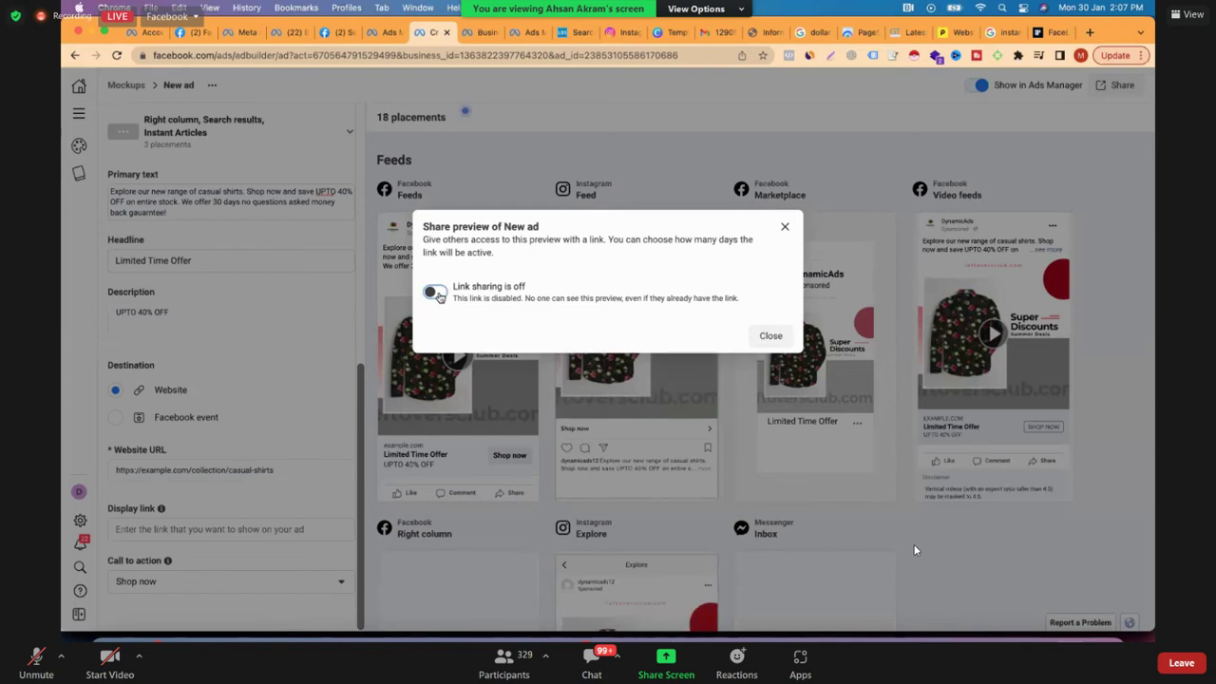
- Turn on link sharing for the mockup preview, keep the link active for 30 days, and copy the link
left_click(435, 292)
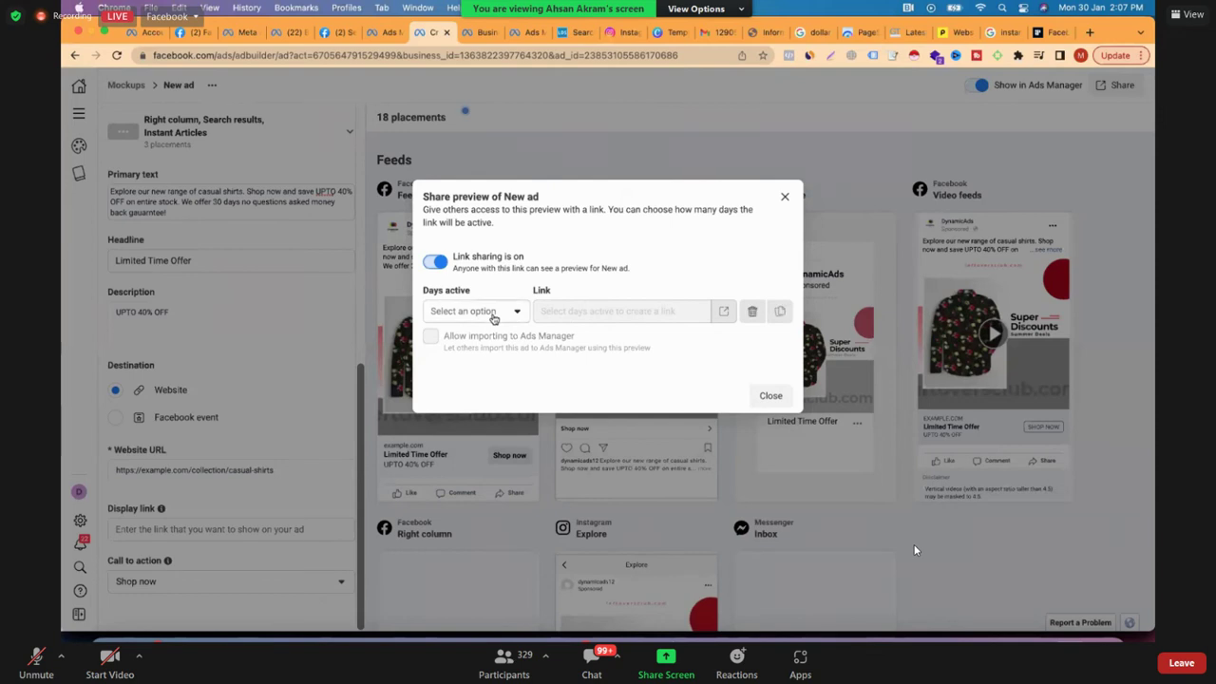
left_click(493, 318)
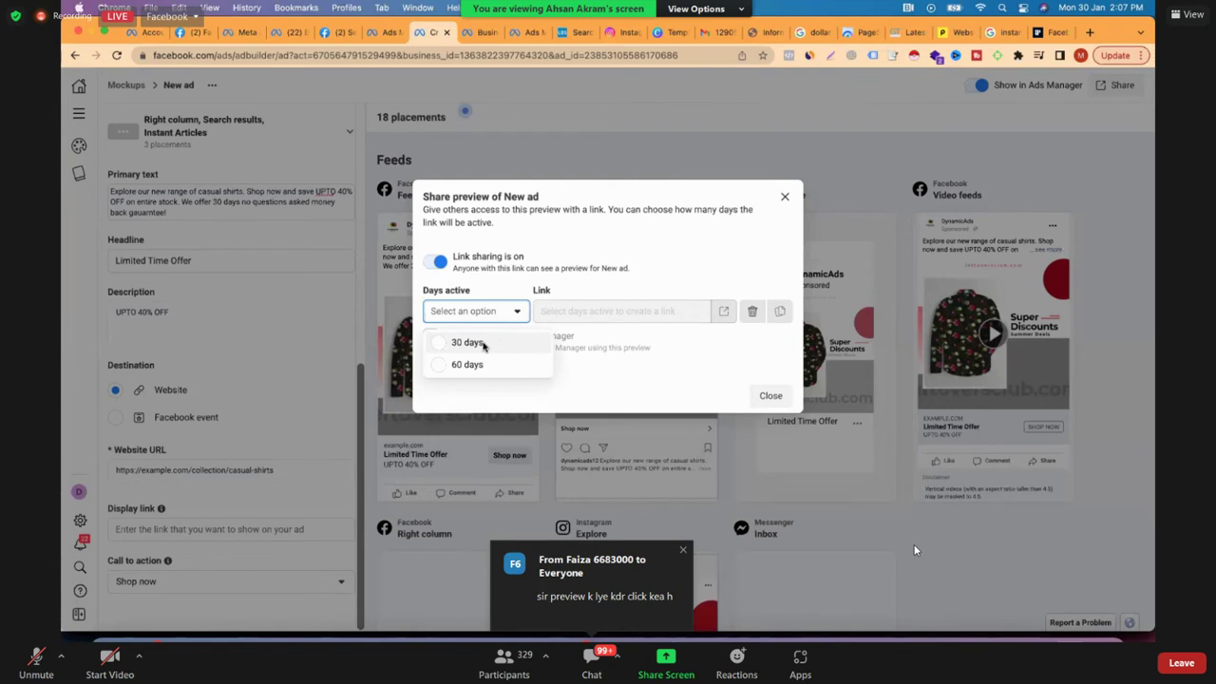
left_click(483, 344)
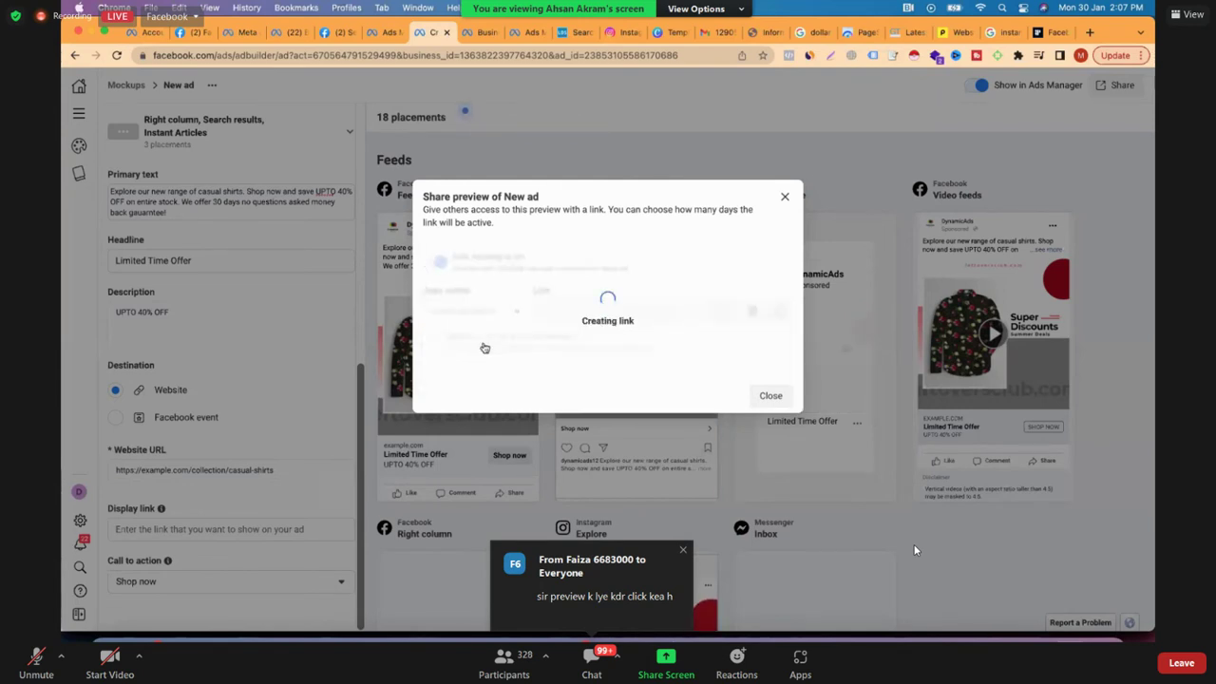
left_click(703, 305)
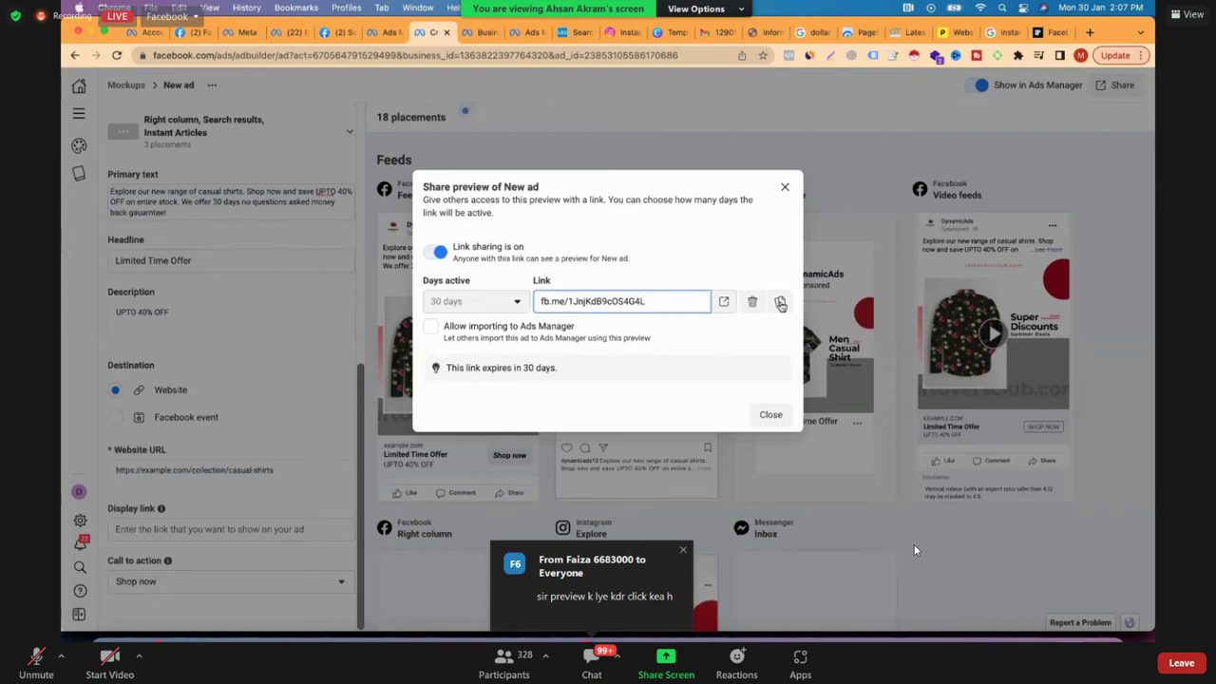
left_click(781, 302)
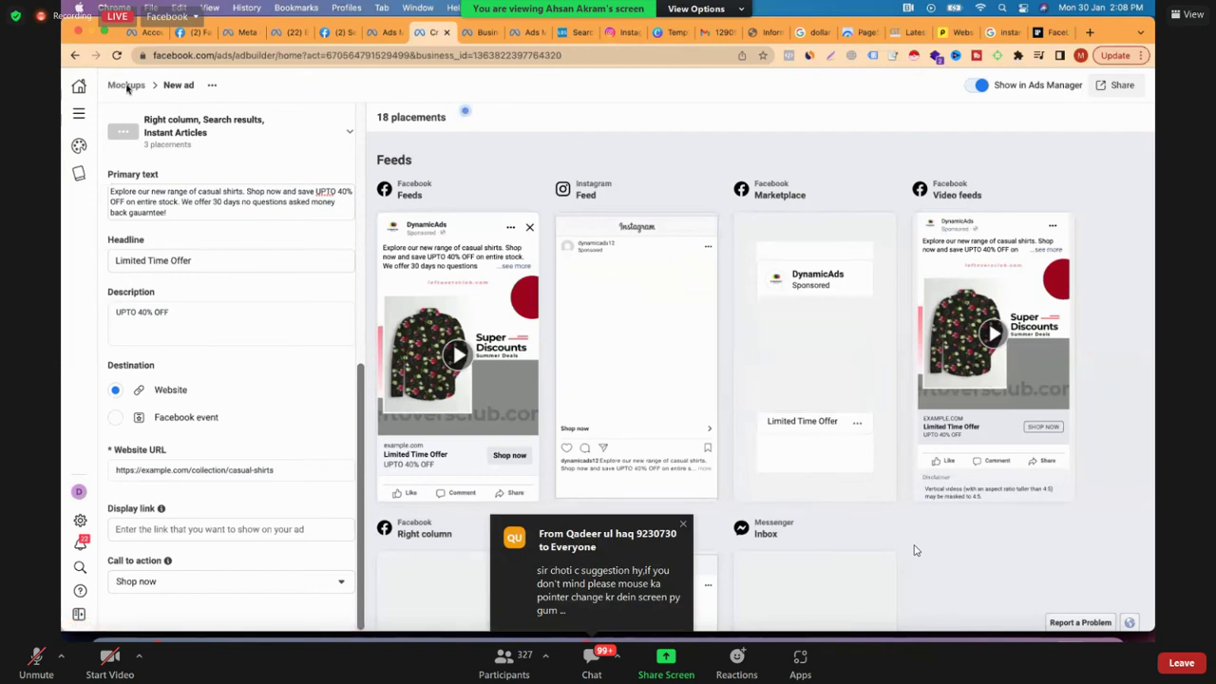
- Leave the mockup editor and create a new campaign with the Traffic objective in Ads Manager
left_click(127, 86)
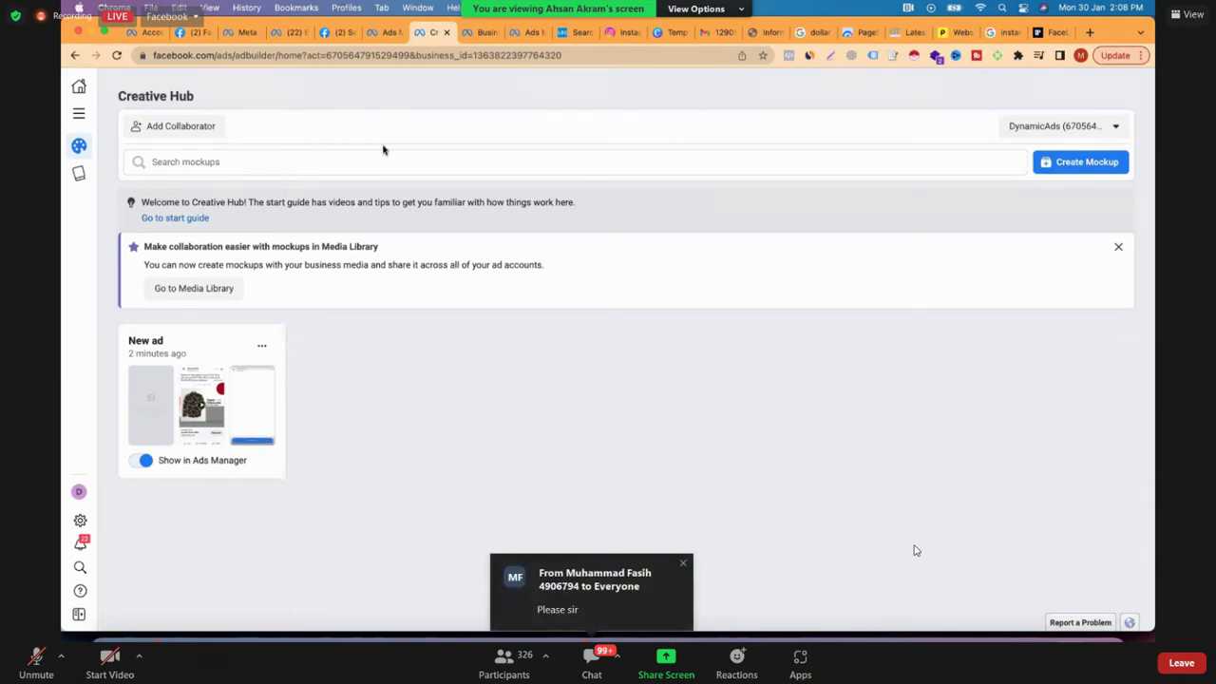
left_click(385, 32)
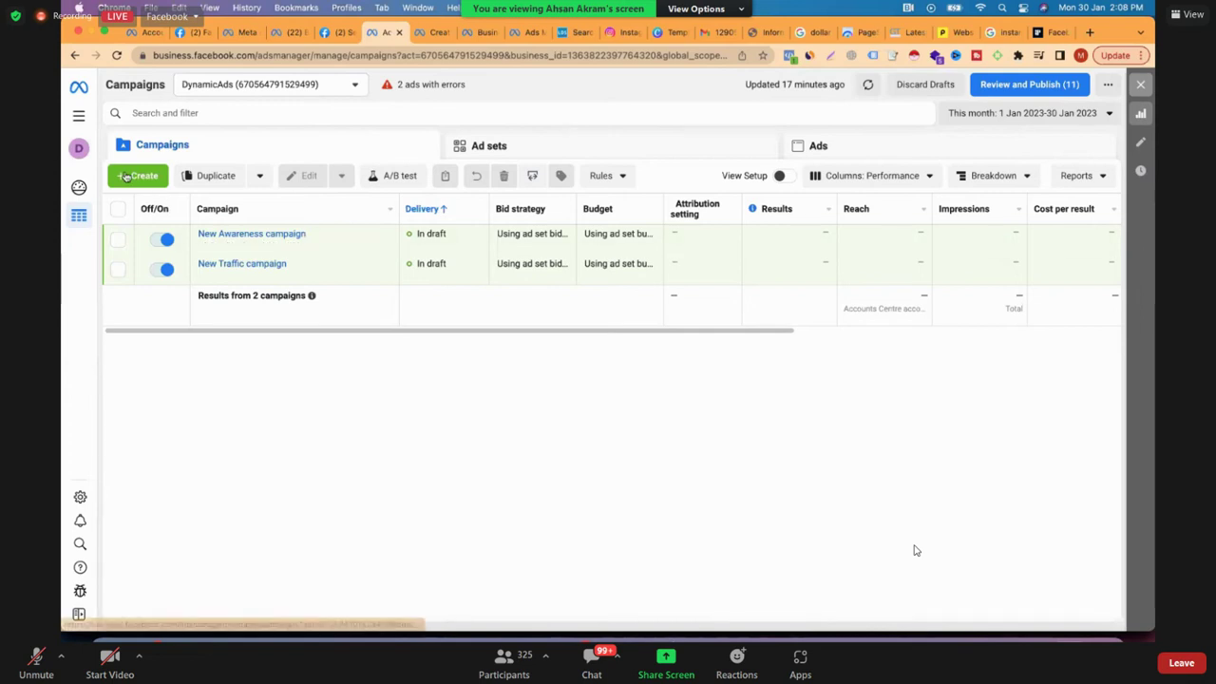
left_click(126, 176)
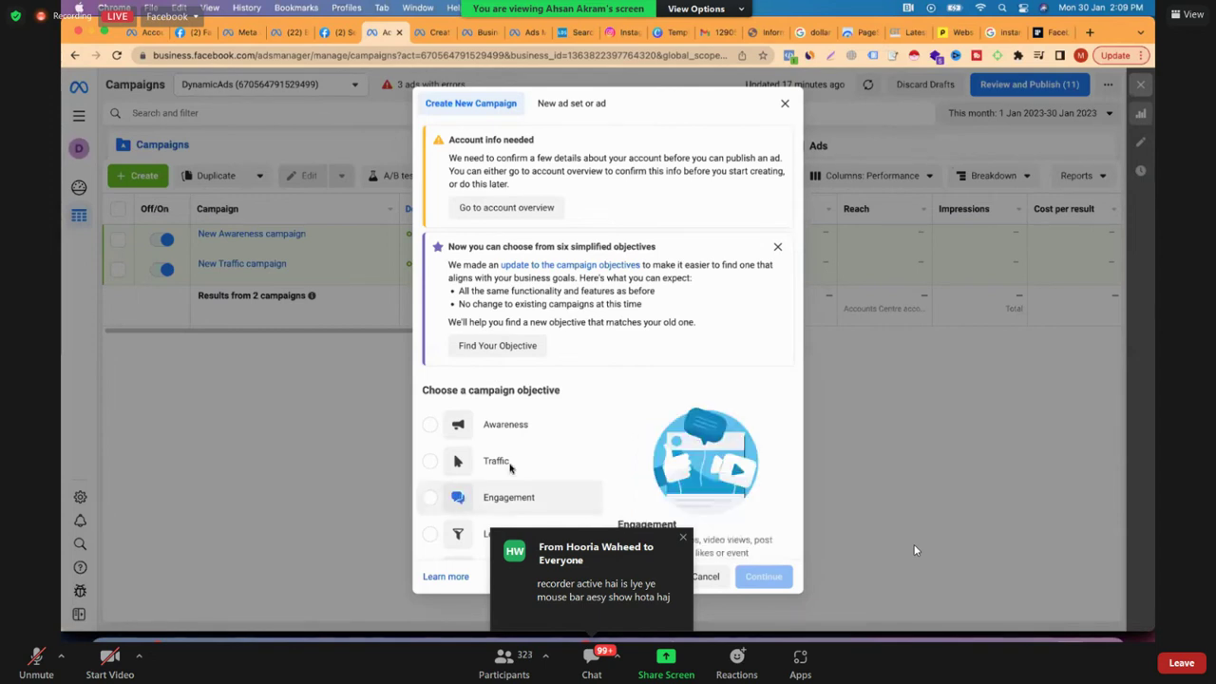
scroll(504, 470, "down", 3)
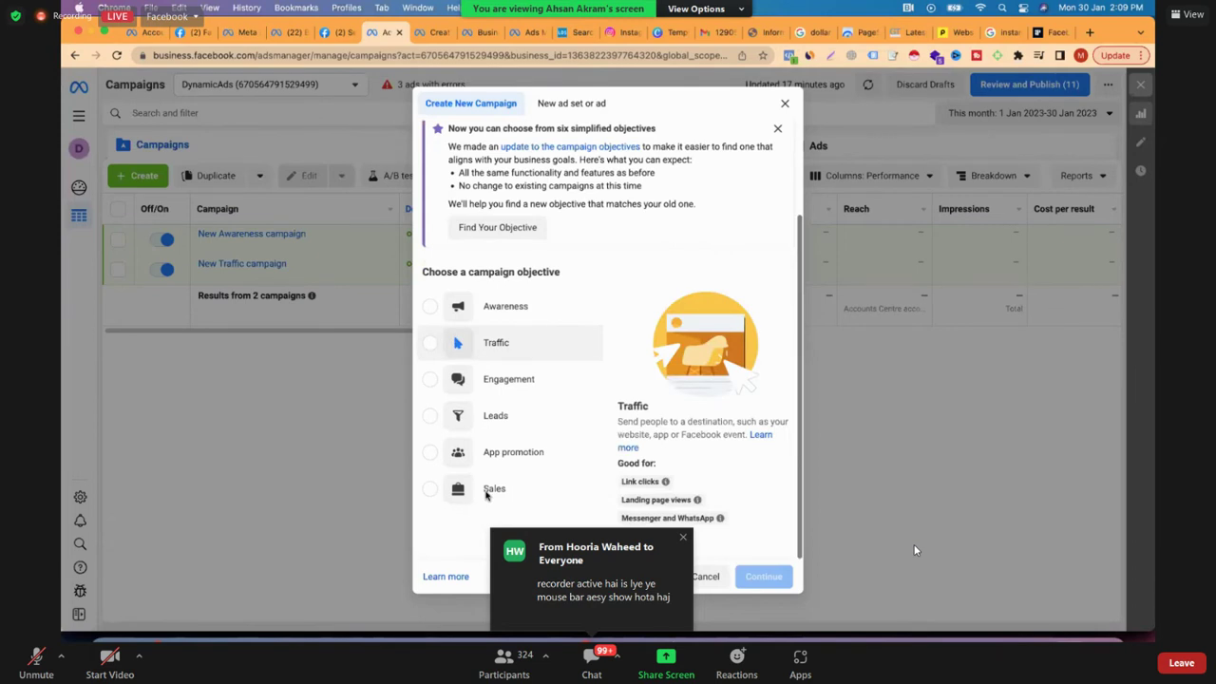
left_click(498, 354)
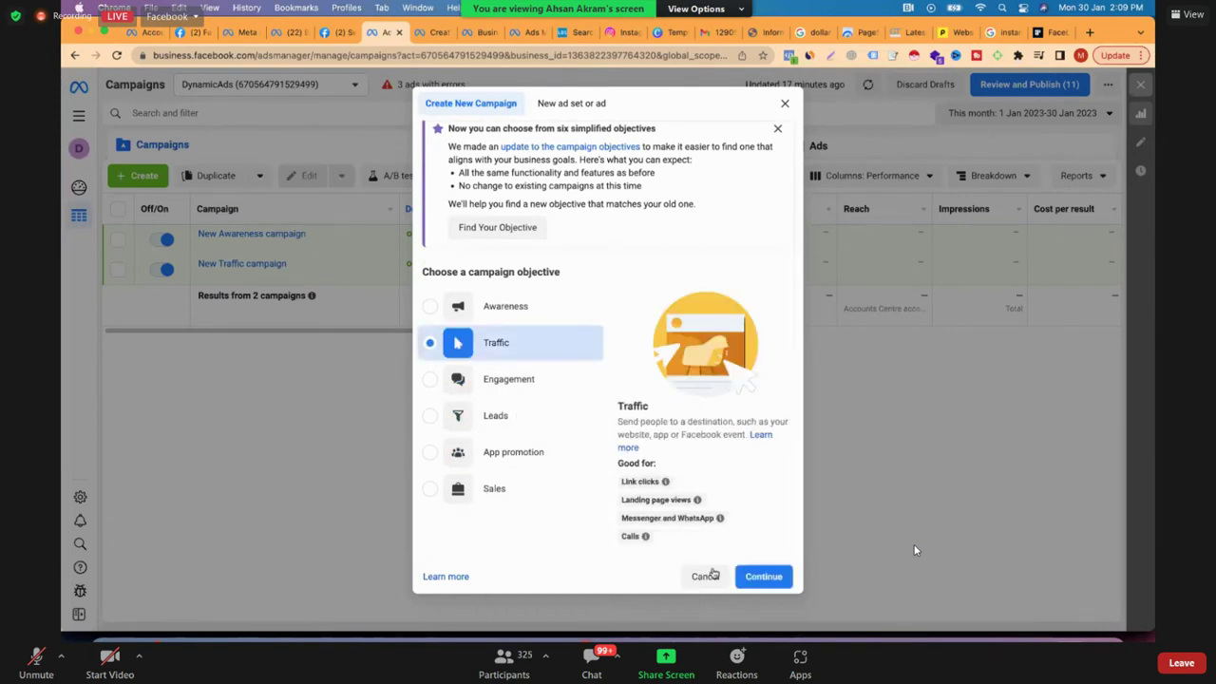
left_click(762, 577)
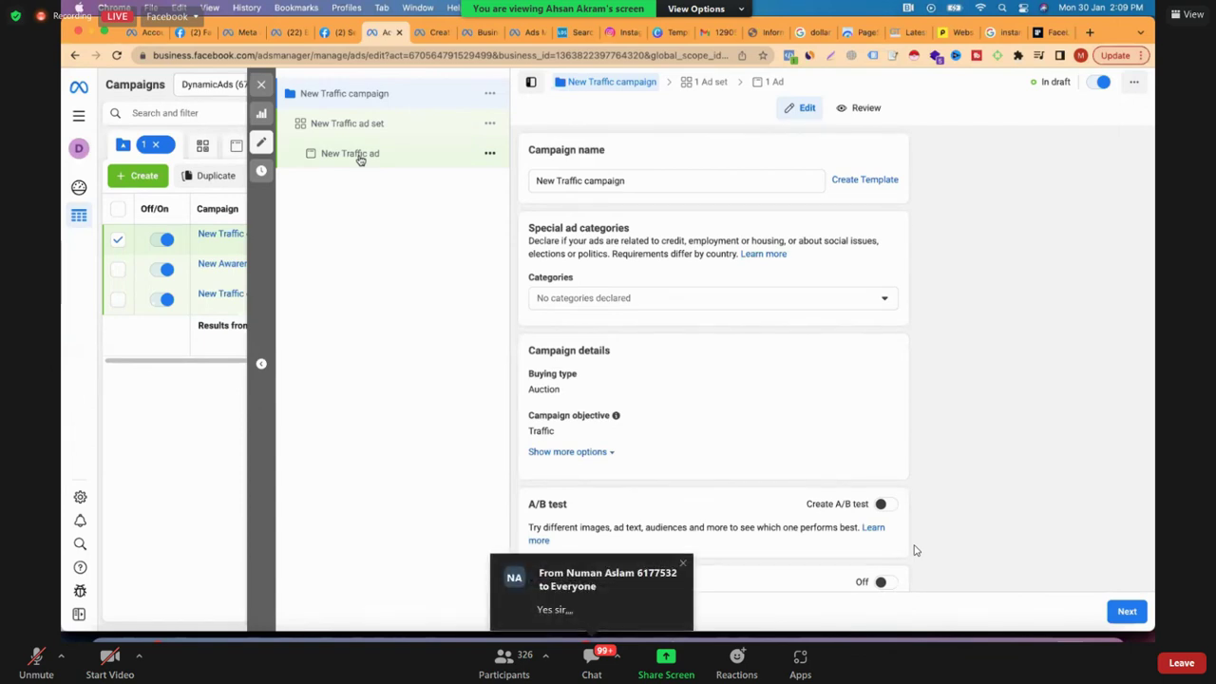
- Set the format of the New Traffic ad to Collection and look through the ad setup options
left_click(360, 155)
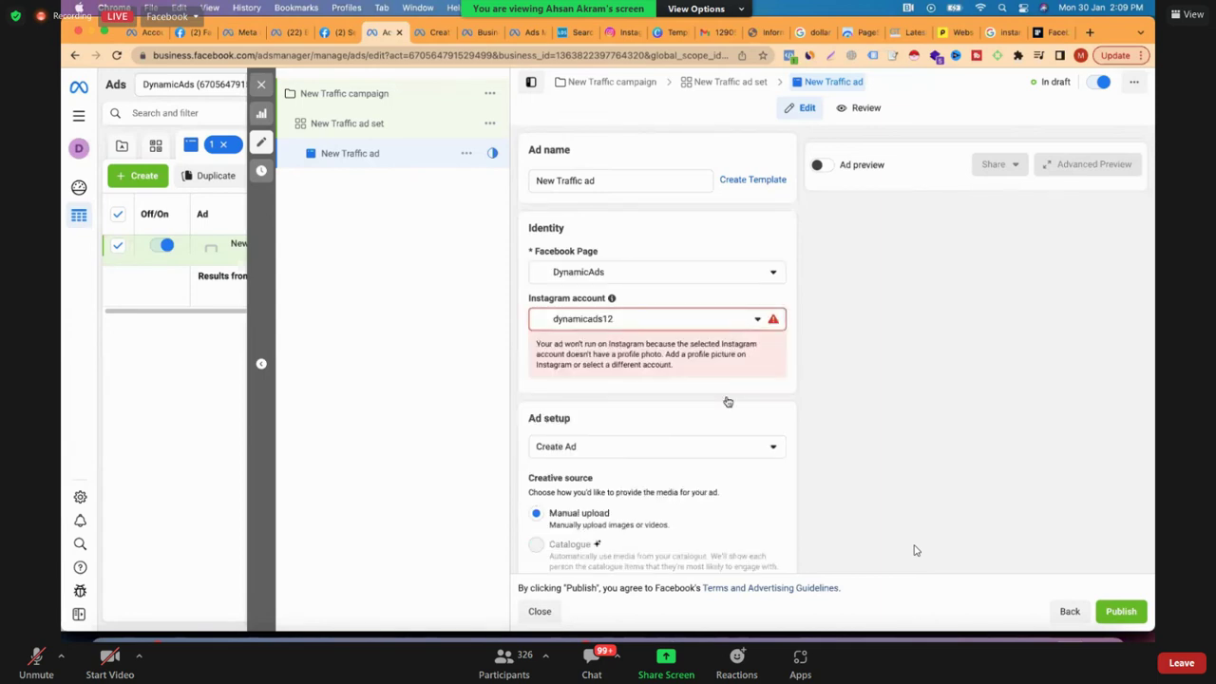
scroll(727, 402, "down", 3)
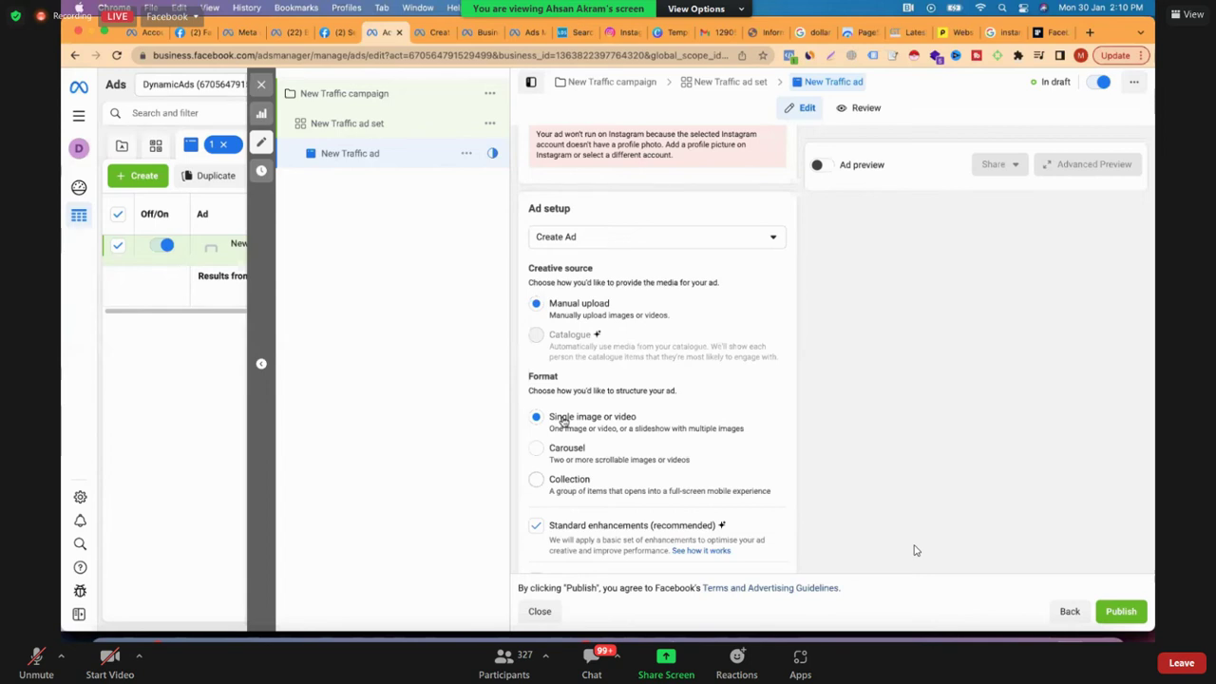
left_click(536, 479)
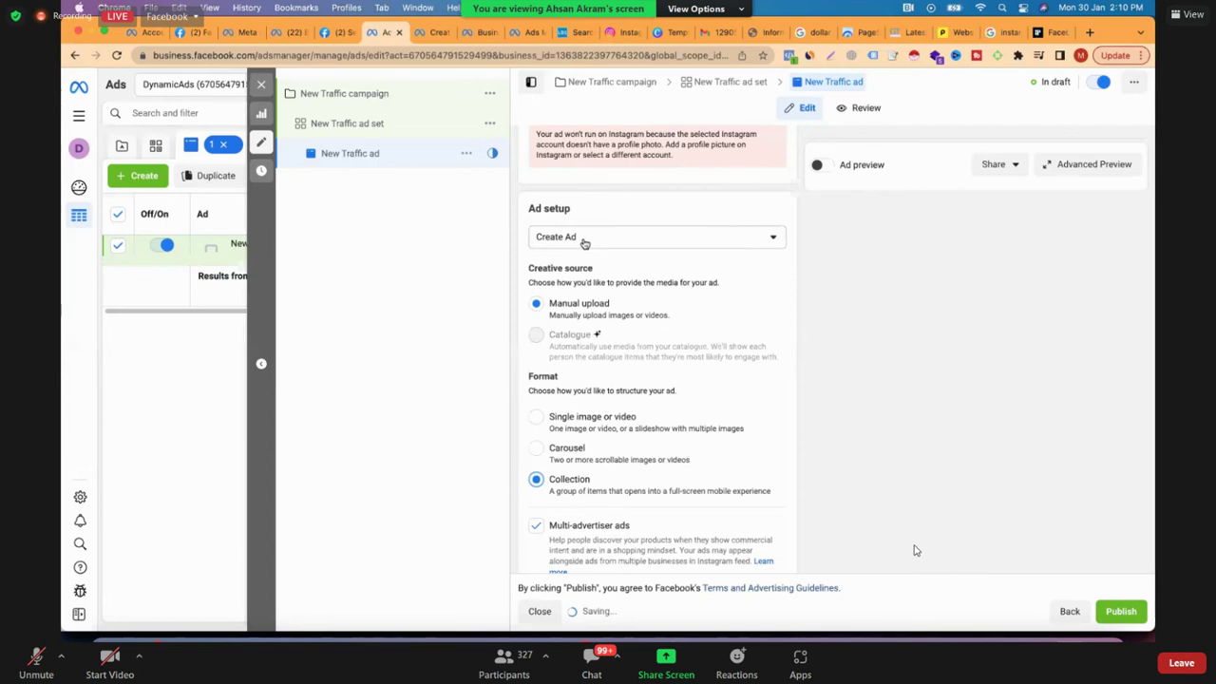
left_click(584, 240)
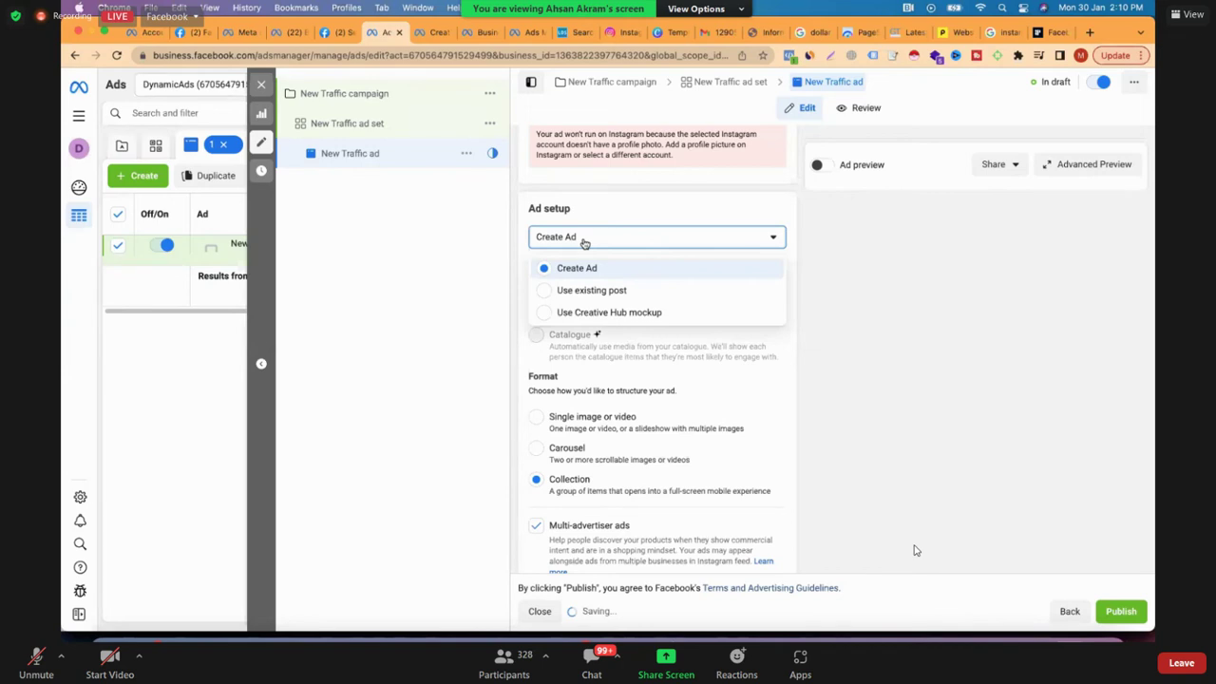
left_click(555, 406)
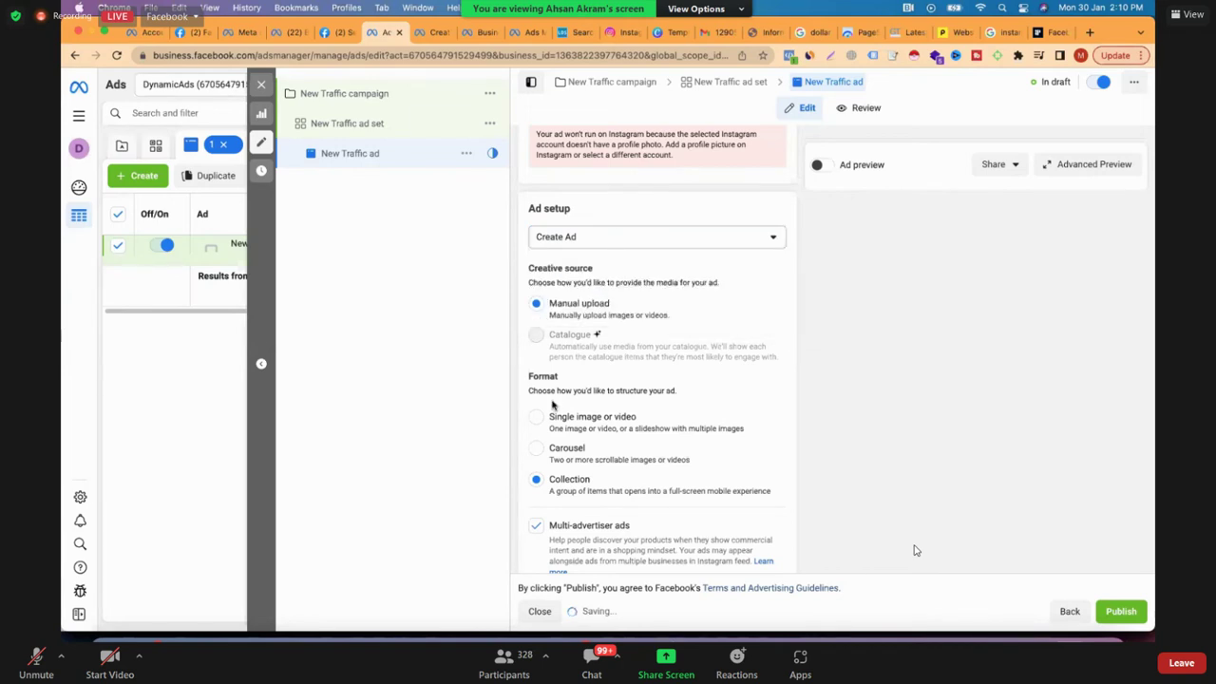
- Check the ad setup source options and set the New Traffic ad's format to Single image or video
scroll(552, 405, "down", 2)
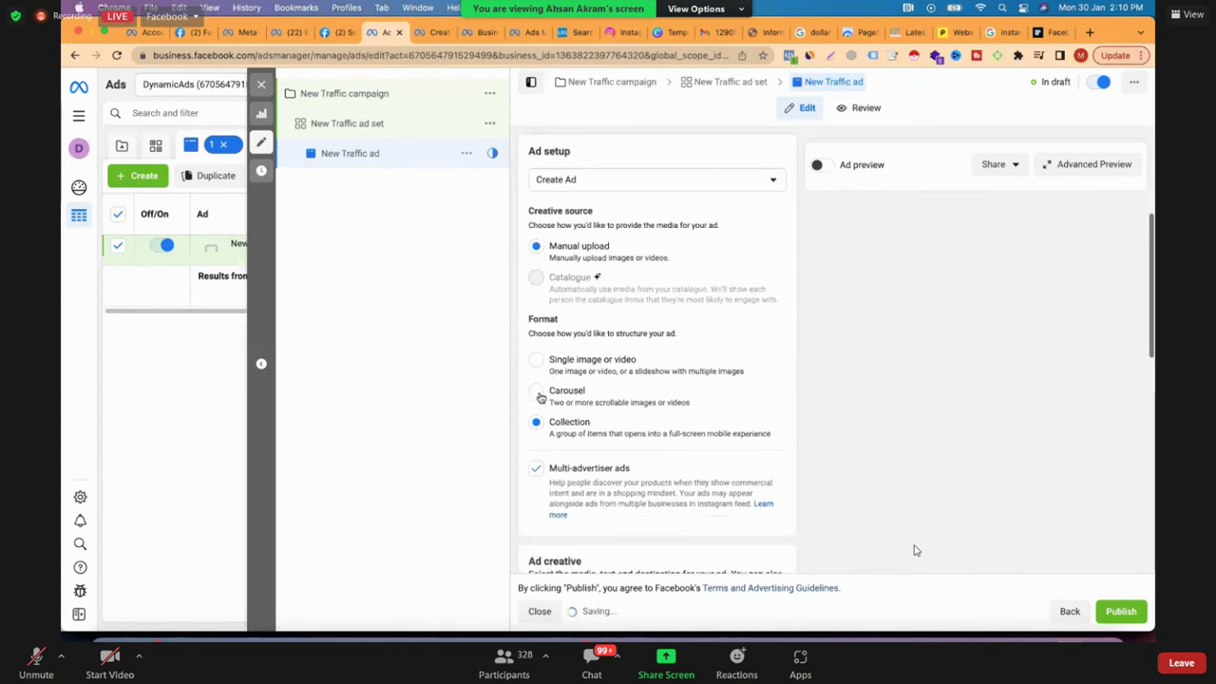
left_click(616, 191)
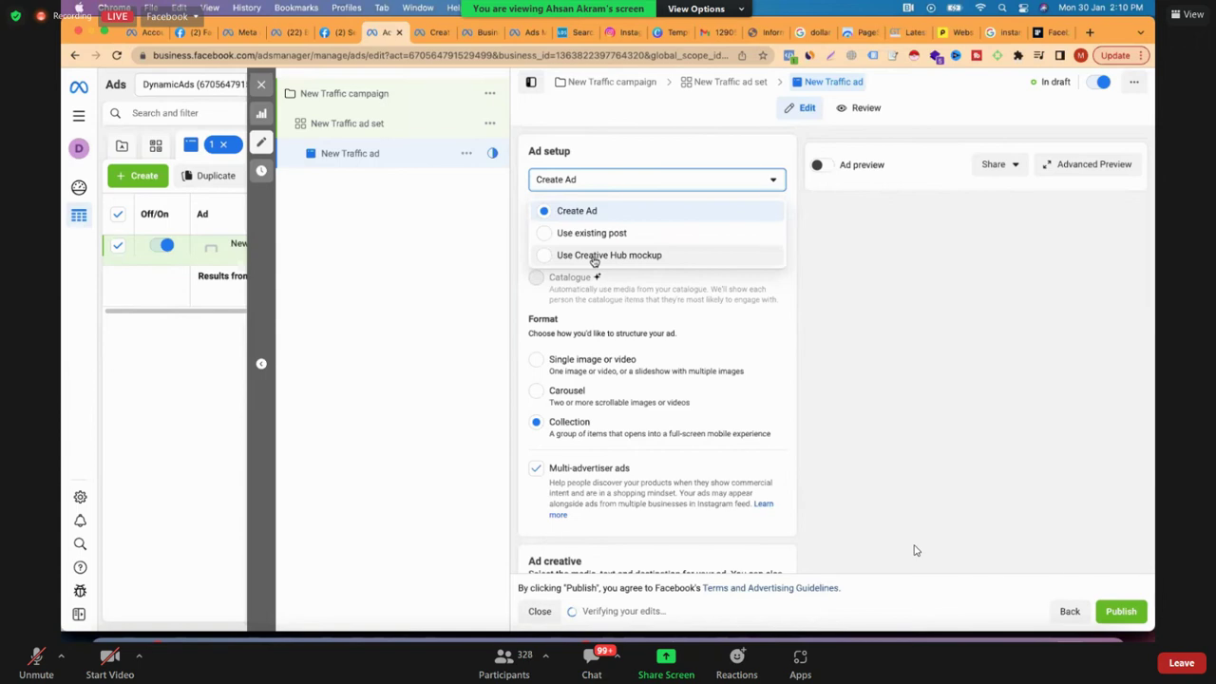
key("Escape")
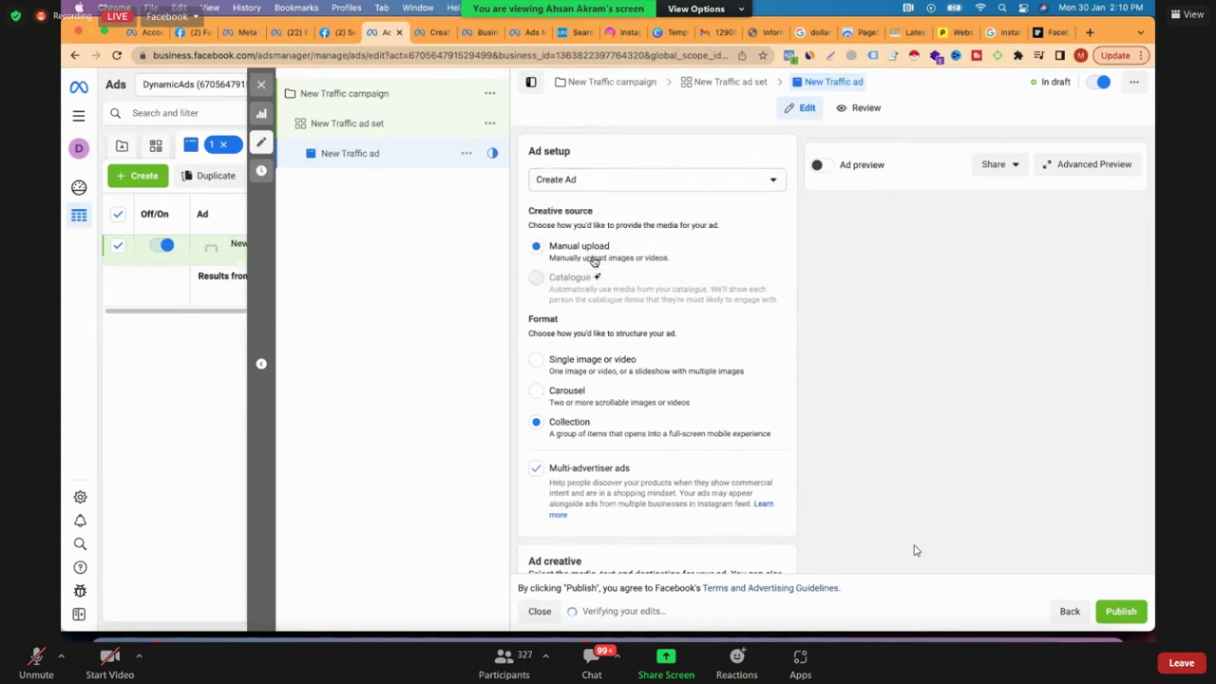
left_click(631, 362)
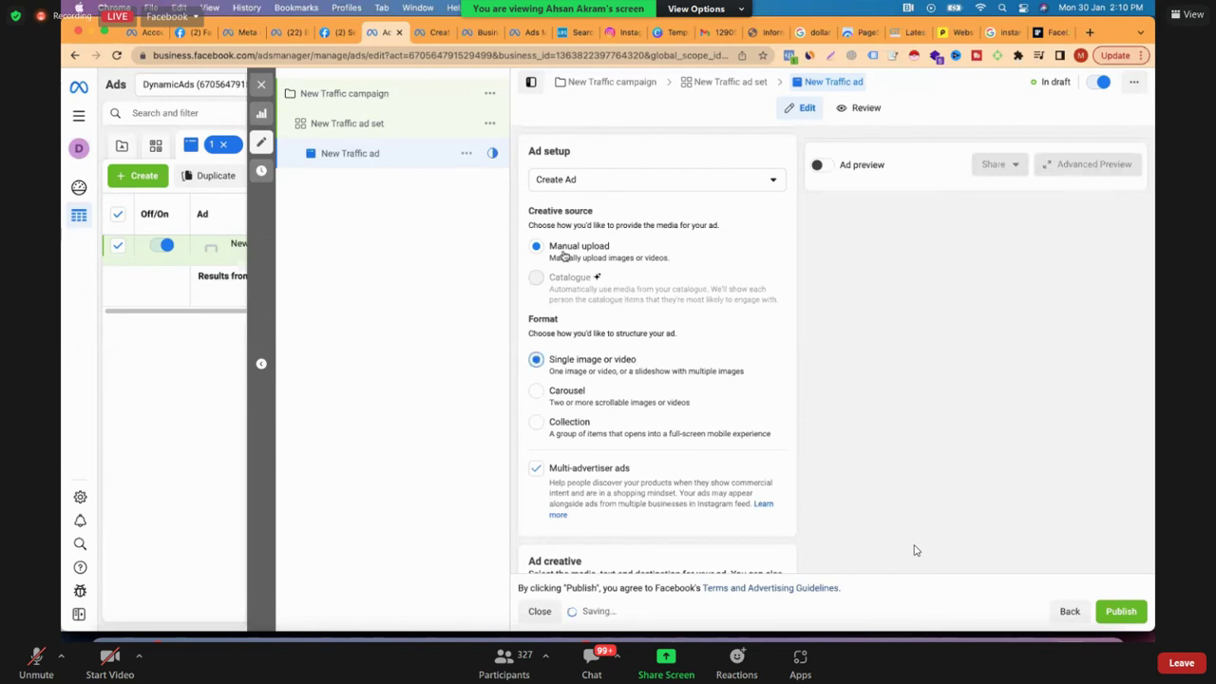
- Set the ad setup to use a Creative Hub mockup and select the New ad mockup
left_click(662, 184)
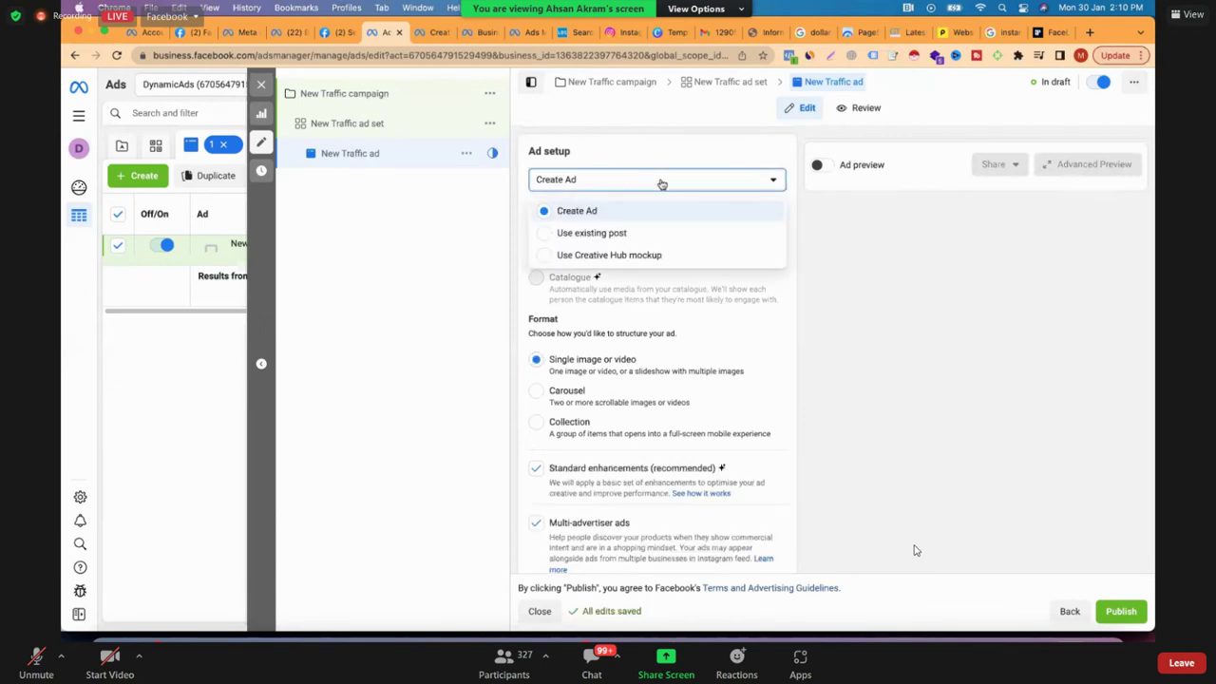
left_click(611, 266)
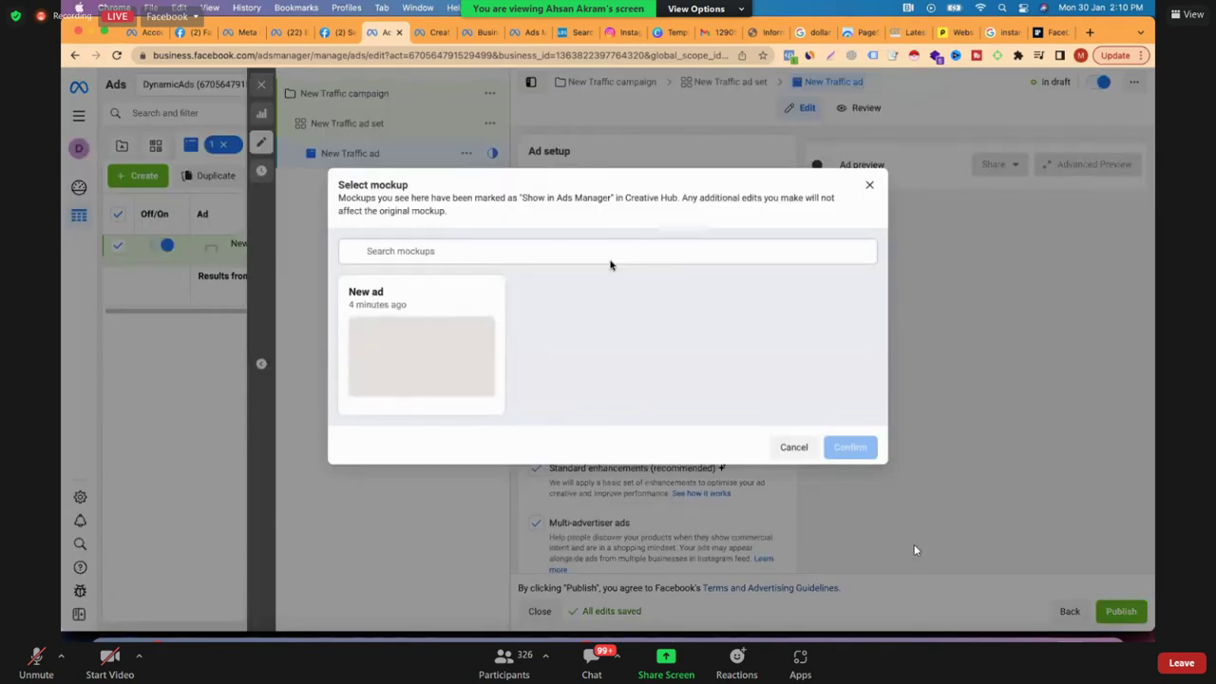
left_click(432, 347)
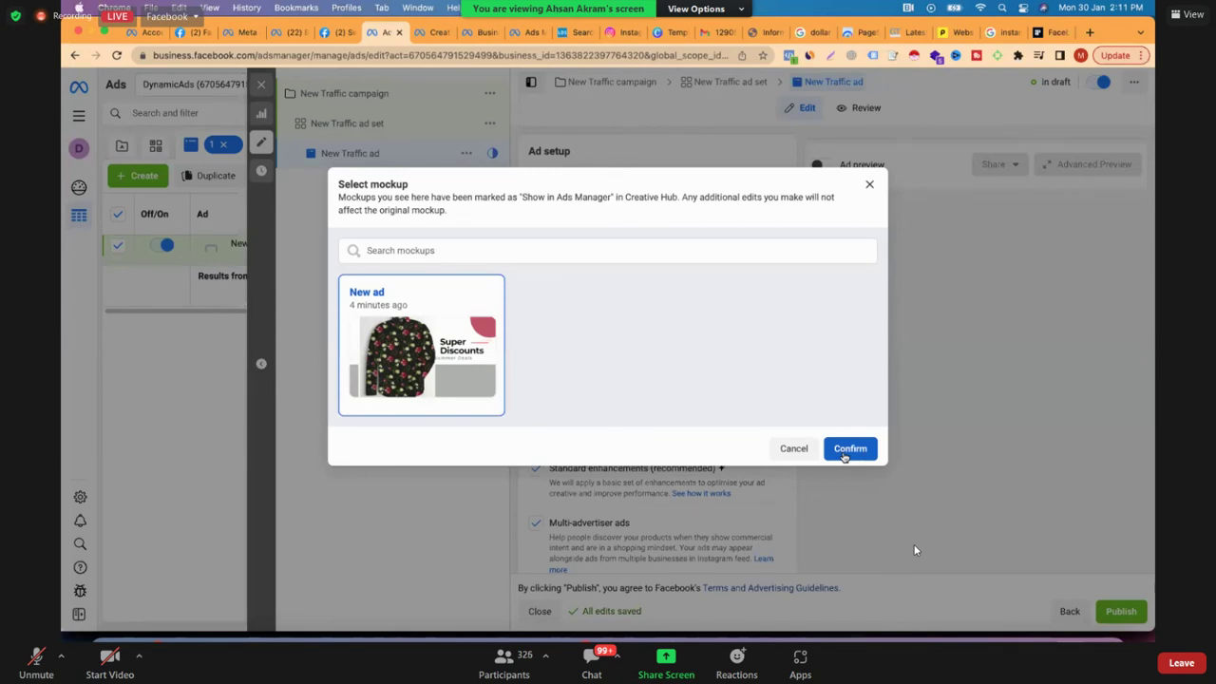
left_click(848, 451)
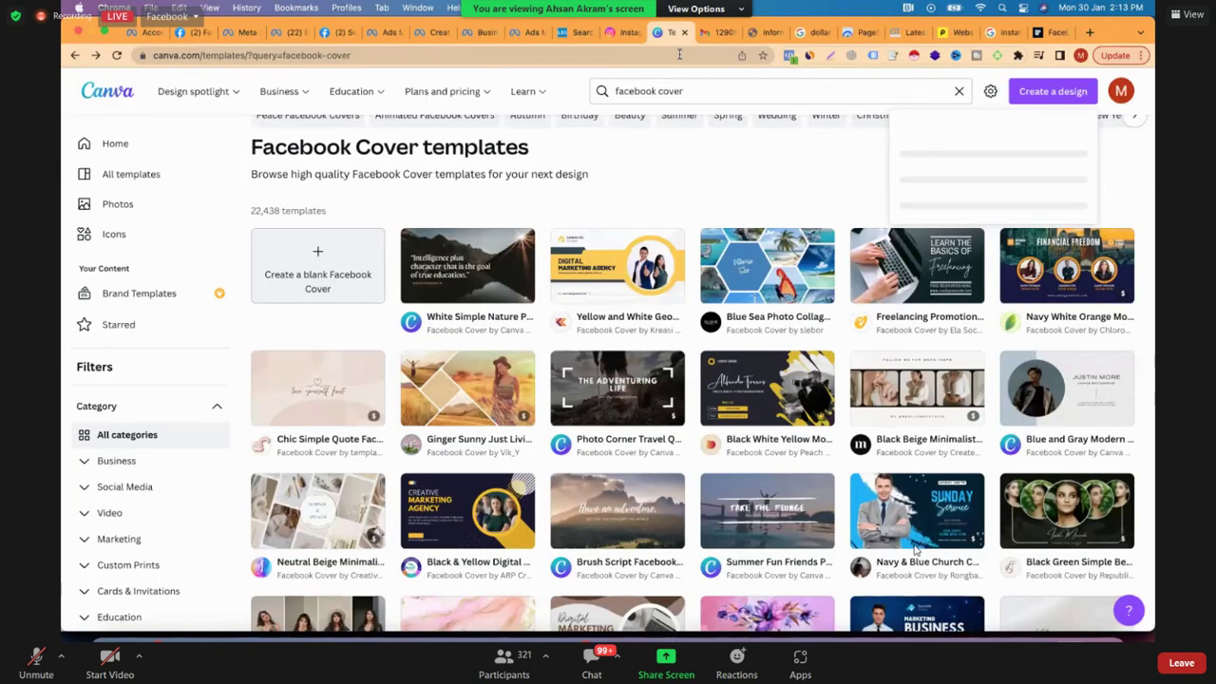
left_click(680, 54)
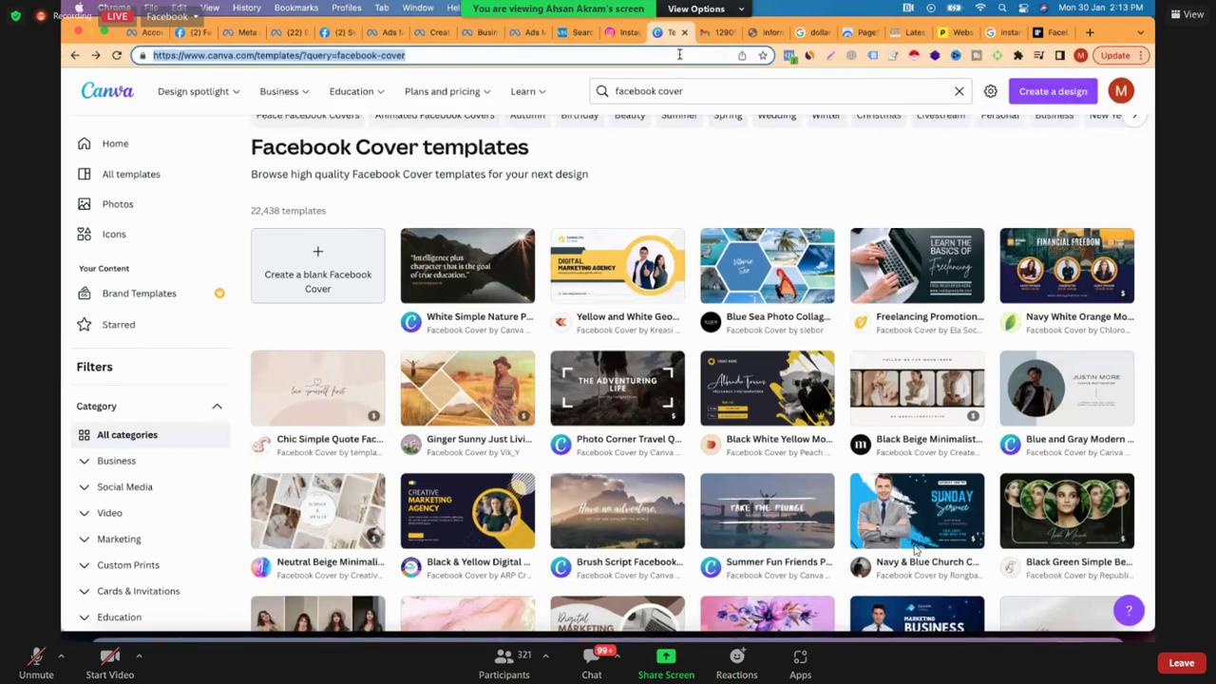
key("Return")
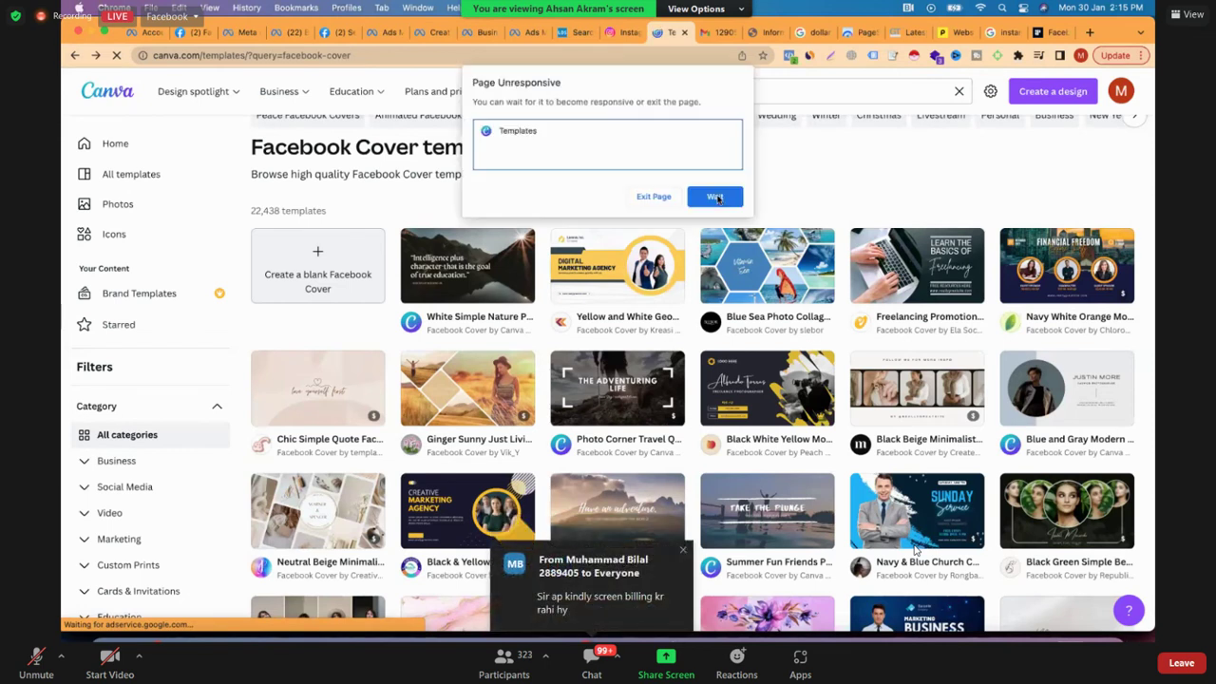
left_click(717, 200)
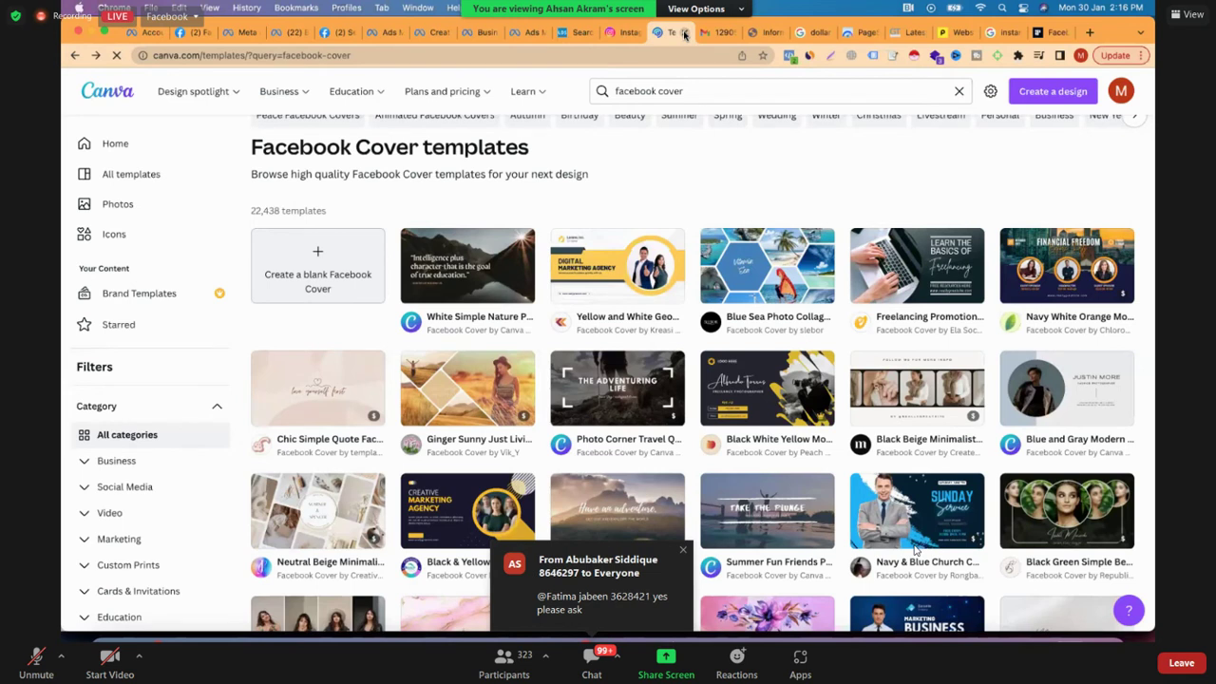
left_click(684, 35)
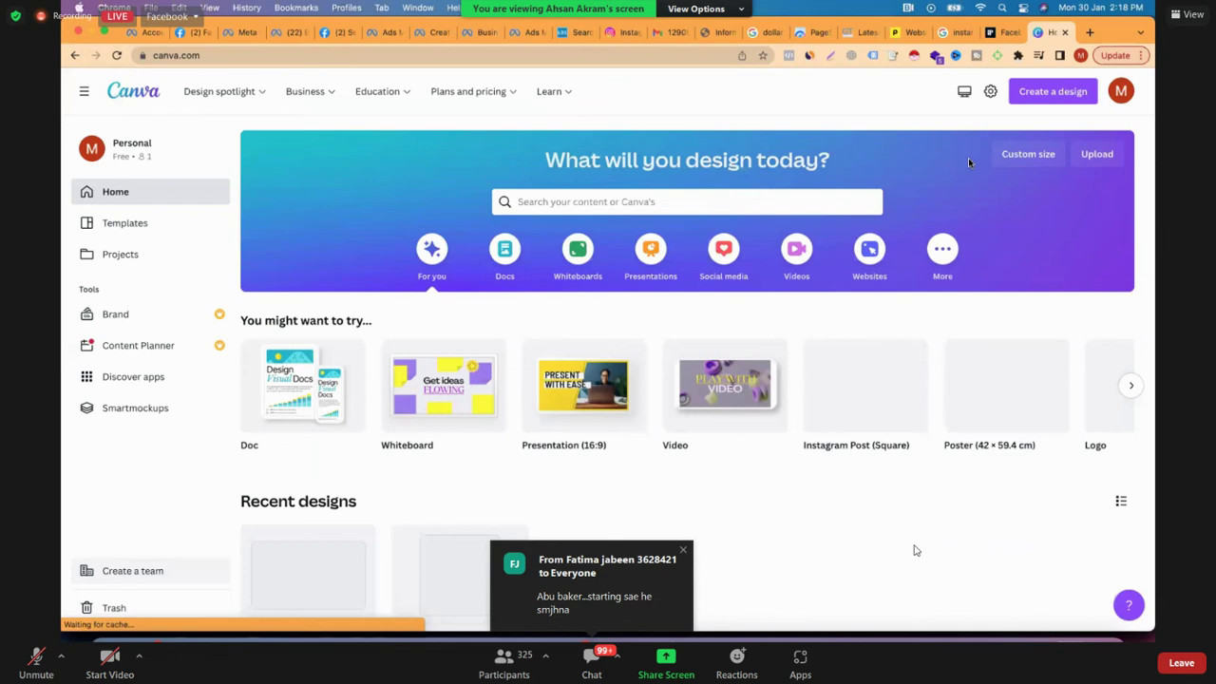
- Create a new Canva design with a custom size of 1080 × 1080 px
left_click(1048, 93)
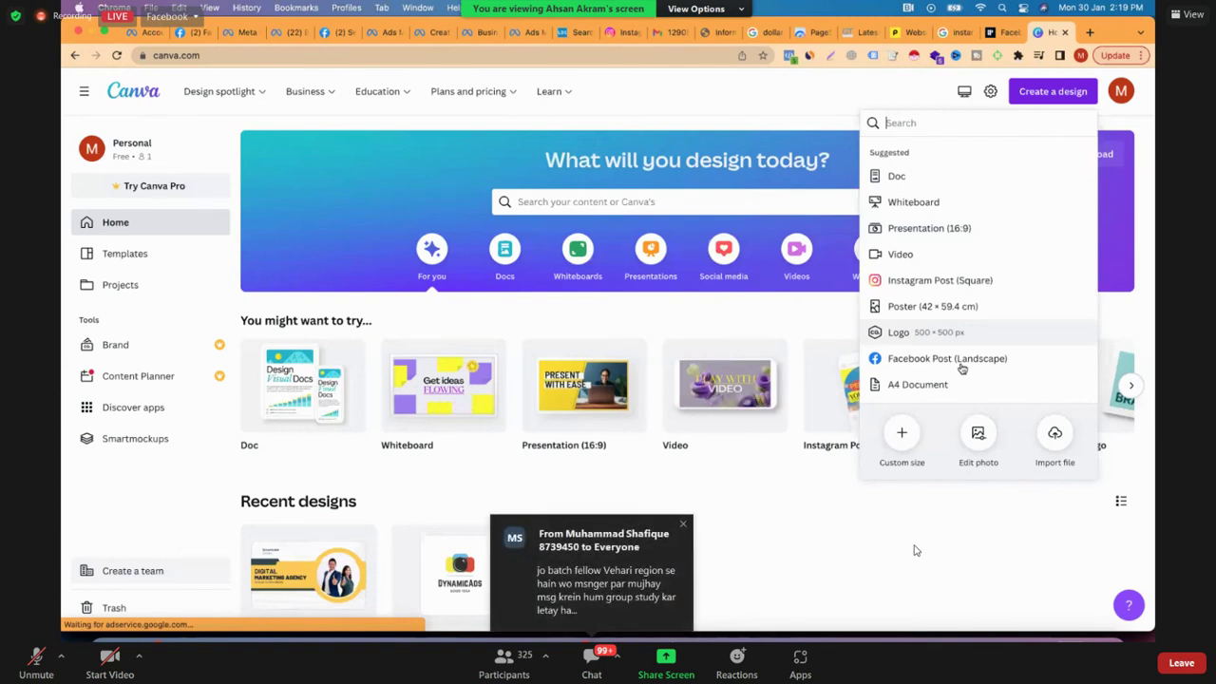
left_click(903, 435)
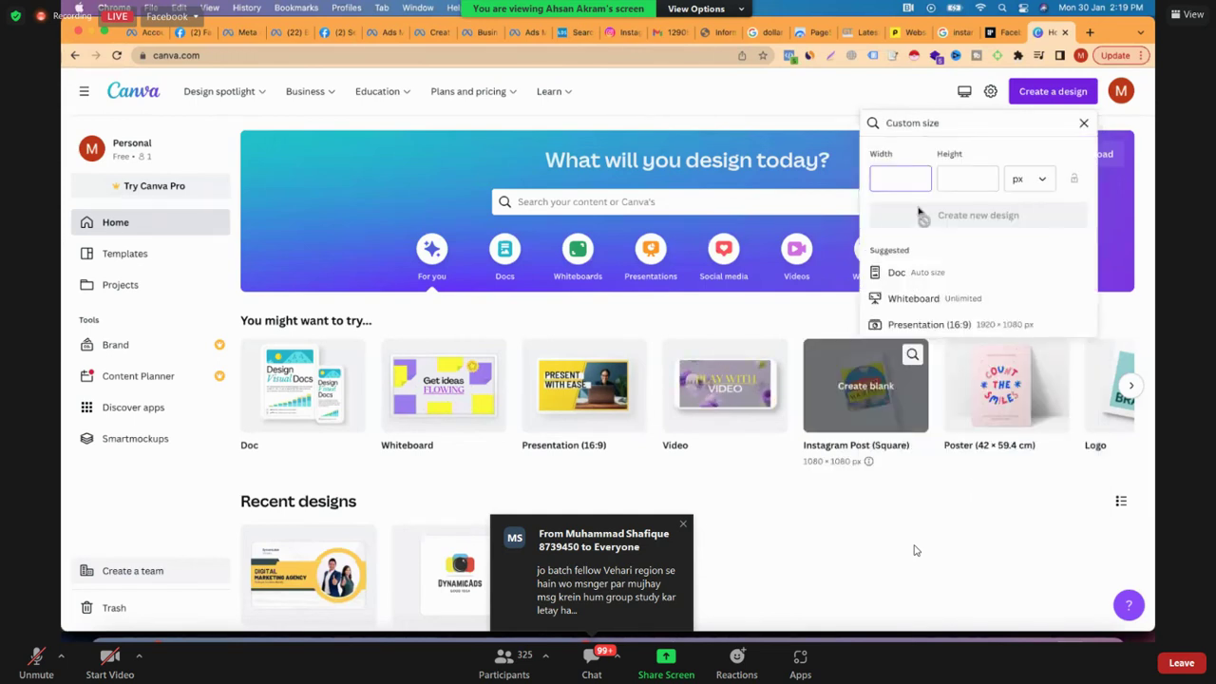
type("1080")
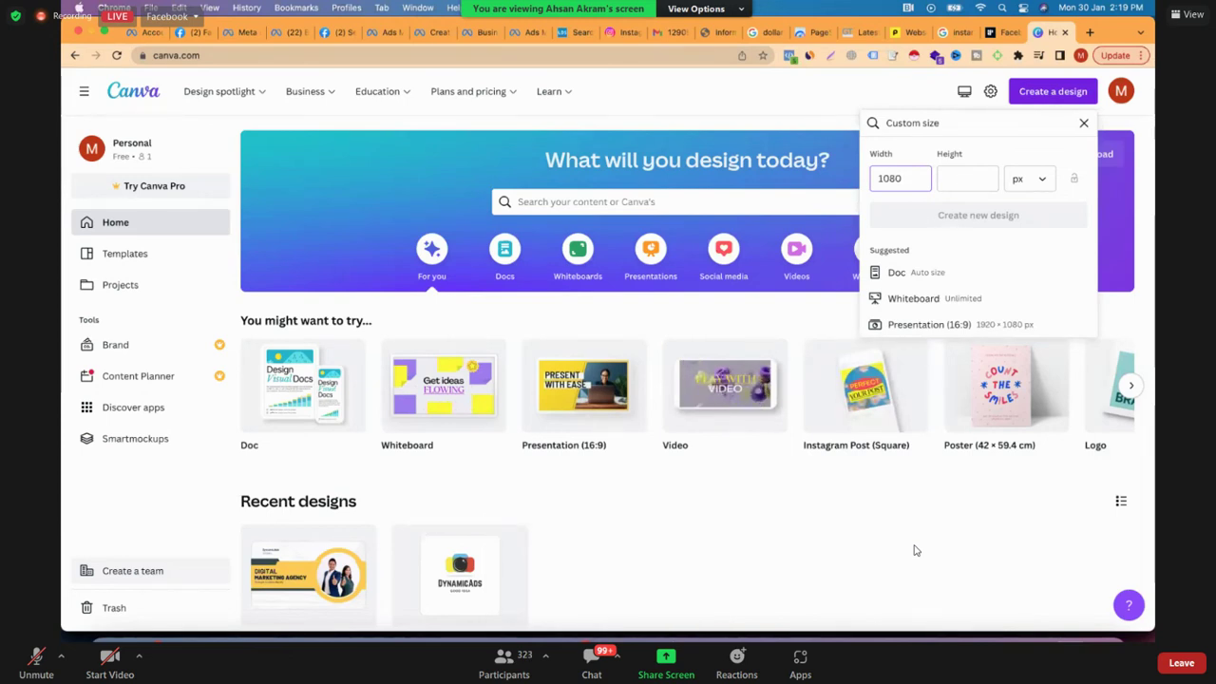
key("Tab")
type("1080")
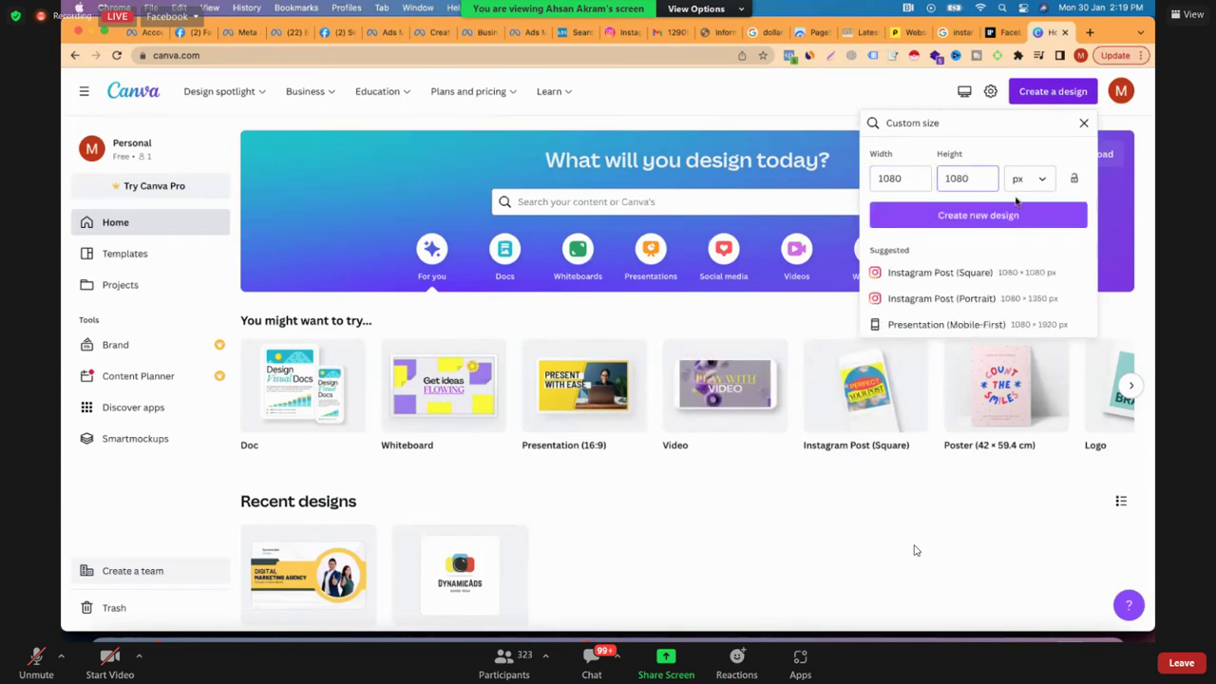
left_click(982, 216)
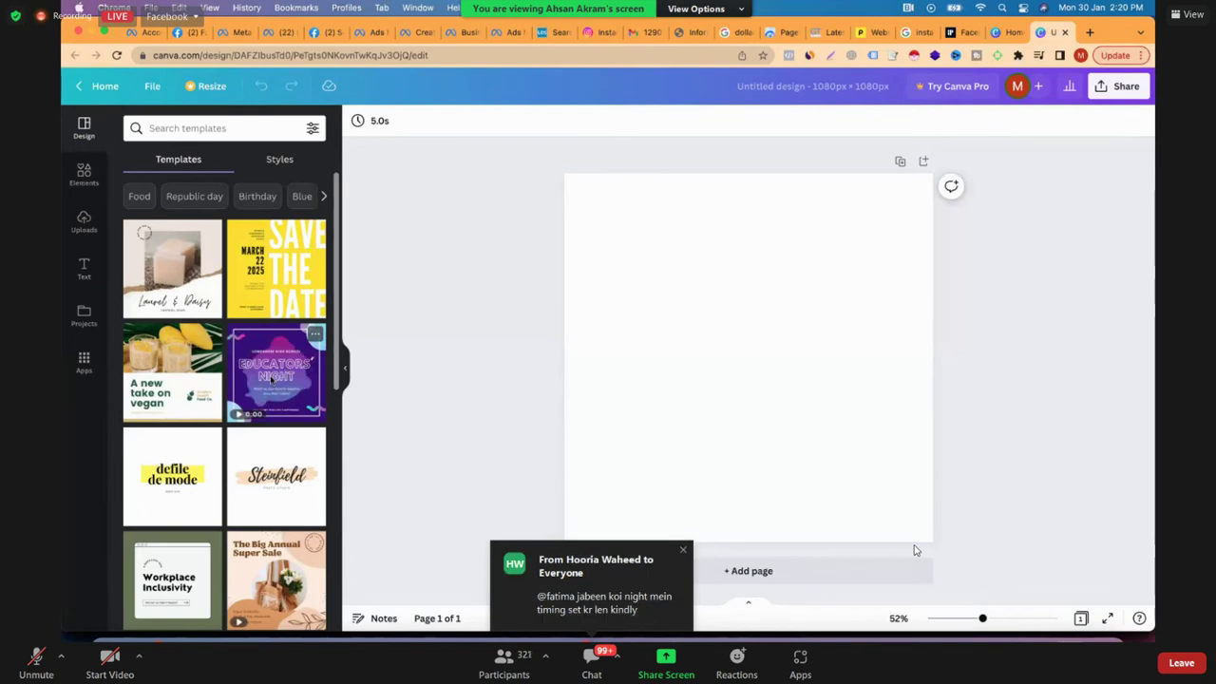
- Apply the animated Educators' Night template to the blank page and title the design Animated
left_click(271, 378)
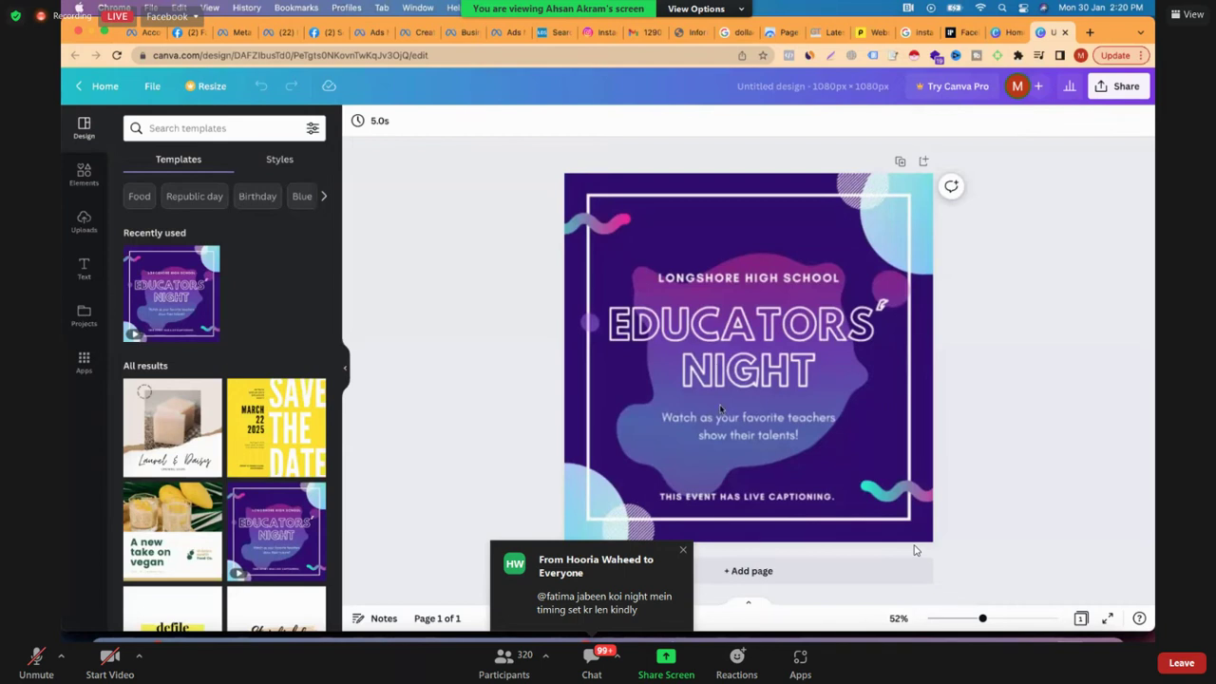
left_click(915, 546)
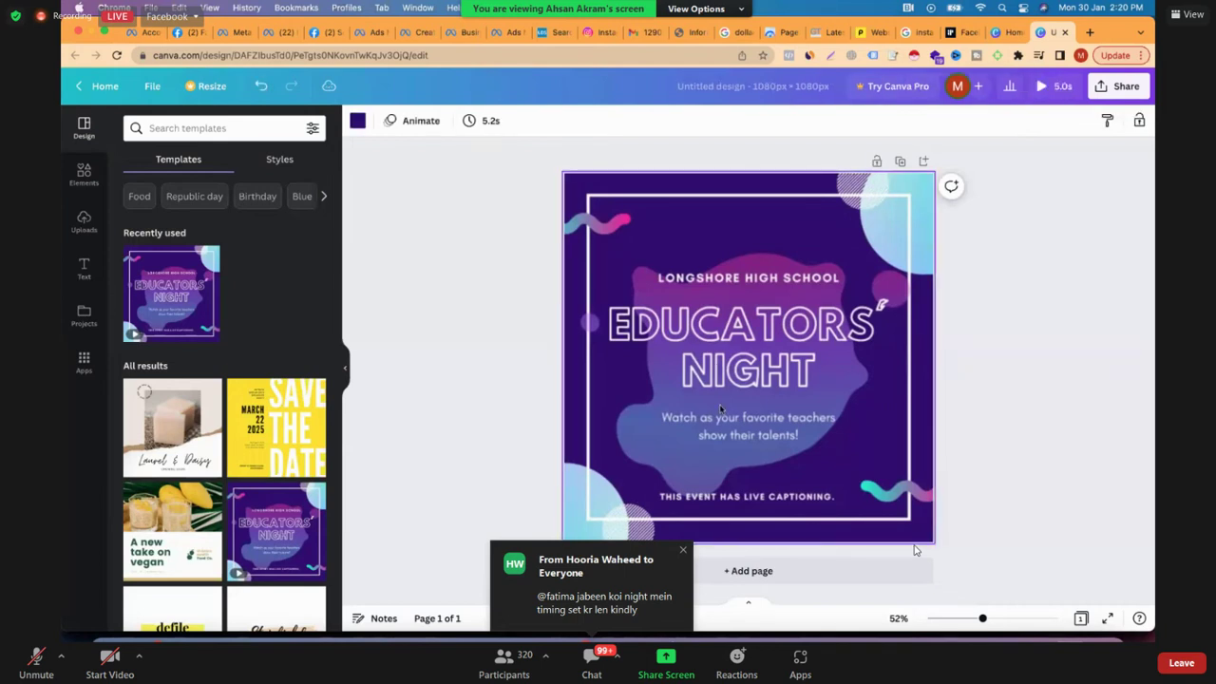
left_click(719, 404)
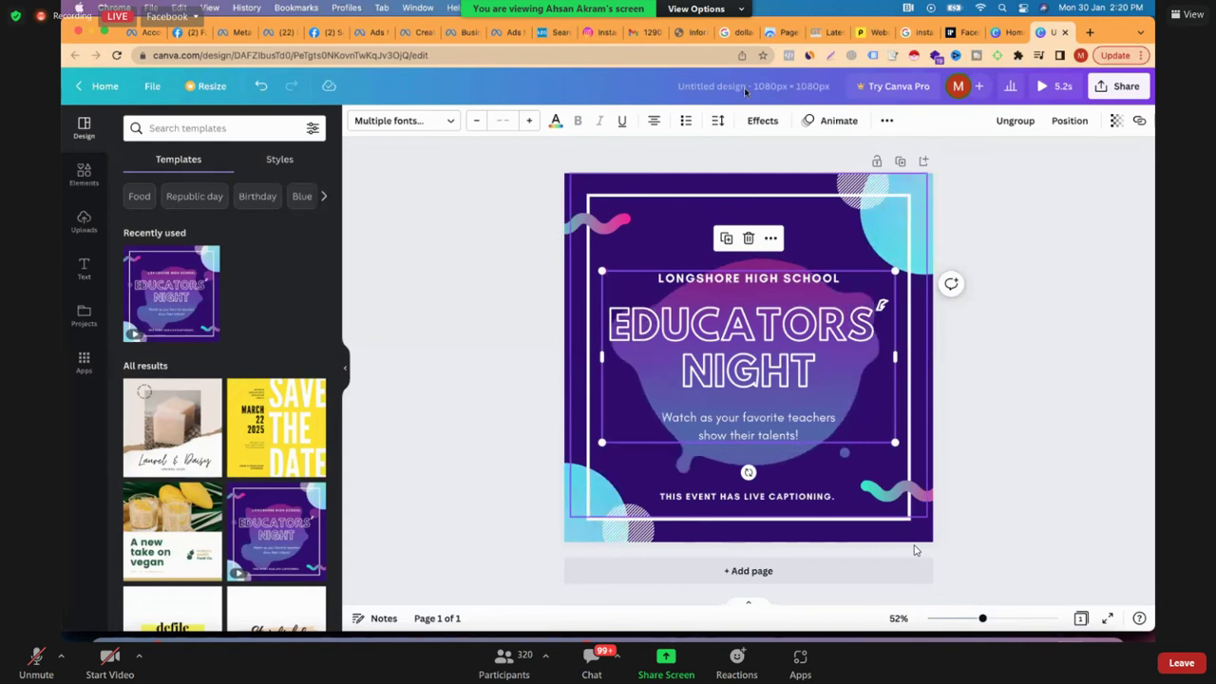
left_click(744, 87)
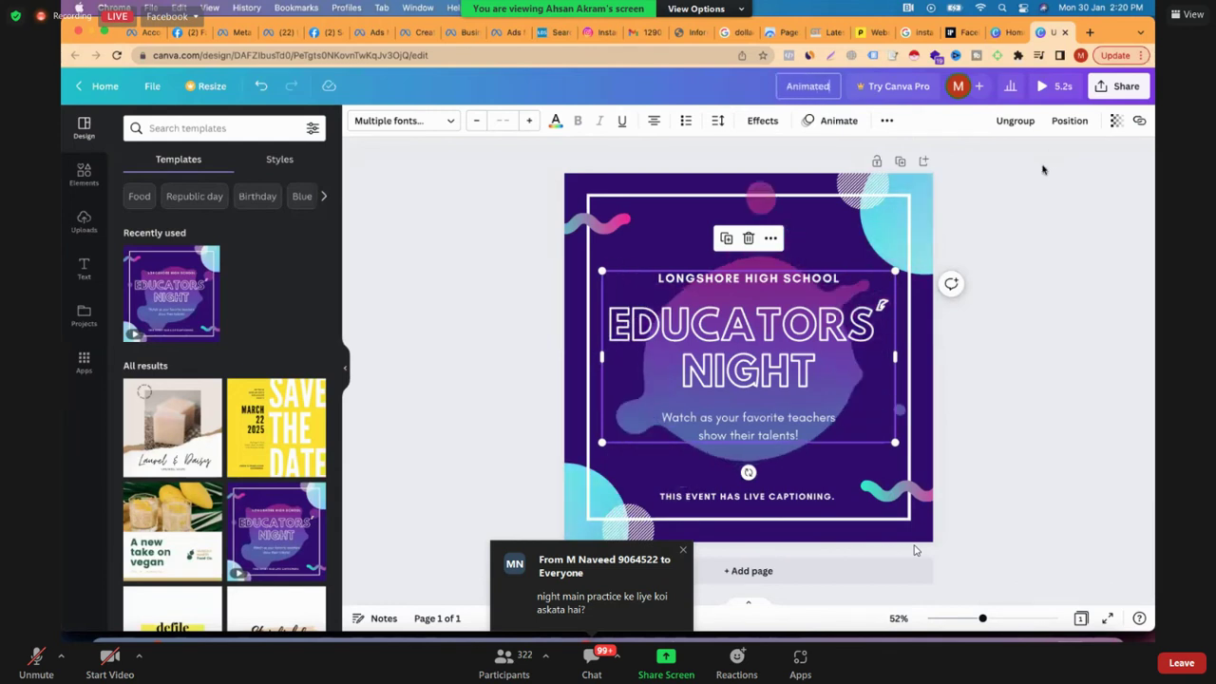
key("Escape")
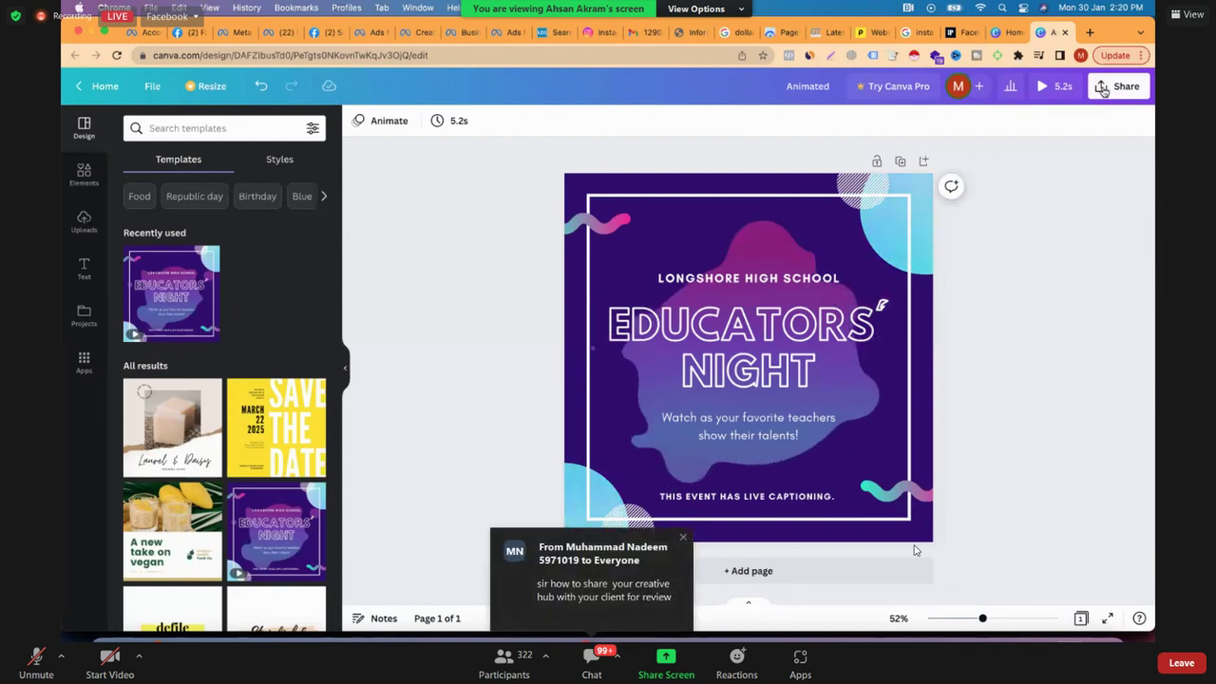
- Download the design as an MP4 video at 1,080 × 1,080 px
left_click(1103, 89)
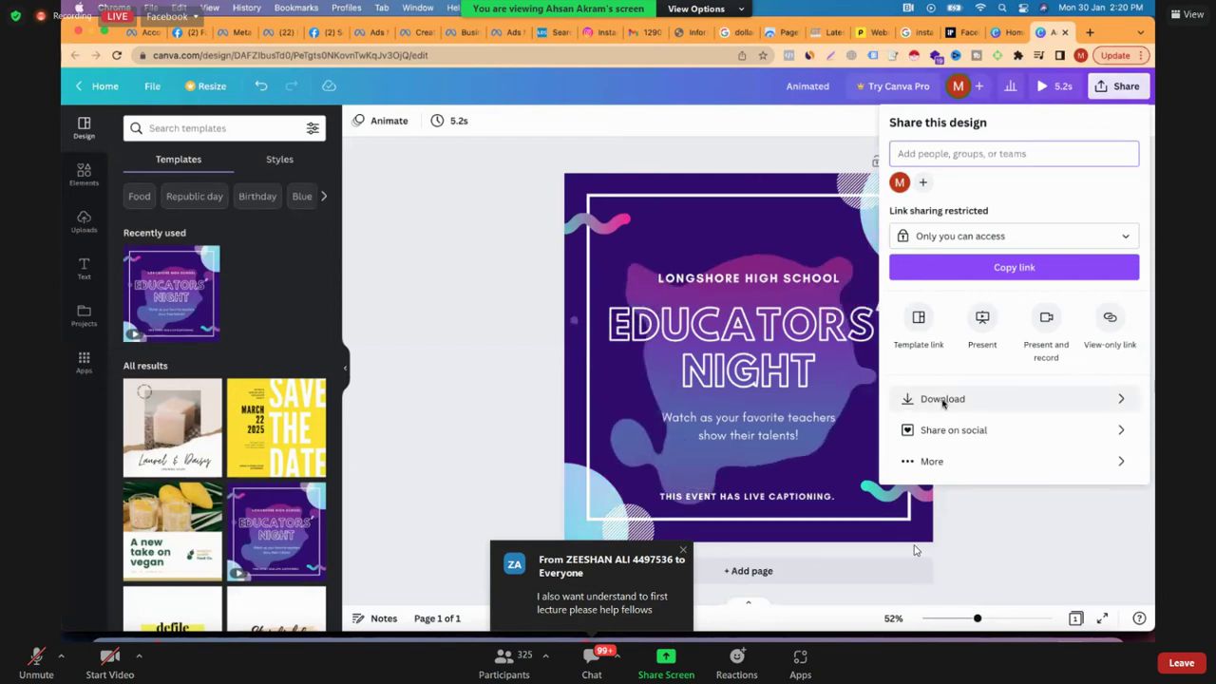
left_click(943, 402)
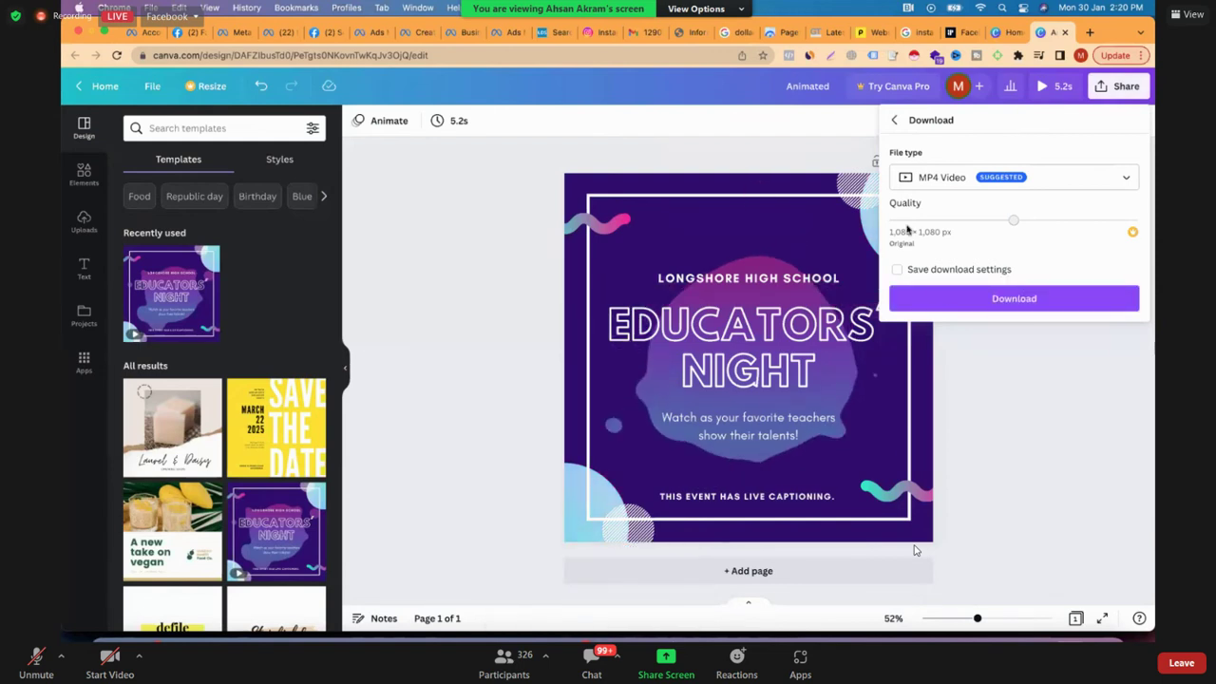
left_click(982, 300)
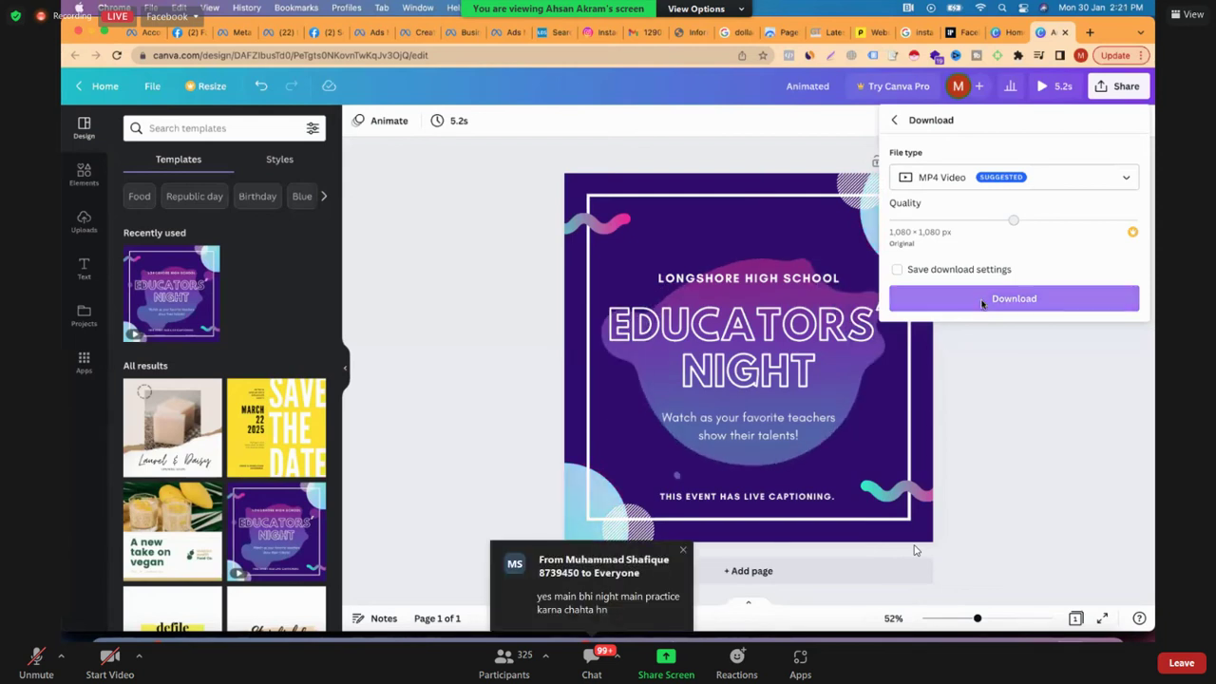
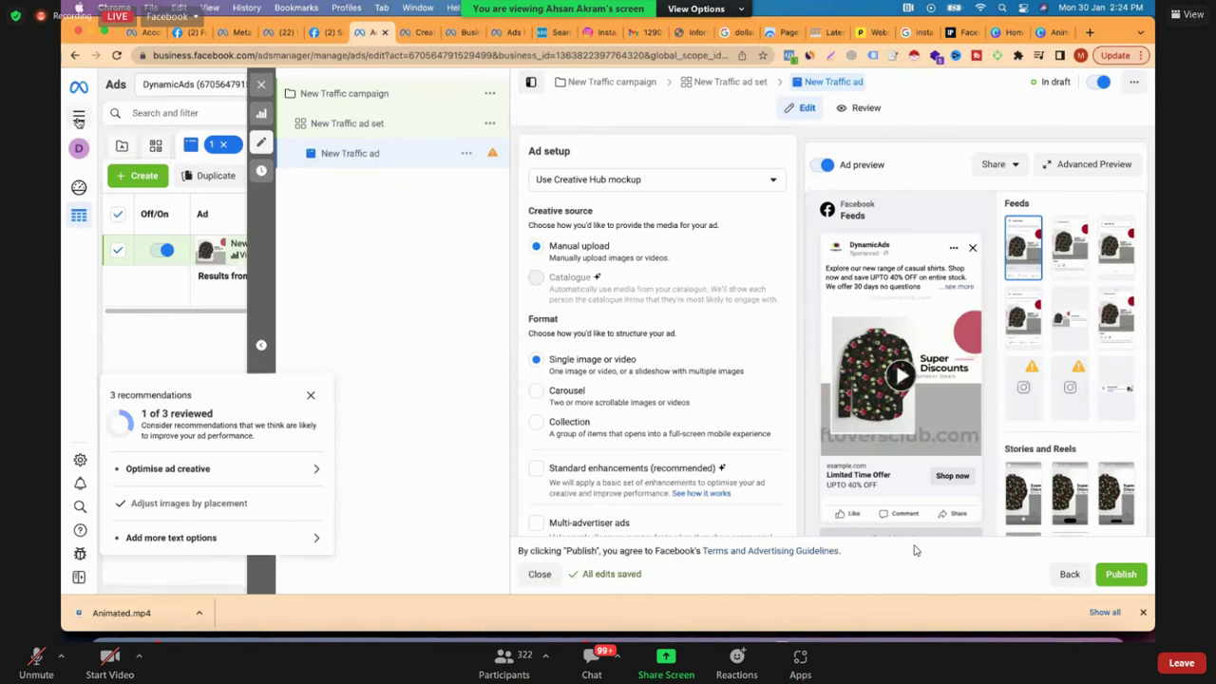
- Locate Creative Hub among the Ads Manager tools and switch to the empty New ad mockup in Creative Hub
left_click(79, 118)
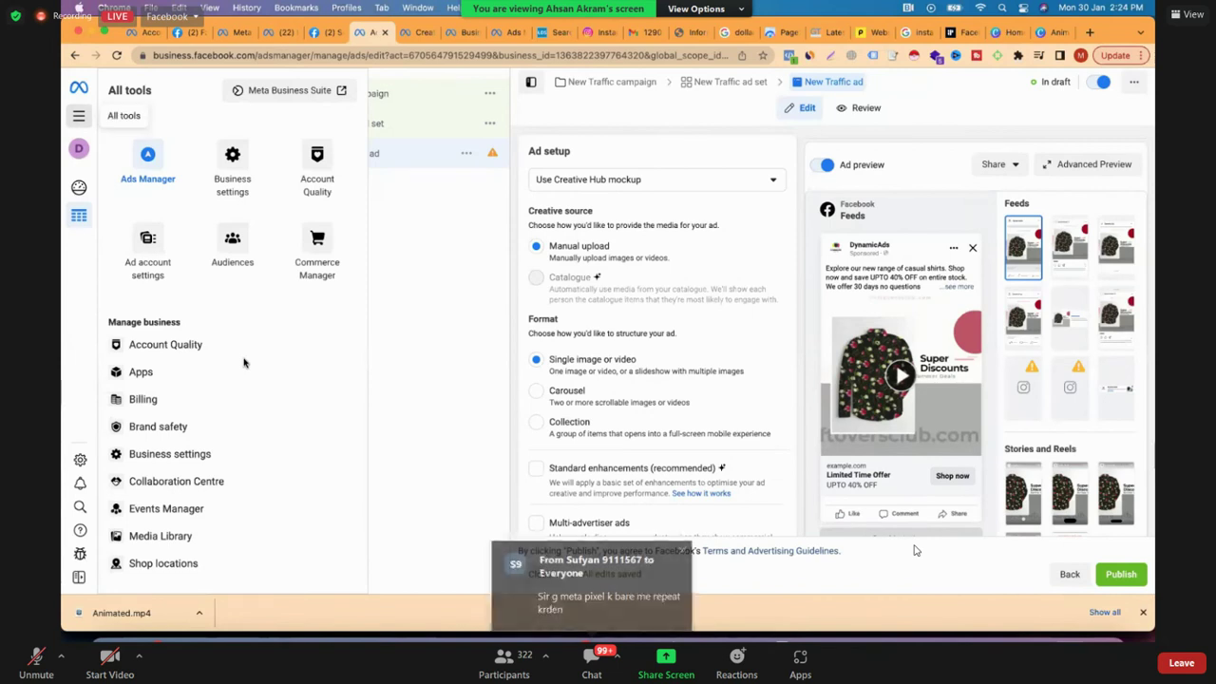
scroll(243, 363, "down", 3)
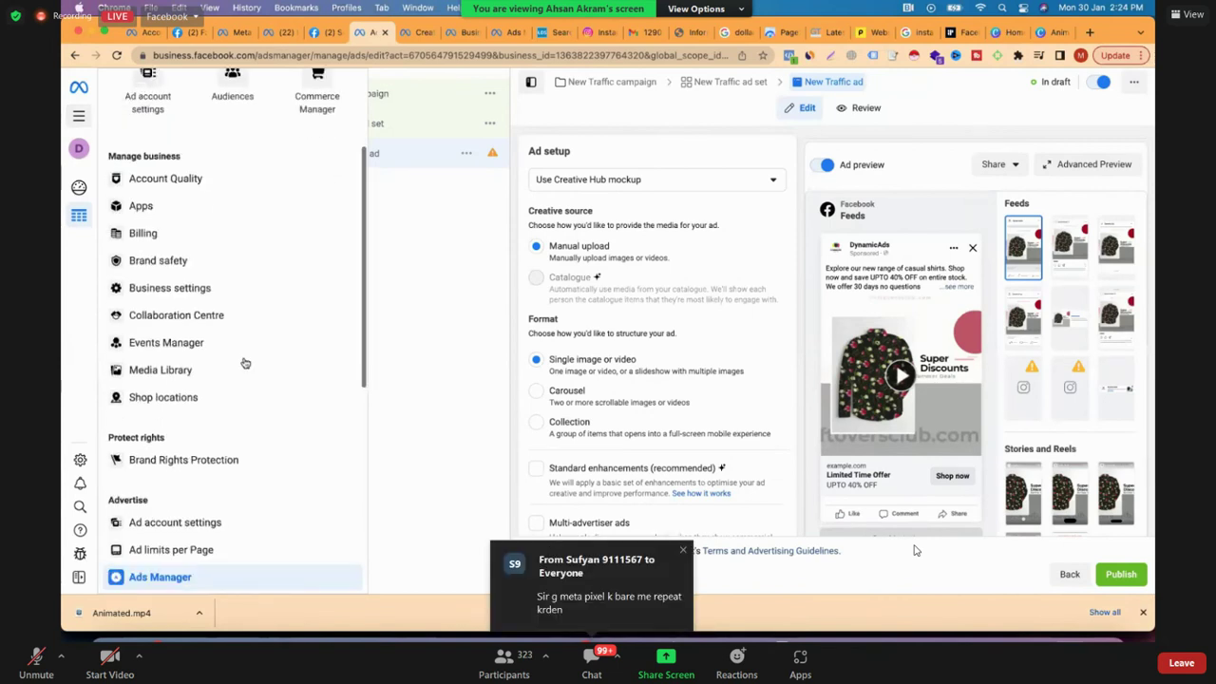
scroll(245, 363, "down", 3)
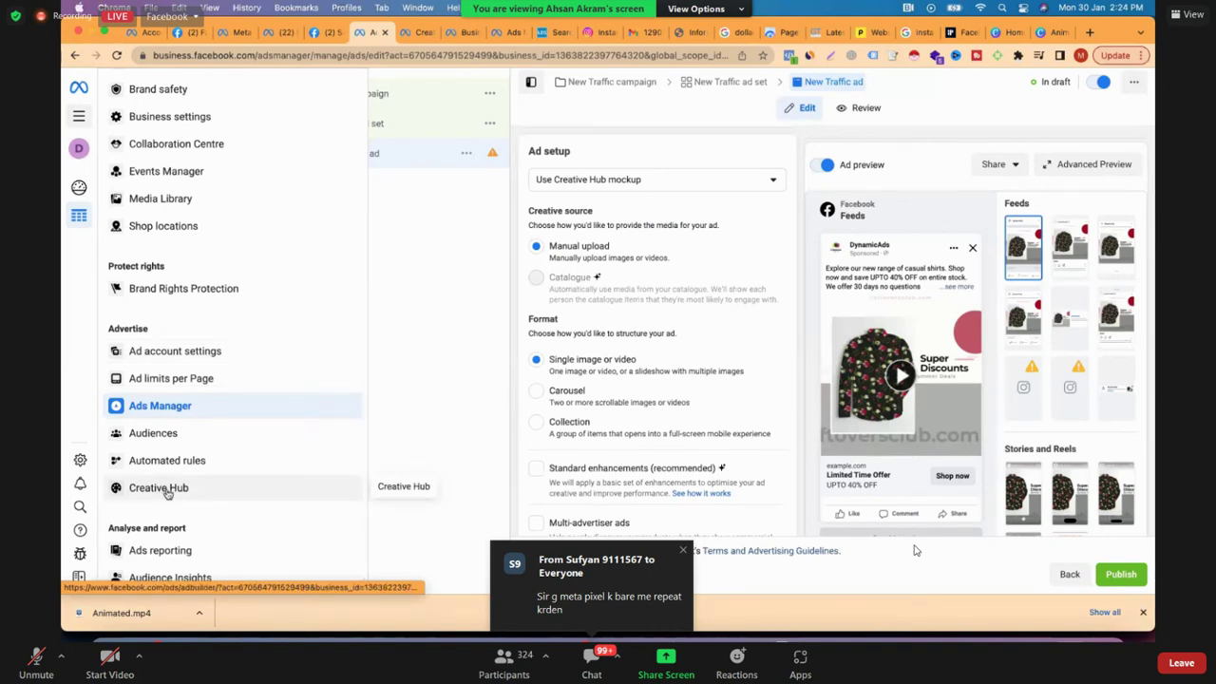
left_click(415, 33)
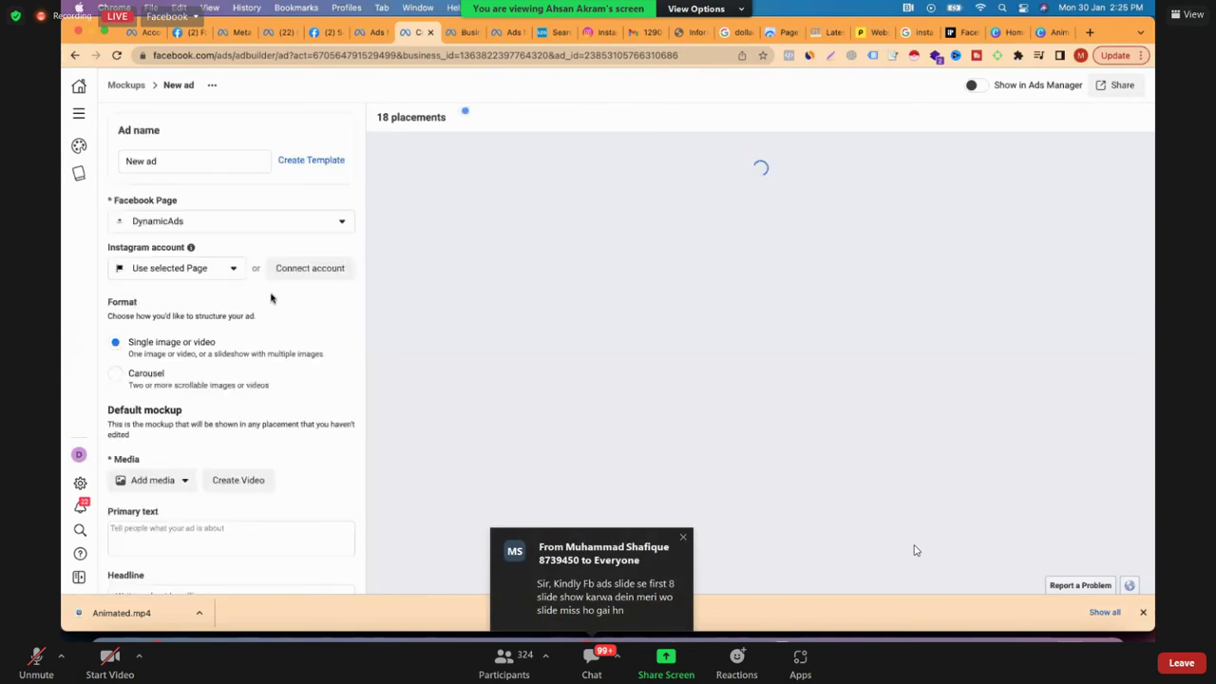
- Add the Animated.mp4 video from the account's media as the mockup's media
left_click(163, 485)
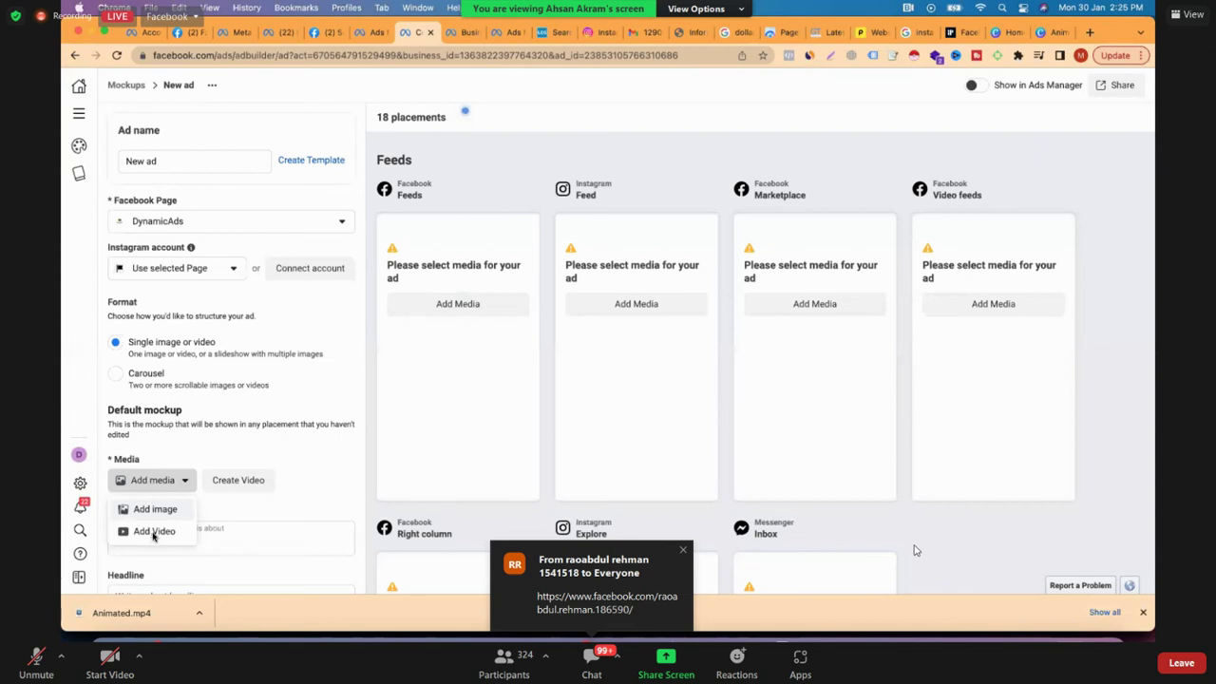
left_click(153, 533)
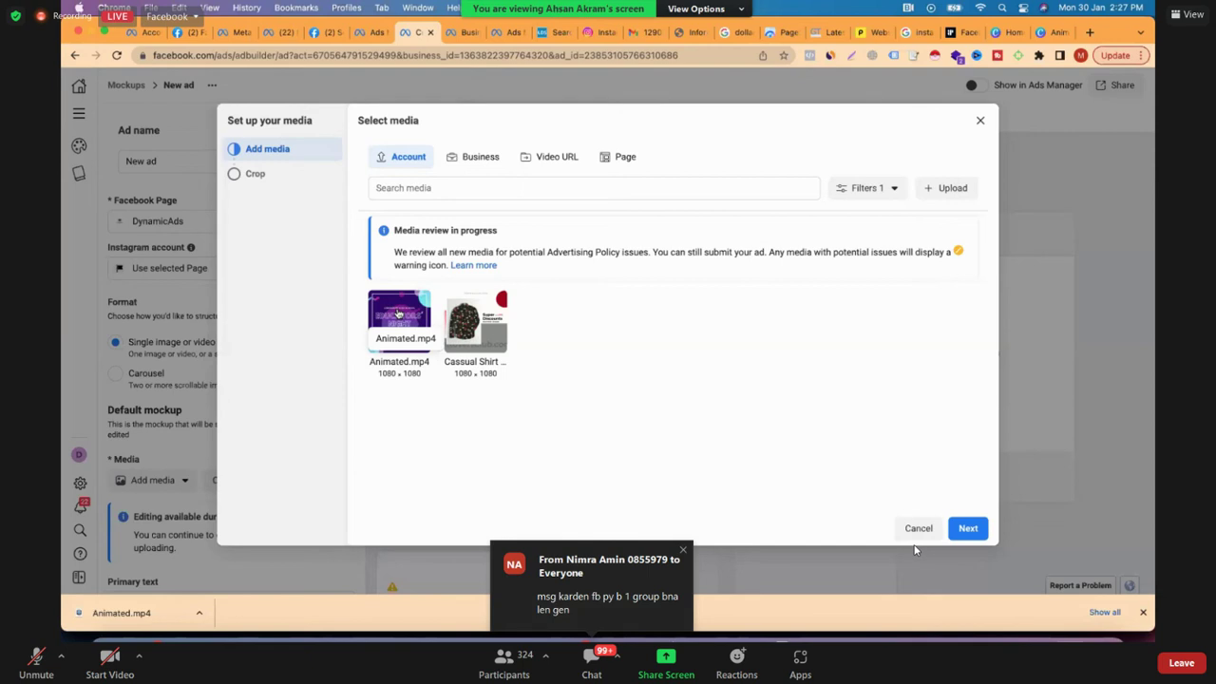
left_click(399, 313)
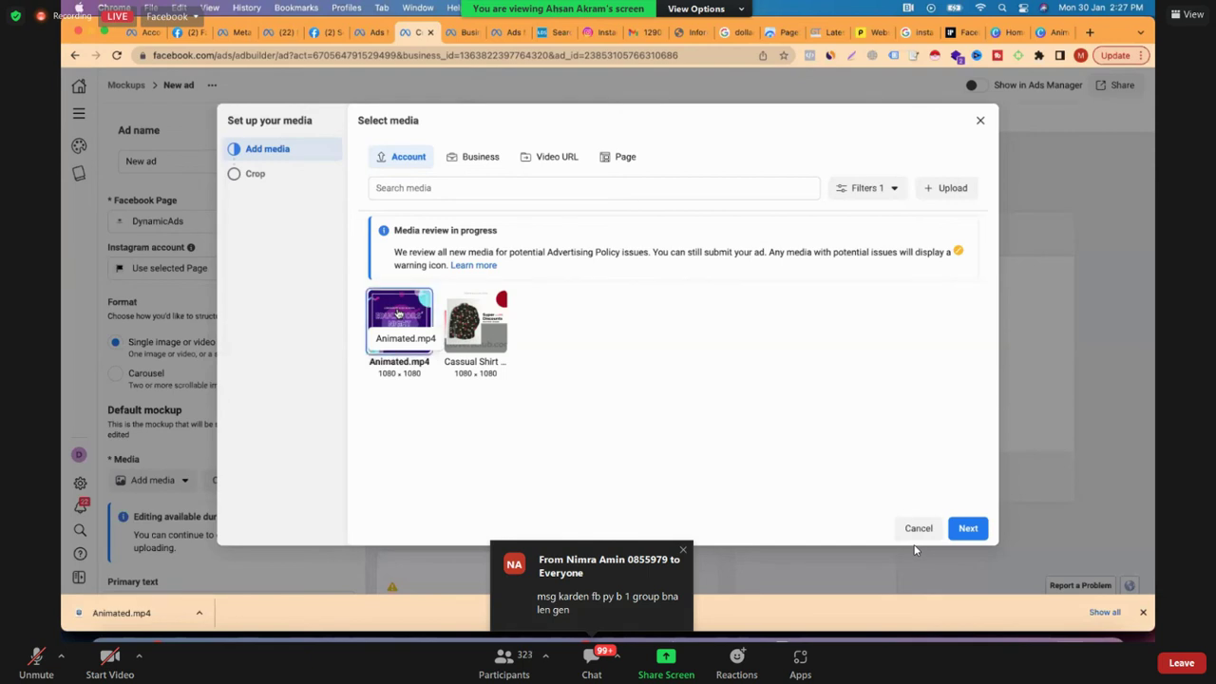
left_click(967, 529)
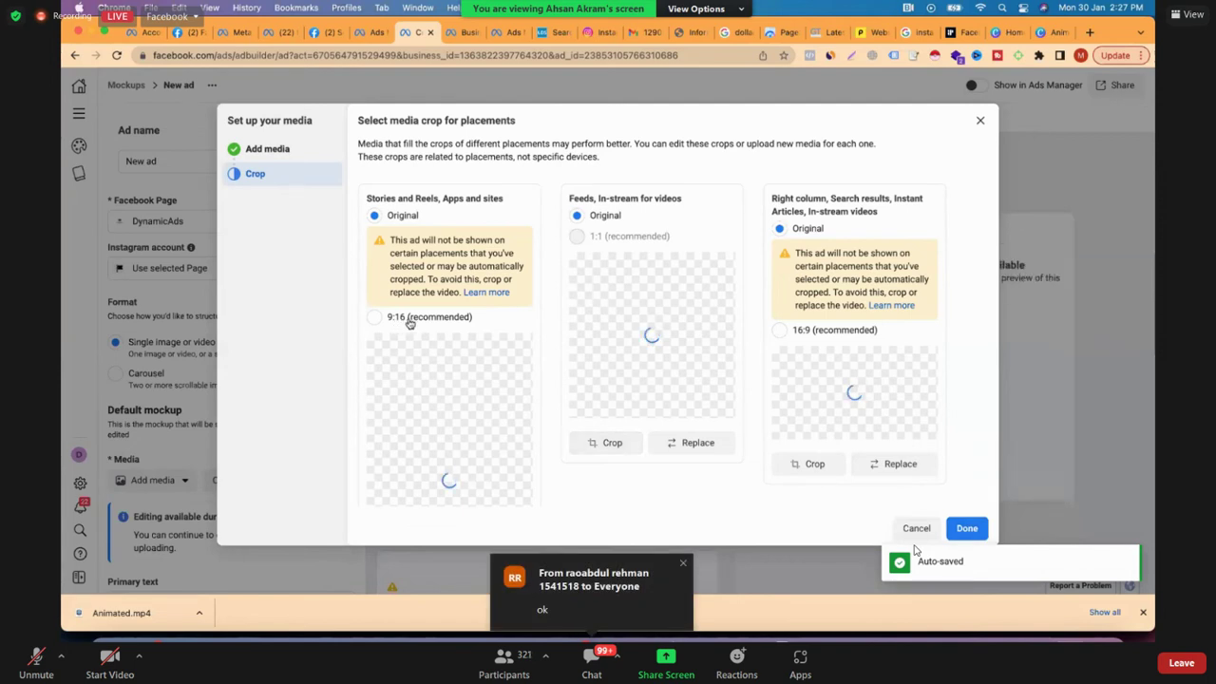
- Crop the video to 9:16 for Stories and Reels and 16:9 for the right column and in-stream placements, and apply it
left_click(377, 319)
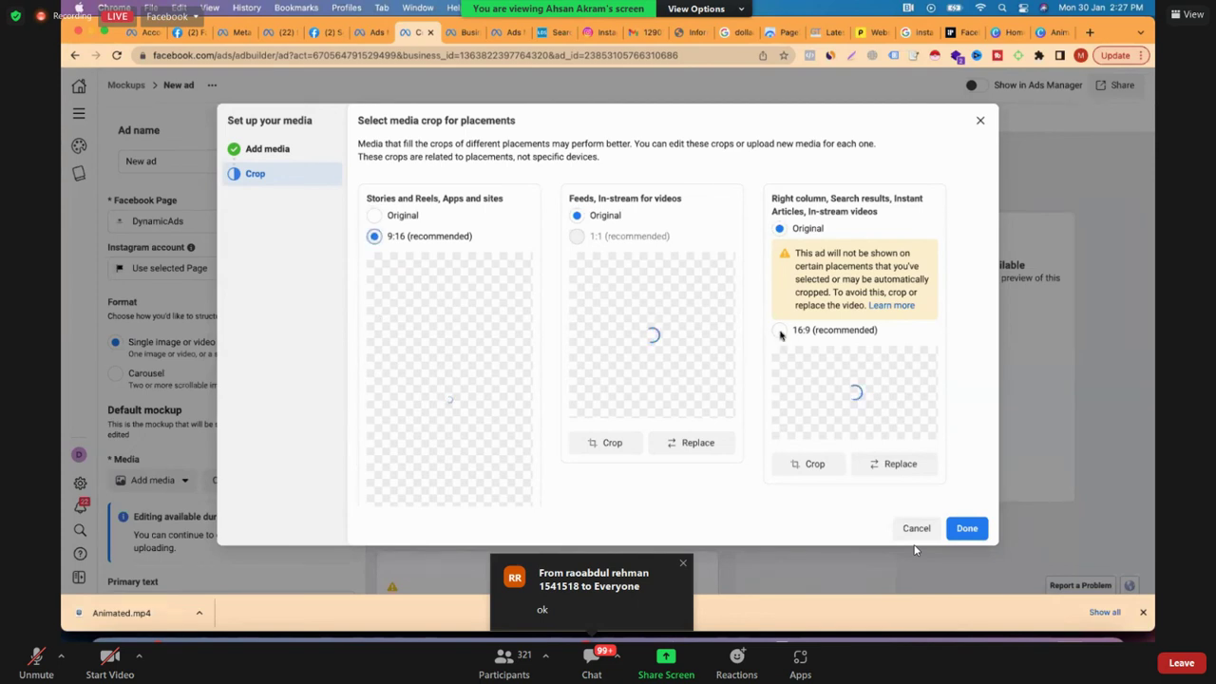
left_click(780, 332)
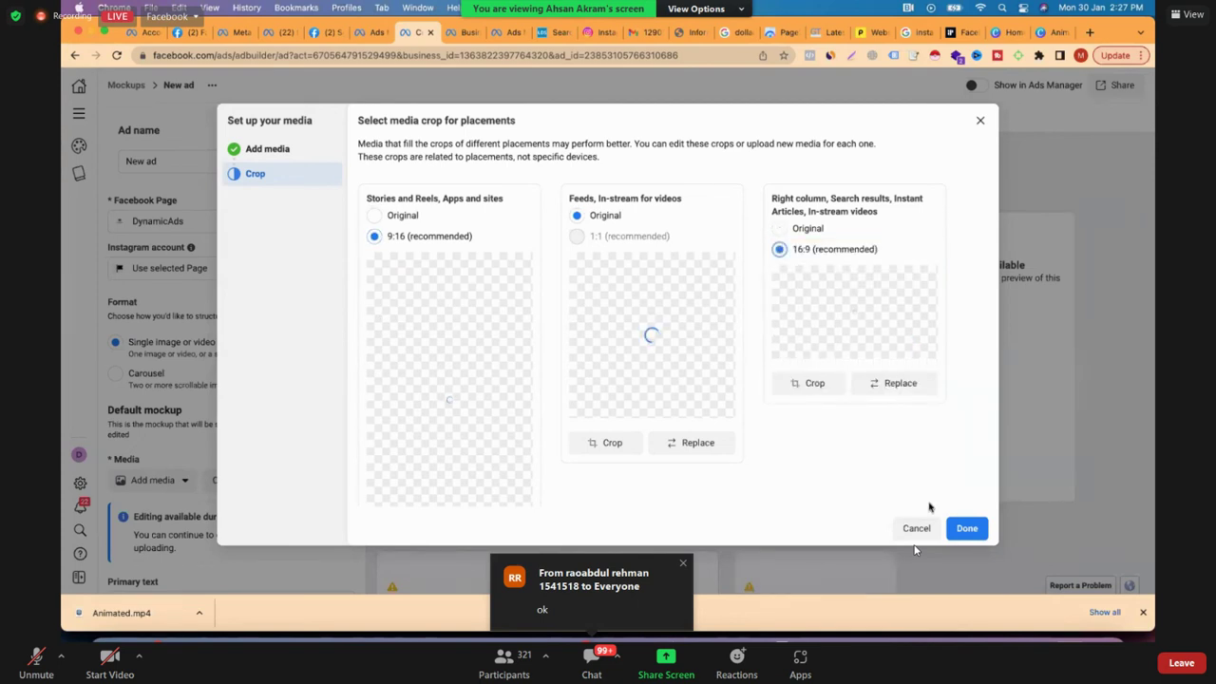
left_click(970, 532)
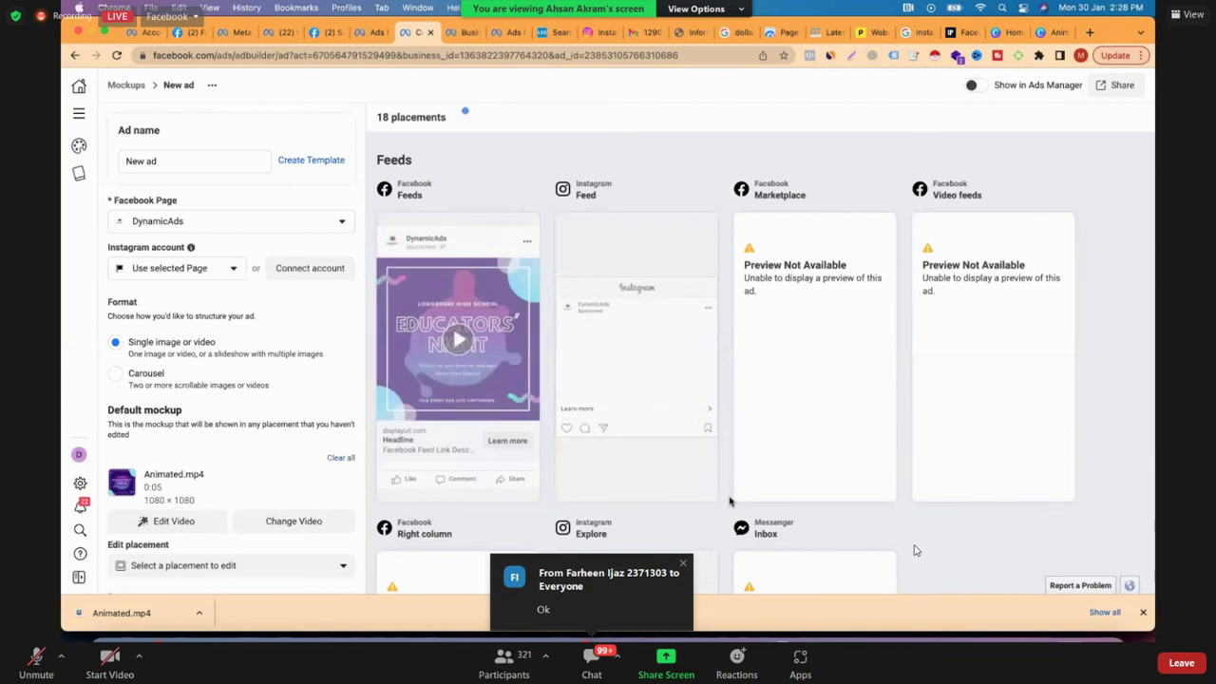
scroll(730, 500, "down", 1)
scroll(730, 501, "down", 1)
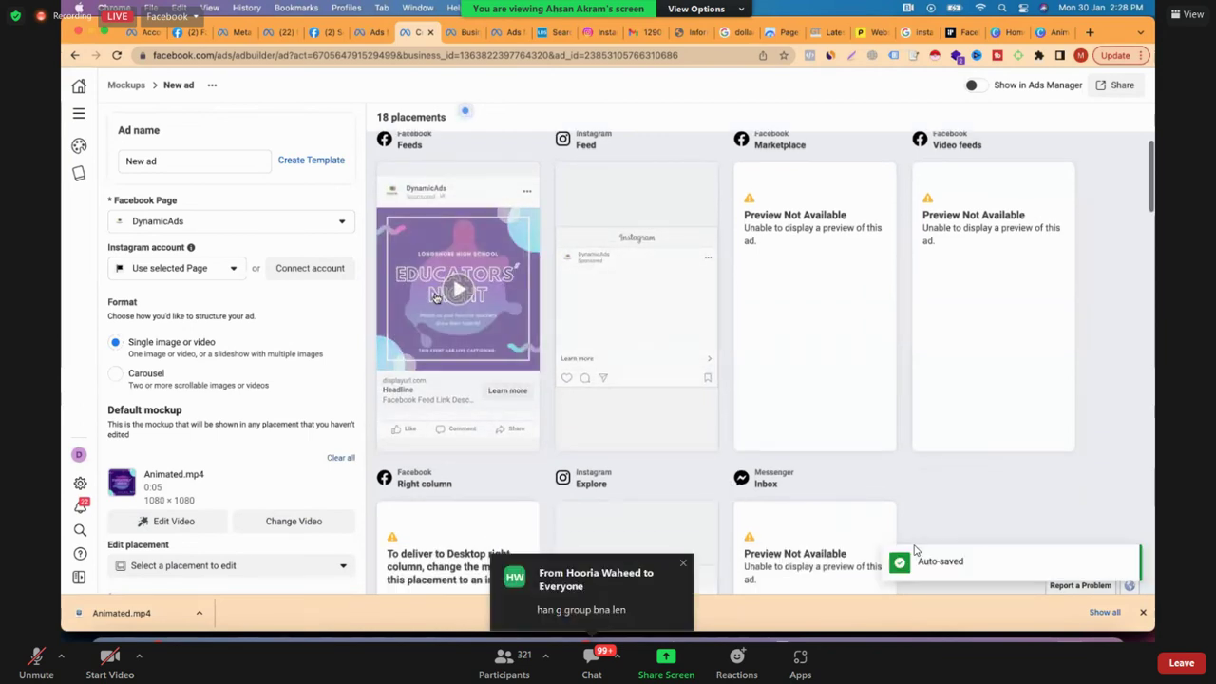
scroll(297, 313, "down", 2)
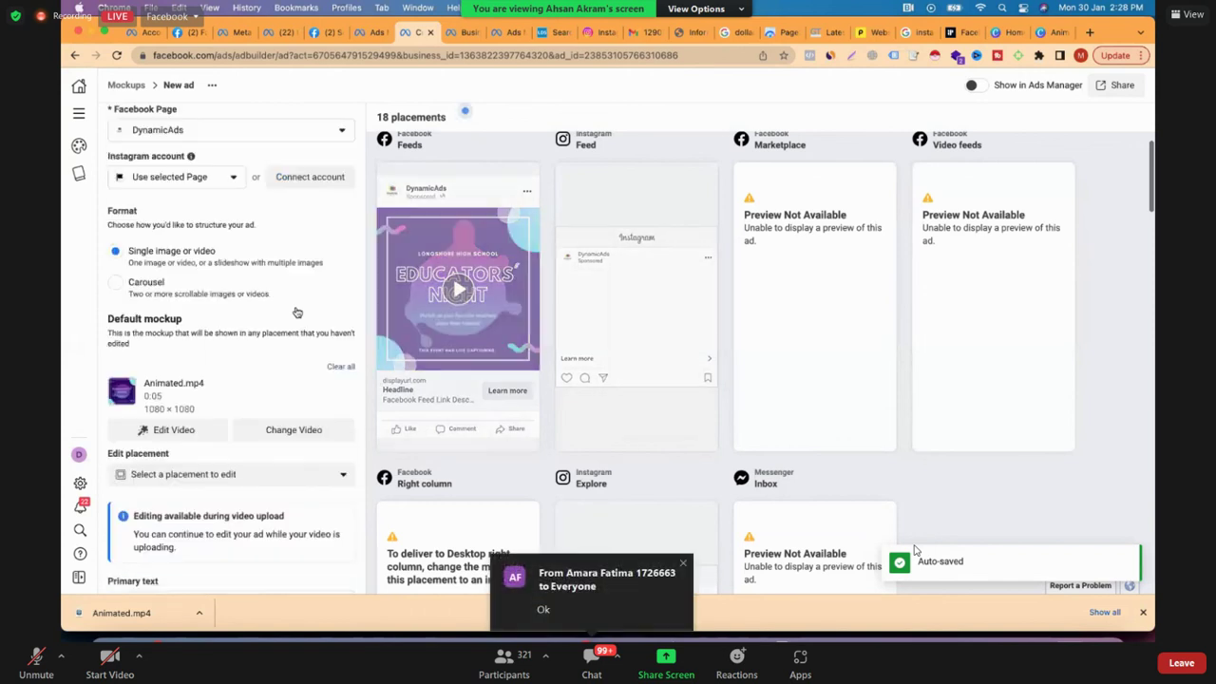
scroll(297, 313, "down", 1)
scroll(218, 472, "down", 5)
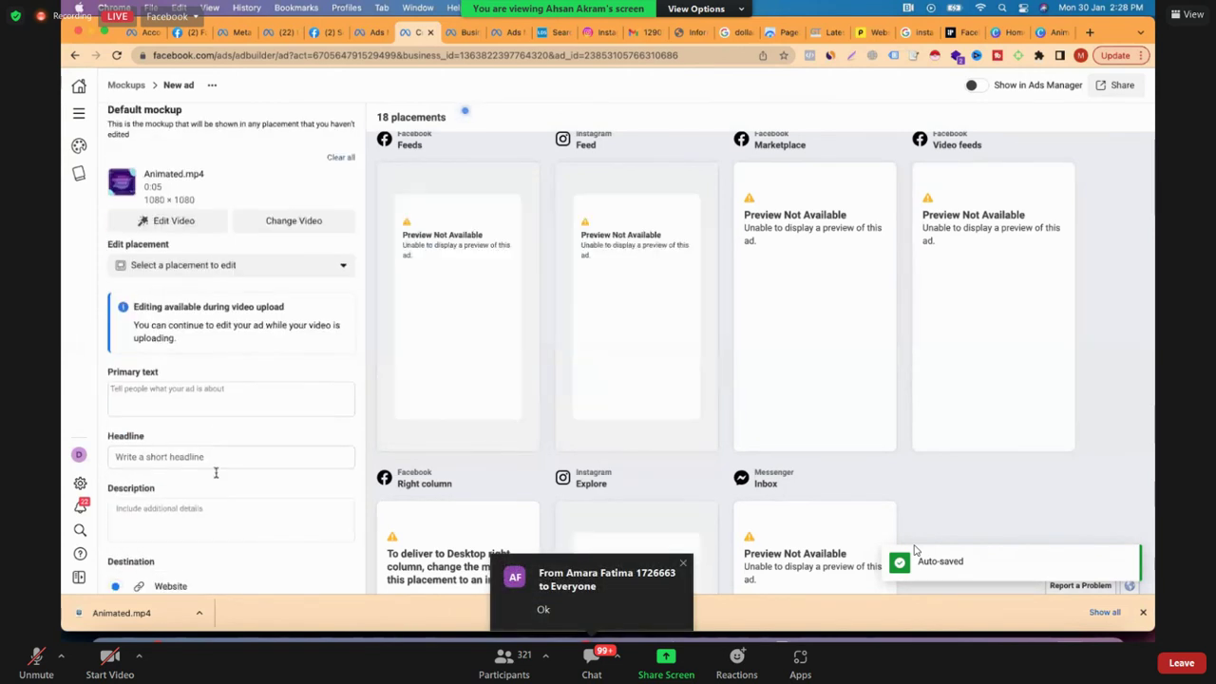
scroll(209, 518, "down", 1)
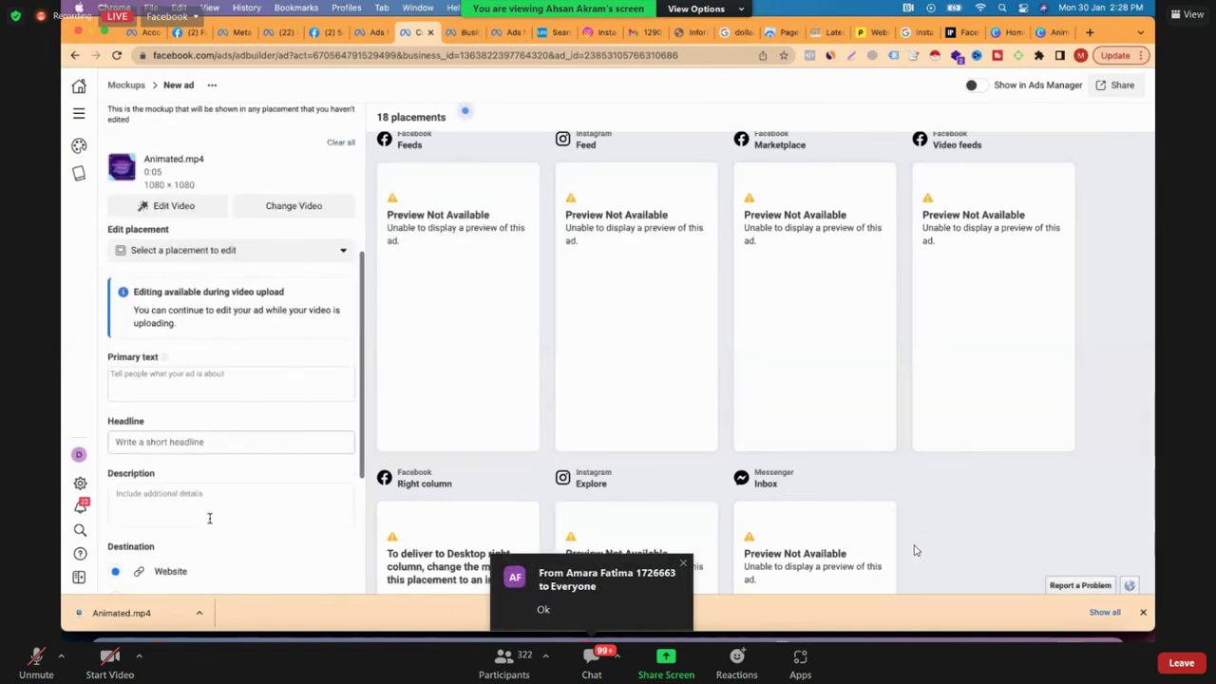
scroll(209, 518, "down", 4)
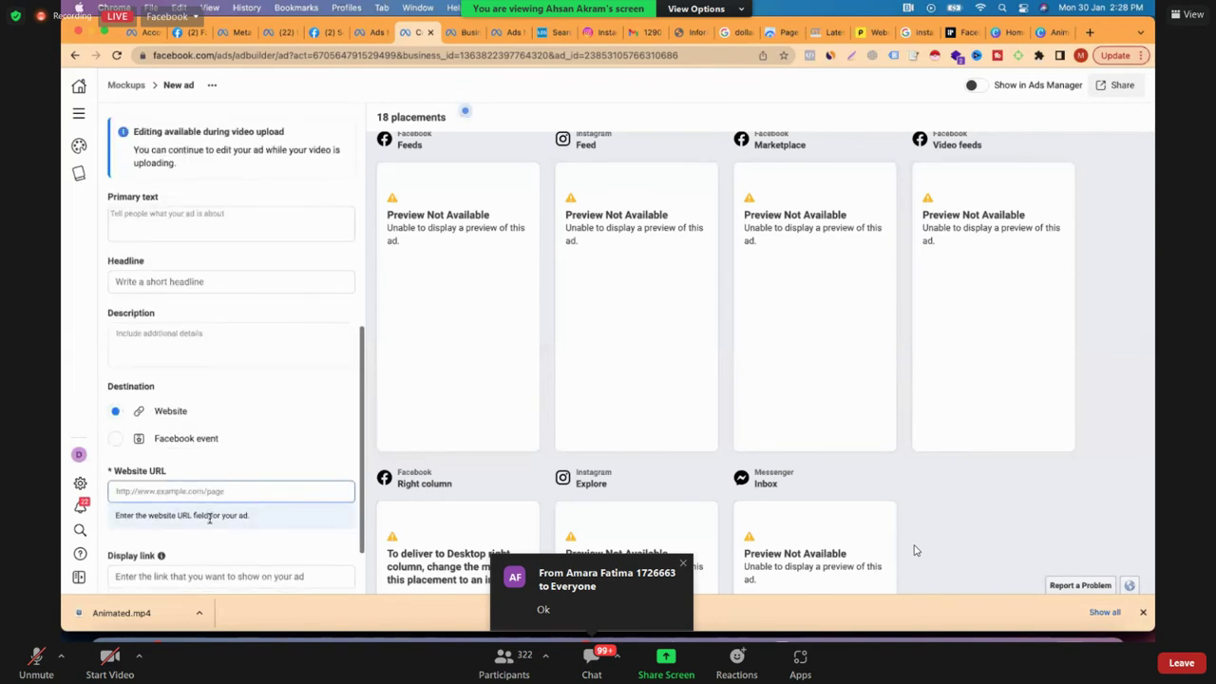
left_click(179, 490)
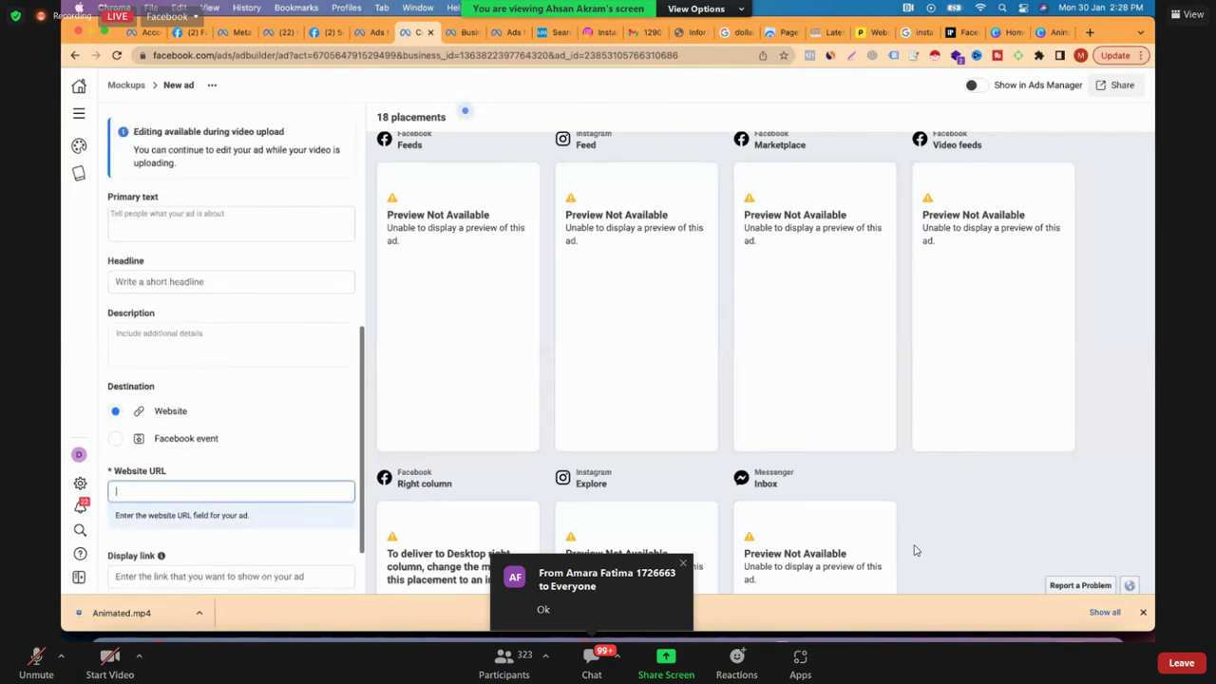
type("https")
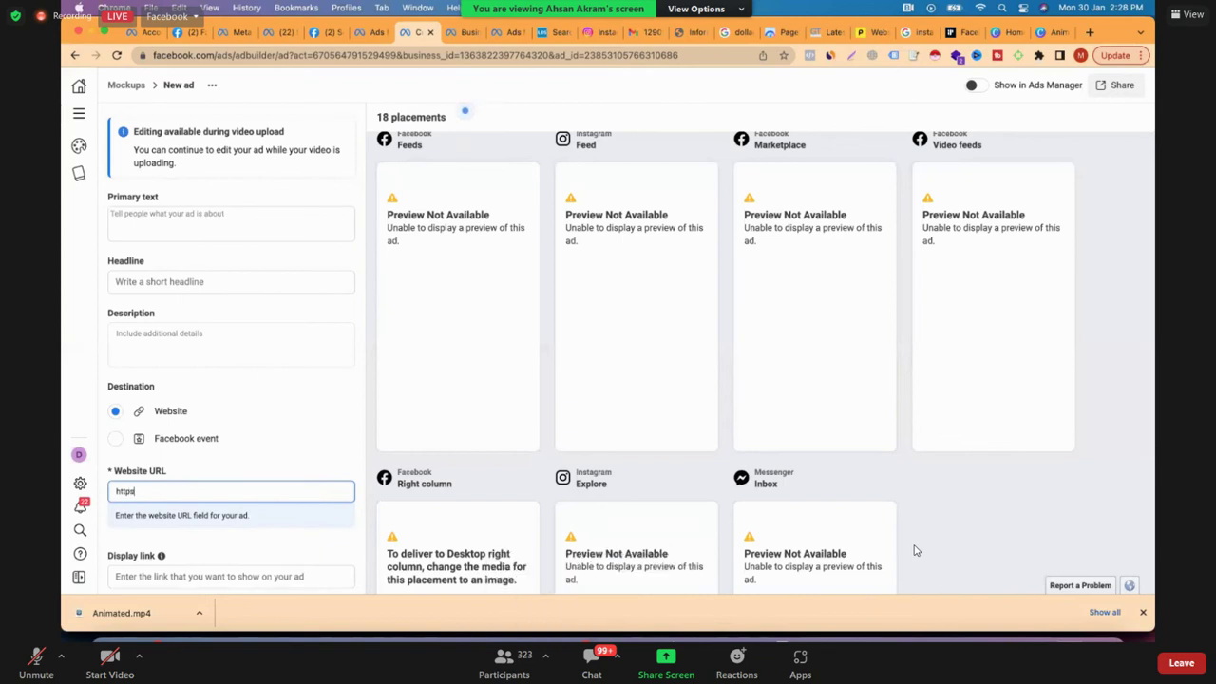
type("://")
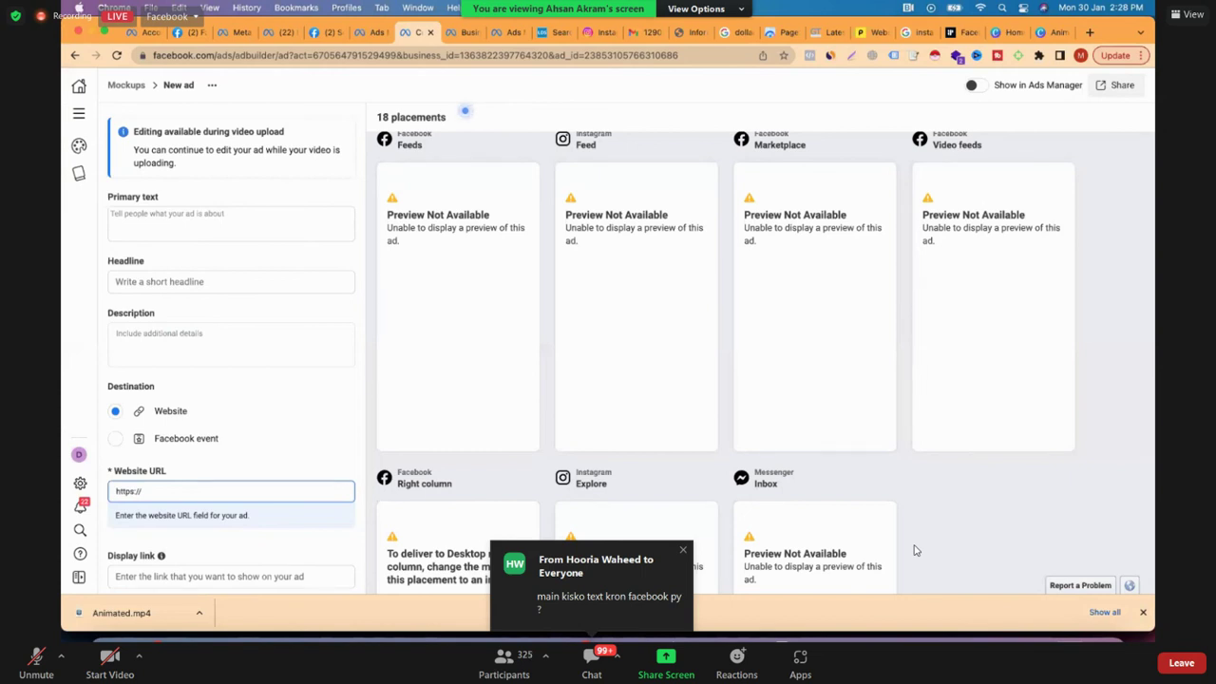
type("example.com")
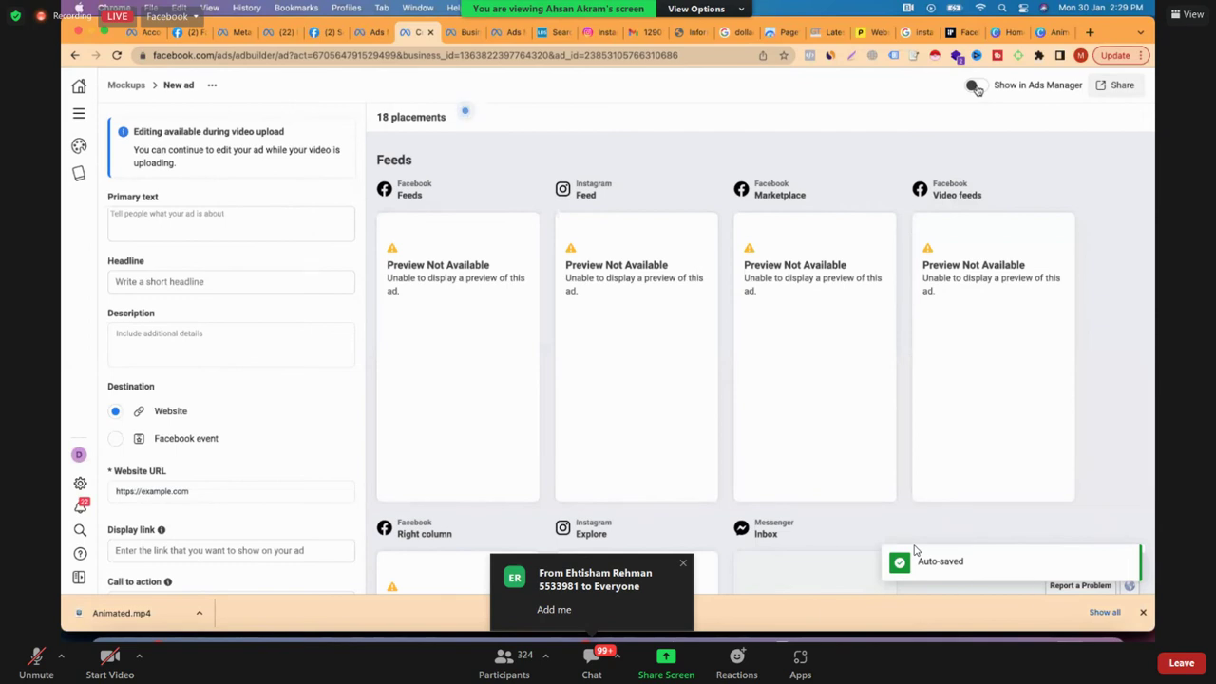
left_click(976, 87)
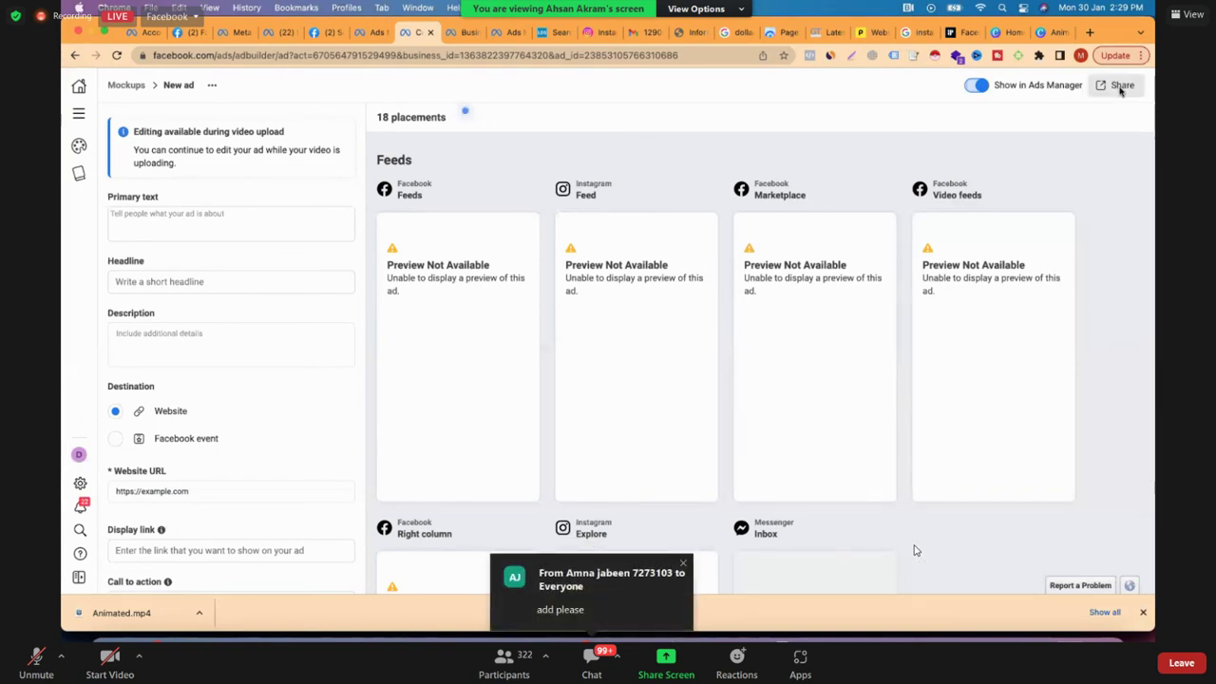
- Turn on link sharing for the mockup preview, active for 30 days, and copy the share link
left_click(1121, 85)
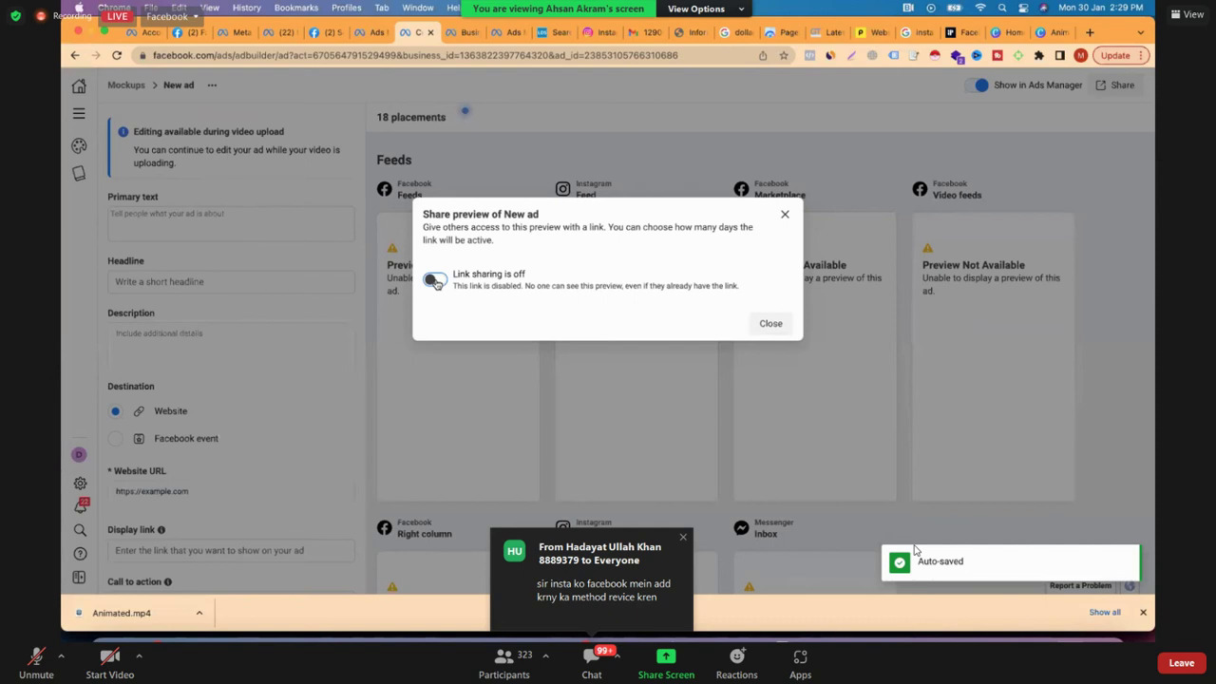
left_click(435, 280)
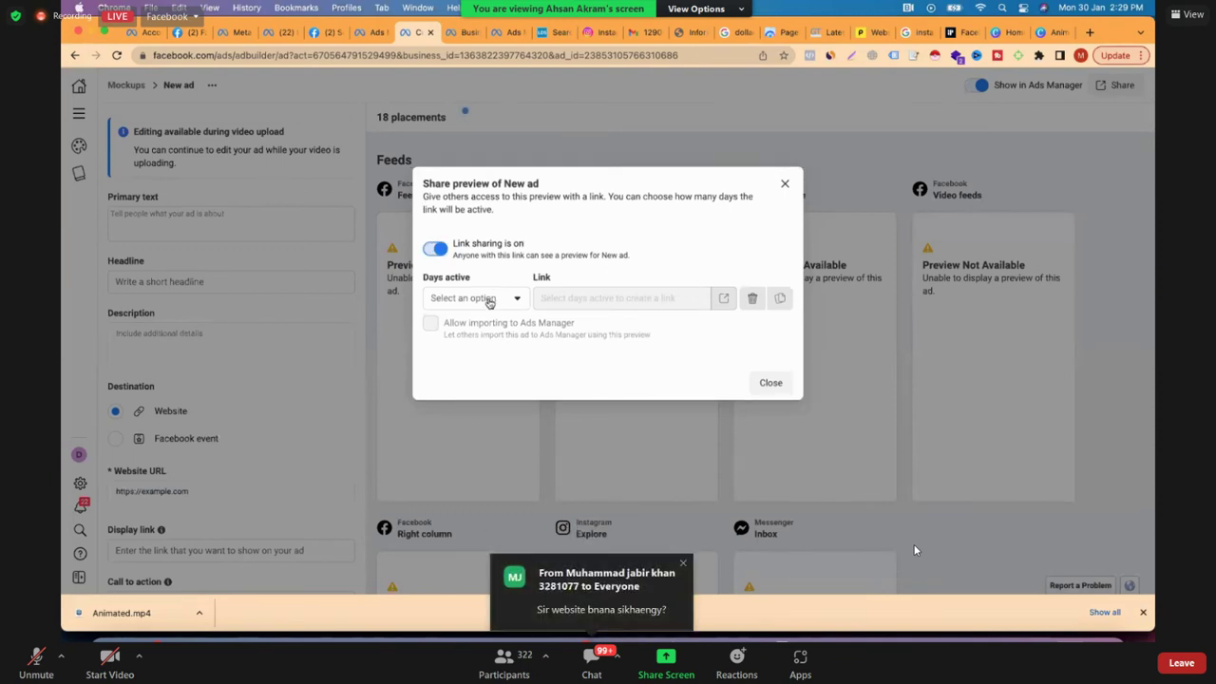
left_click(490, 299)
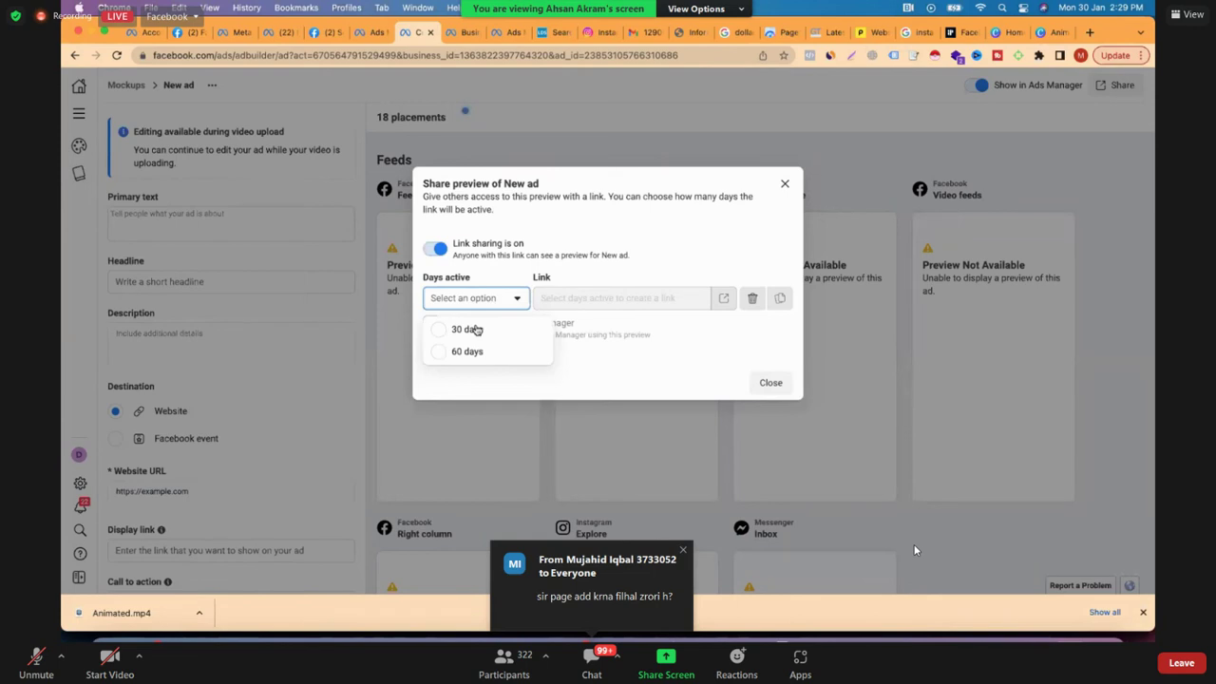
left_click(475, 330)
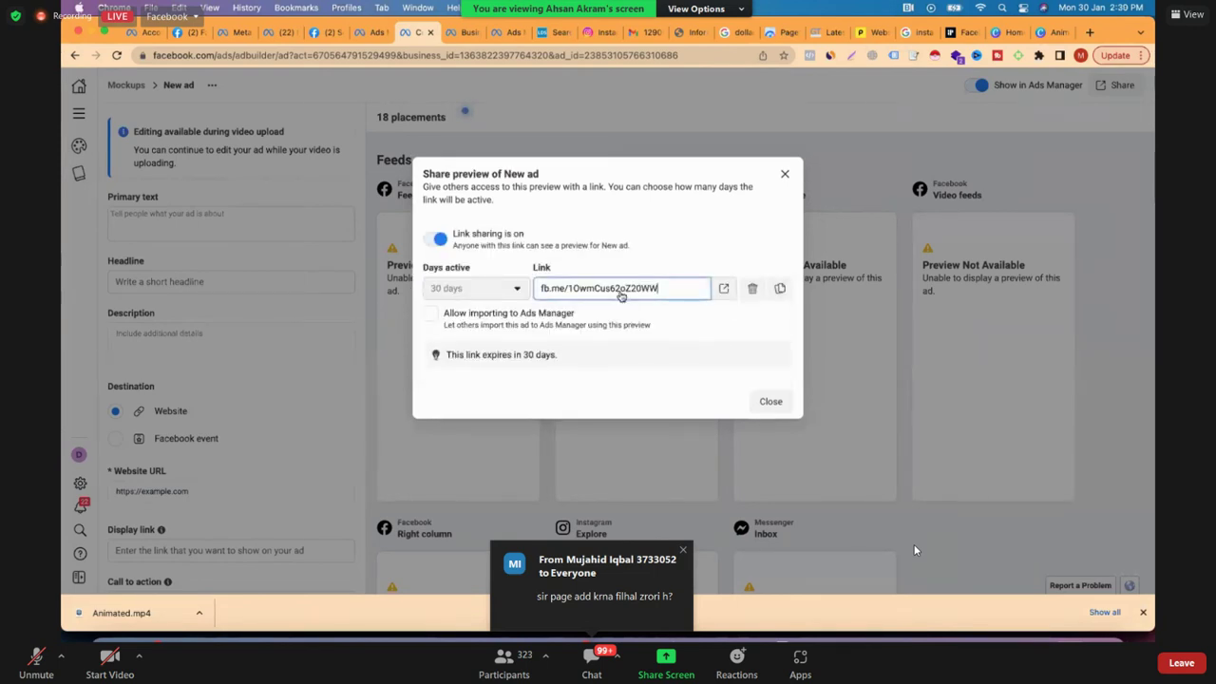
left_click(780, 290)
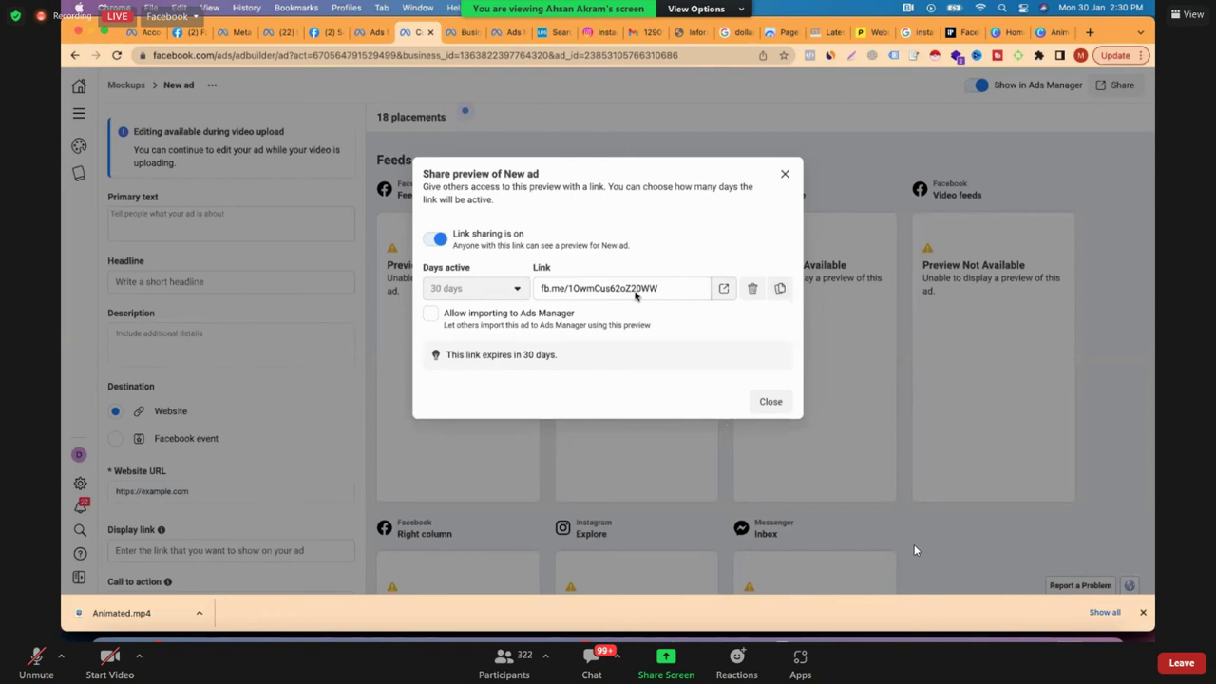
left_click(772, 402)
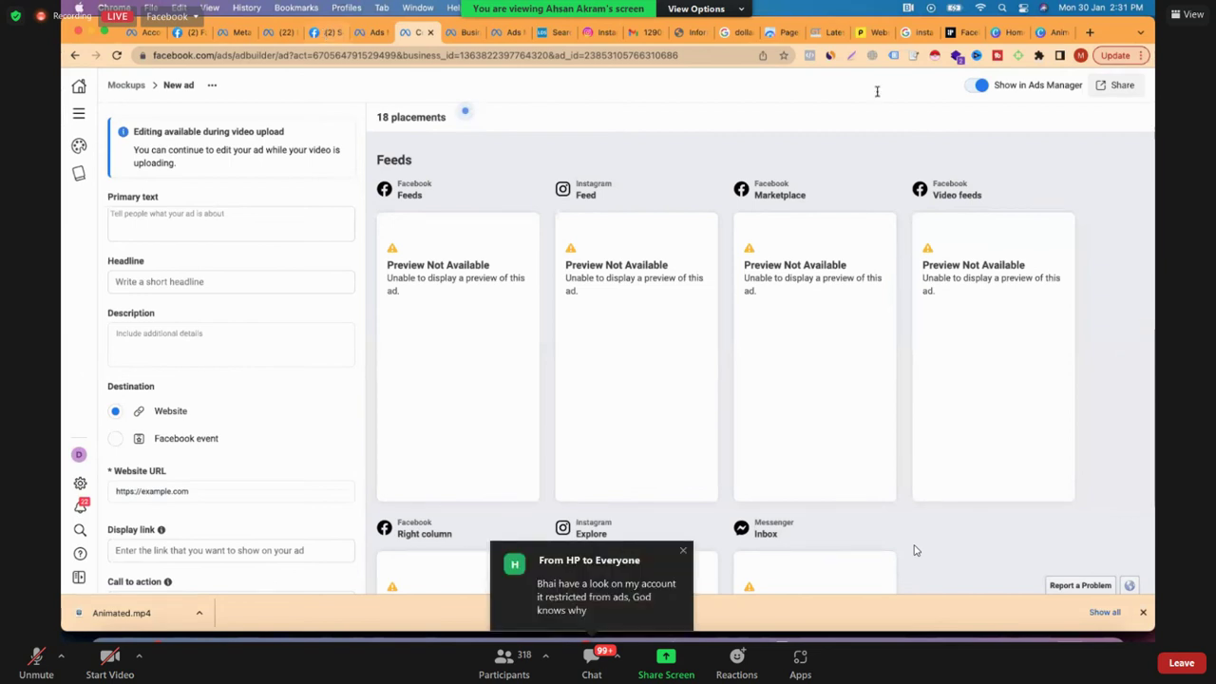
- Switch to the Facebook settings page, search for Dynamic Ads and open the DynamicAds Page
key("super+alt+Left")
key("super+alt+Left")
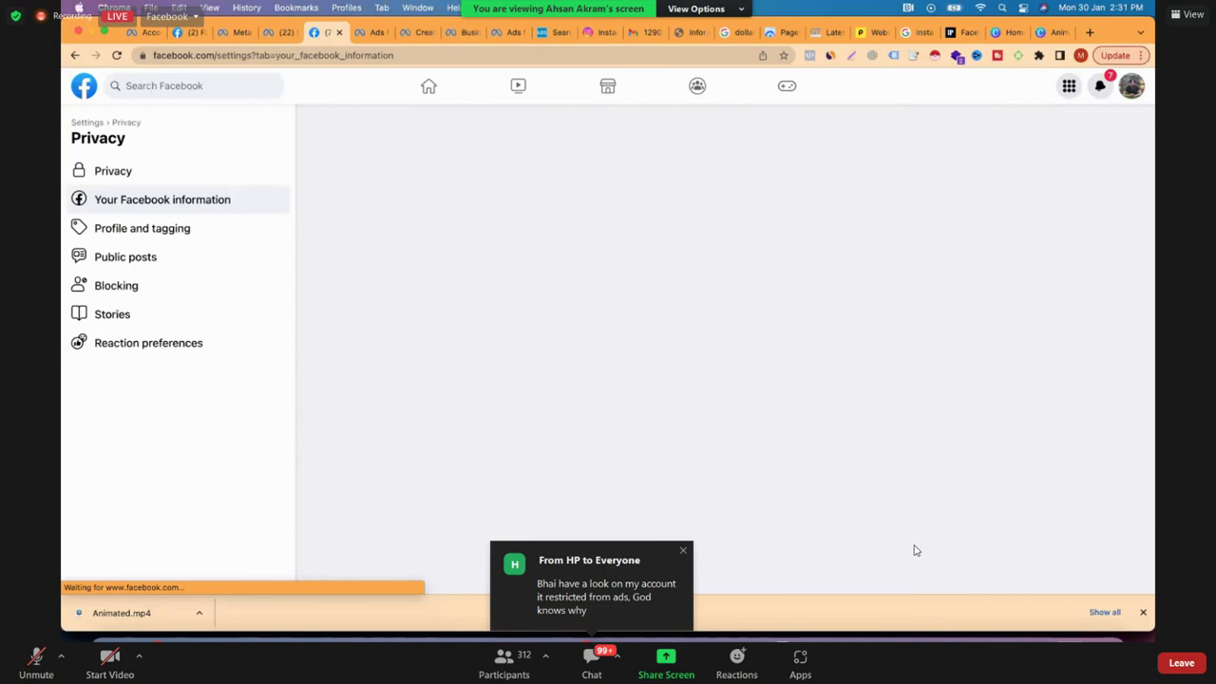
type("Dyna")
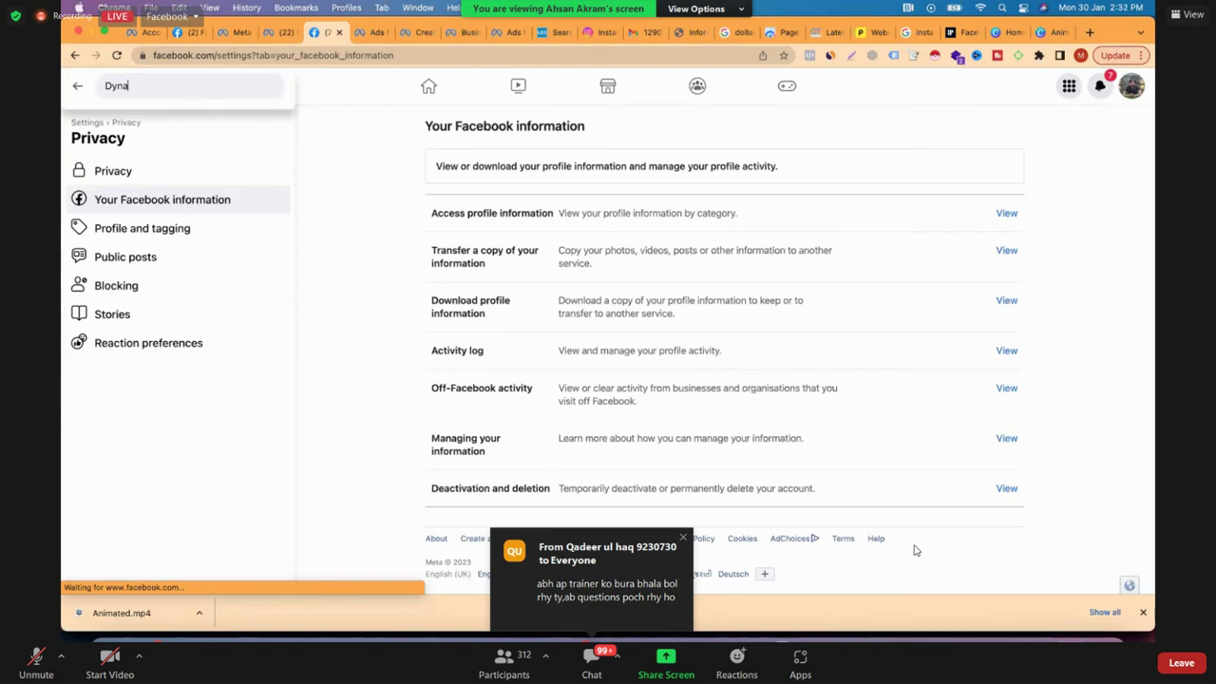
type("mic Ads")
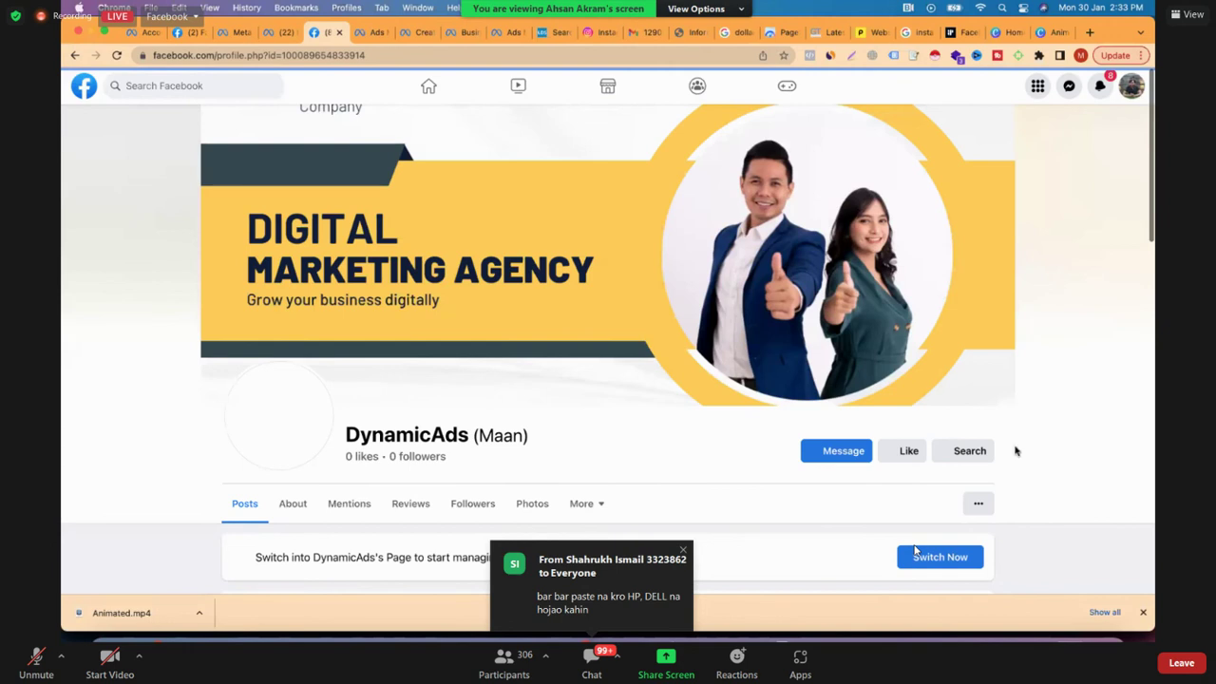
scroll(931, 394, "down", 3)
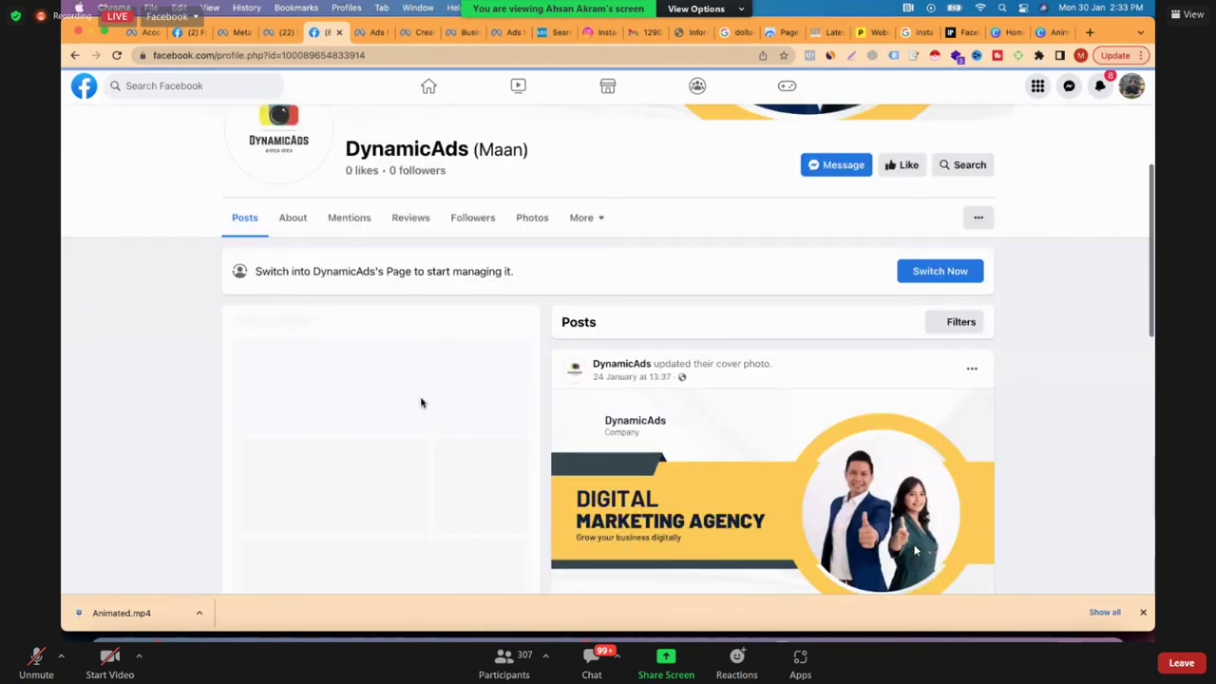
scroll(528, 399, "up", 1)
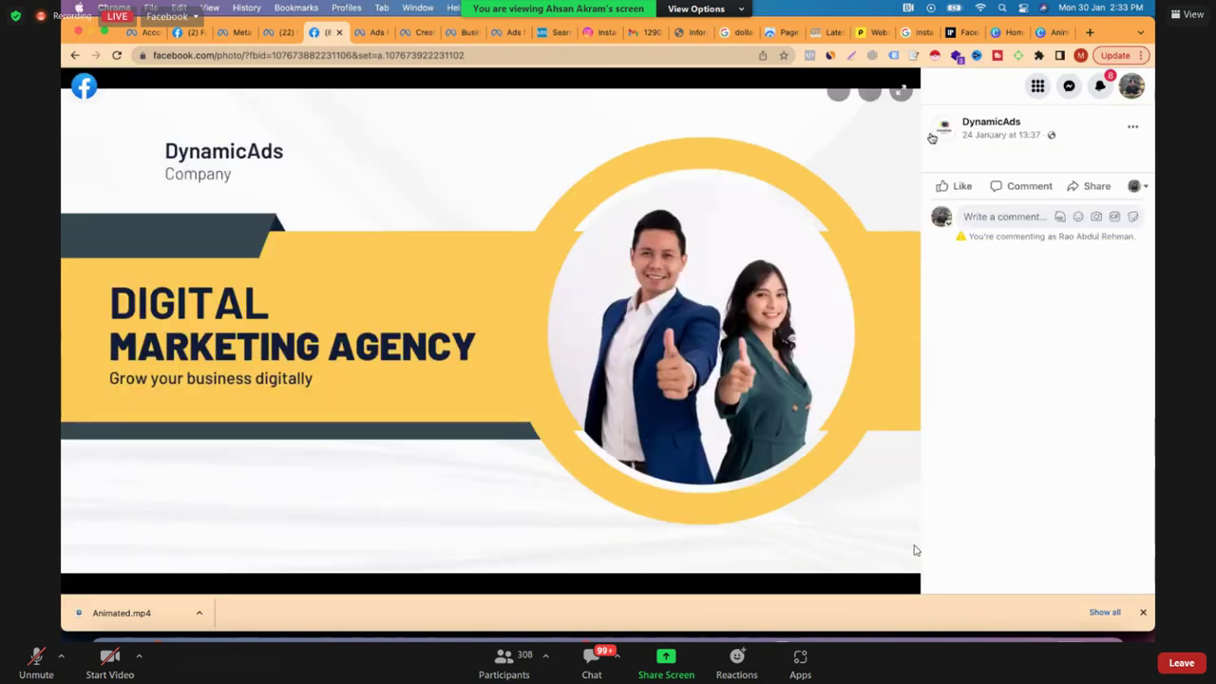
left_click(983, 125)
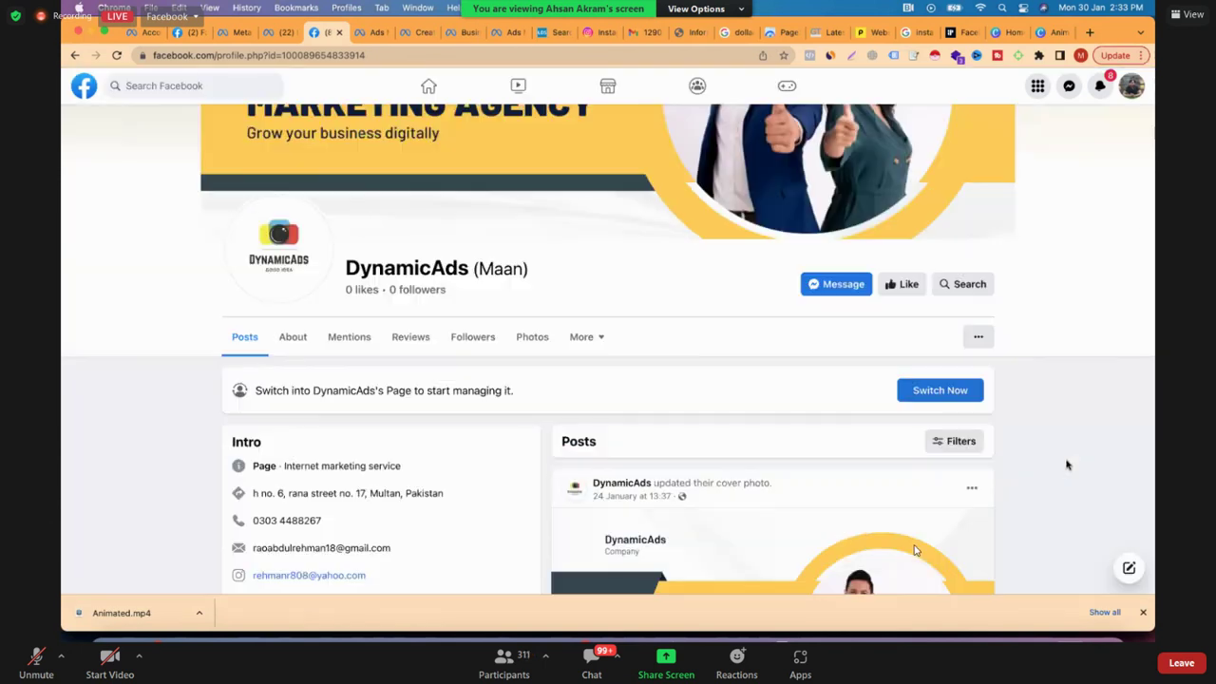
- Switch into the DynamicAds Page to manage it and open its linked accounts settings for Instagram
left_click(946, 390)
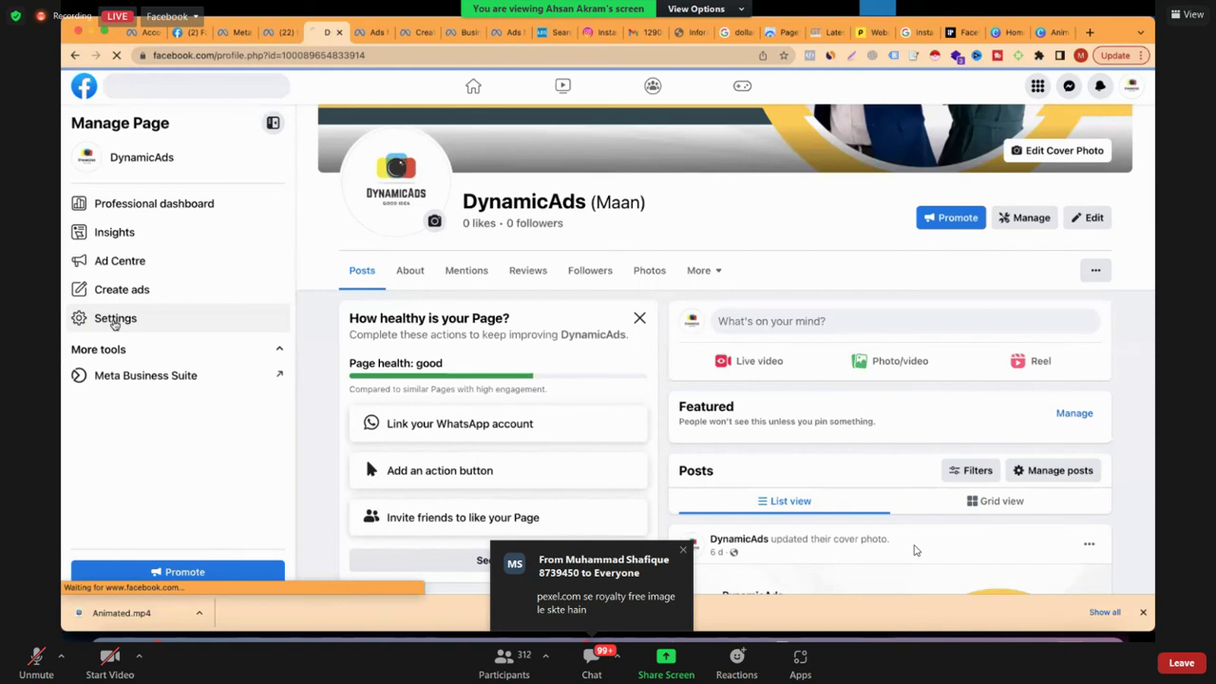
left_click(114, 319)
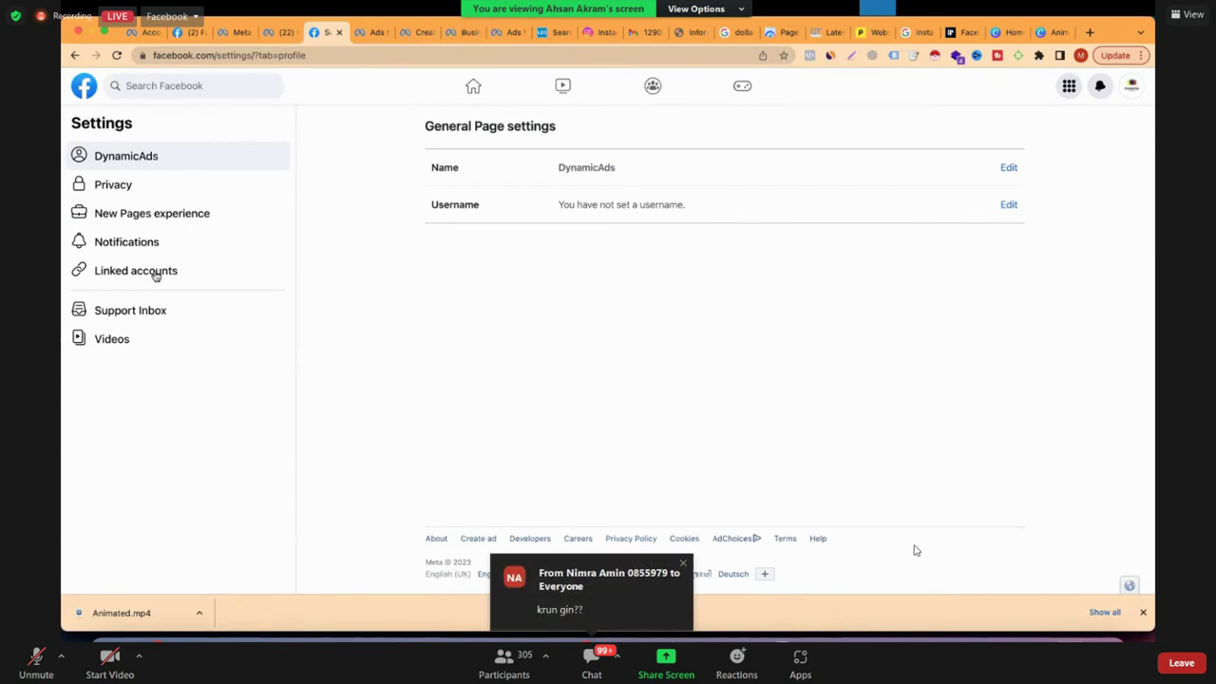
left_click(156, 272)
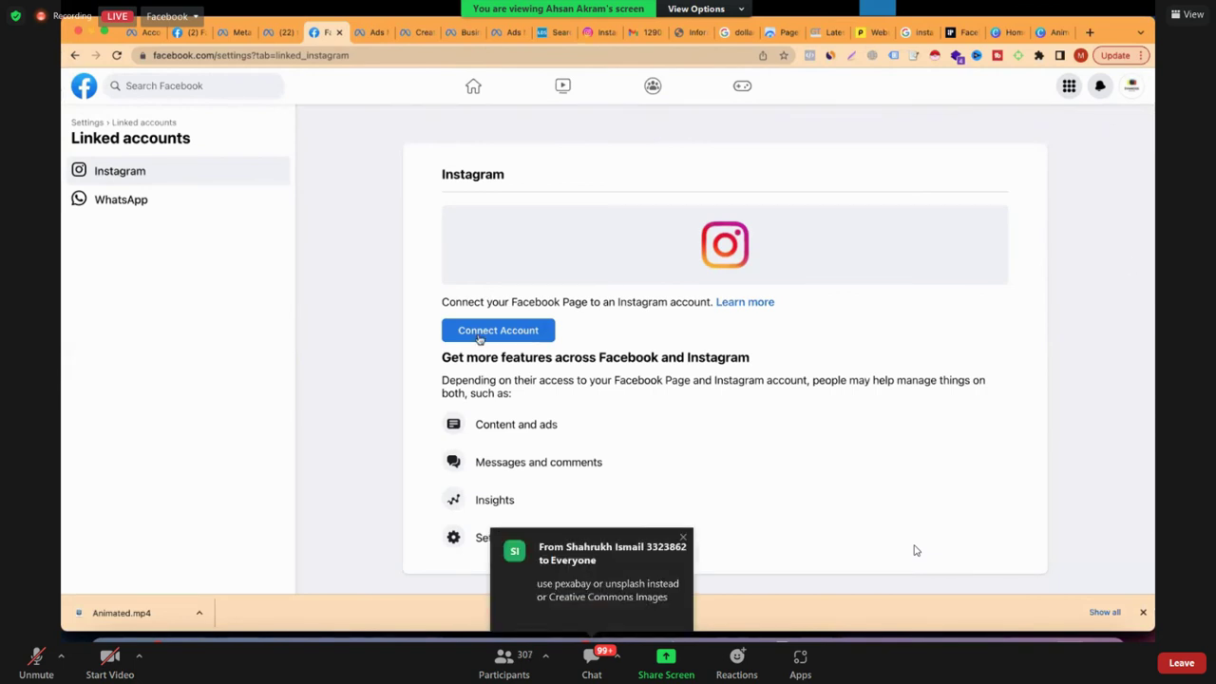
- Start connecting an Instagram account to the DynamicAds Page, keeping access to Instagram messages in Inbox allowed
left_click(480, 333)
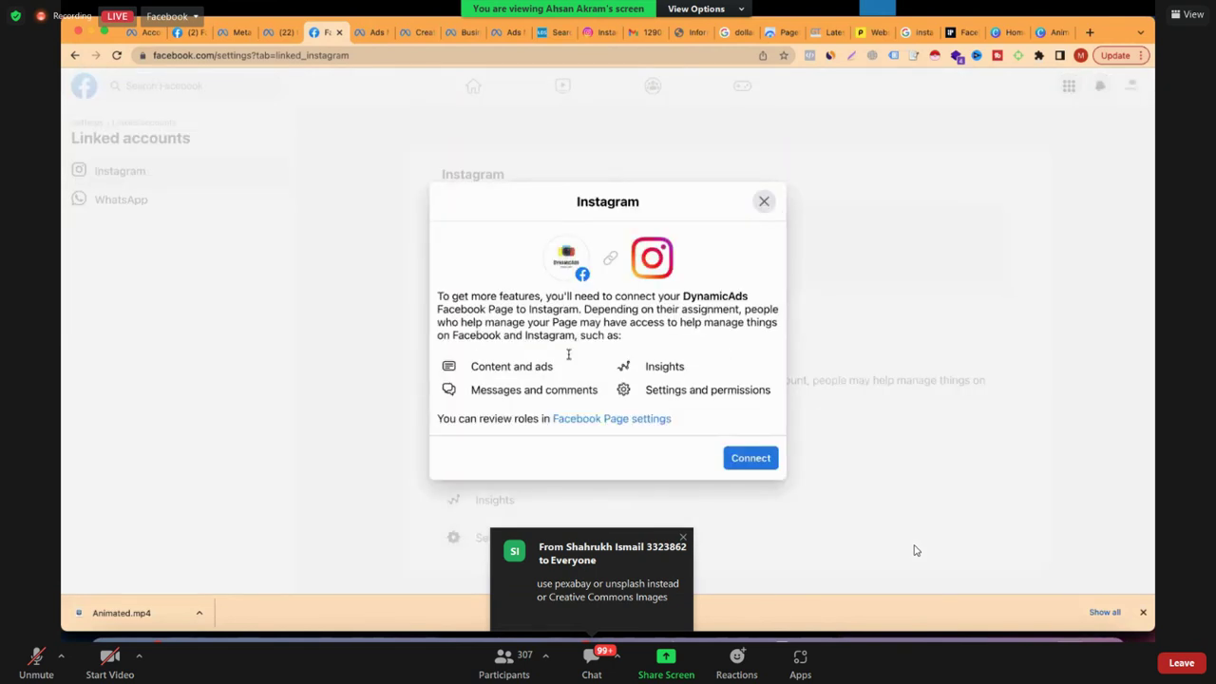
left_click(751, 459)
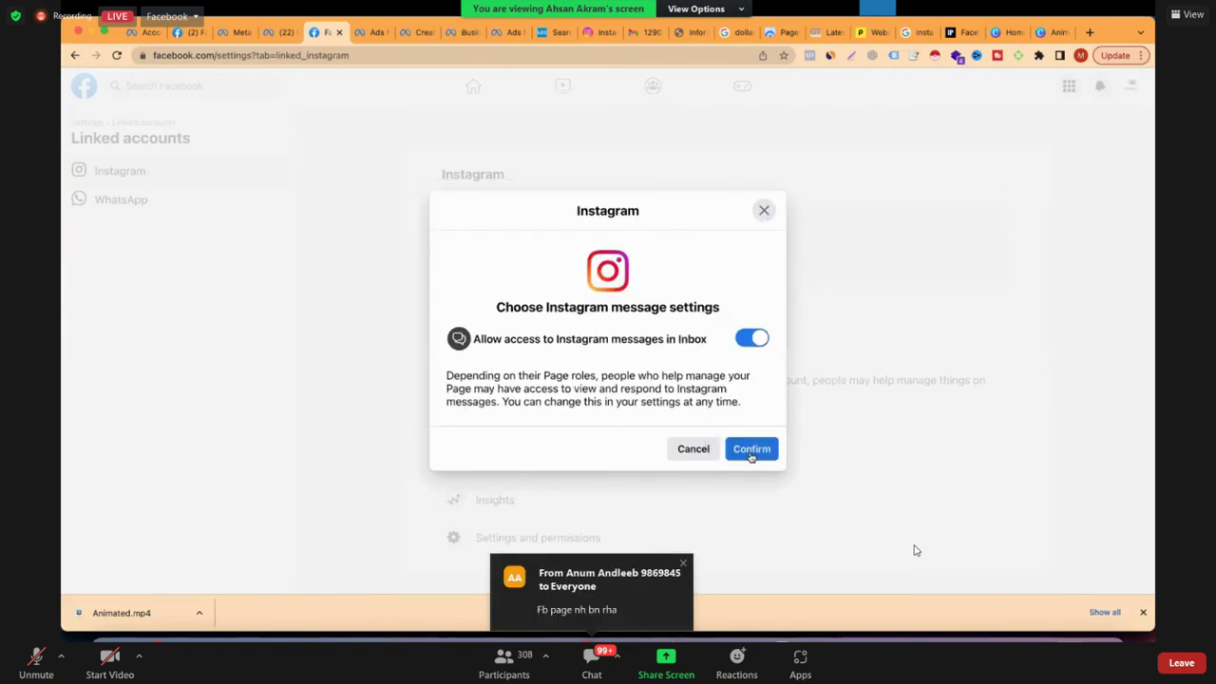
left_click(750, 456)
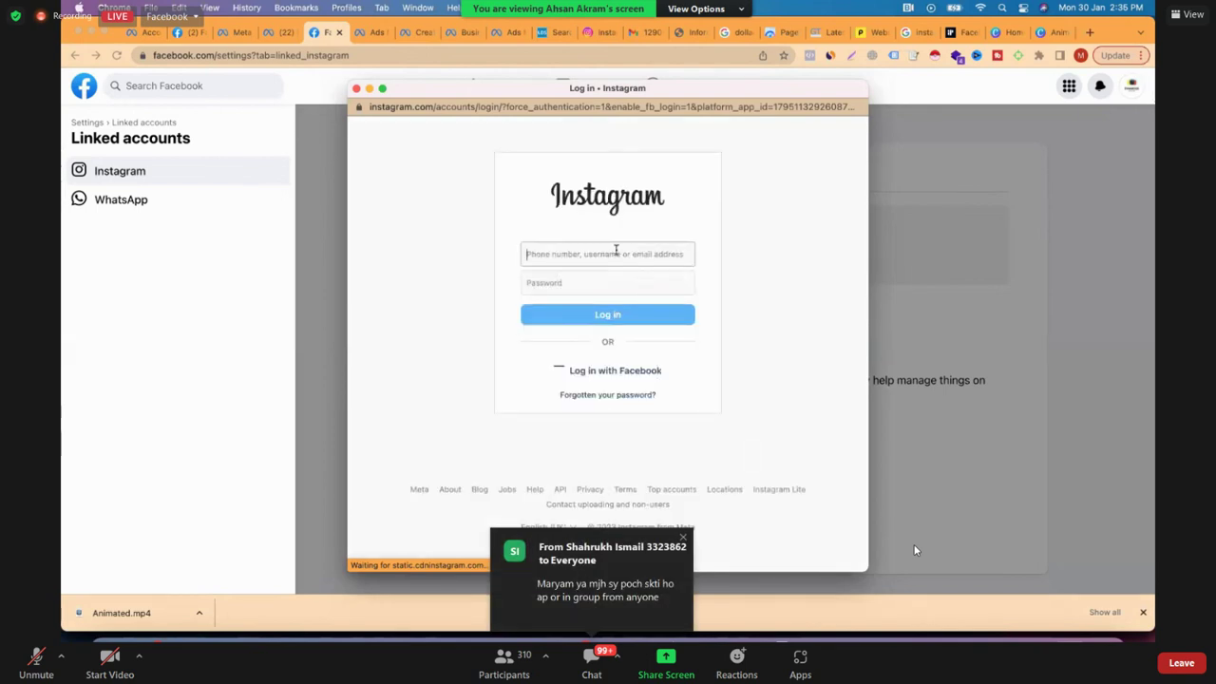
- Log in to Instagram with the business account's username and password
left_click(616, 250)
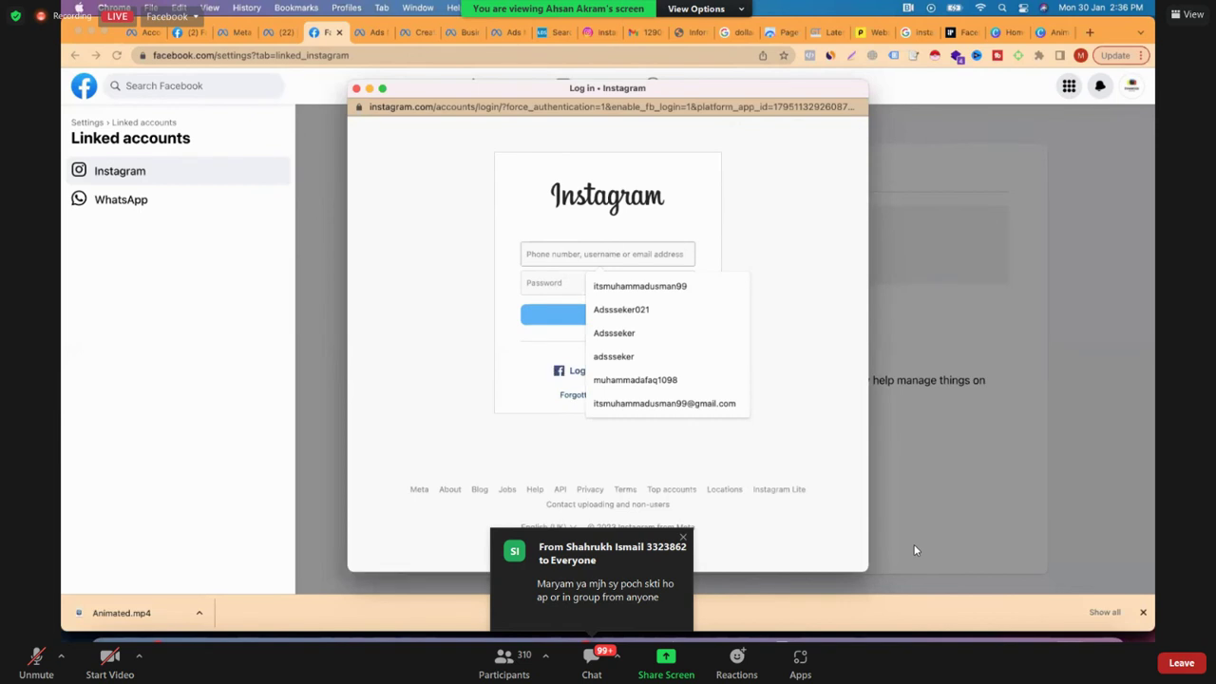
type("gy")
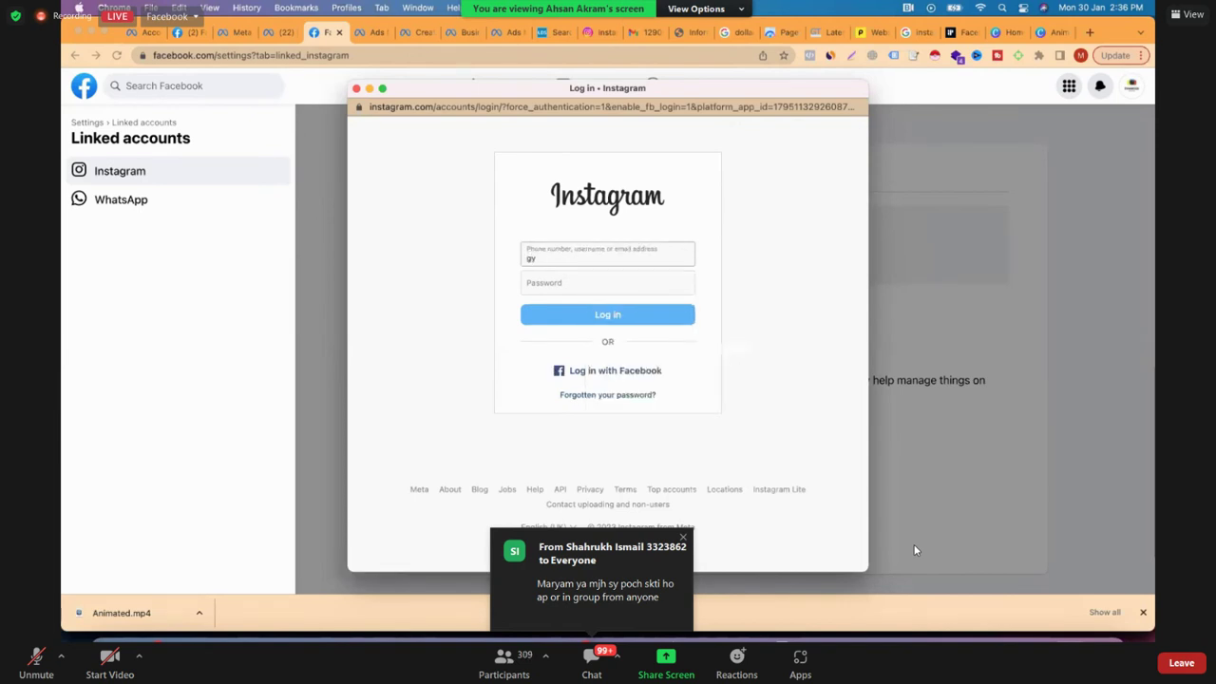
key("BackSpace")
key("BackSpace")
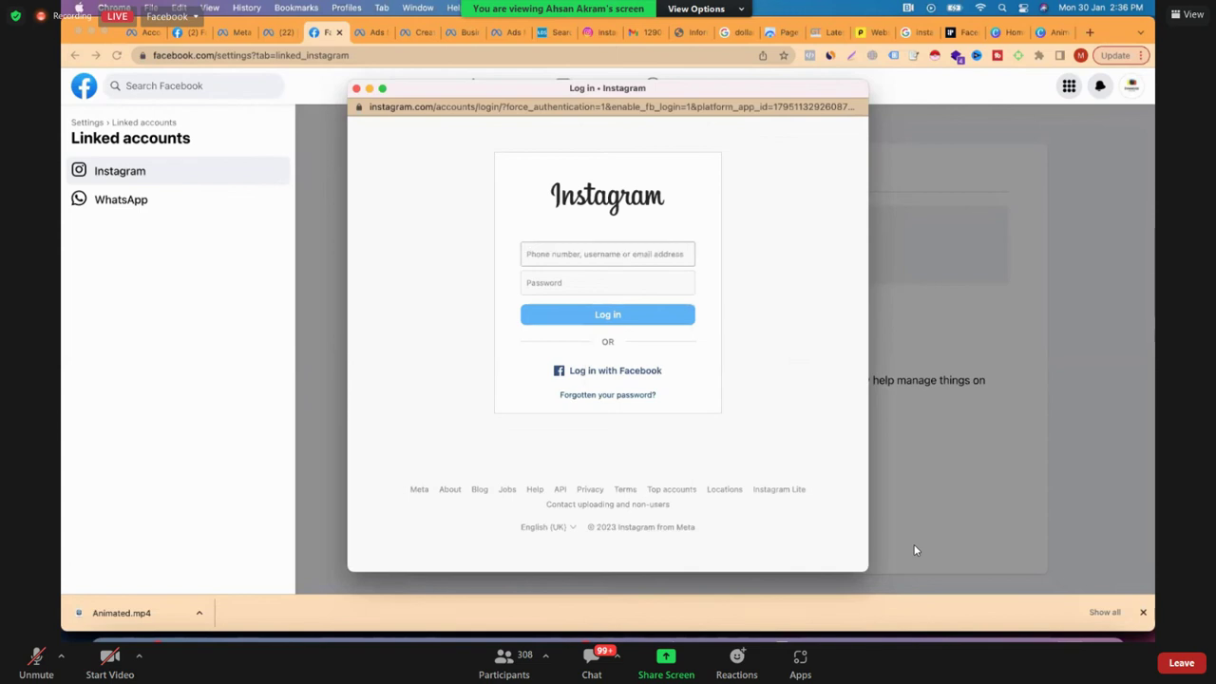
type("dynamic")
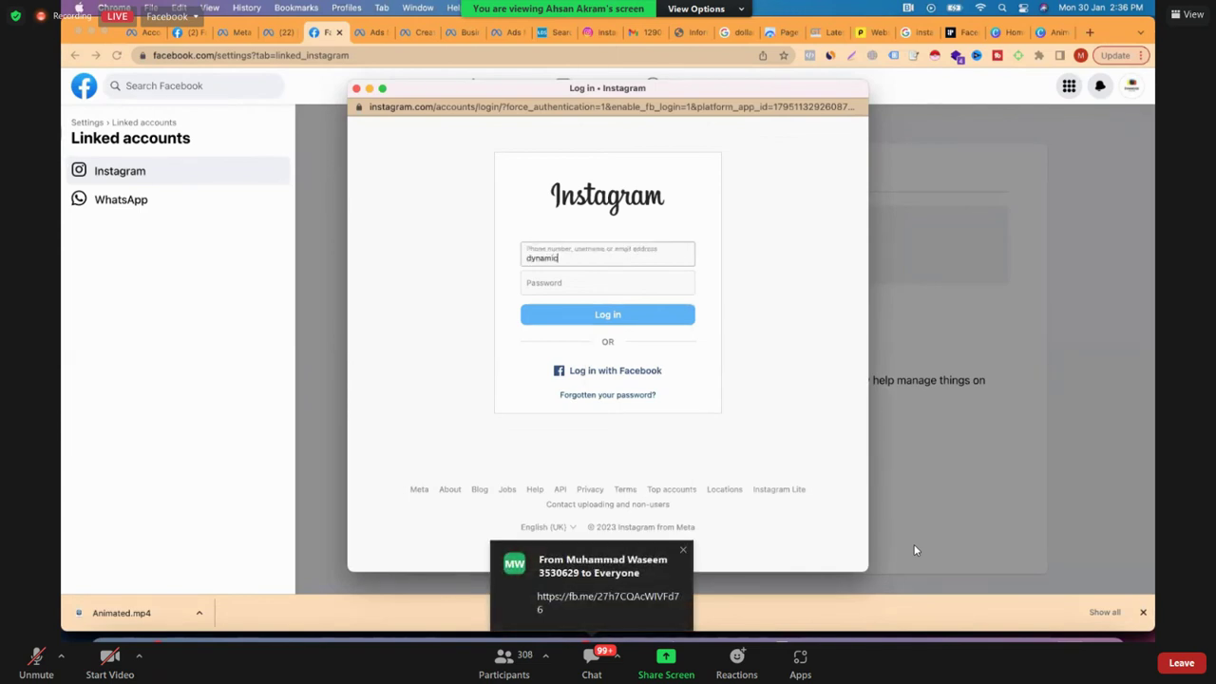
type("ads")
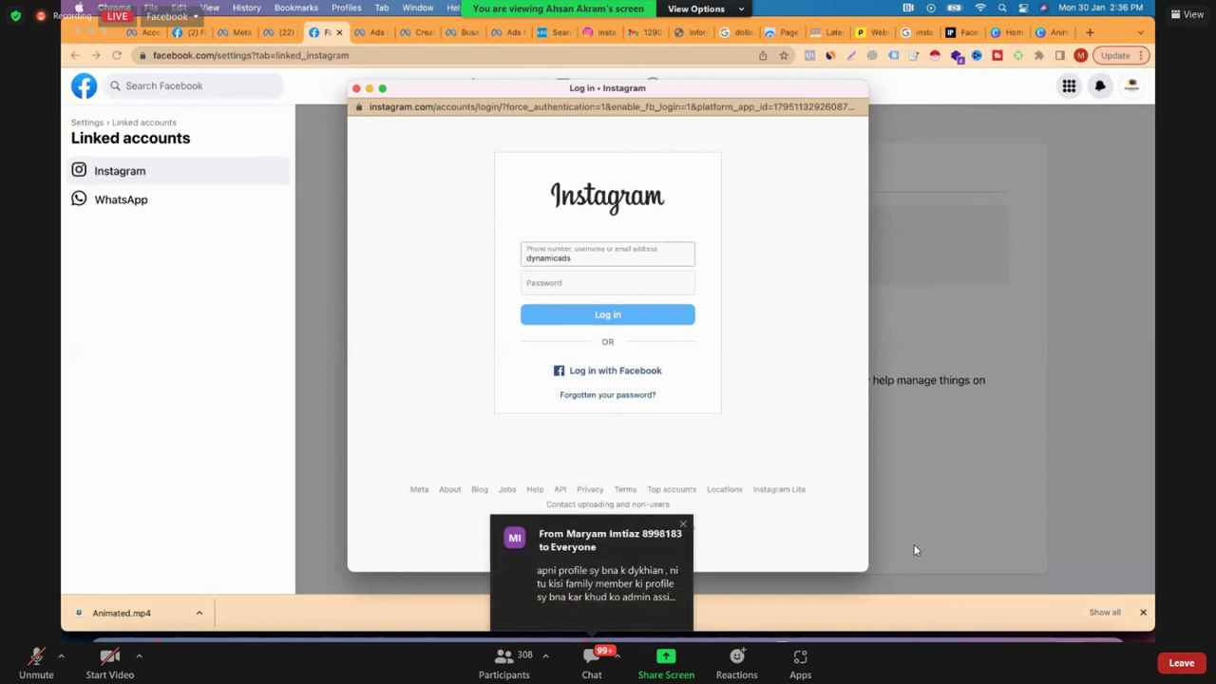
type("12")
left_click(608, 281)
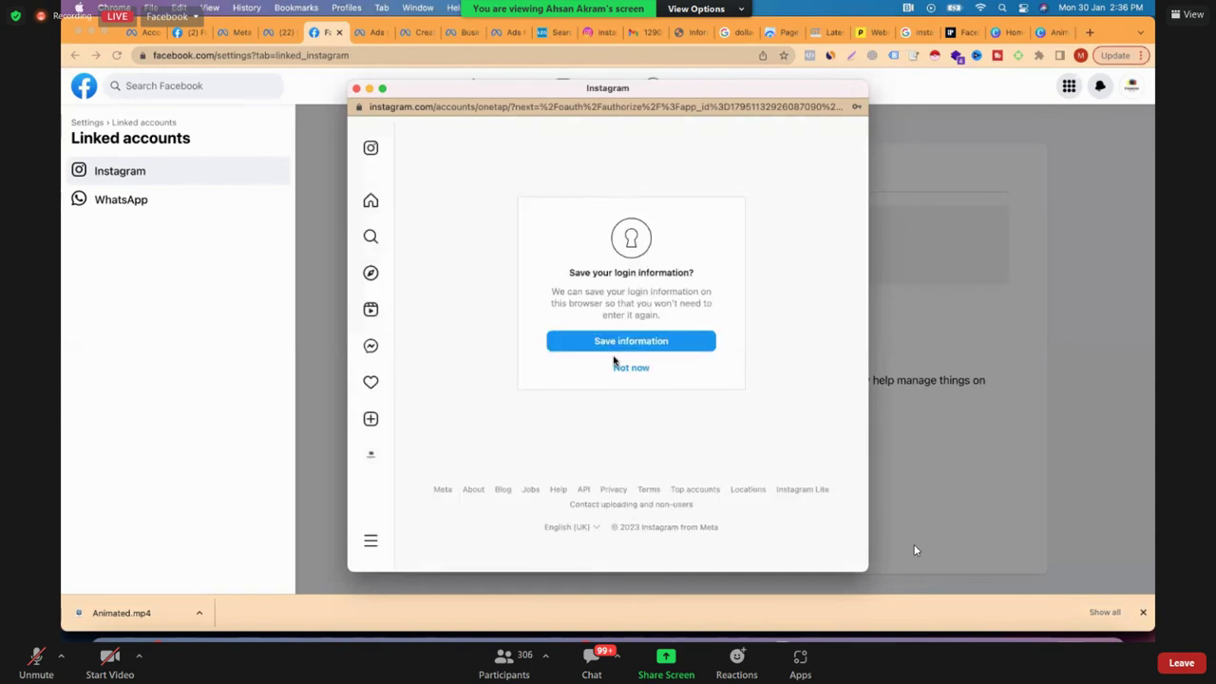
- Decline saving the Instagram login information and the browser password, and finish connecting the account to the Page
left_click(632, 369)
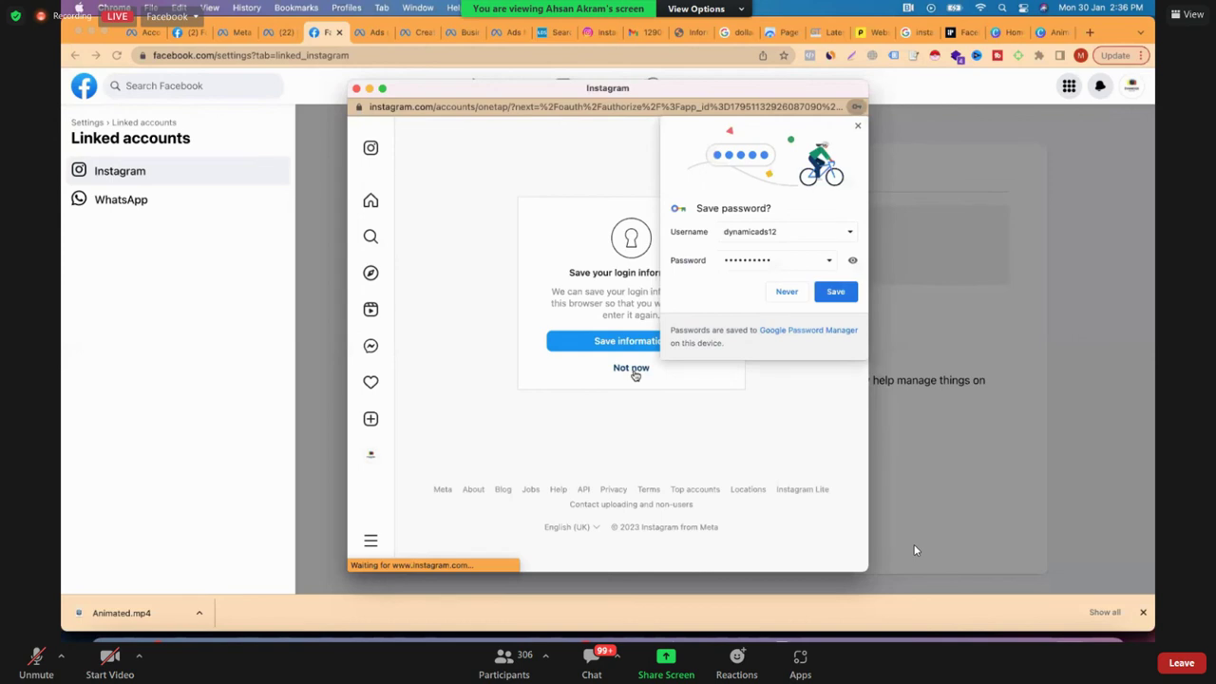
left_click(794, 293)
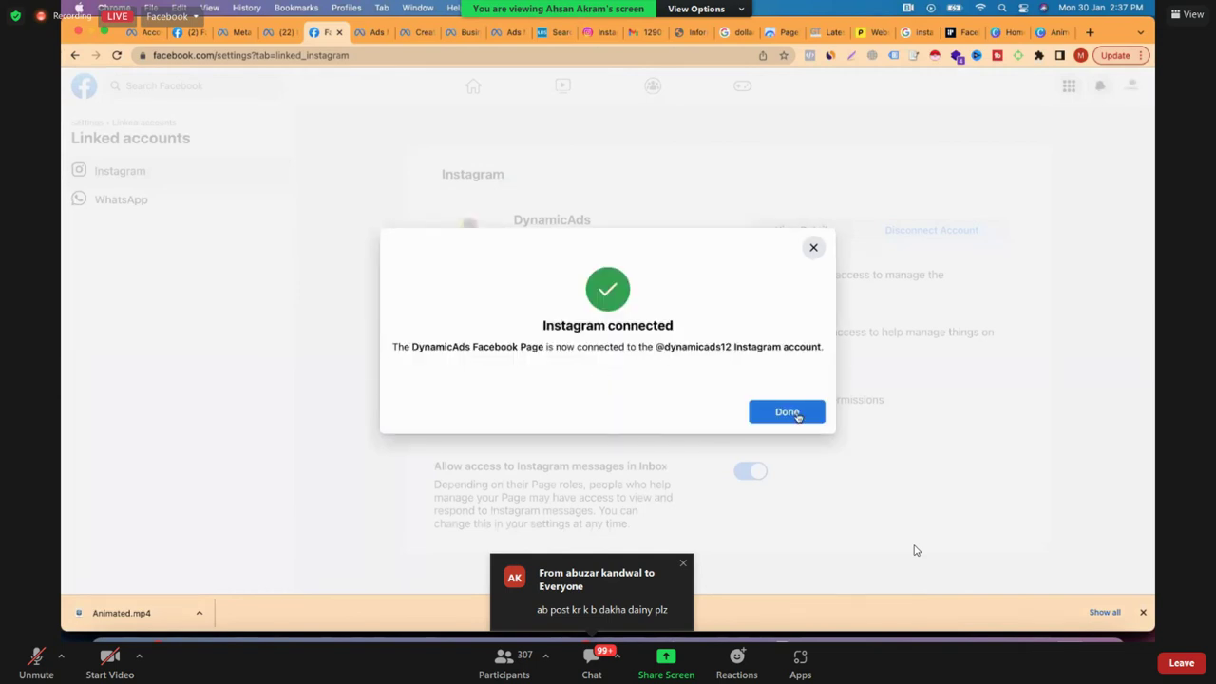
left_click(798, 415)
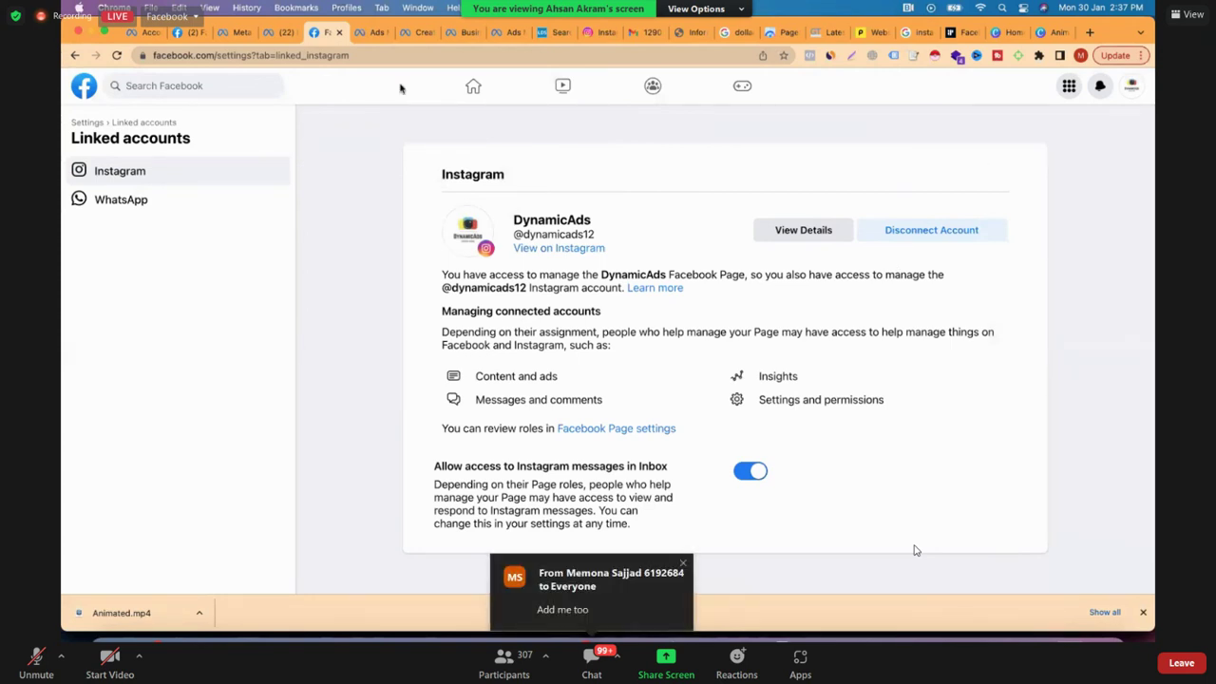
- Switch to Meta Business settings and open the Instagram accounts section
left_click(465, 33)
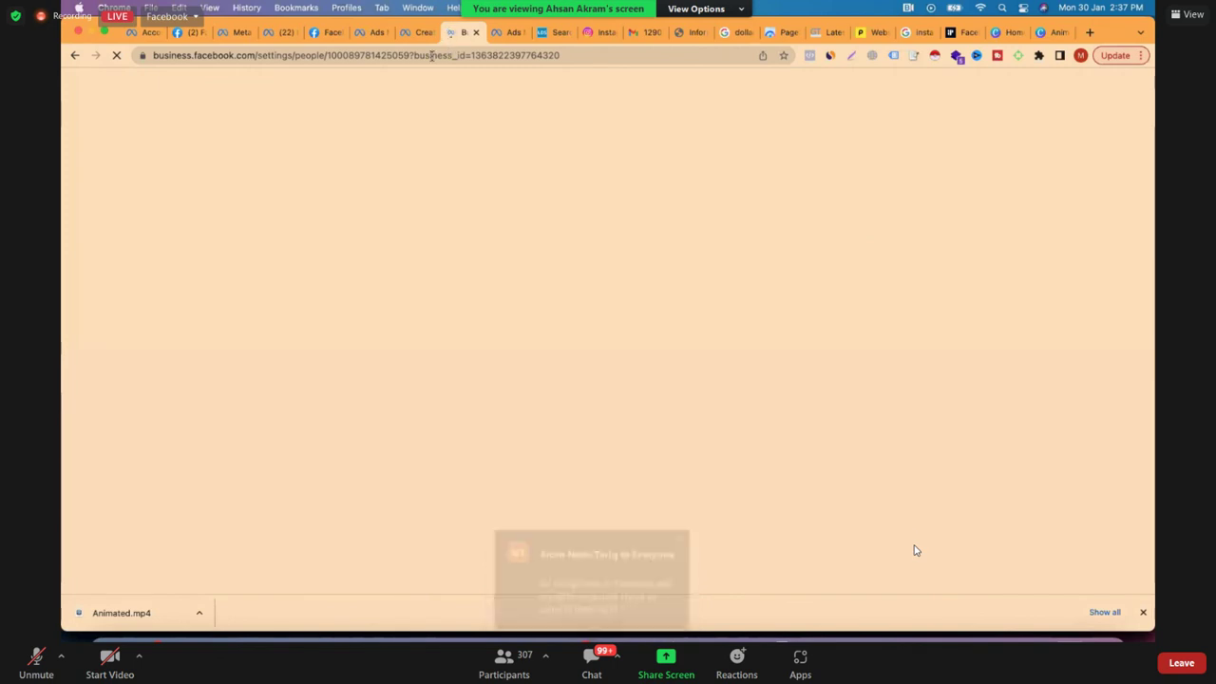
left_click(432, 55)
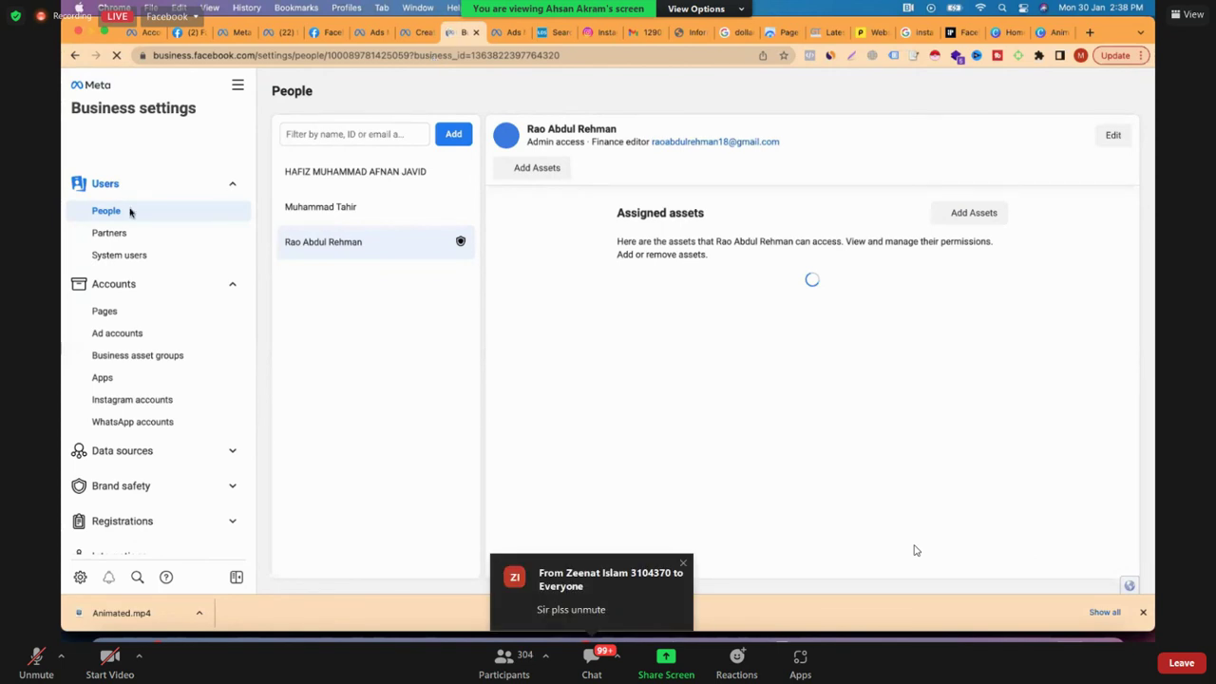
left_click(142, 404)
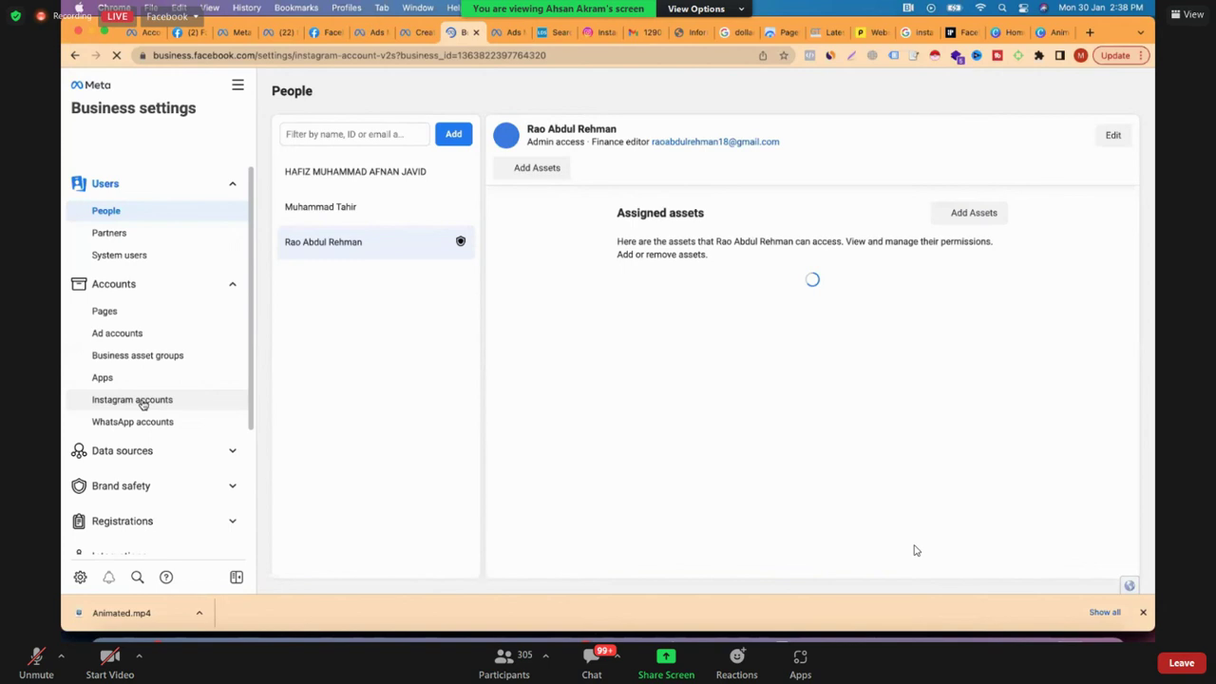